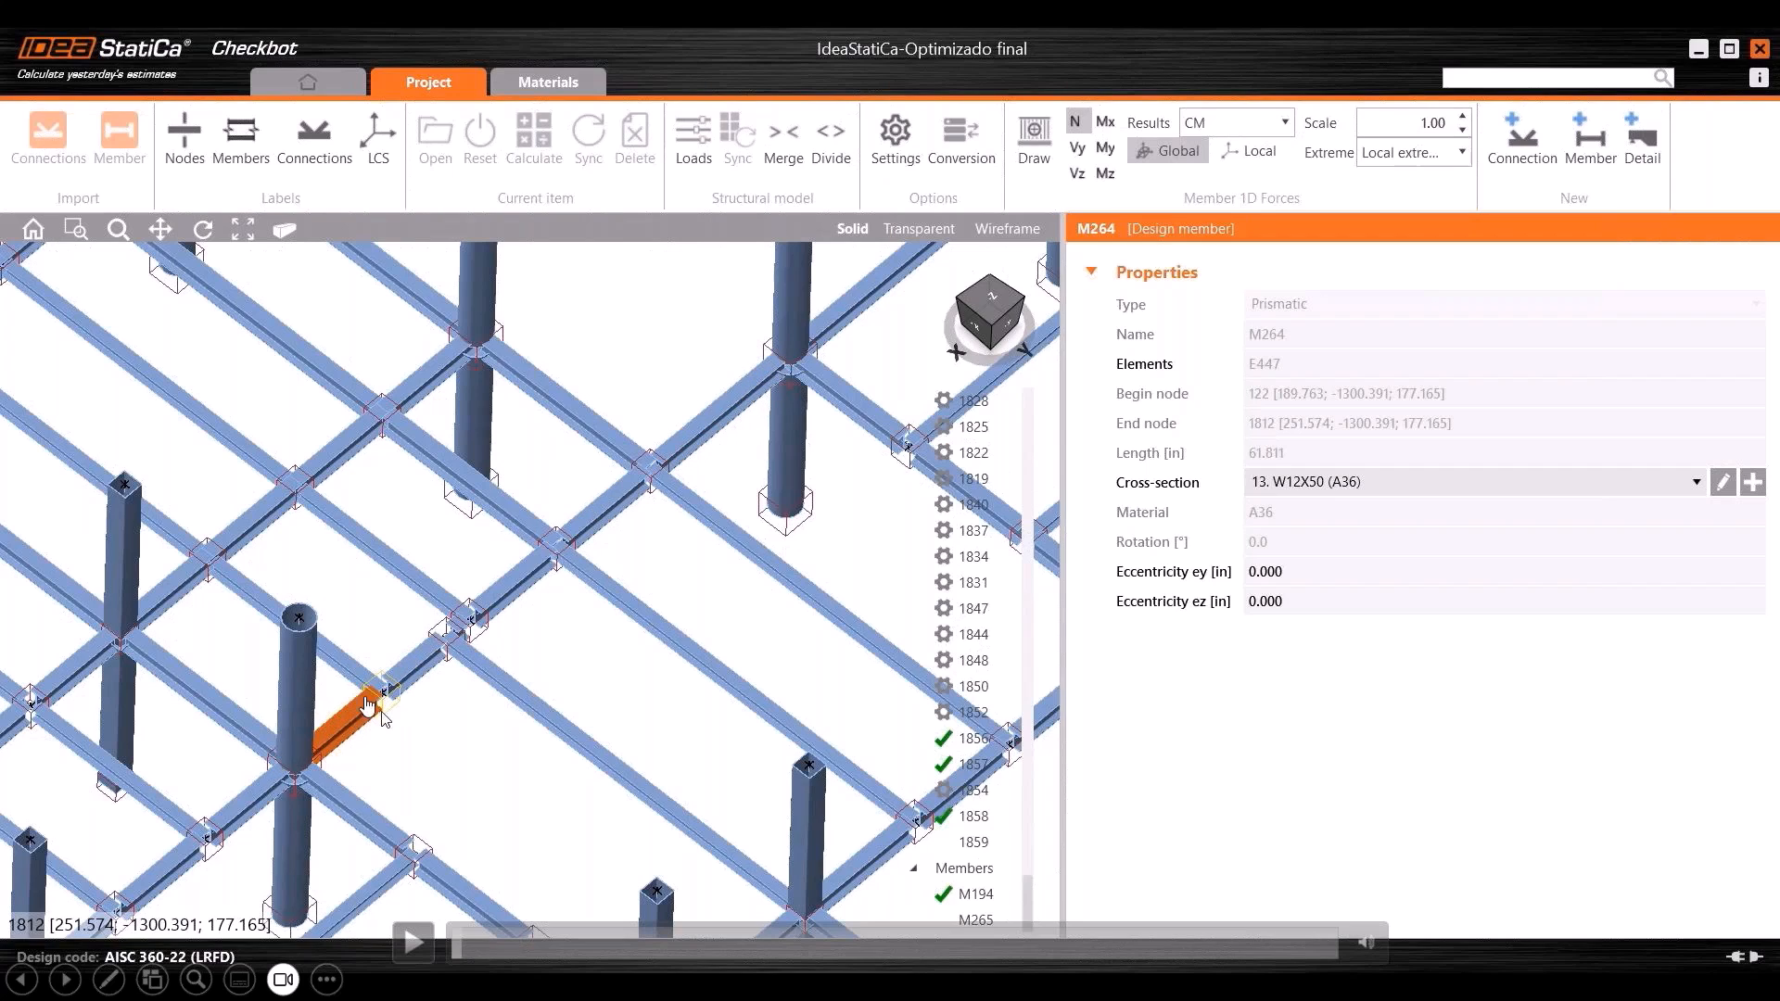
left_click(413, 918)
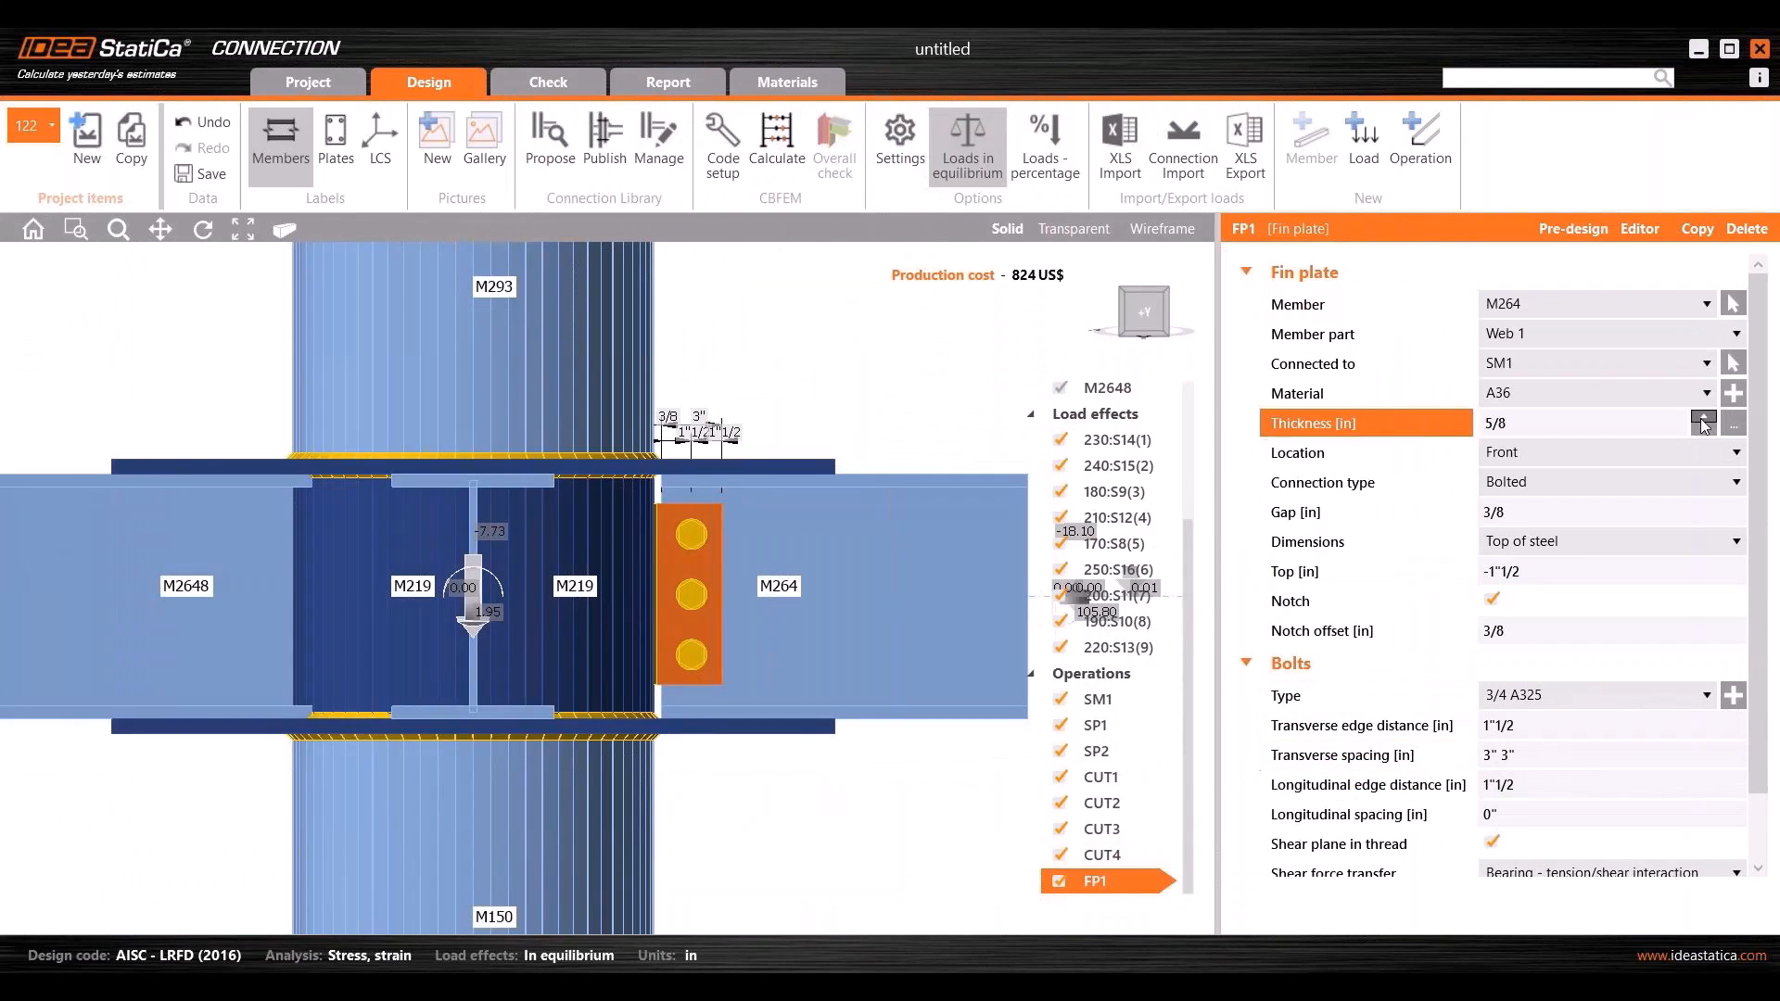
Copy fin plate FP1 for the other three beams and enlarge stiffening plate SP1 to 1'-10" on its sides.
right_click(1052, 885)
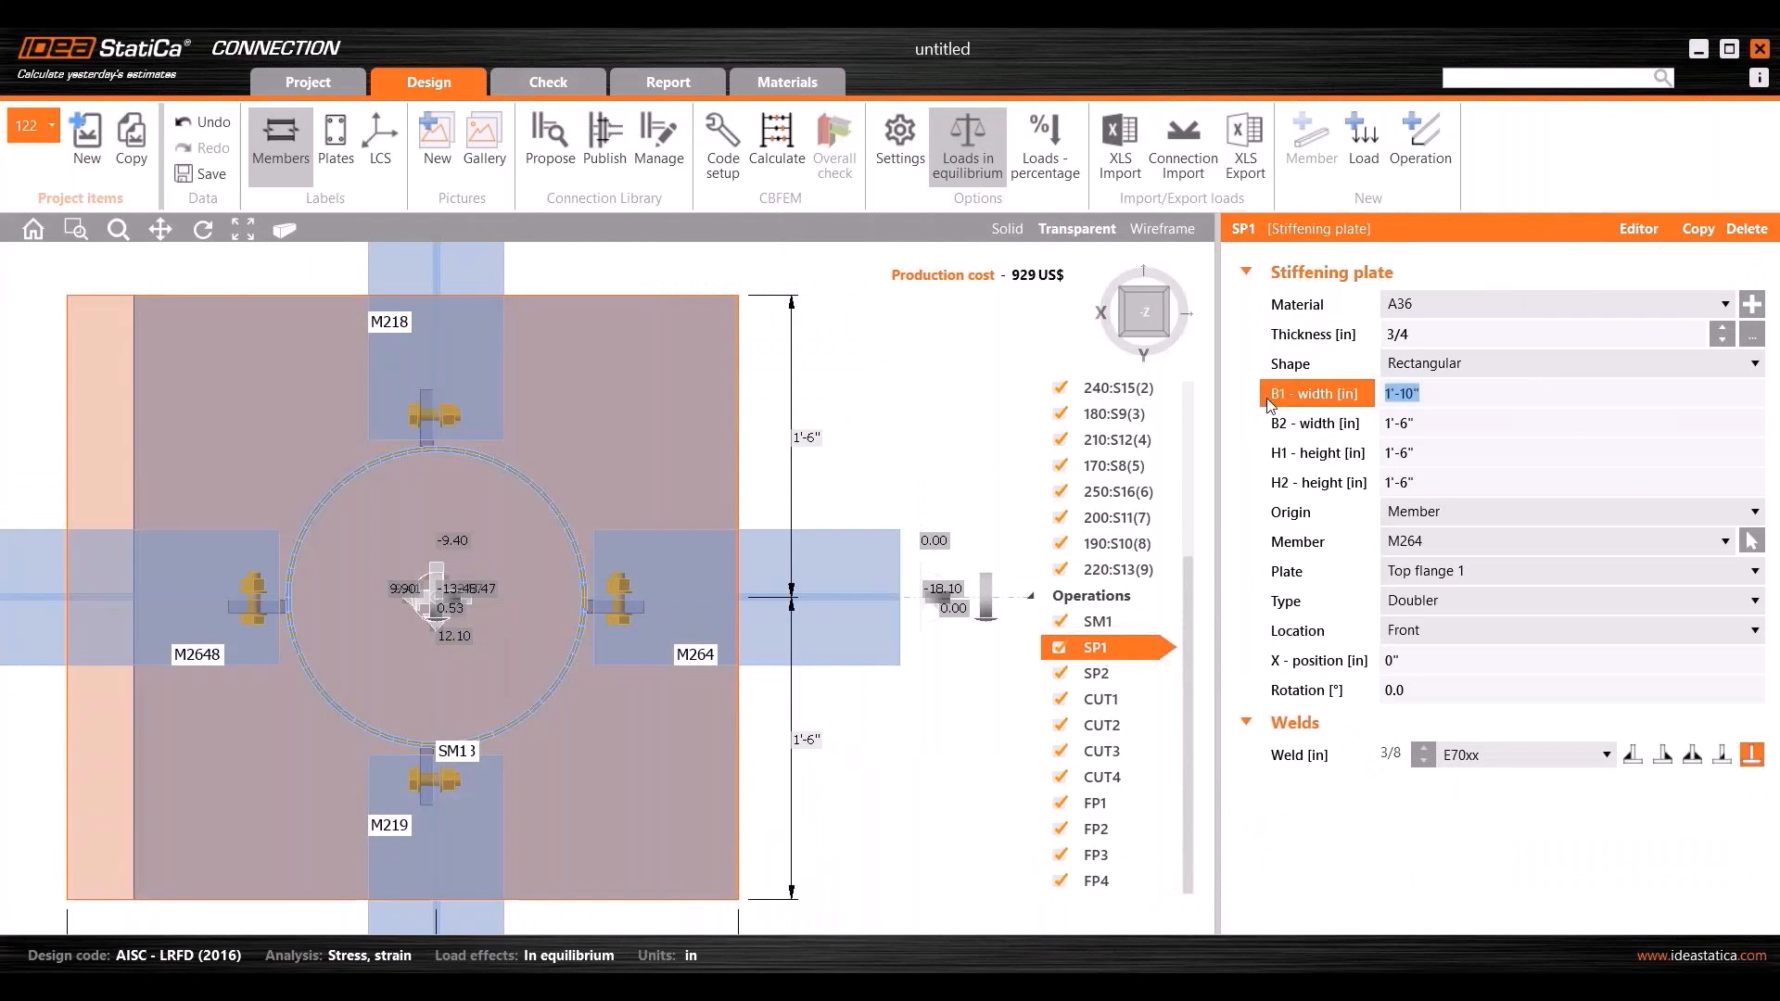
left_click(1446, 422)
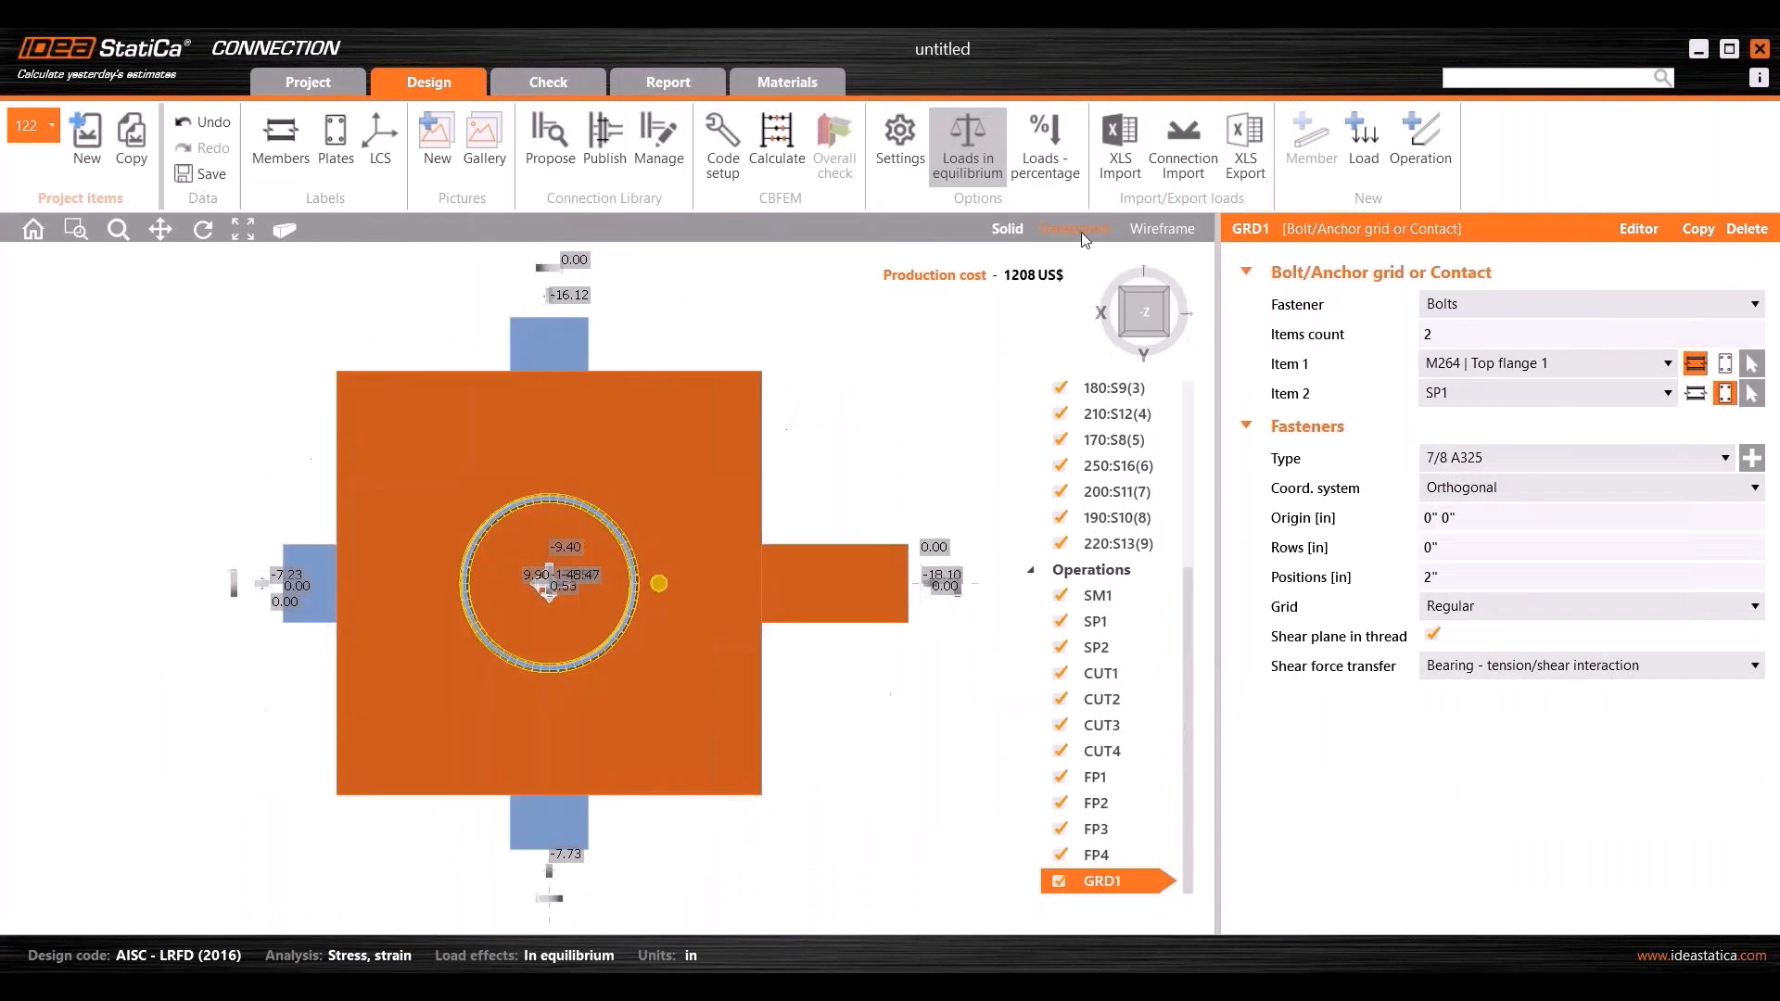
Set bolt grid GRD1 on the top flange of M264 to rows -2" 4" and positions 3"*4.
left_click(1498, 548)
key("Tab")
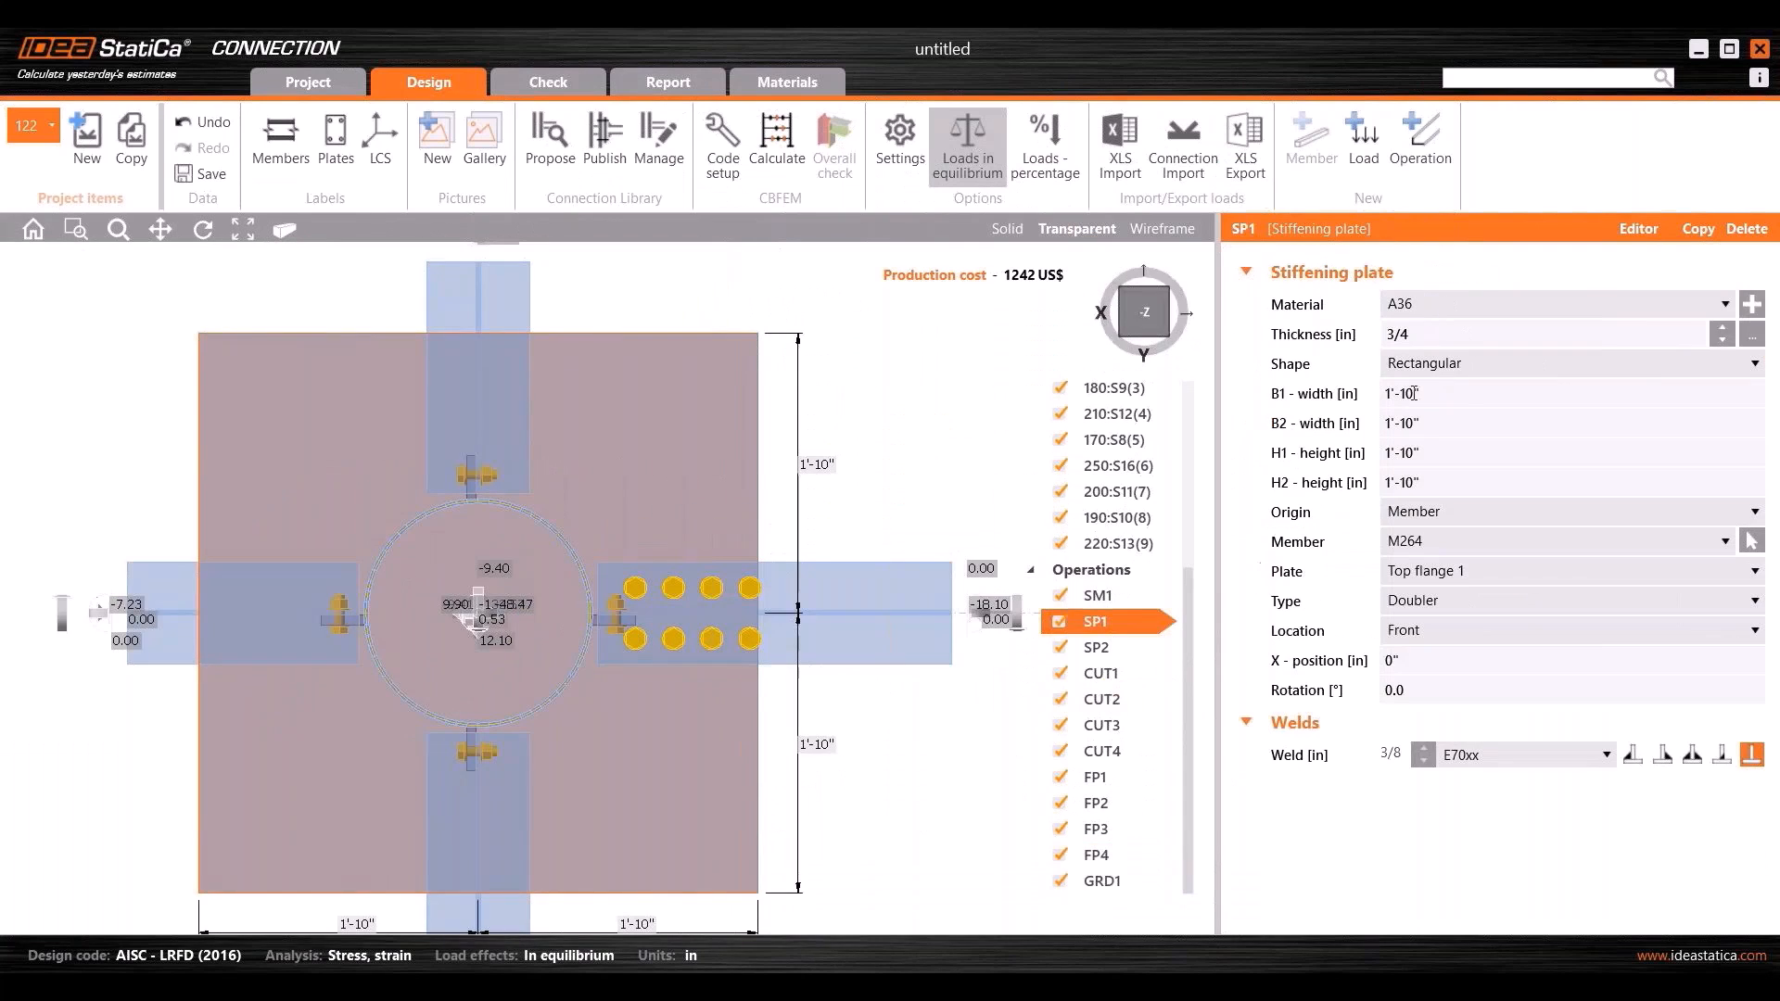
Set the widths and heights of stiffening plates SP1 and SP2 to 2'-0".
left_click(1303, 408)
type("2'-0\"")
left_click(1504, 428)
type("2'-0\"")
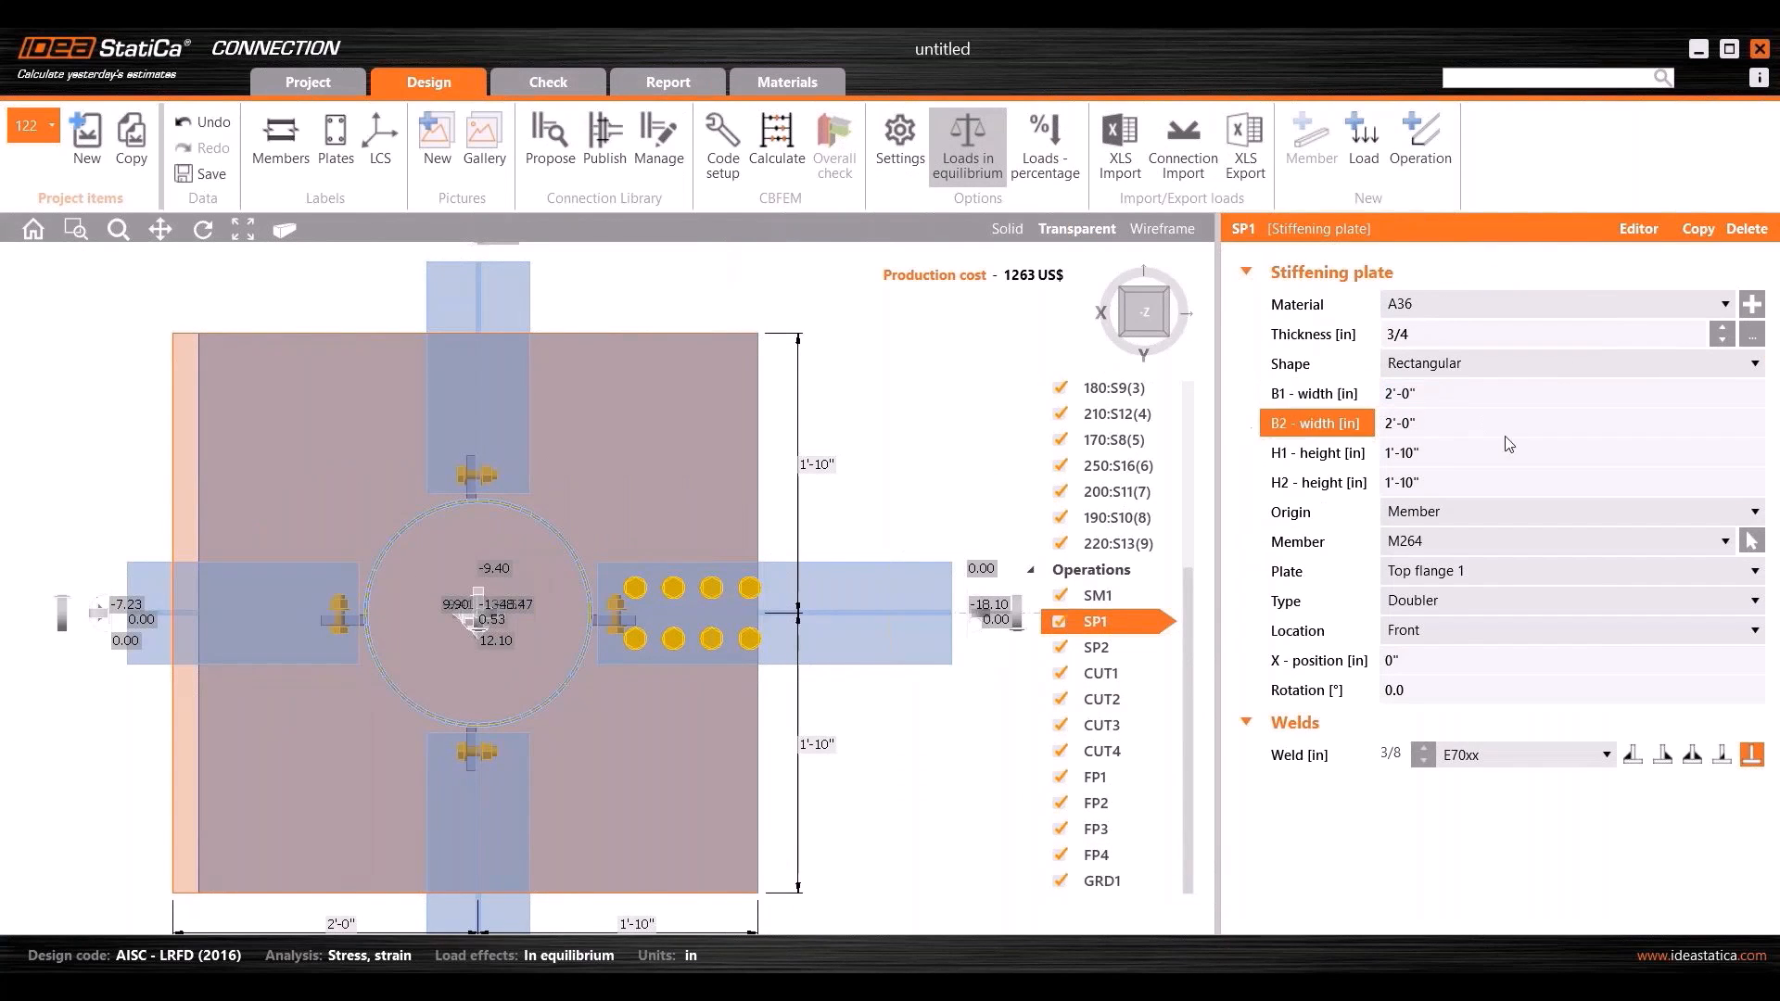
left_click(1506, 454)
type("2'-0\"")
left_click(1097, 648)
Copy bolt grid GRD1 and assign the copy to M264 Bottom flange 1.
left_click(1102, 881)
left_click(1146, 899)
left_click(1548, 363)
scroll(830, 725, "down", 5)
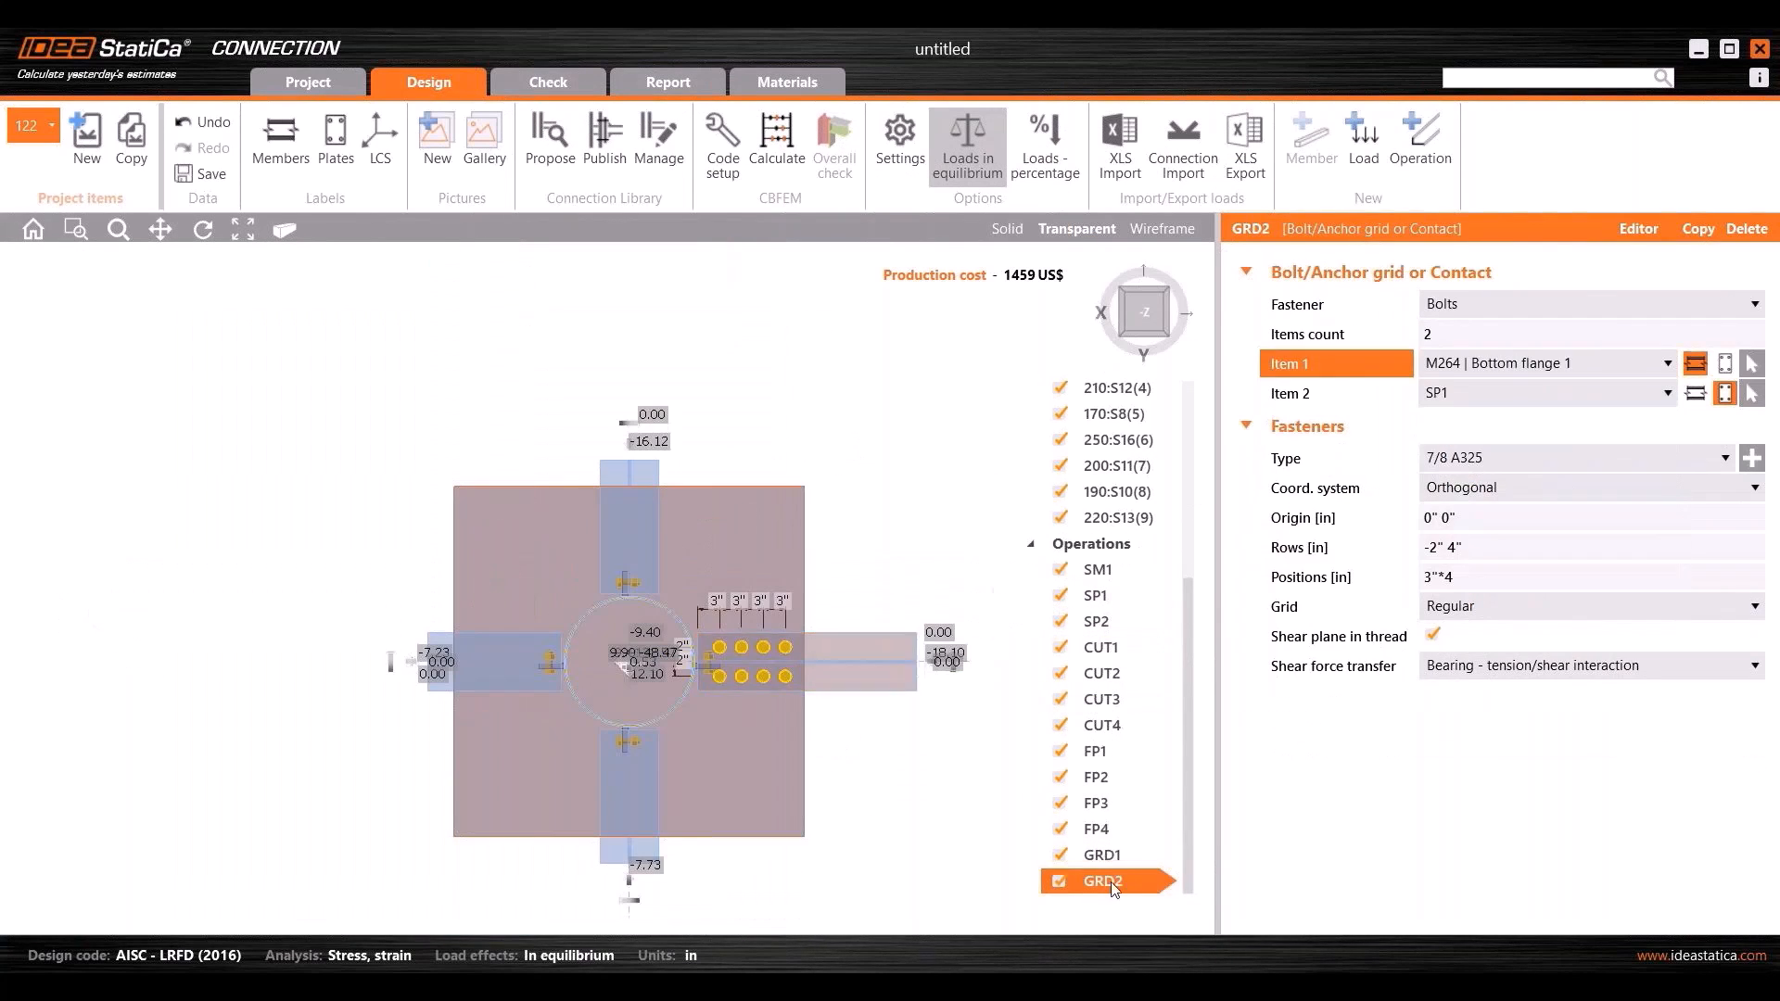
Copy the bolt grids onto beam M219, joining its bottom flange to plate SP2.
left_click(1146, 874)
left_click(1549, 364)
right_click(1104, 879)
left_click(1146, 900)
left_click(1112, 832)
left_click(1549, 393)
left_click(1116, 853)
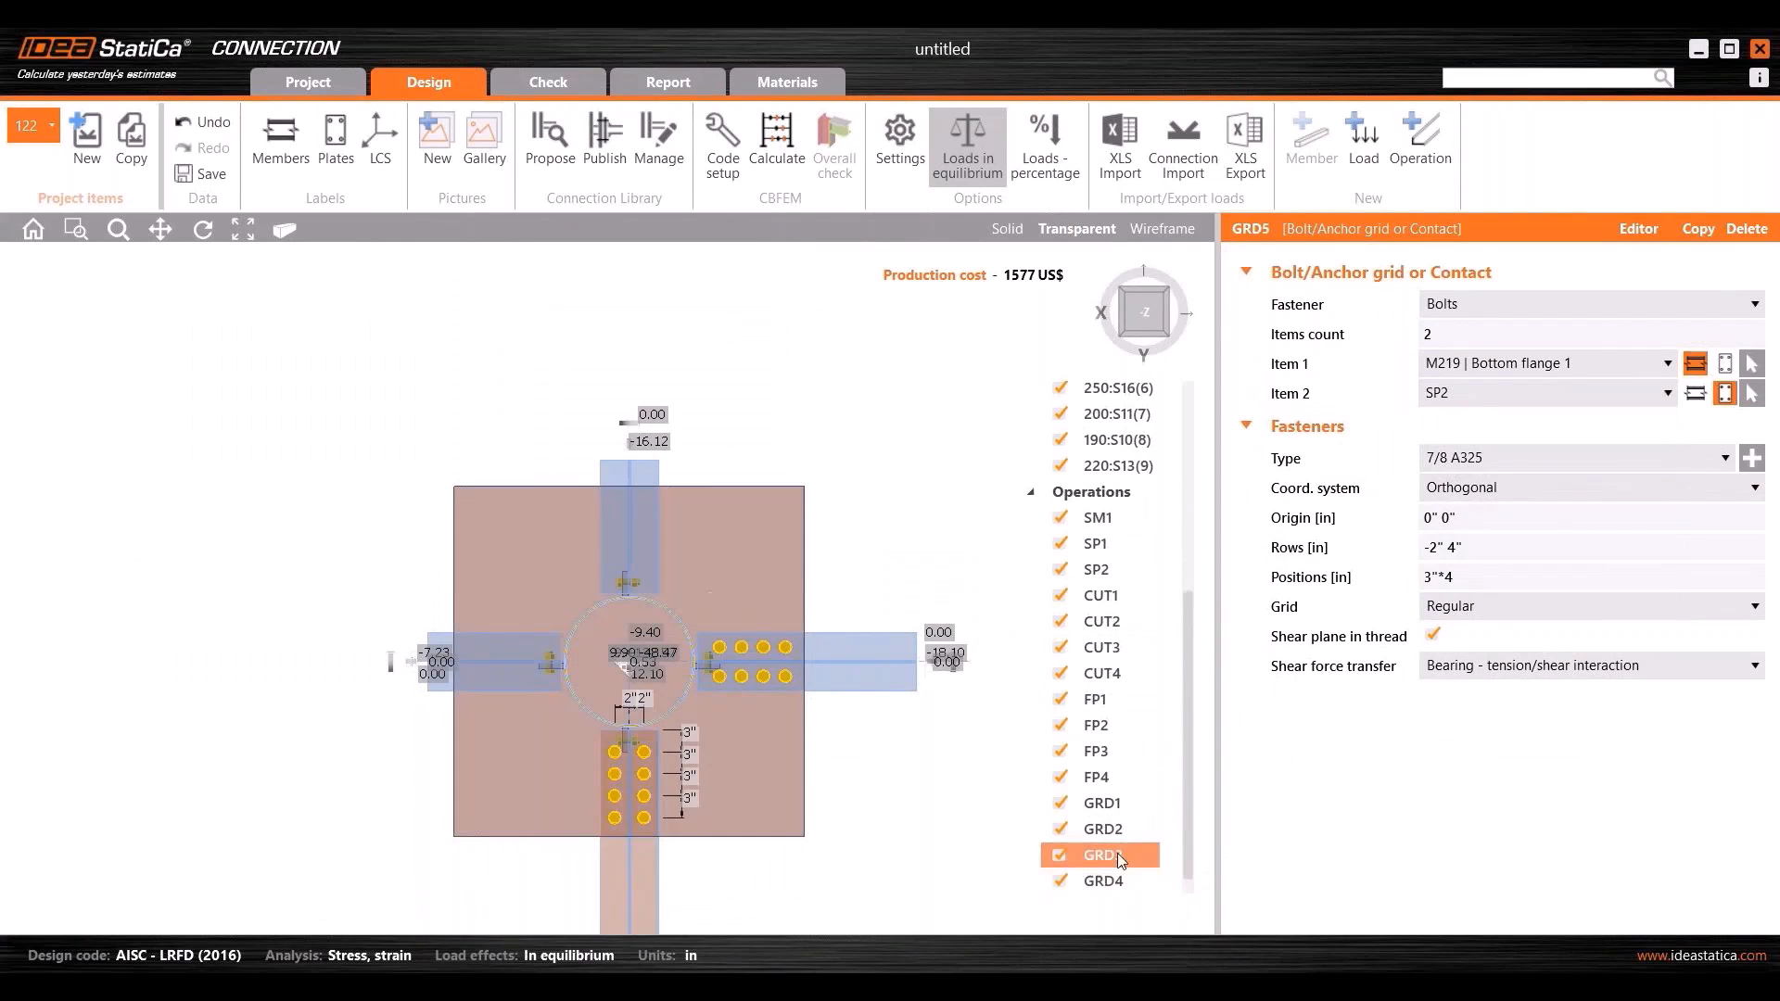
Copy the bolt grids onto the top and bottom flanges of beam M2648.
right_click(1116, 854)
left_click(1159, 874)
left_click(1548, 364)
left_click(1534, 397)
left_click(1528, 415)
type("-")
right_click(1117, 881)
left_click(1148, 896)
left_click(1549, 364)
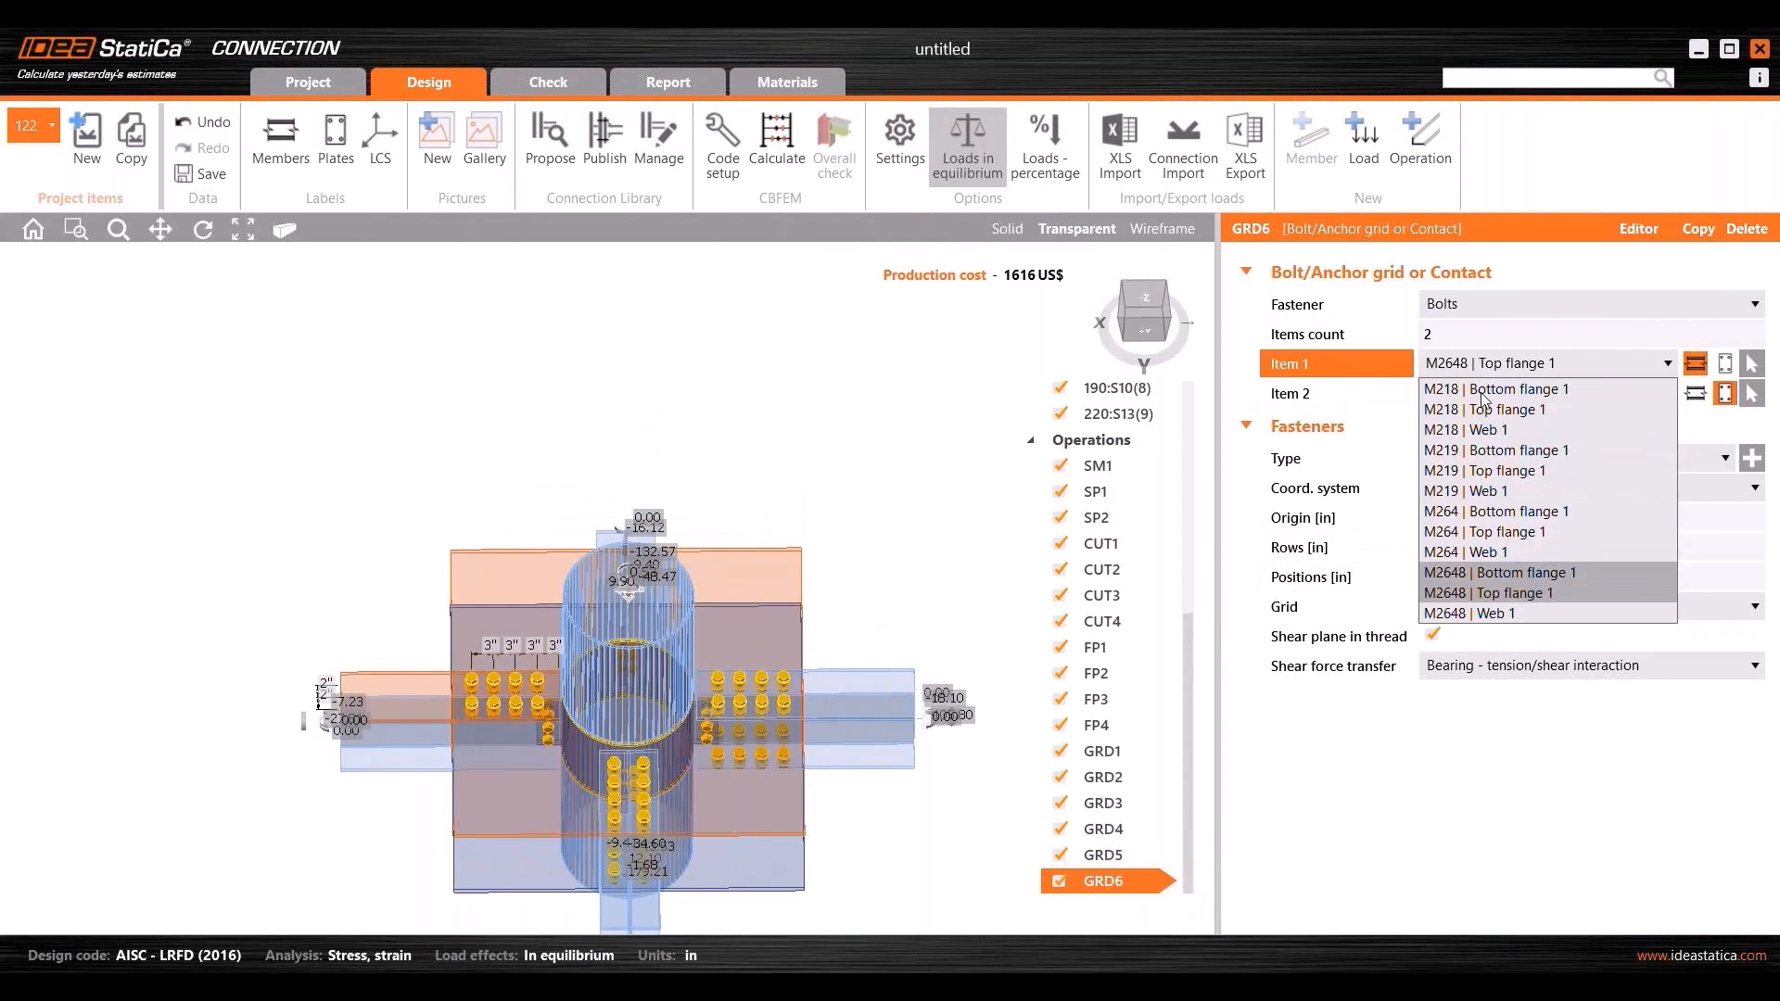
left_click(1500, 573)
Copy the bolt grids onto the top and bottom flanges of beam M218.
left_click(1128, 898)
left_click(1485, 471)
left_click(1482, 426)
left_click(1549, 364)
left_click(1513, 412)
right_click(1107, 879)
left_click(1146, 898)
left_click(1549, 363)
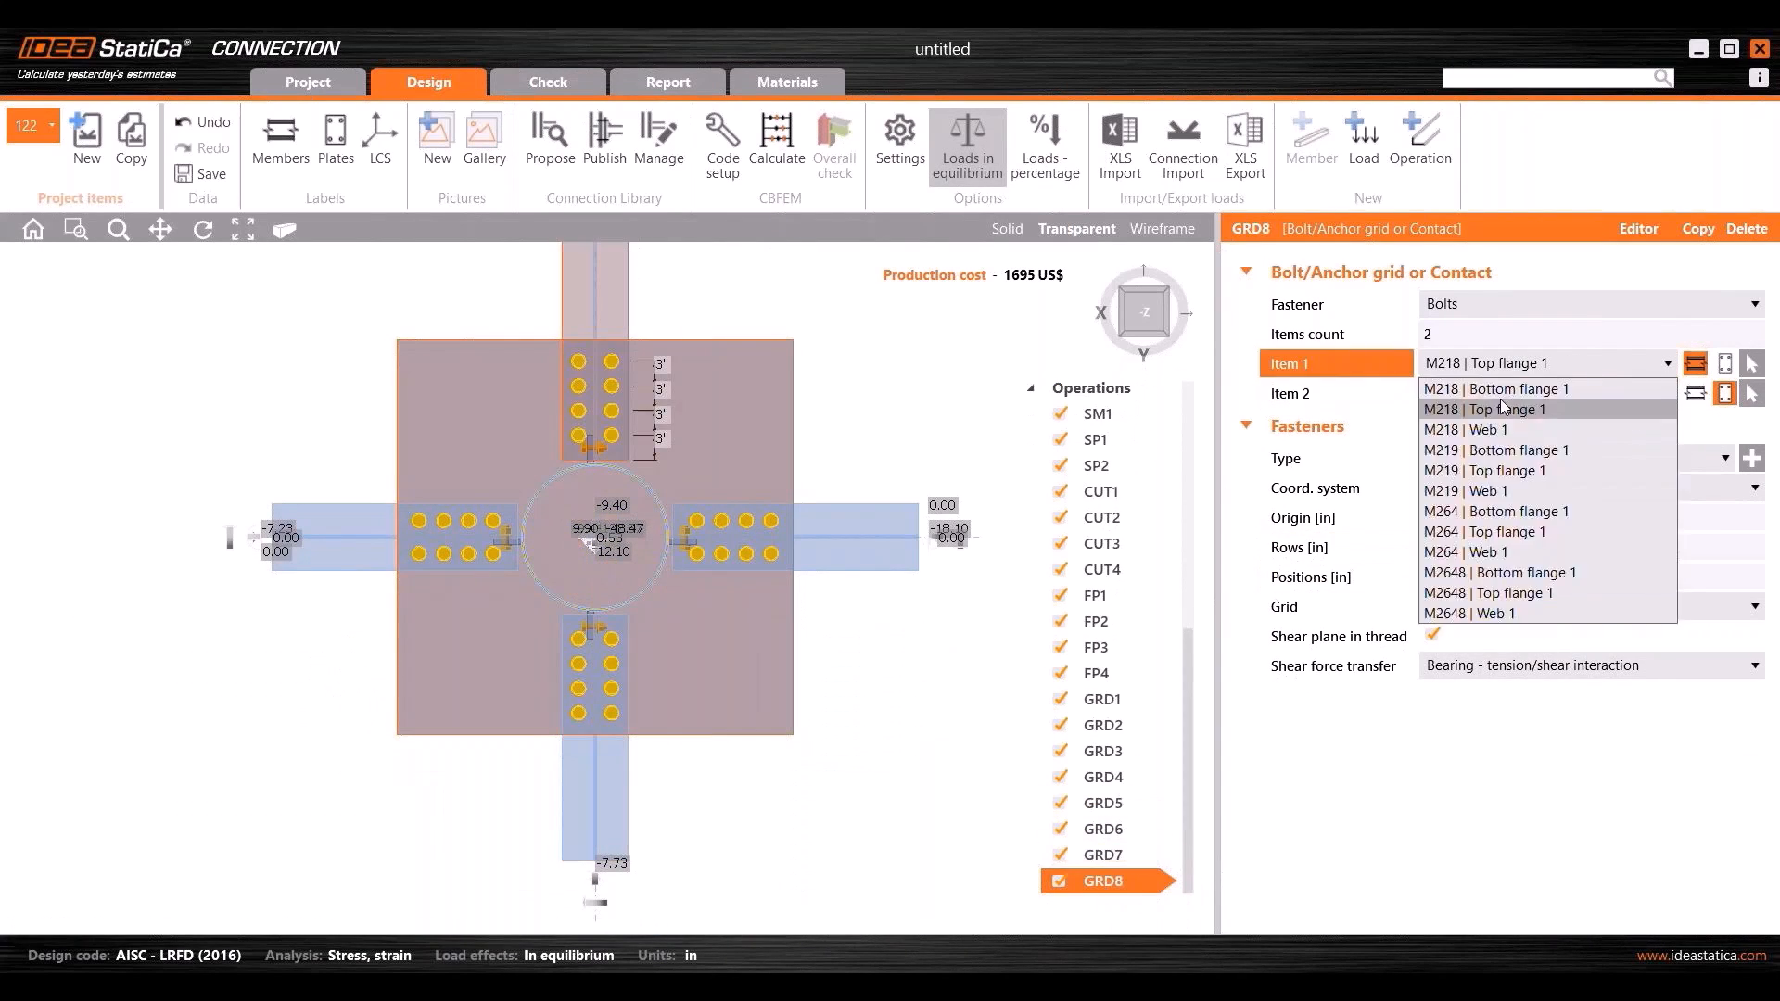
left_click(1503, 391)
Chamfer all corners of stiffening plate SP1 in the plate editor with a value of 19 in.
left_click(1114, 196)
left_click(1550, 360)
type("1218")
left_click(1590, 816)
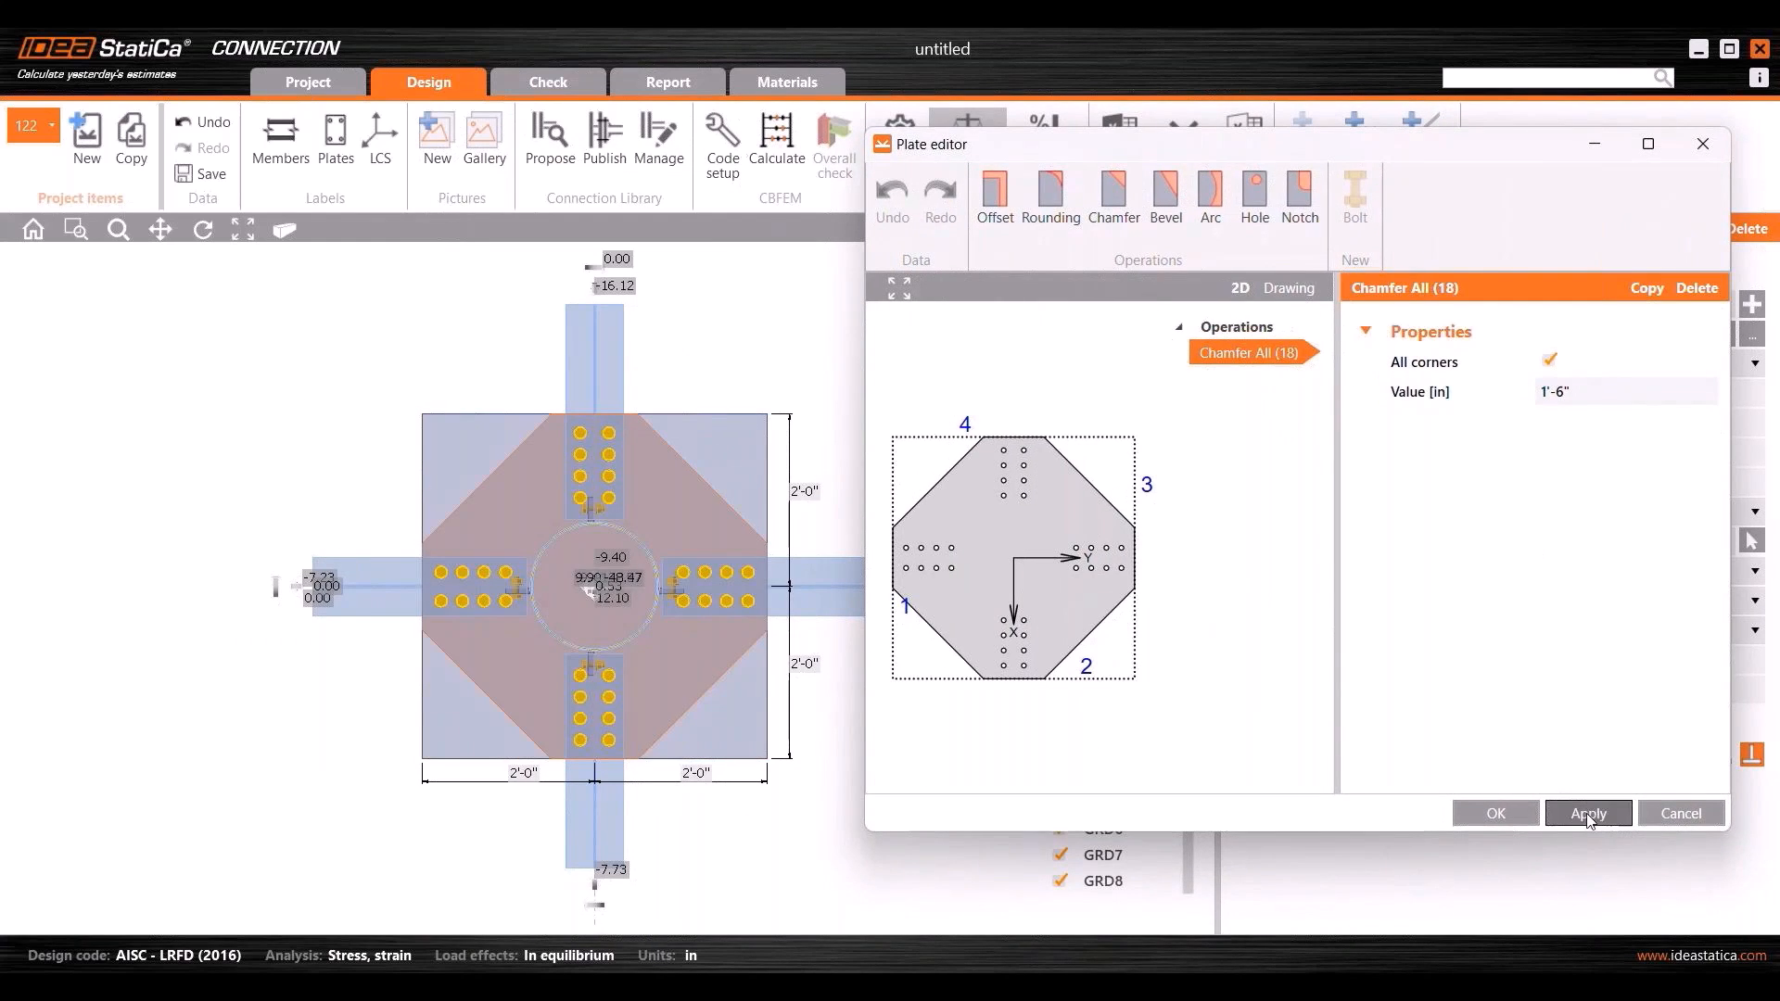
type("19")
left_click(1509, 818)
Chamfer all corners of stiffening plate SP2 by 19 in.
left_click(1123, 193)
left_click(1559, 356)
type("19")
left_click(1626, 813)
left_click(1508, 811)
Turn off Stop at limit strain in the code and calculation settings and calculate the connection.
left_click(723, 171)
left_click(955, 244)
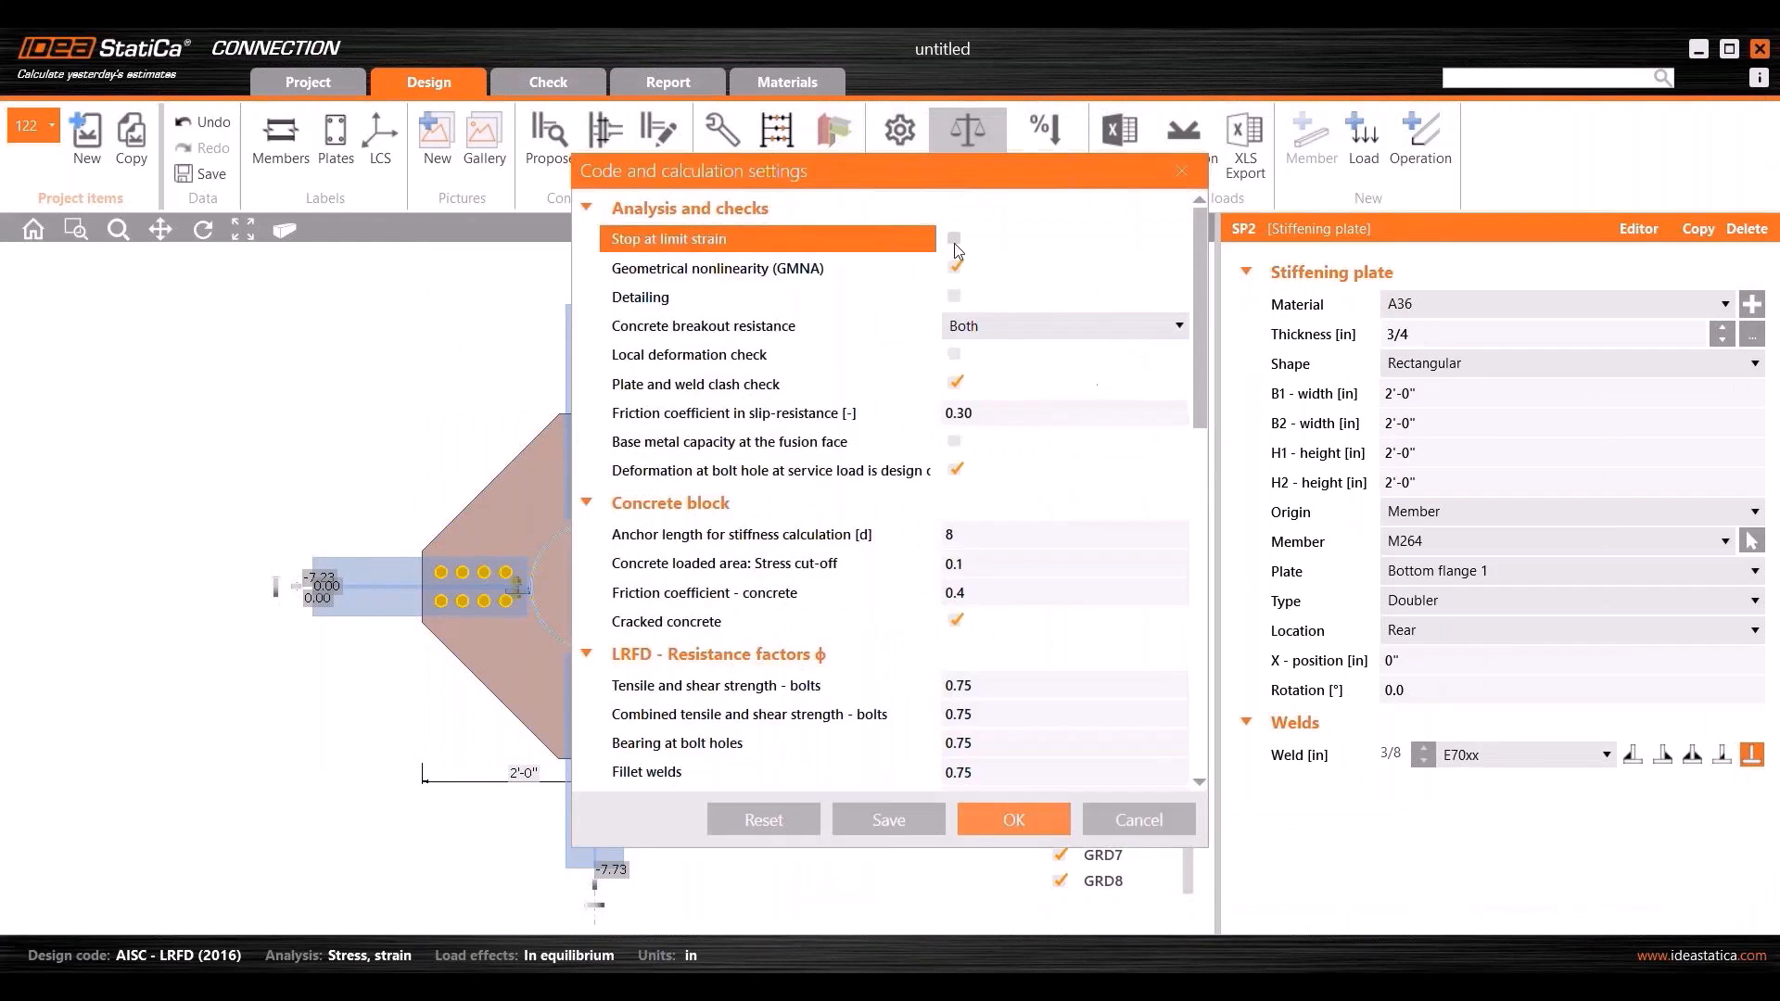
left_click(1014, 819)
left_click(777, 176)
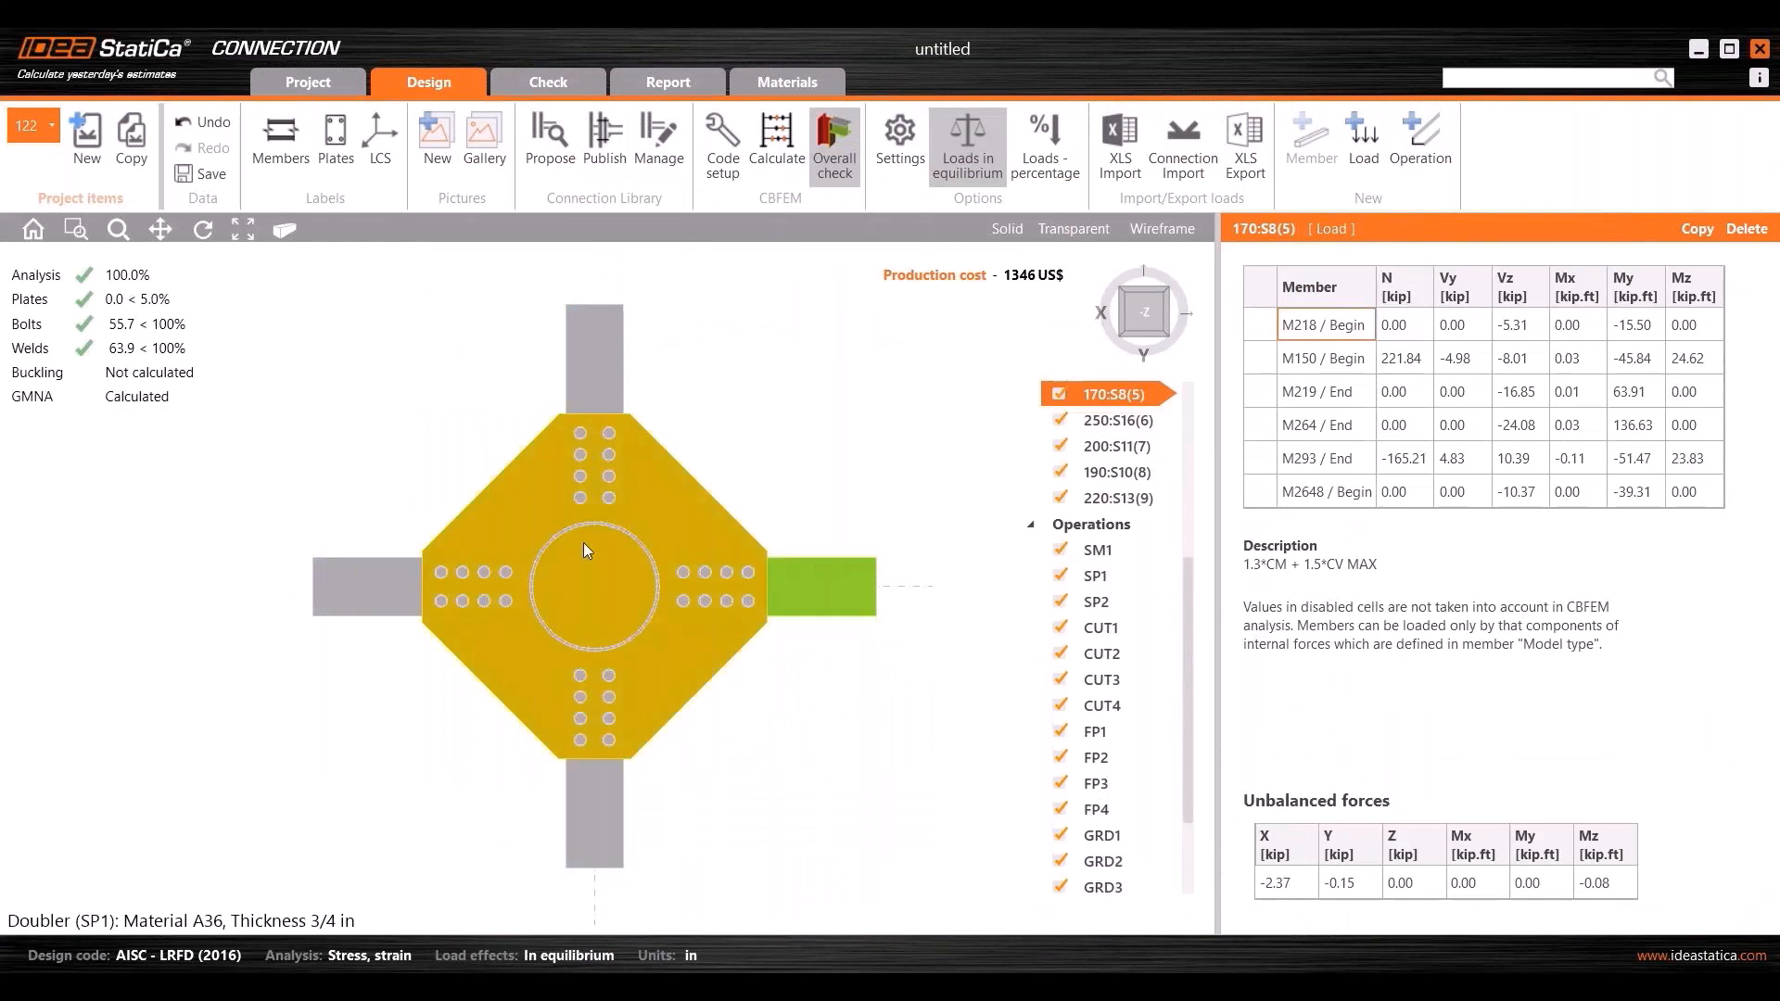
Display the equivalent stress results on the deformed shape with the finite element mesh.
left_click(1150, 169)
left_click(1174, 170)
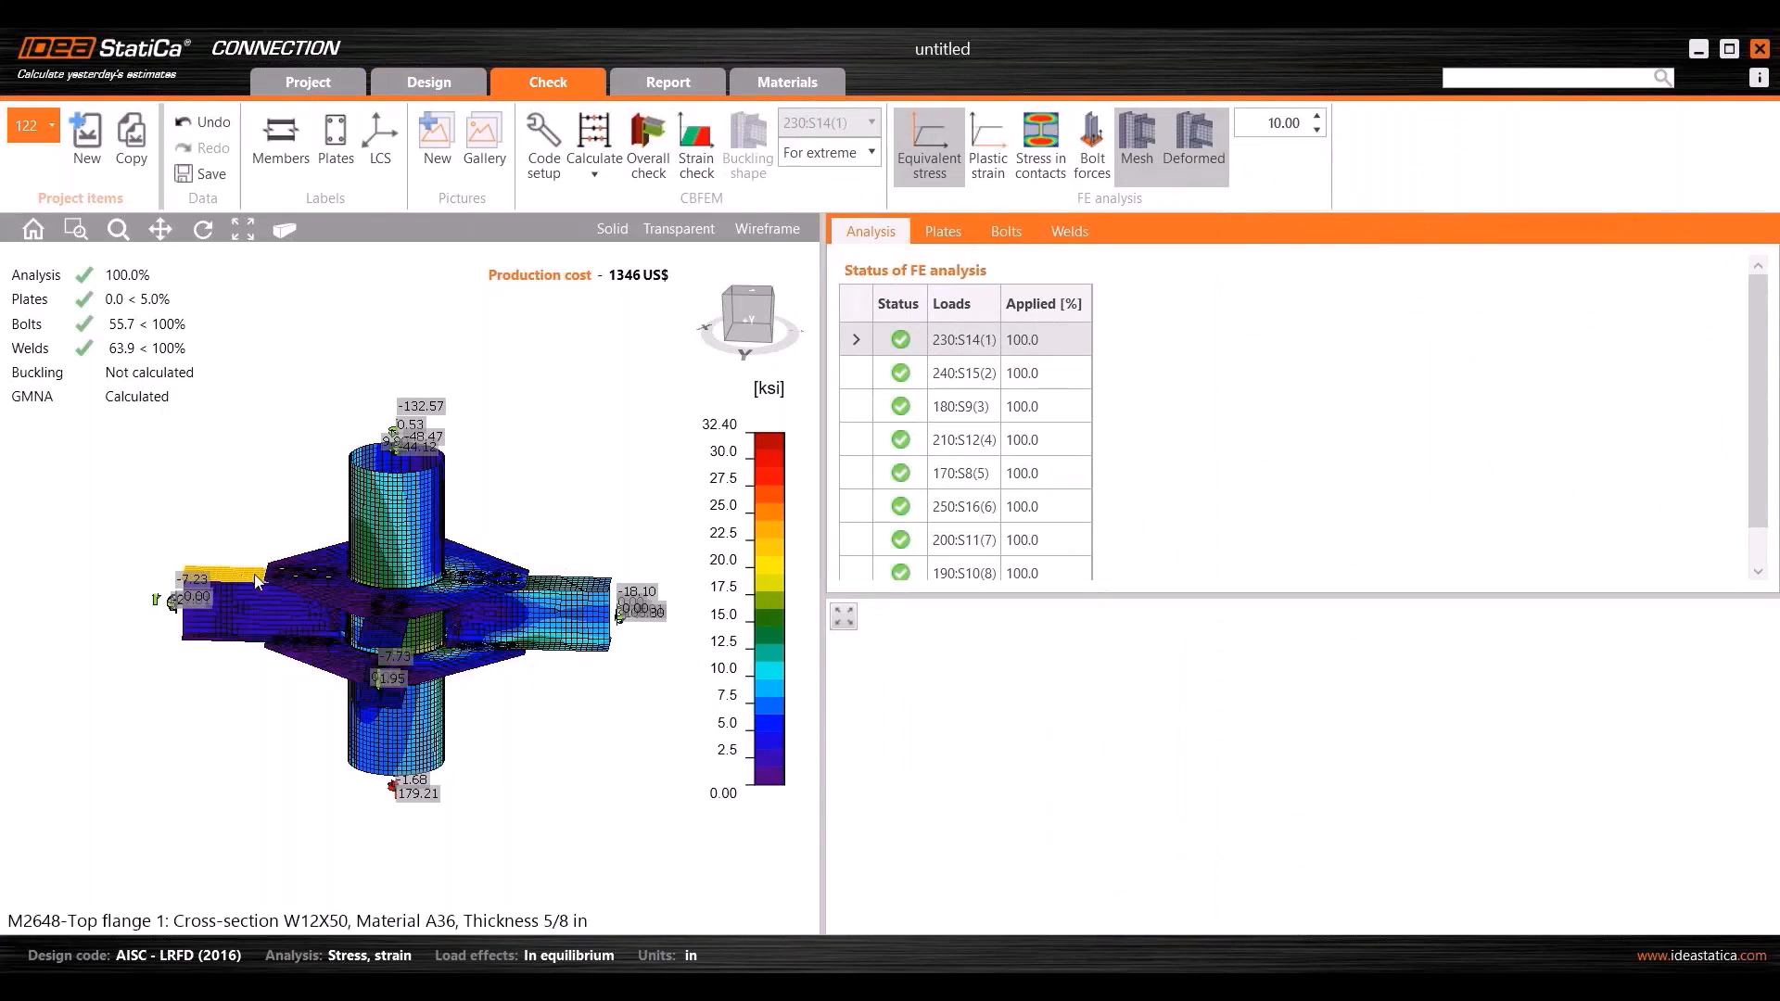
mouse_move(515, 535)
right_mouse_down()
mouse_move(427, 639)
mouse_move(378, 586)
mouse_move(490, 547)
right_mouse_up()
scroll(379, 586, "up", 4)
Examine the strength checks of the members and steel plates, and save the connection.
left_click(943, 232)
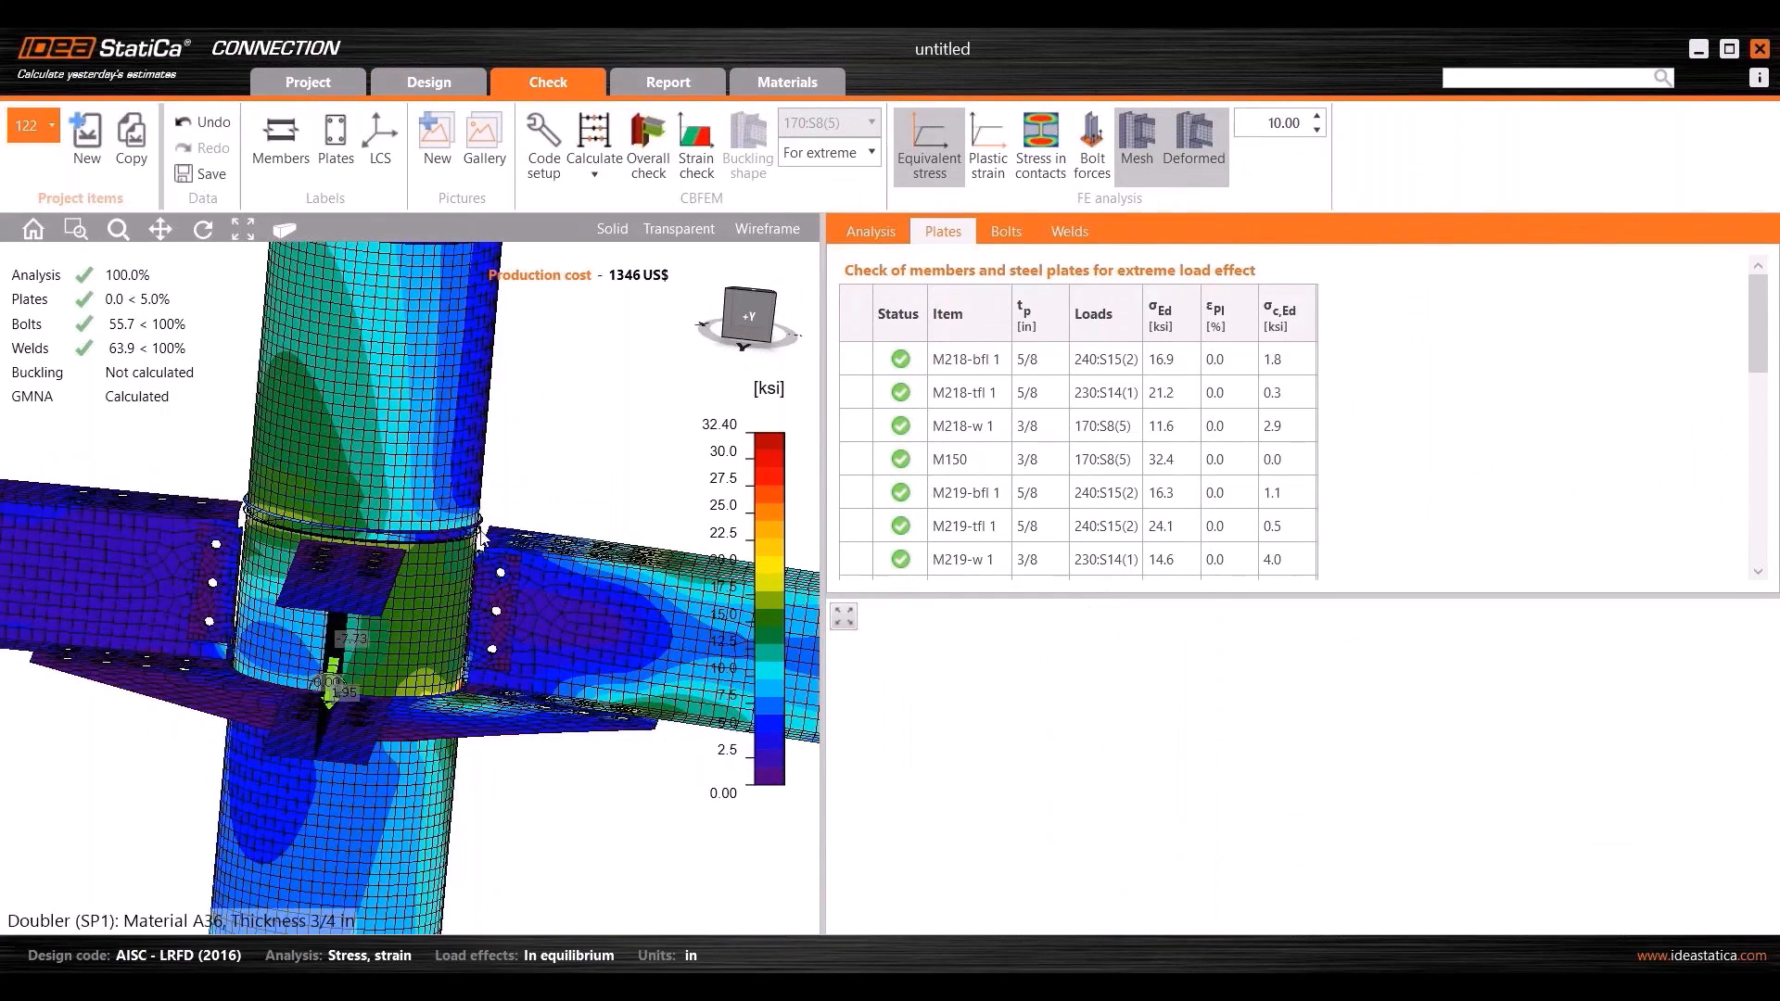
left_click(489, 547)
scroll(490, 547, "up", 8)
left_click(202, 175)
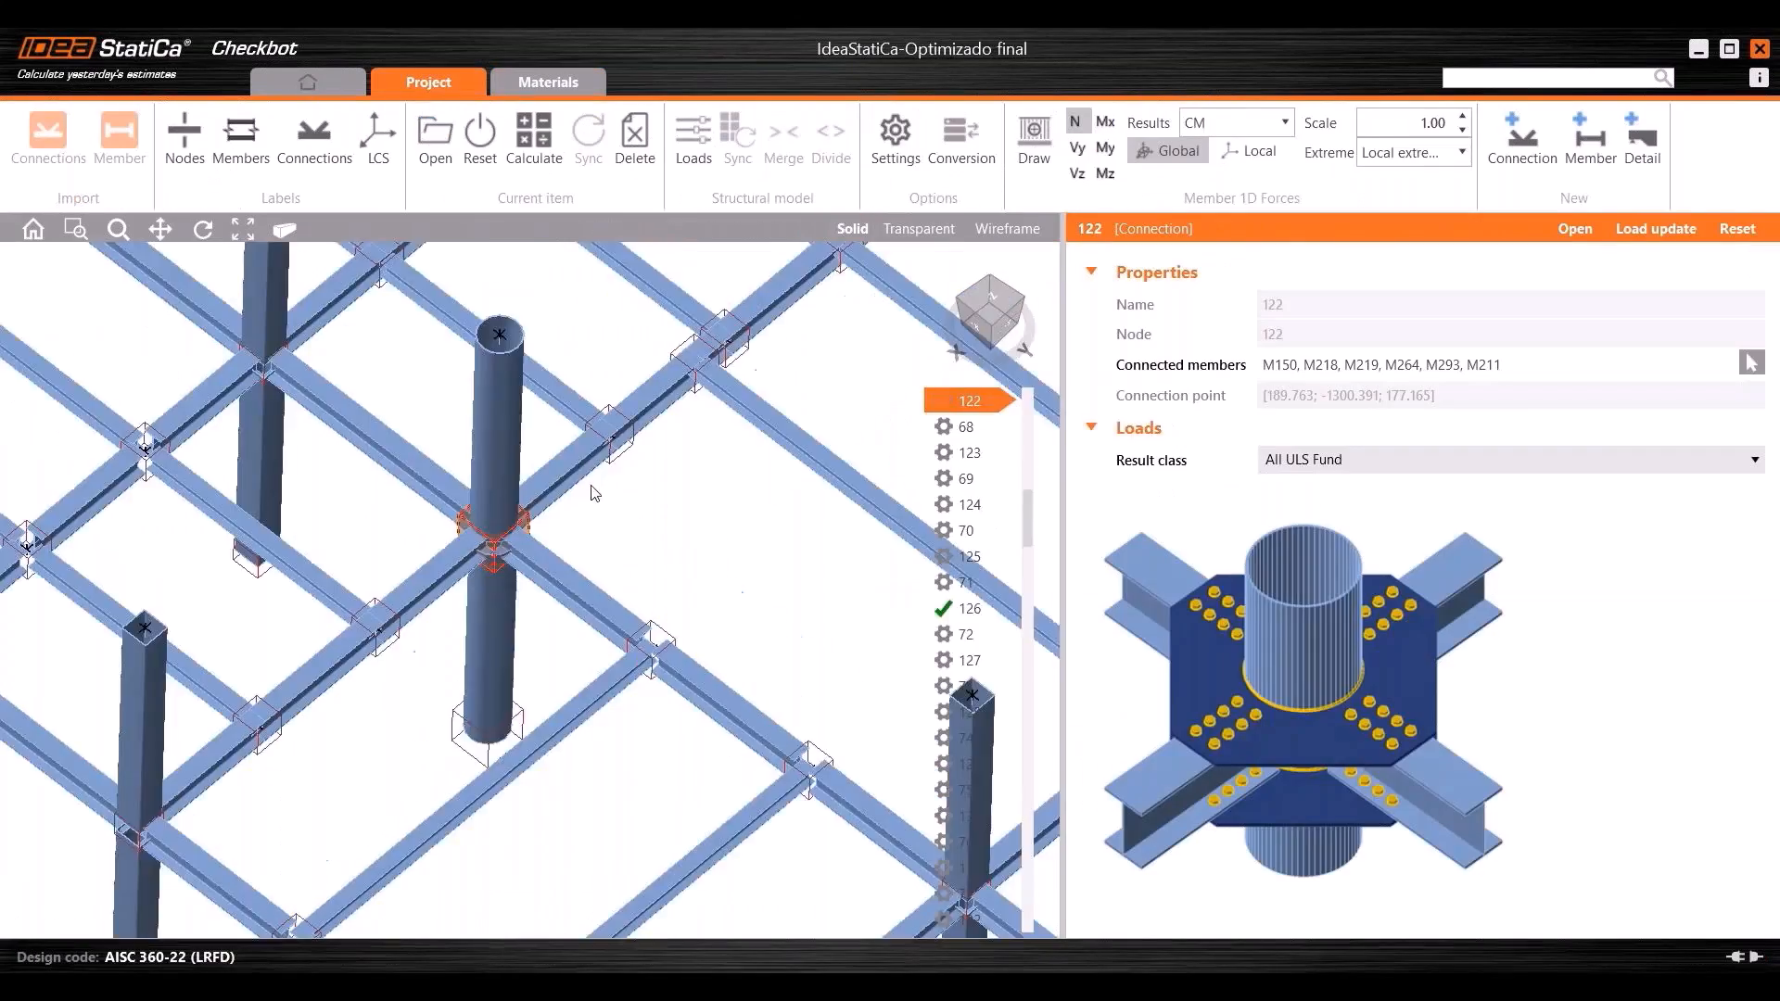
Open connection 168 from the Checkbot model and apply a bolted fin plate template from the Connection Library to beam M2613.
scroll(674, 765, "up", 5)
double_click(674, 765)
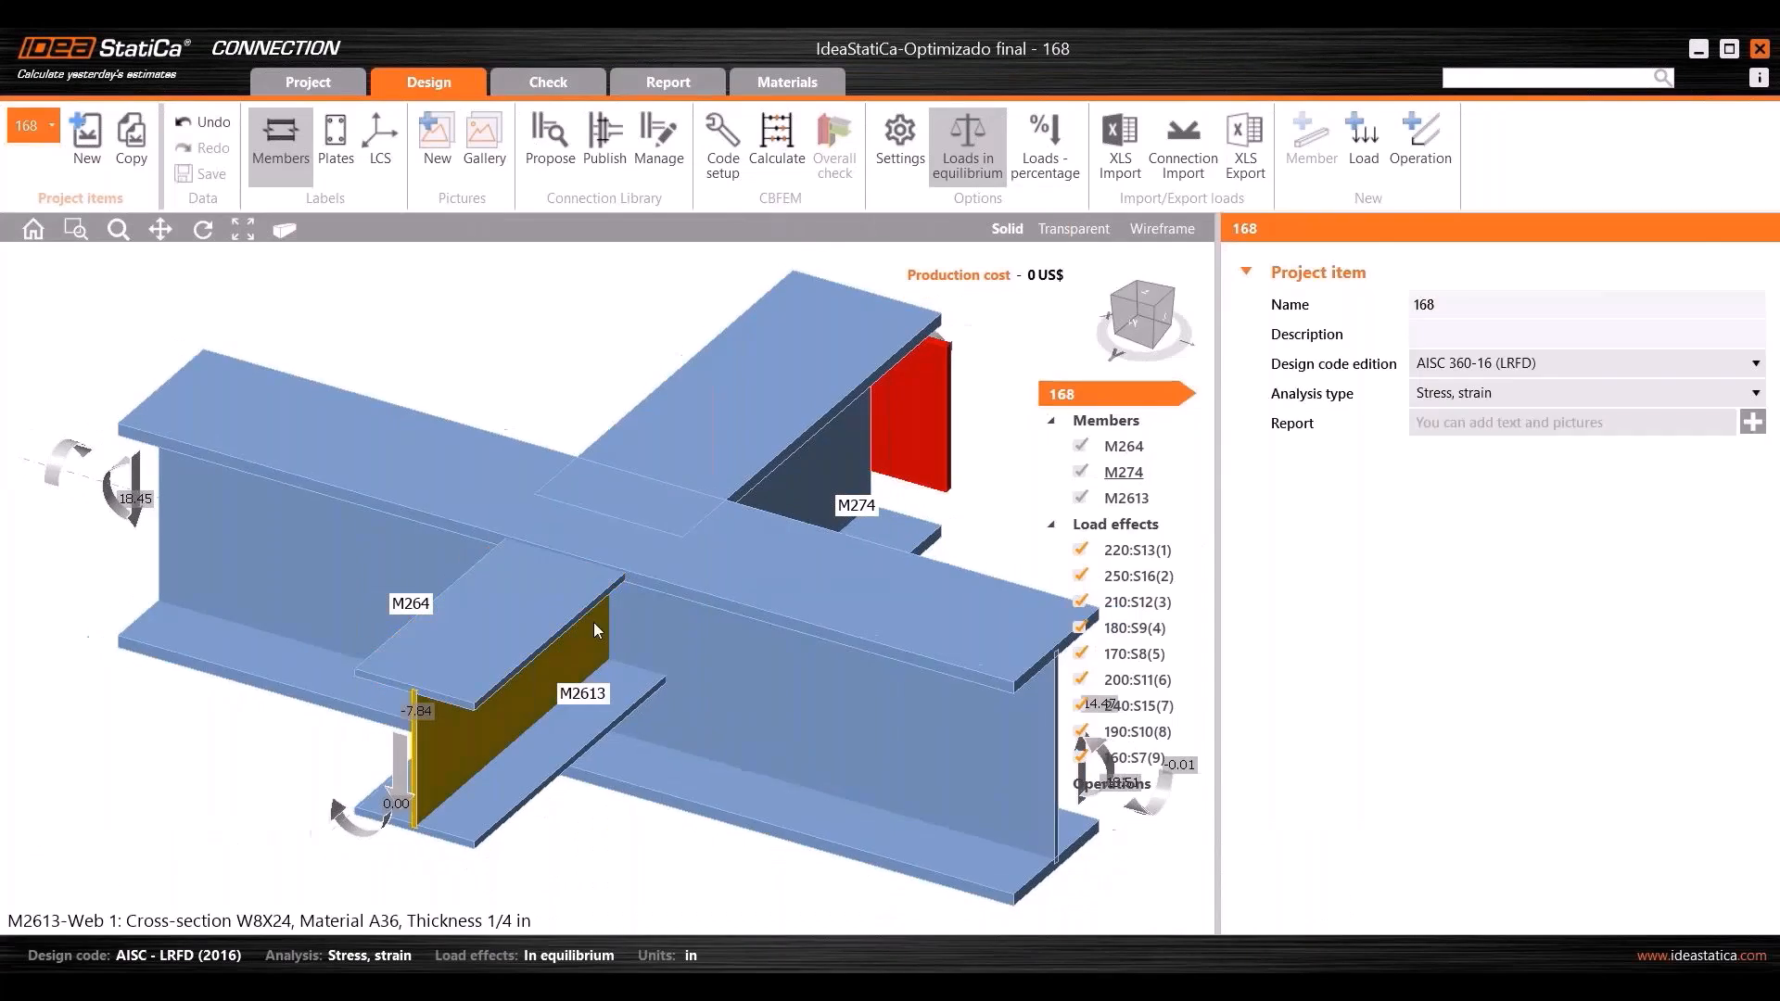
left_click(758, 503)
left_click(550, 139)
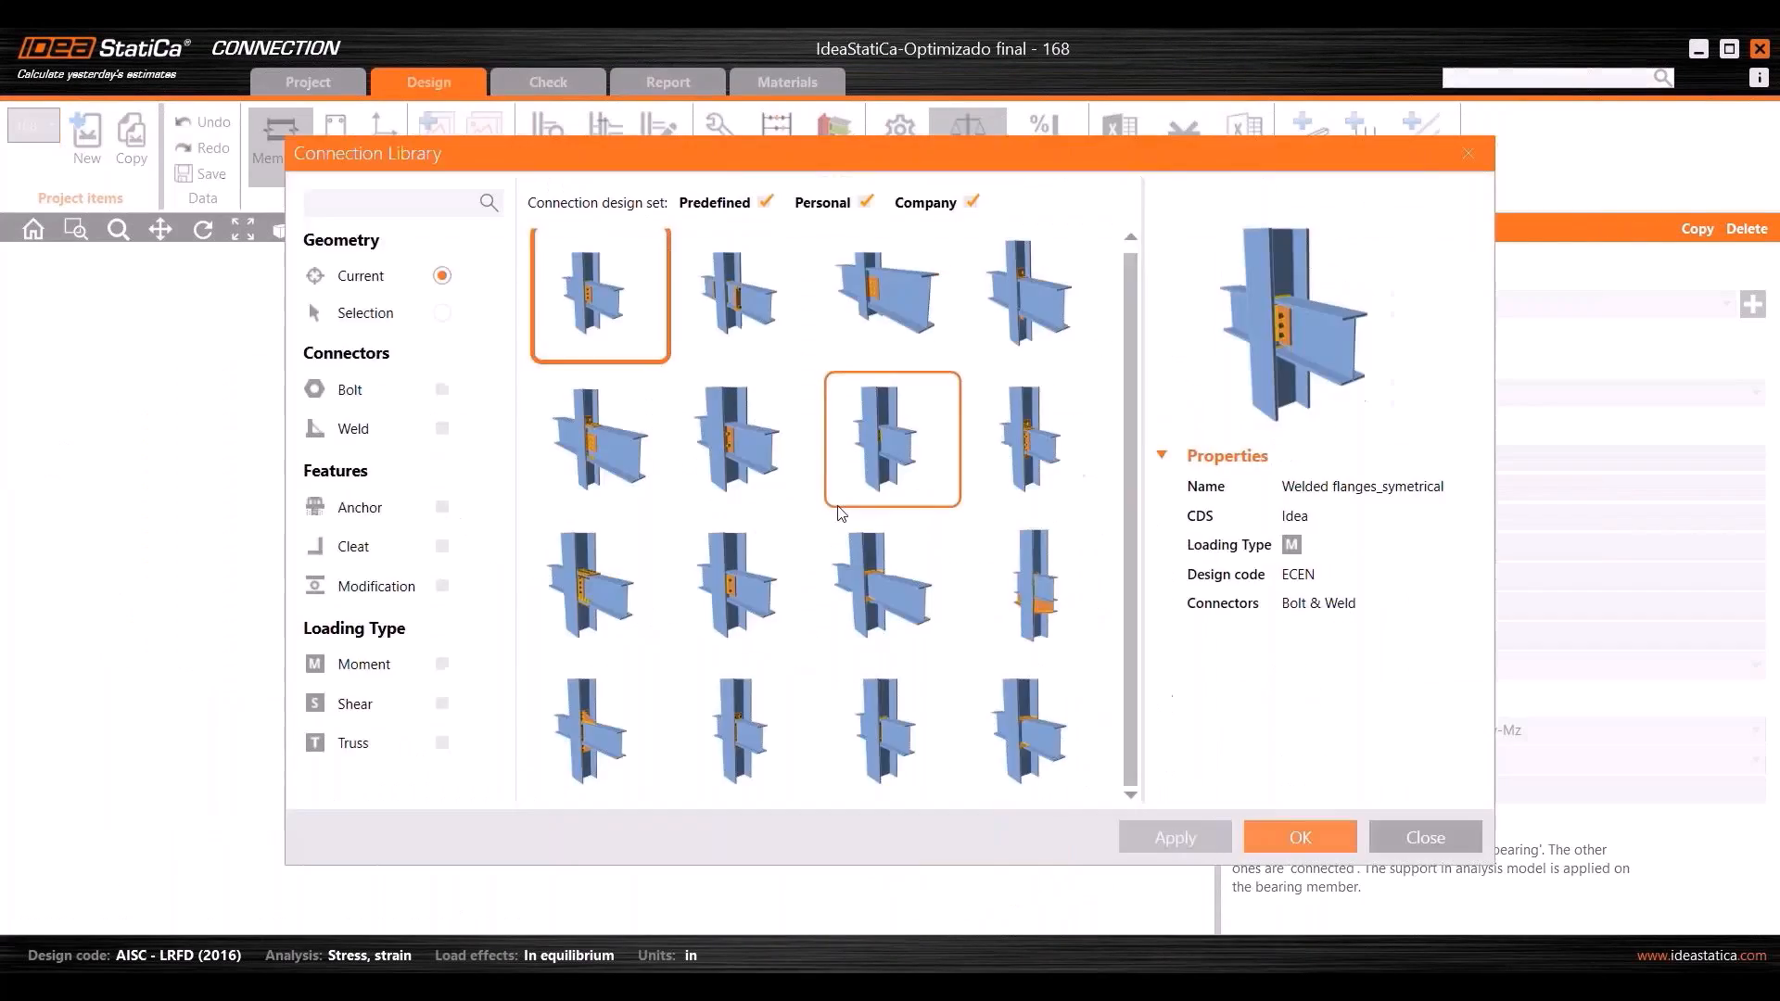
left_click(437, 243)
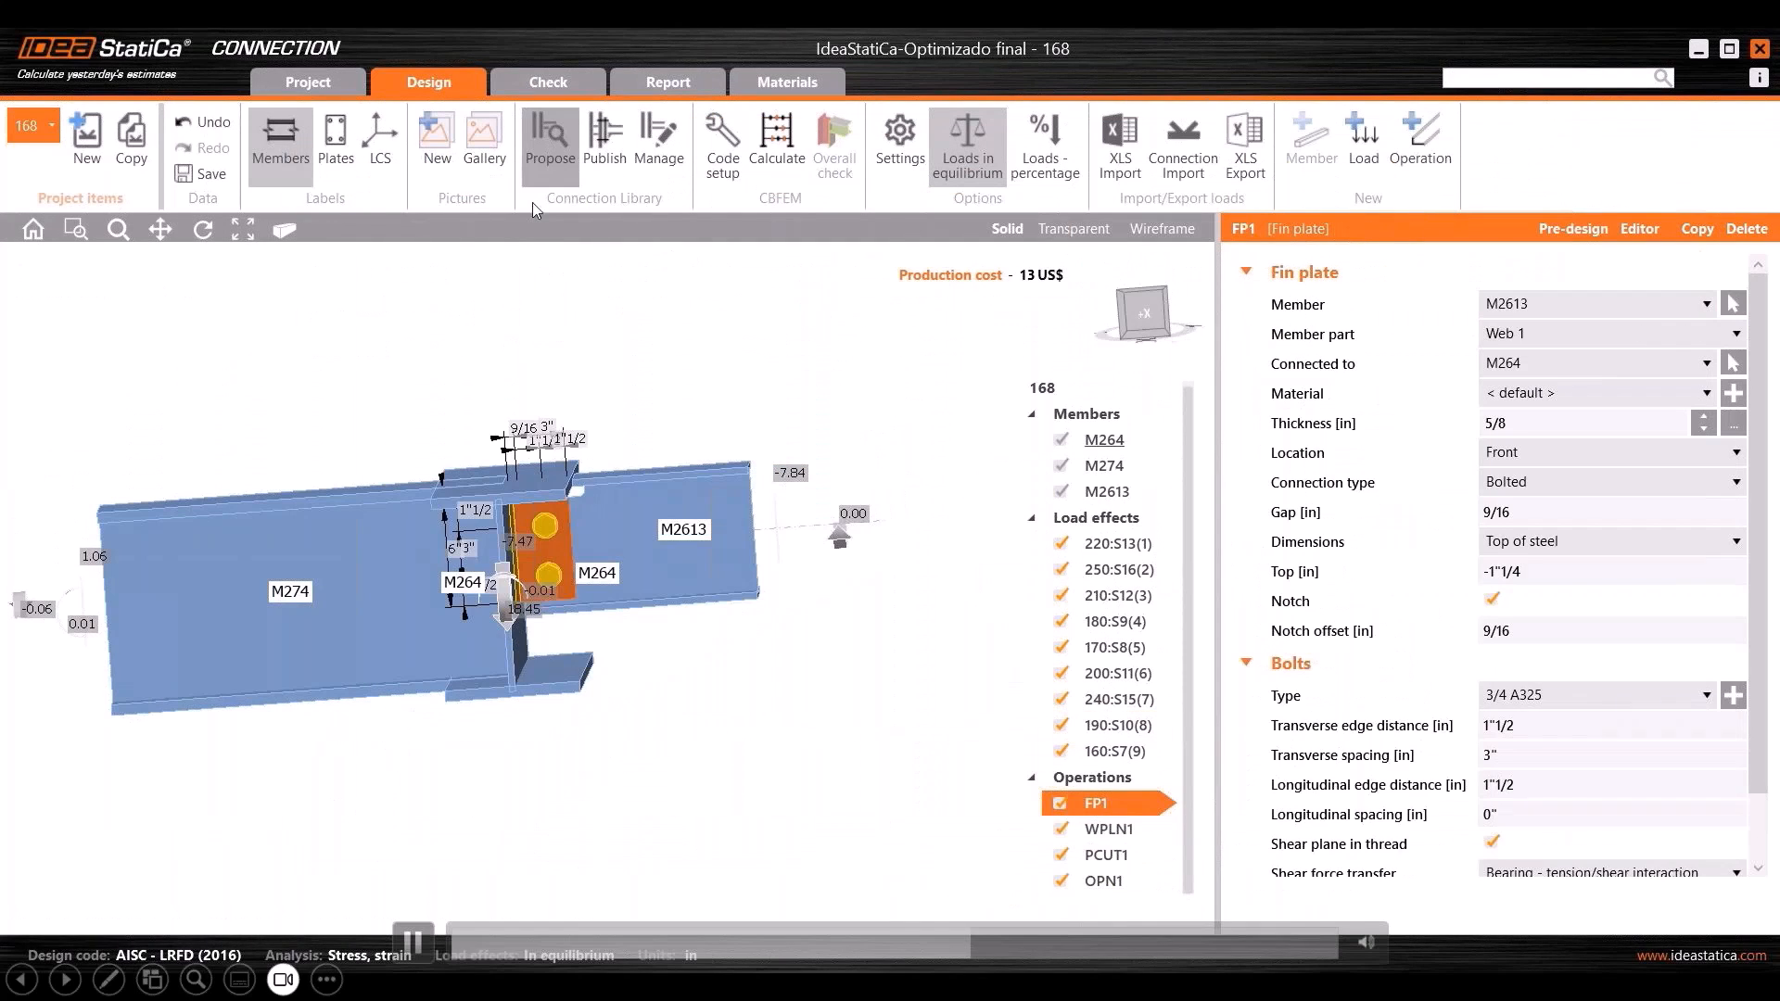
left_click(977, 957)
left_click(987, 953)
left_click(1000, 949)
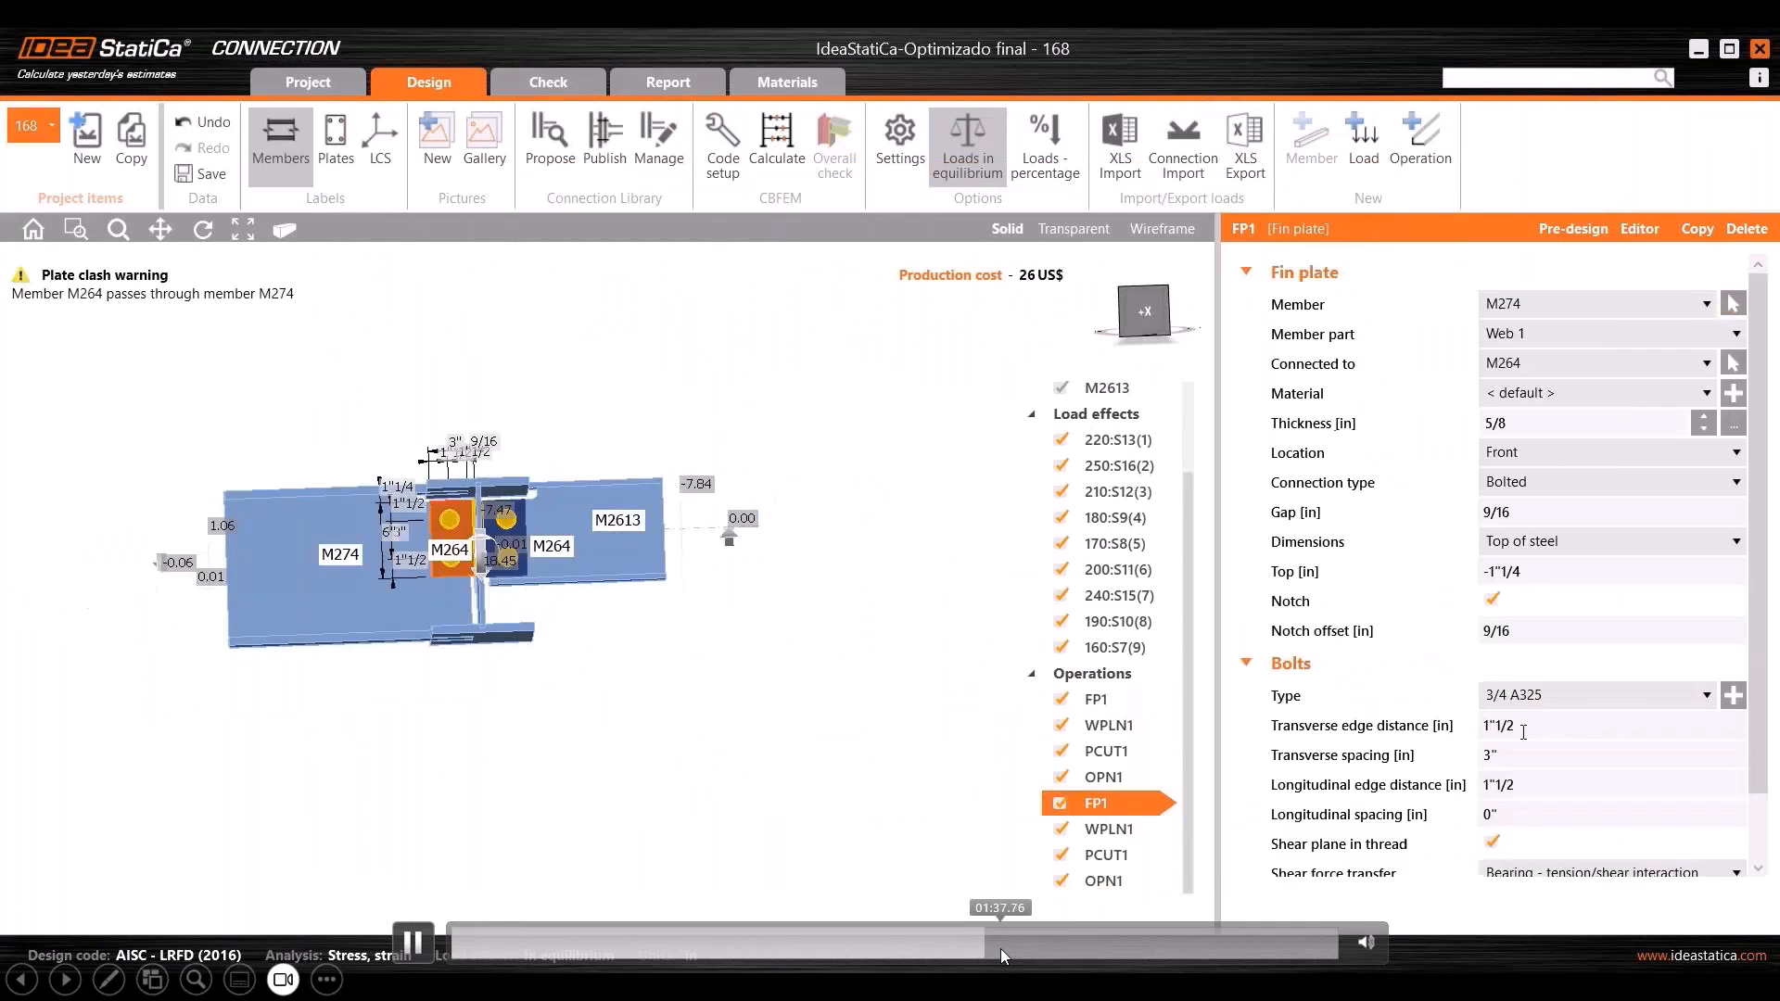
left_click(1011, 949)
left_click(1020, 950)
left_click(1031, 950)
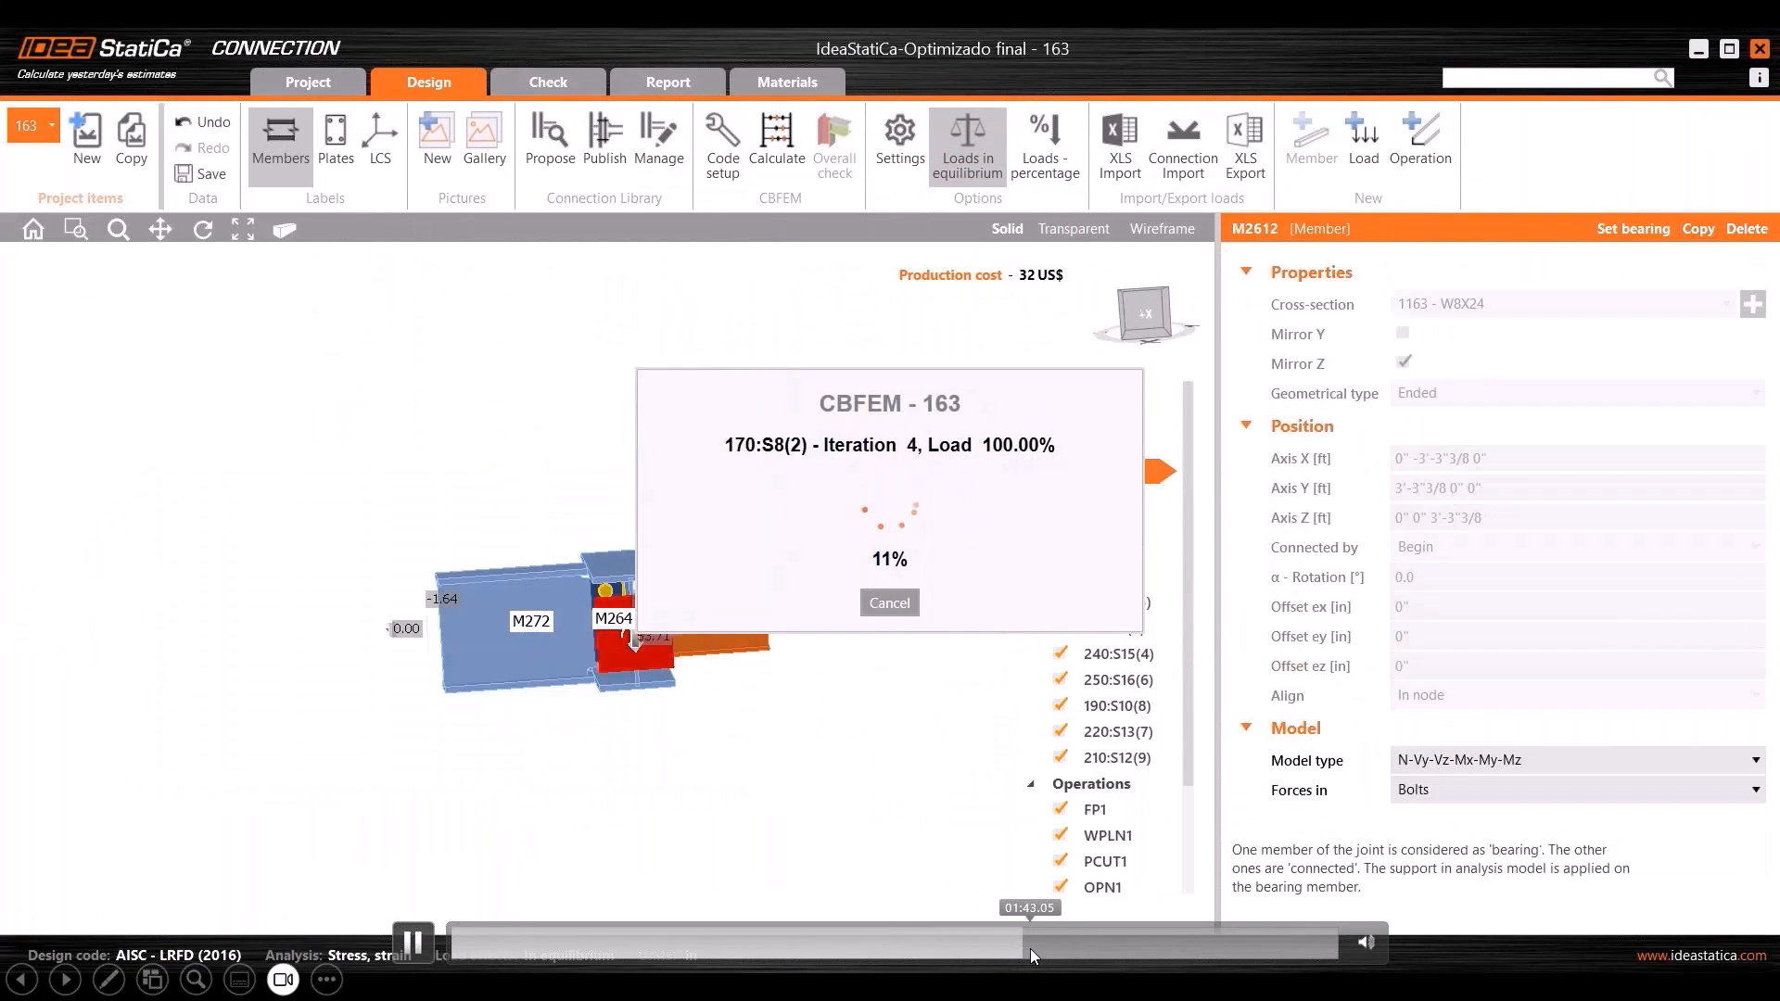
left_click(1044, 949)
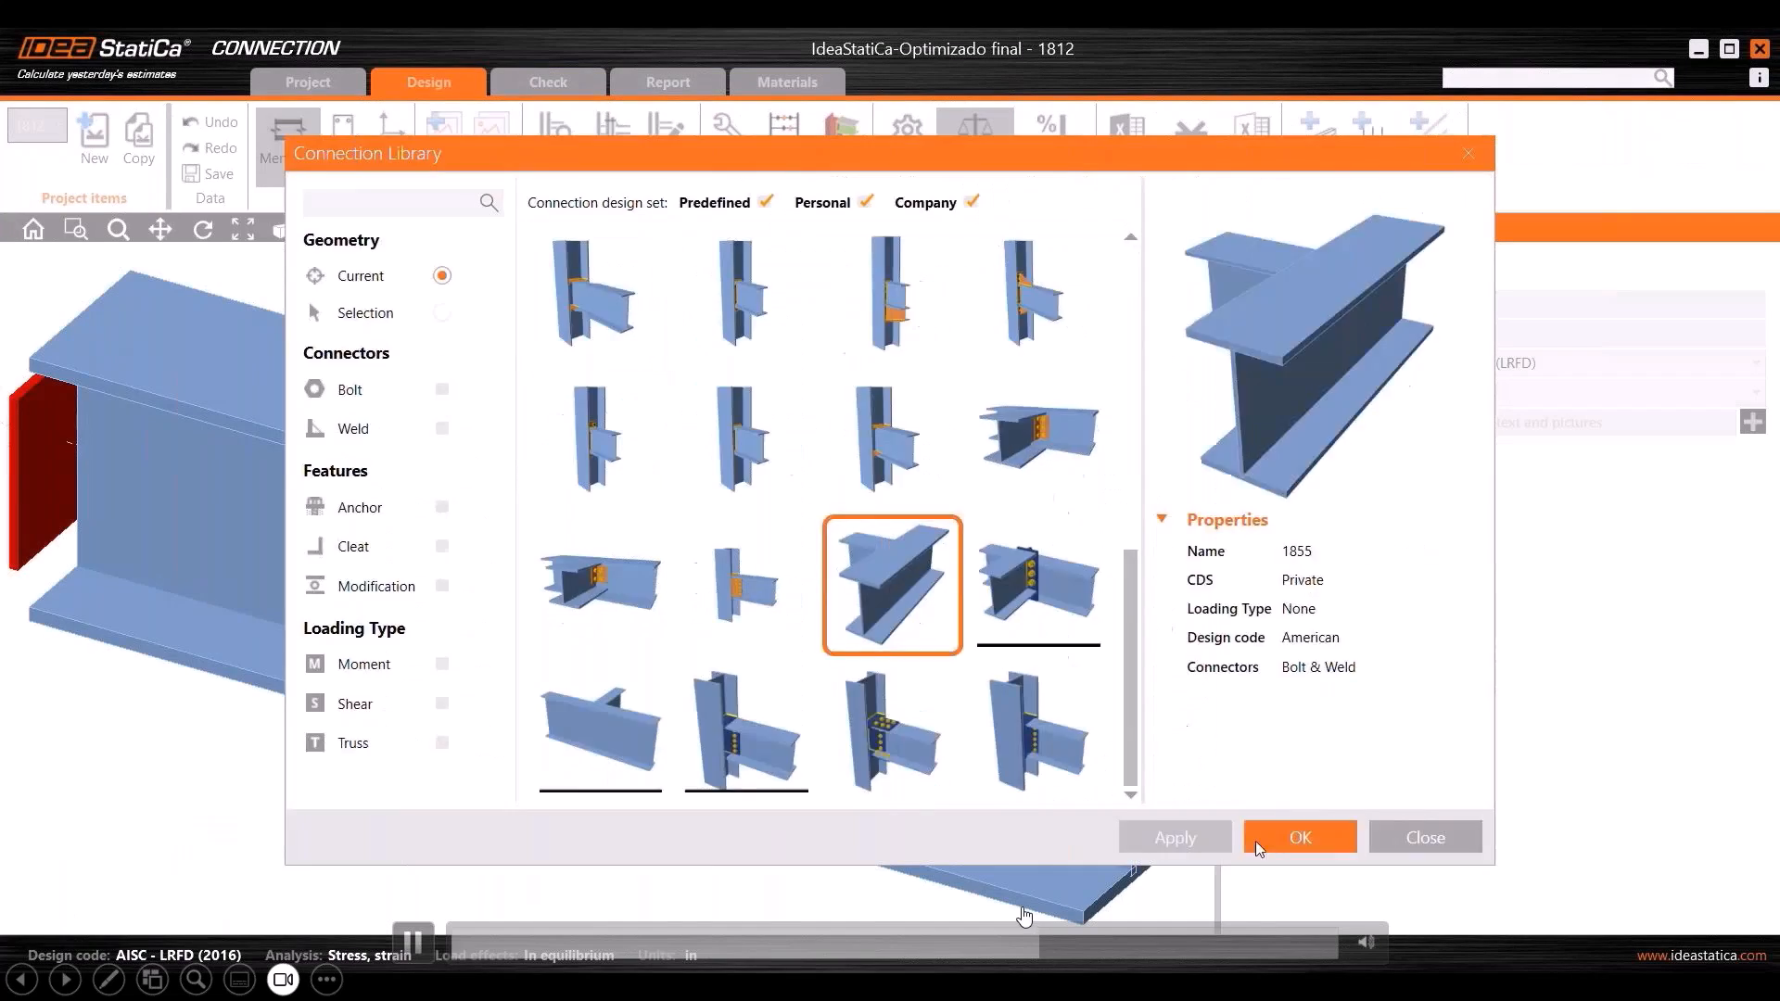
left_click(1071, 949)
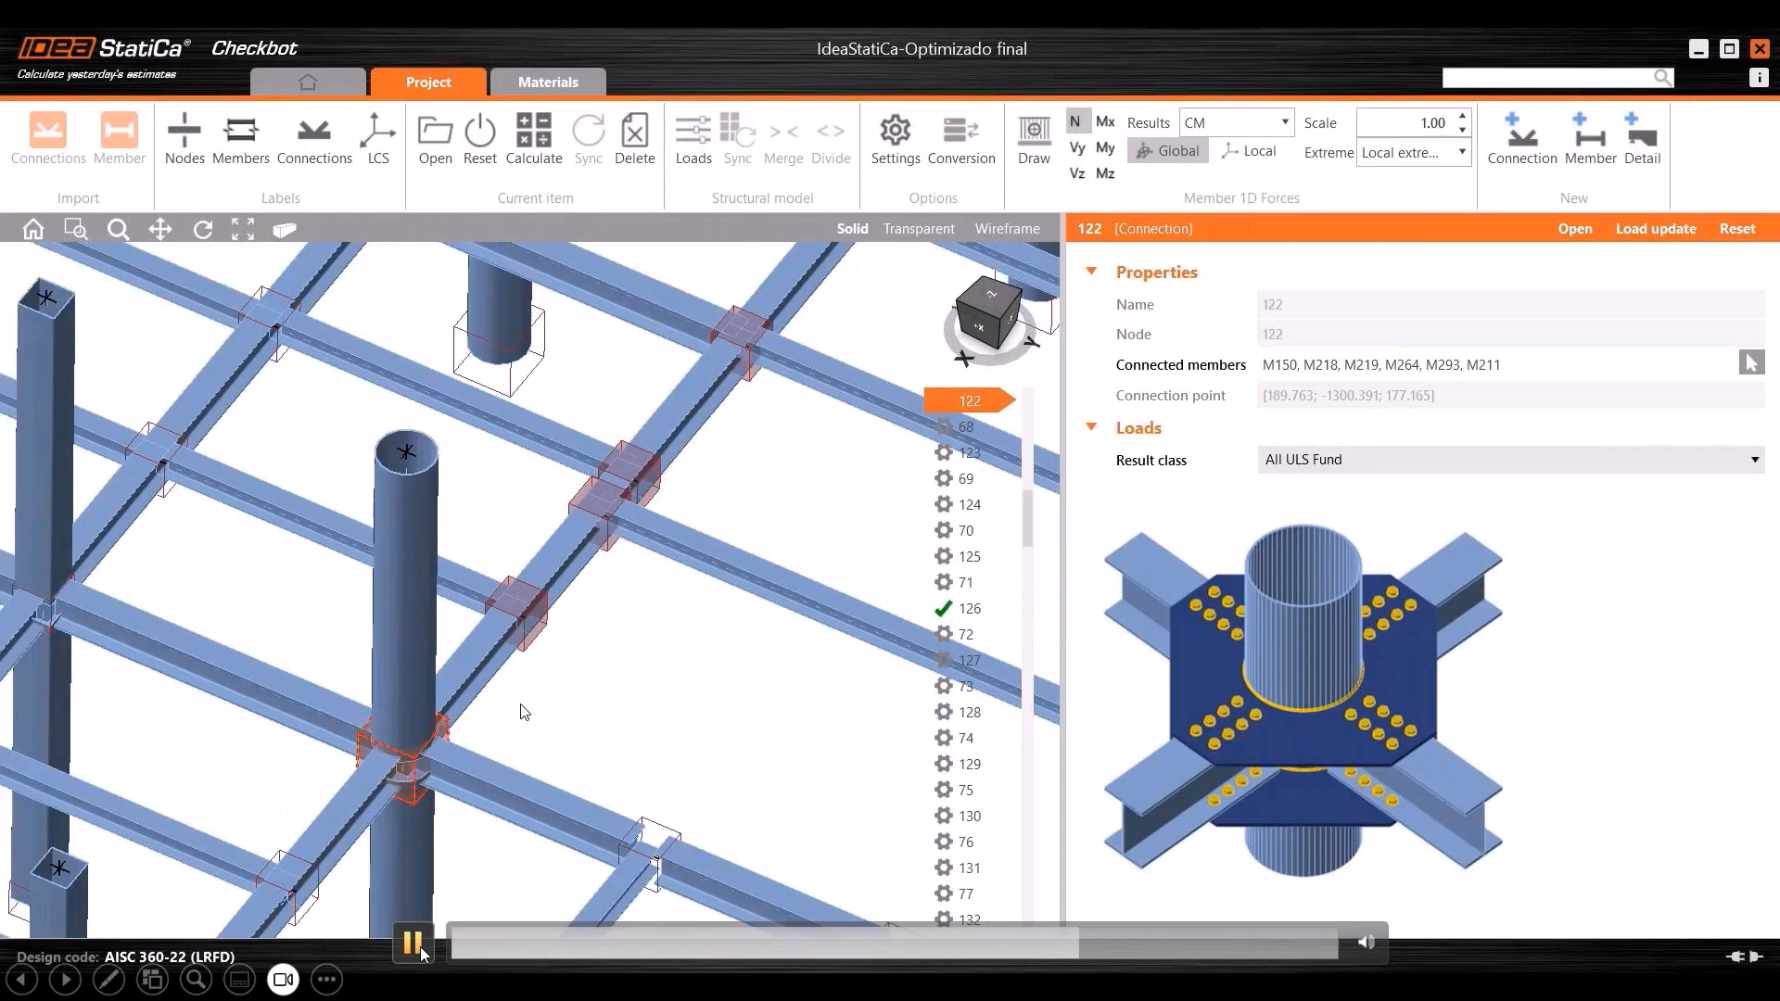
left_click(416, 944)
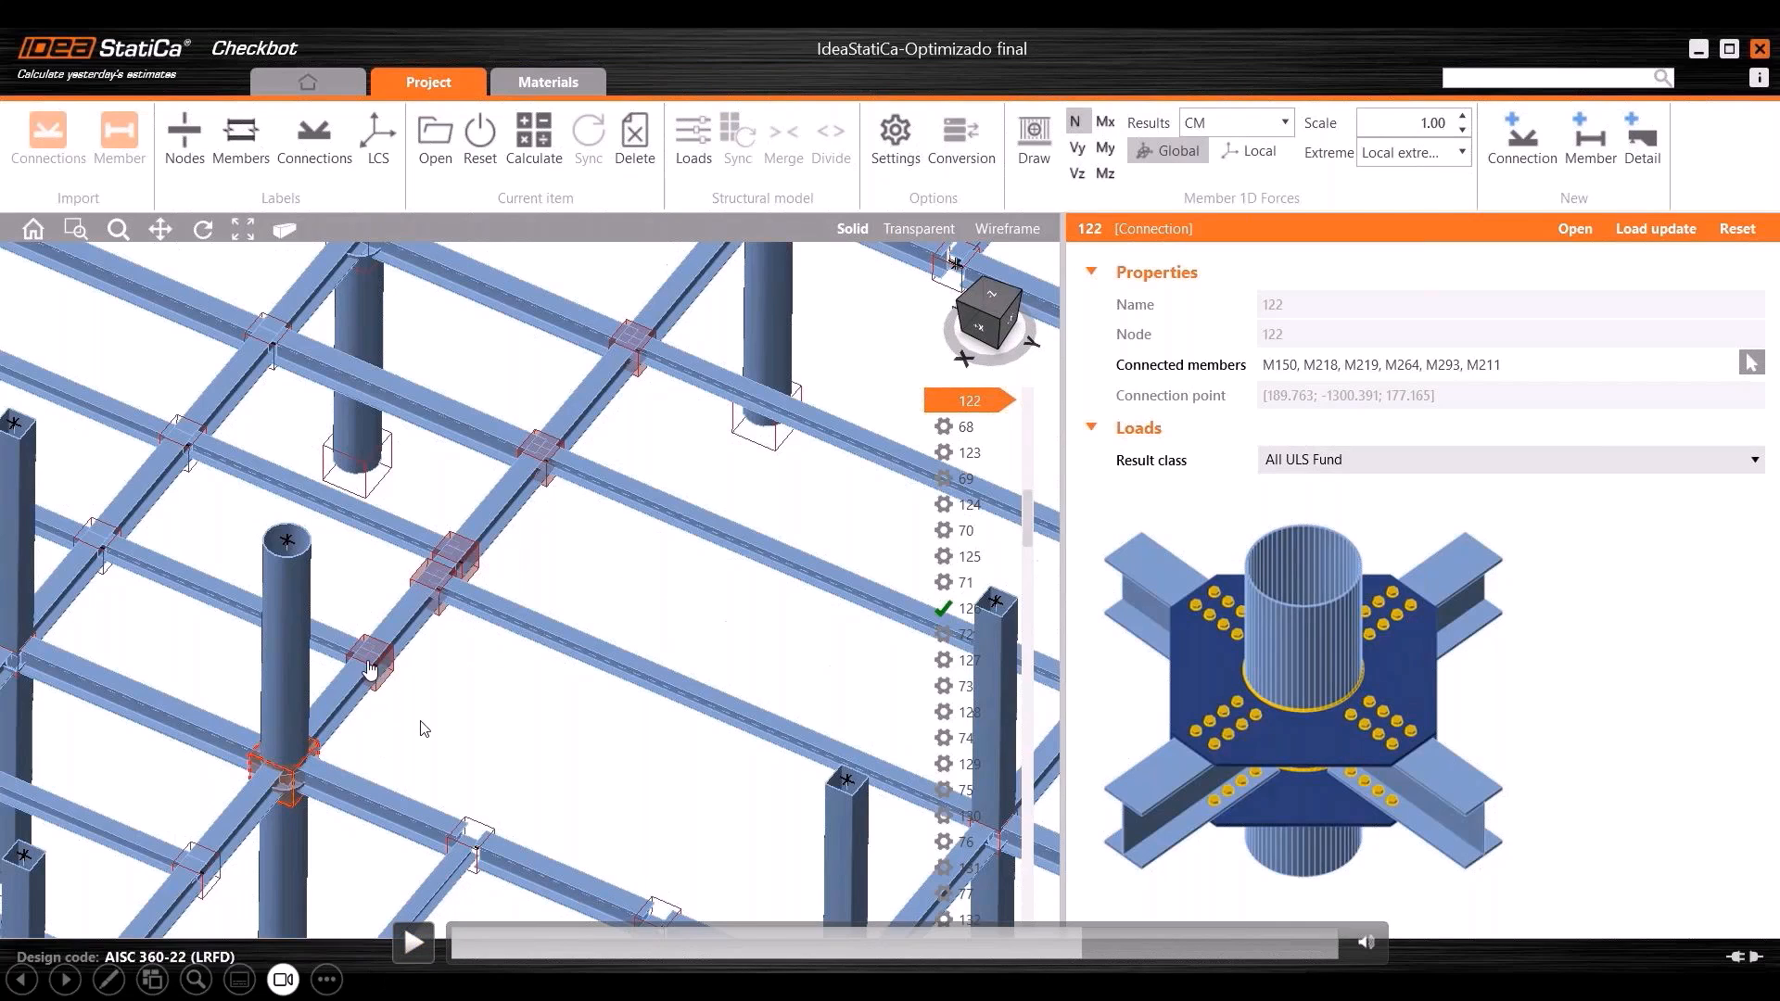
left_click(418, 955)
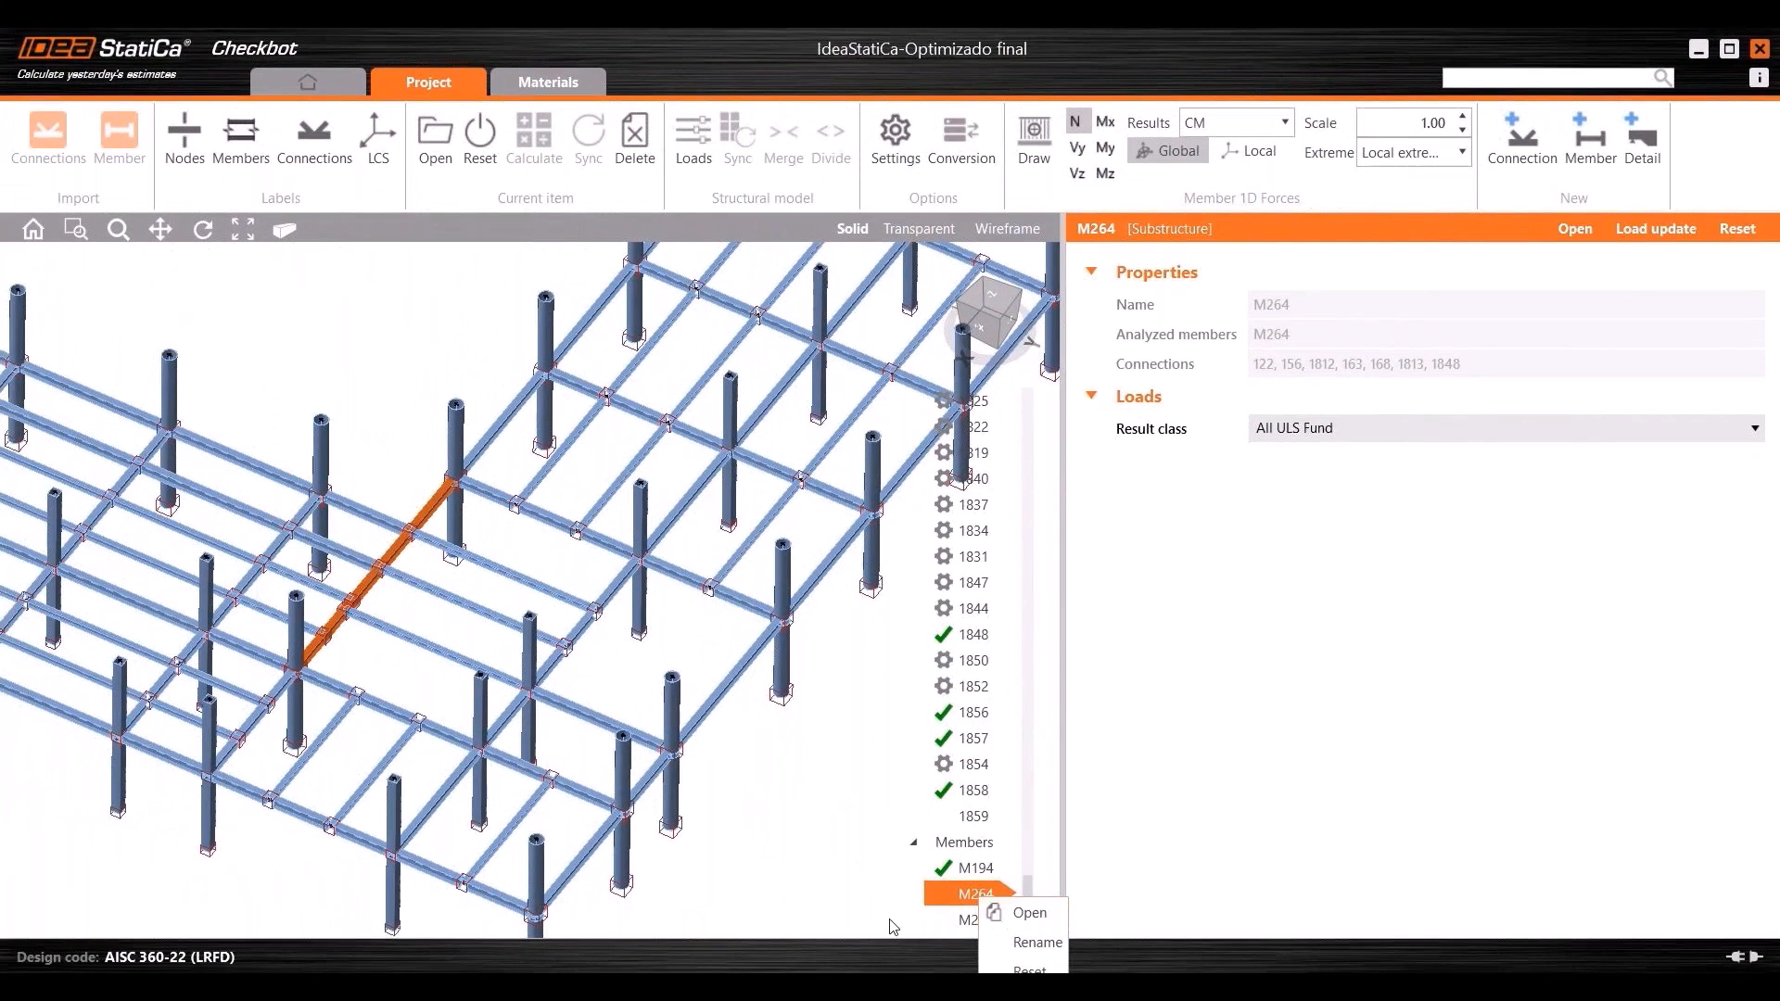
Open member M264 in the Member application and look through its load effects and connections.
left_click(1030, 913)
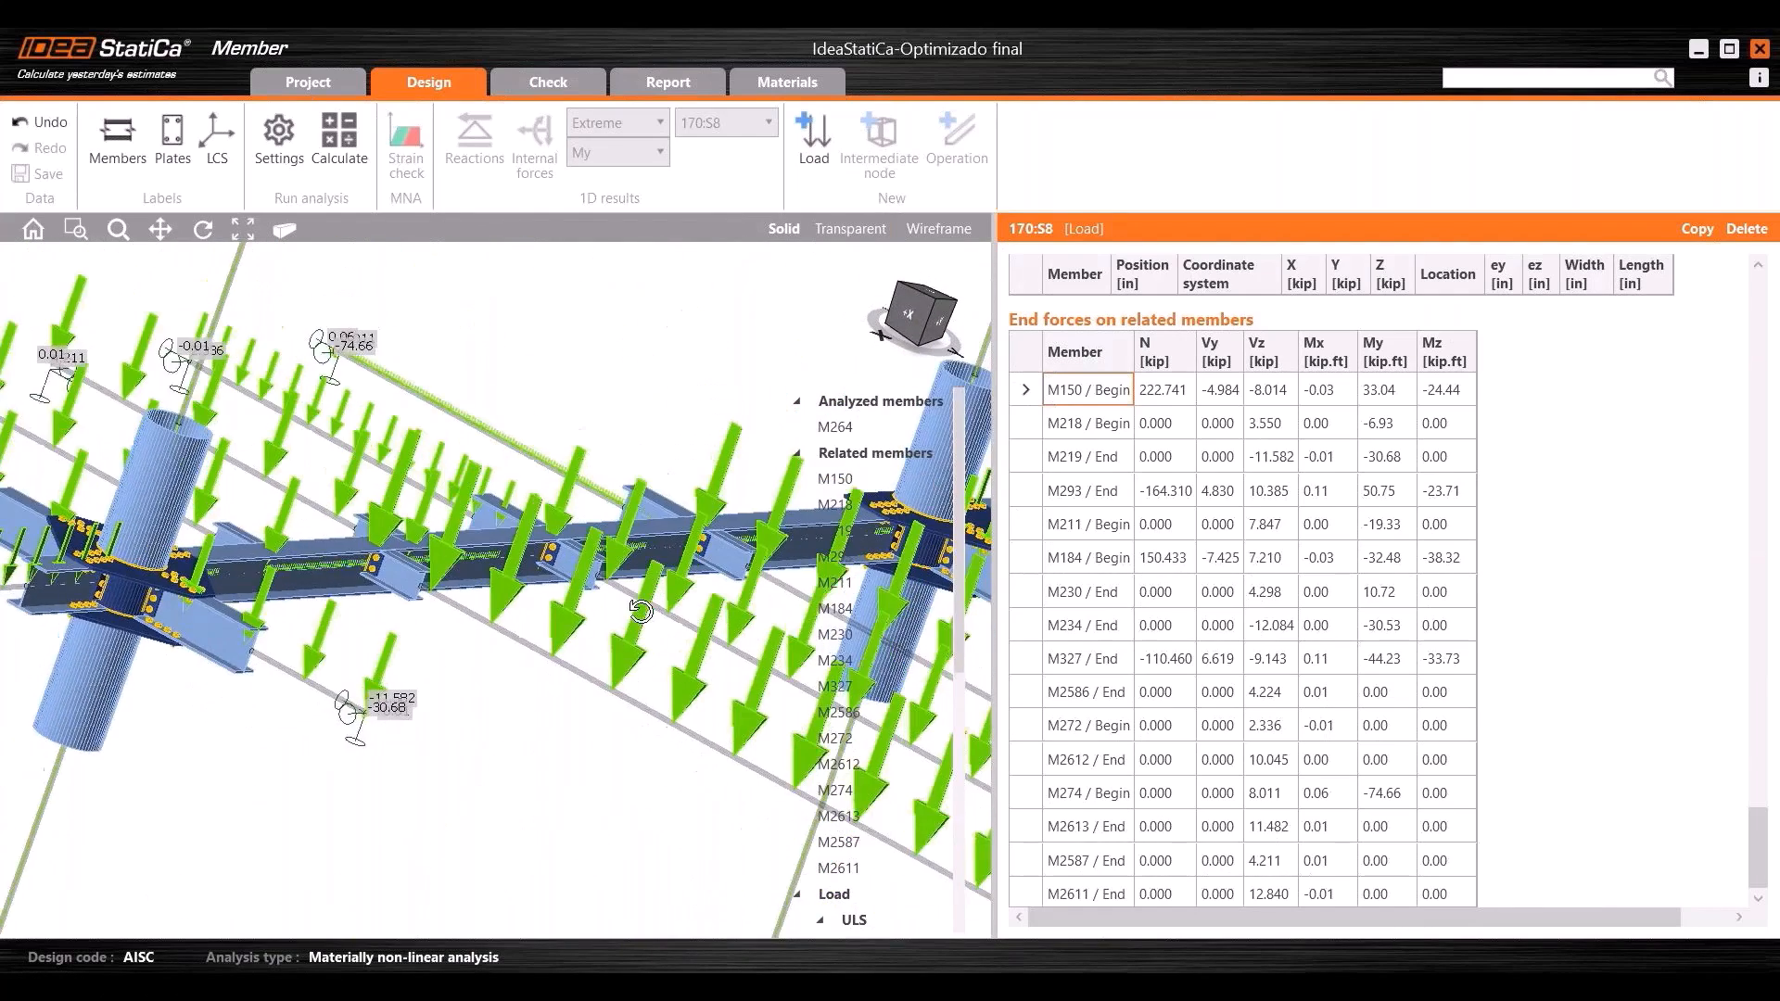
scroll(877, 816, "down", 6)
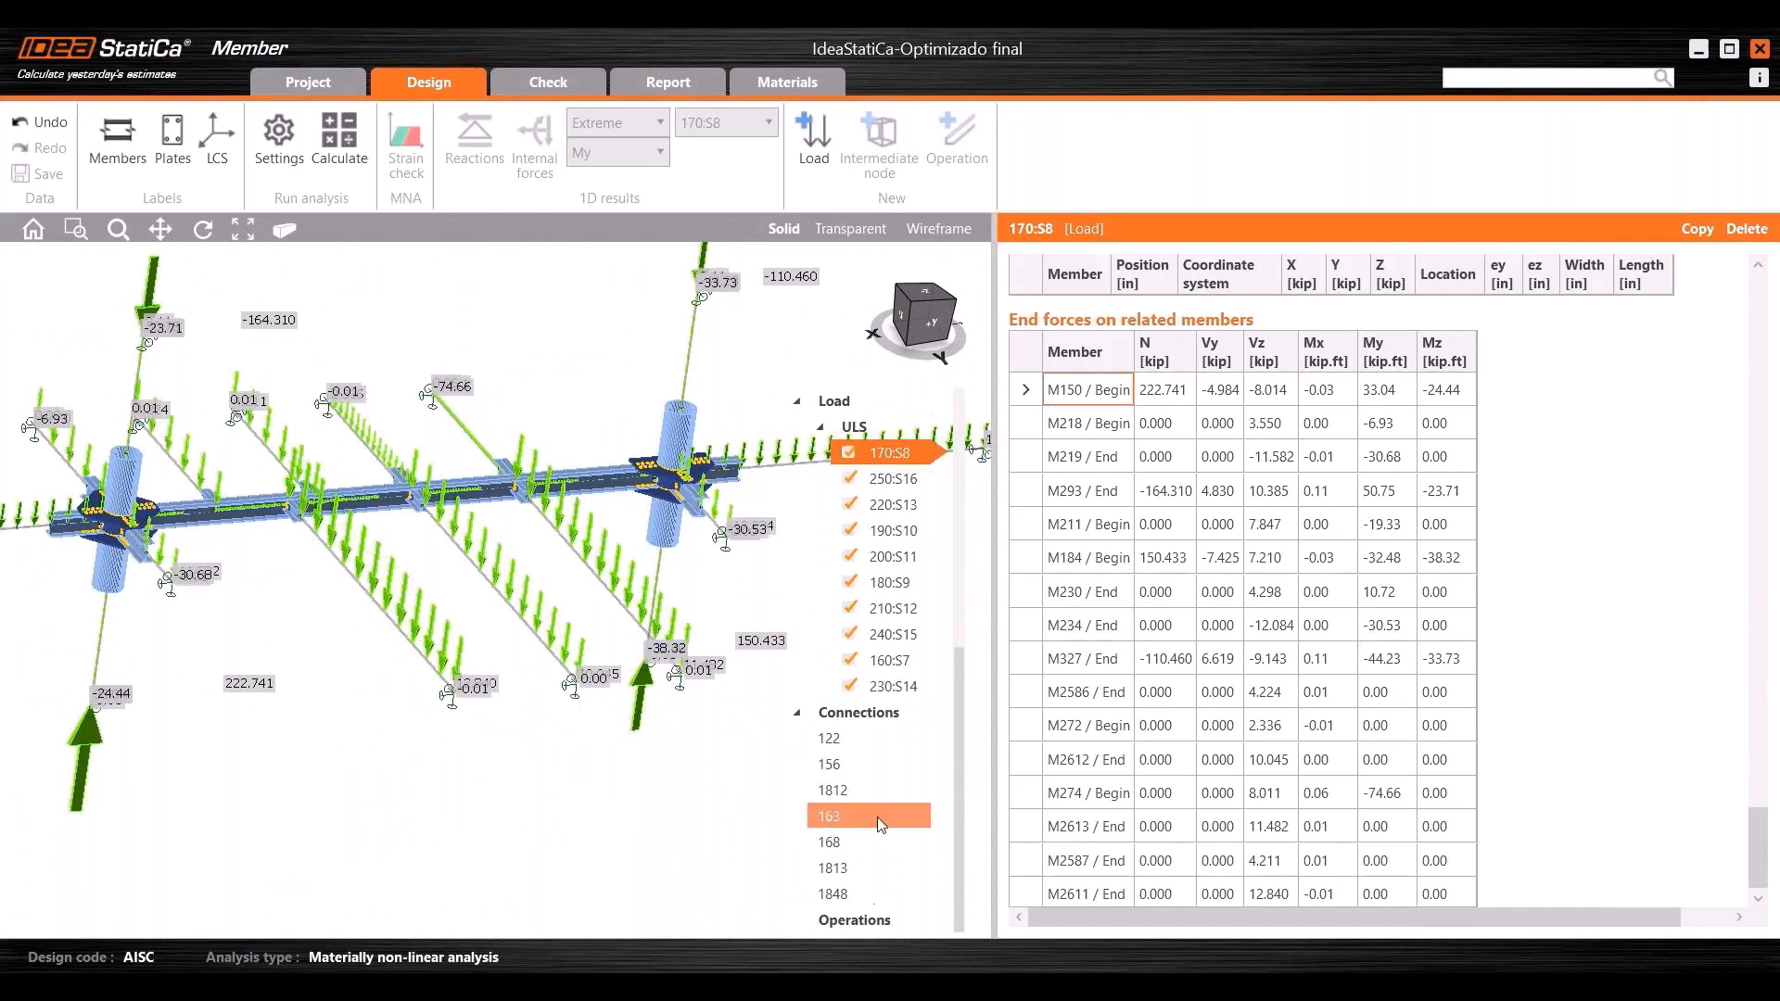
left_click(848, 768)
scroll(863, 742, "up", 6)
Show the properties and supports of related member M211 and examine the model from above.
left_click(905, 579)
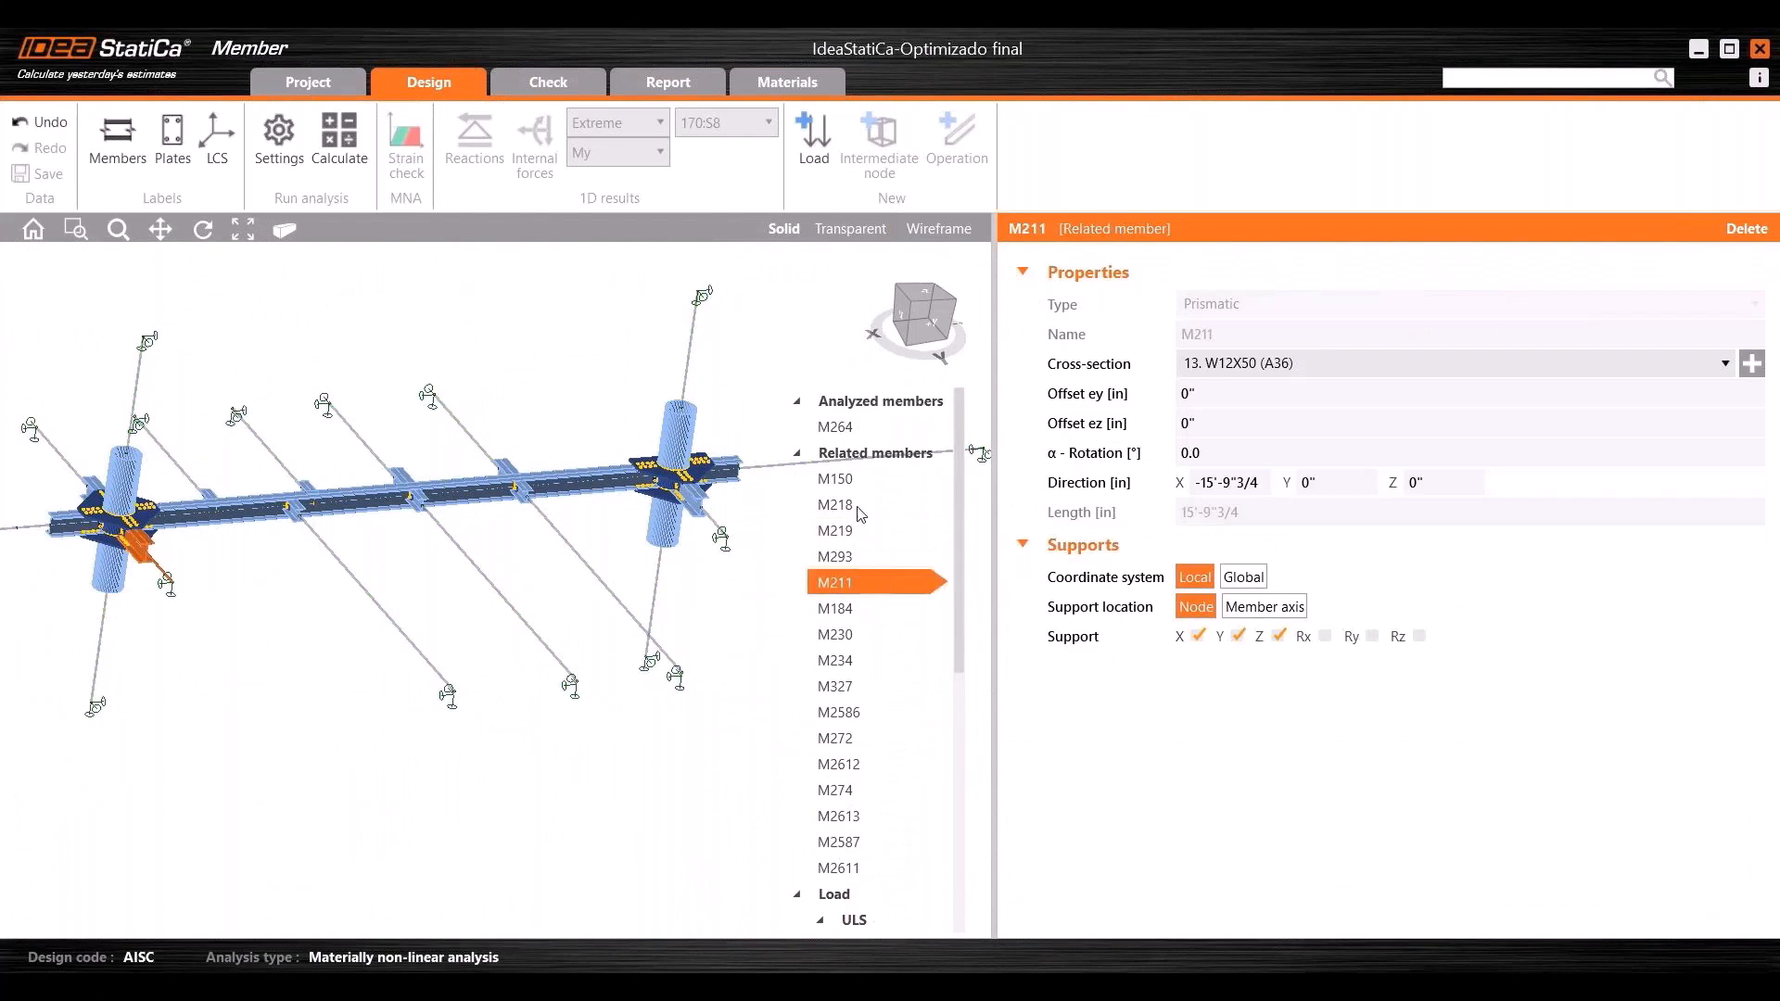
left_click(927, 294)
scroll(892, 679, "down", 7)
scroll(896, 685, "up", 7)
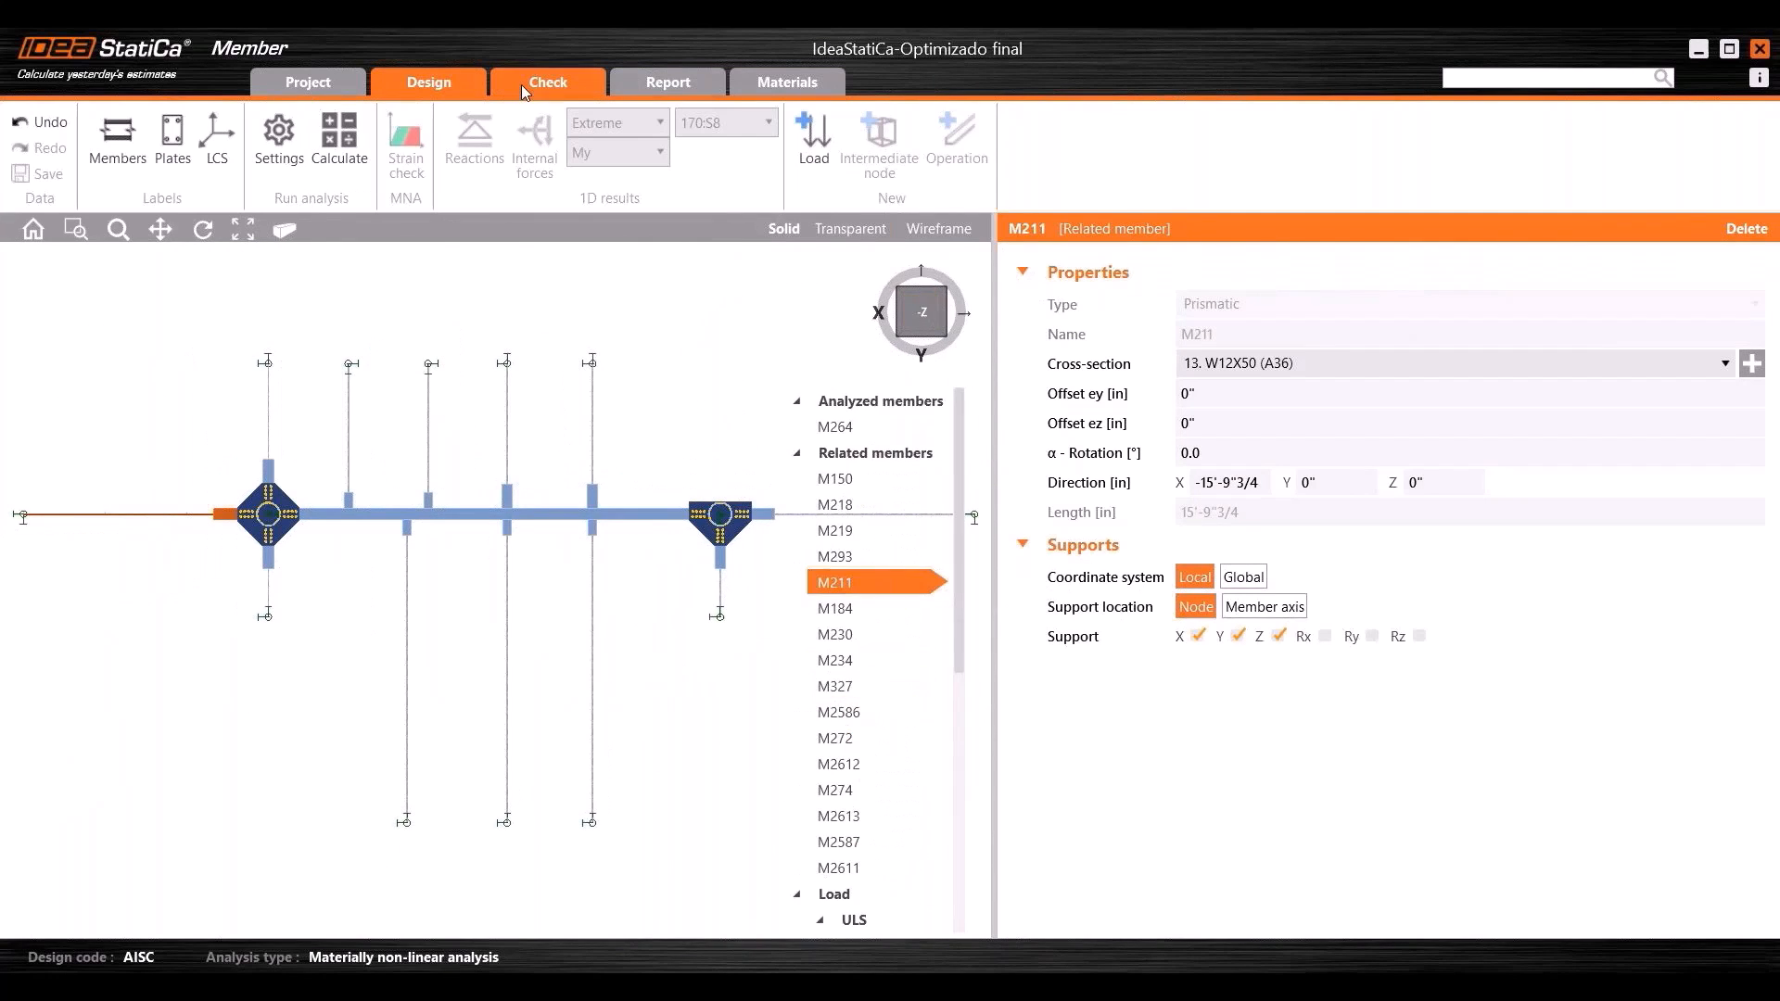
Confirm the code setup for the member check and run the materially non-linear analysis (MNA).
left_click(521, 85)
left_click(405, 153)
left_click(990, 808)
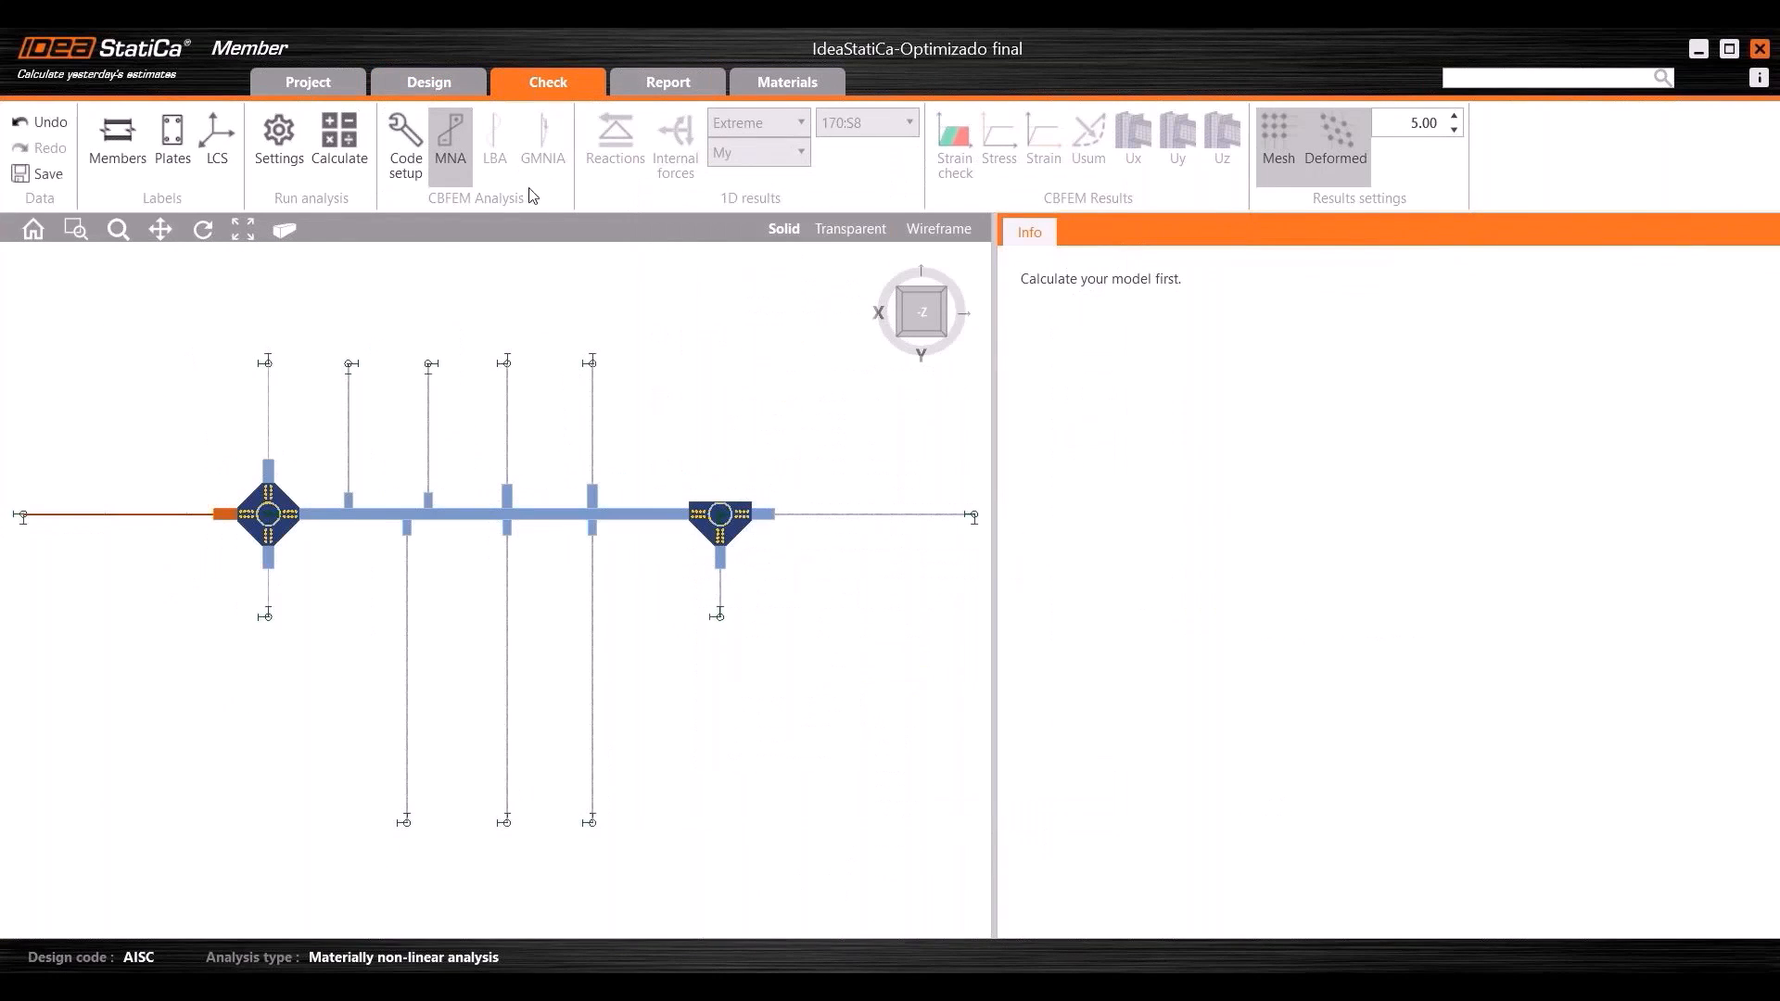
left_click(339, 139)
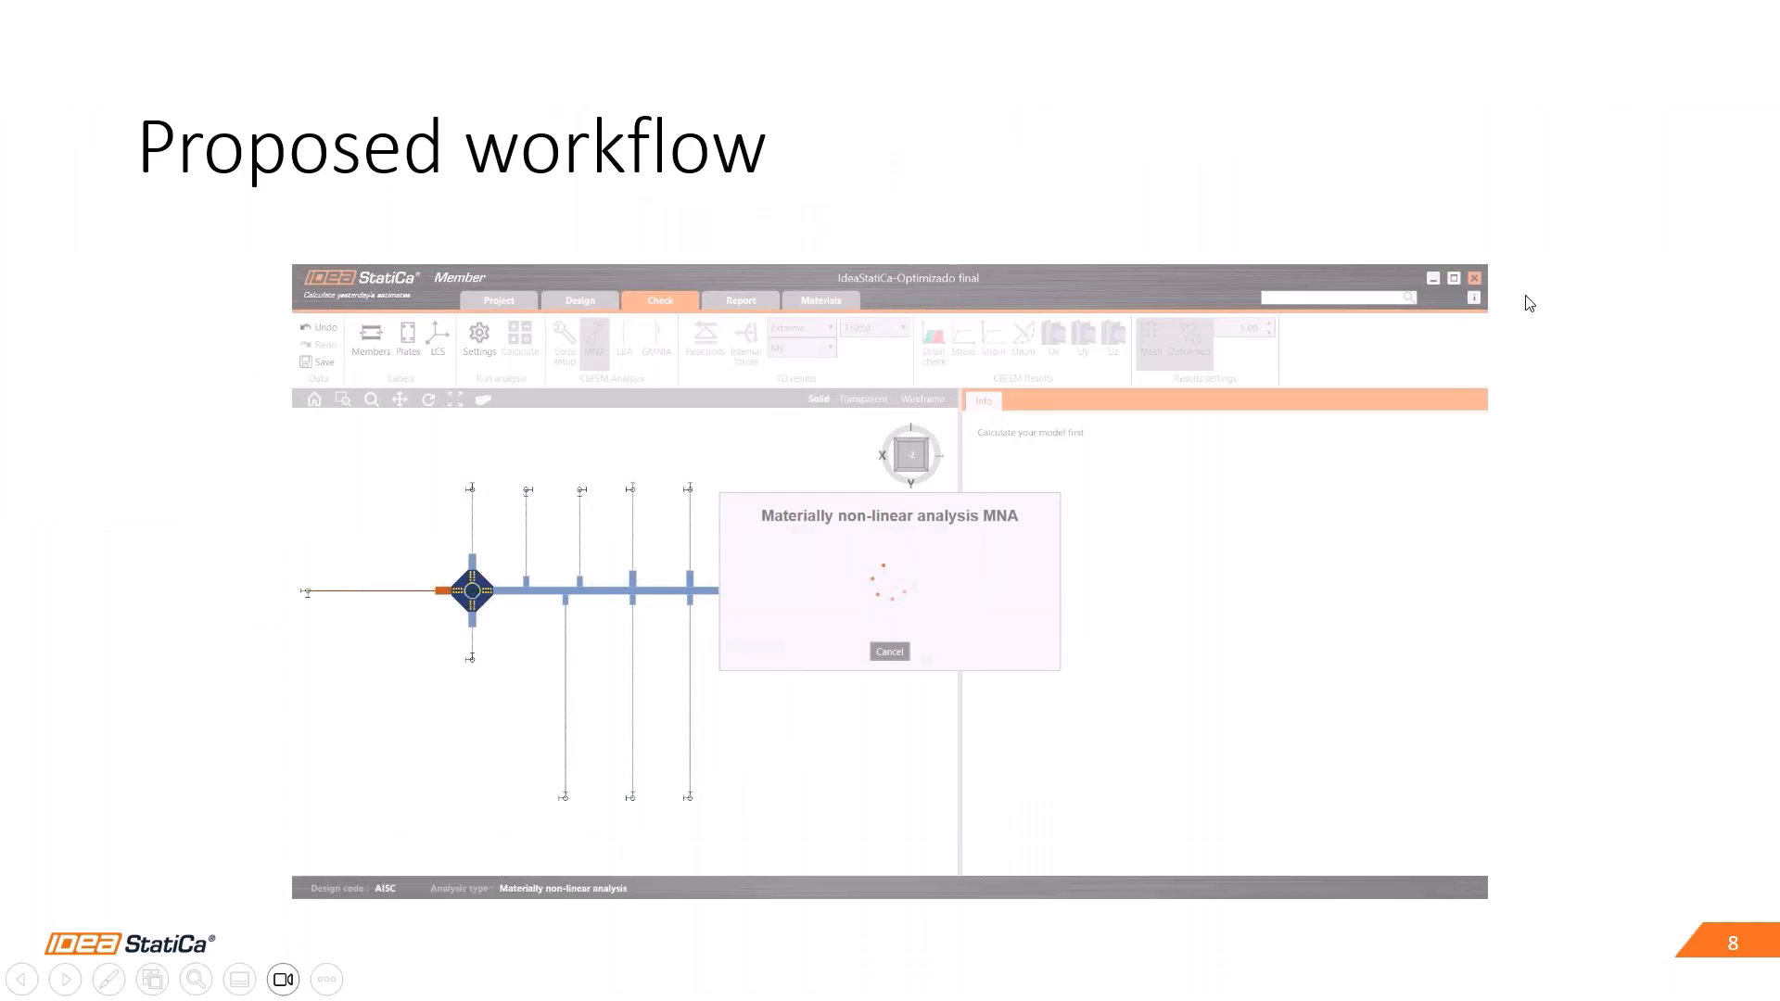
left_click(1642, 462)
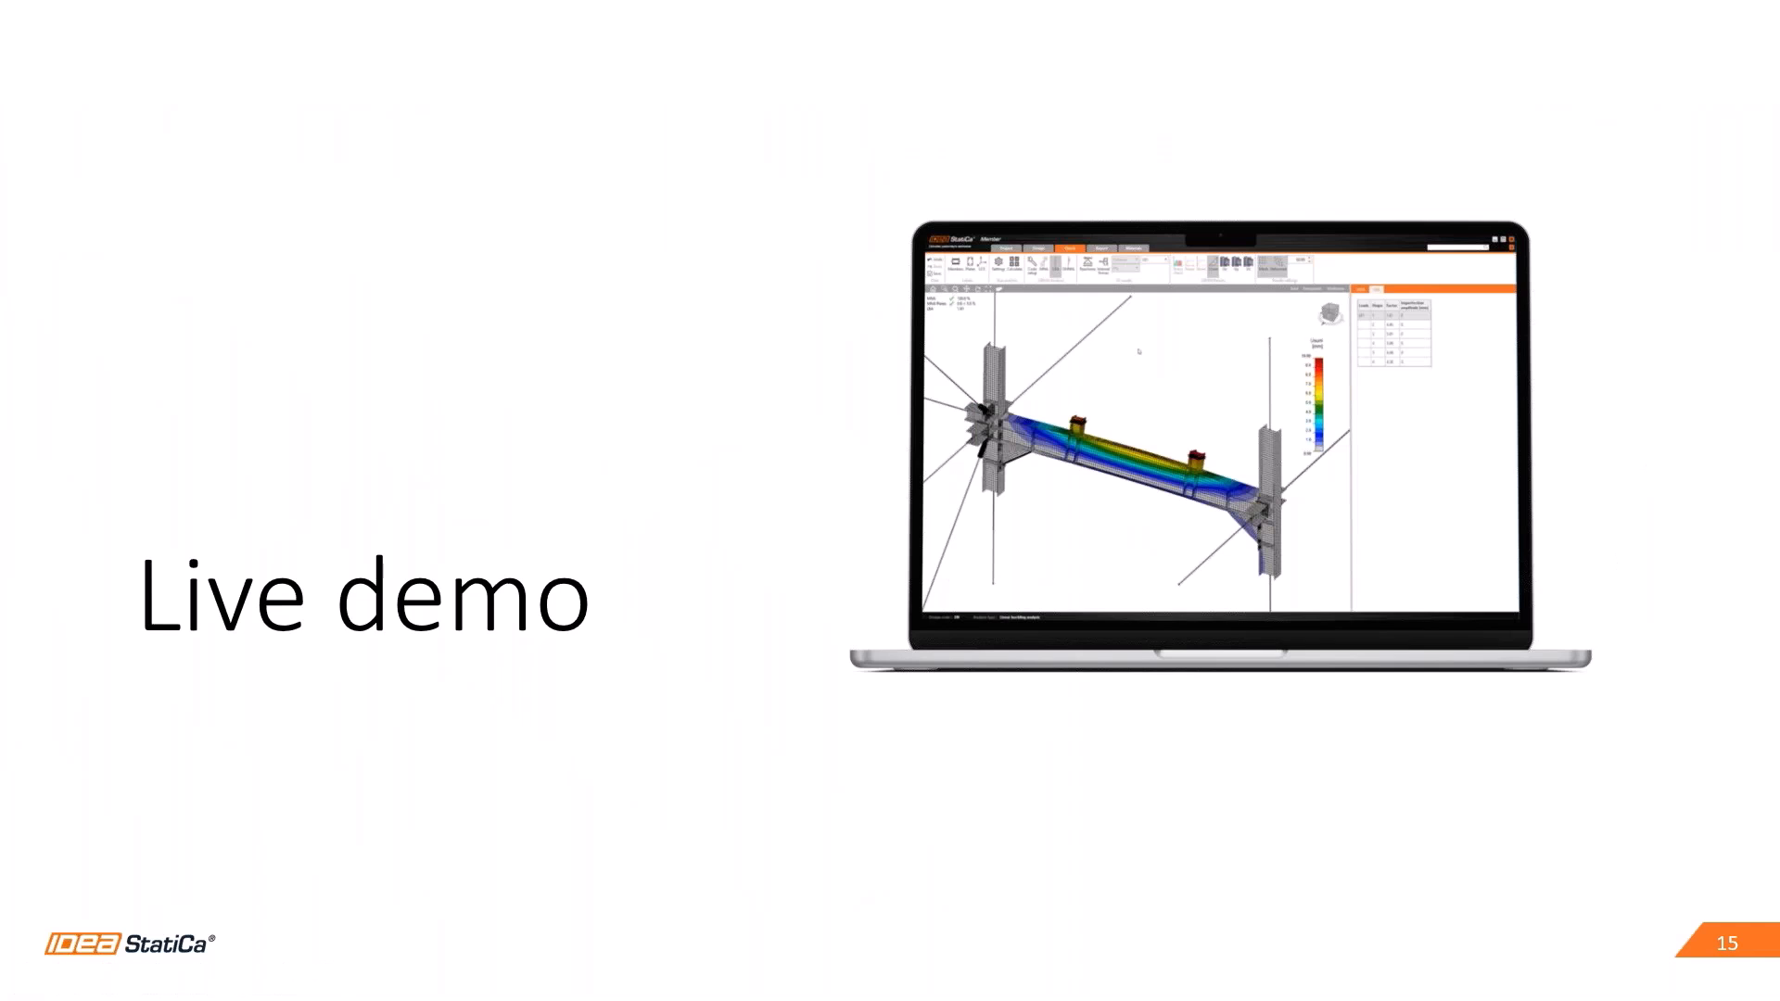
Switch to Checkbot and examine the whole steel structure in 3D and in plan view.
key("alt+Tab")
scroll(671, 516, "down", 7)
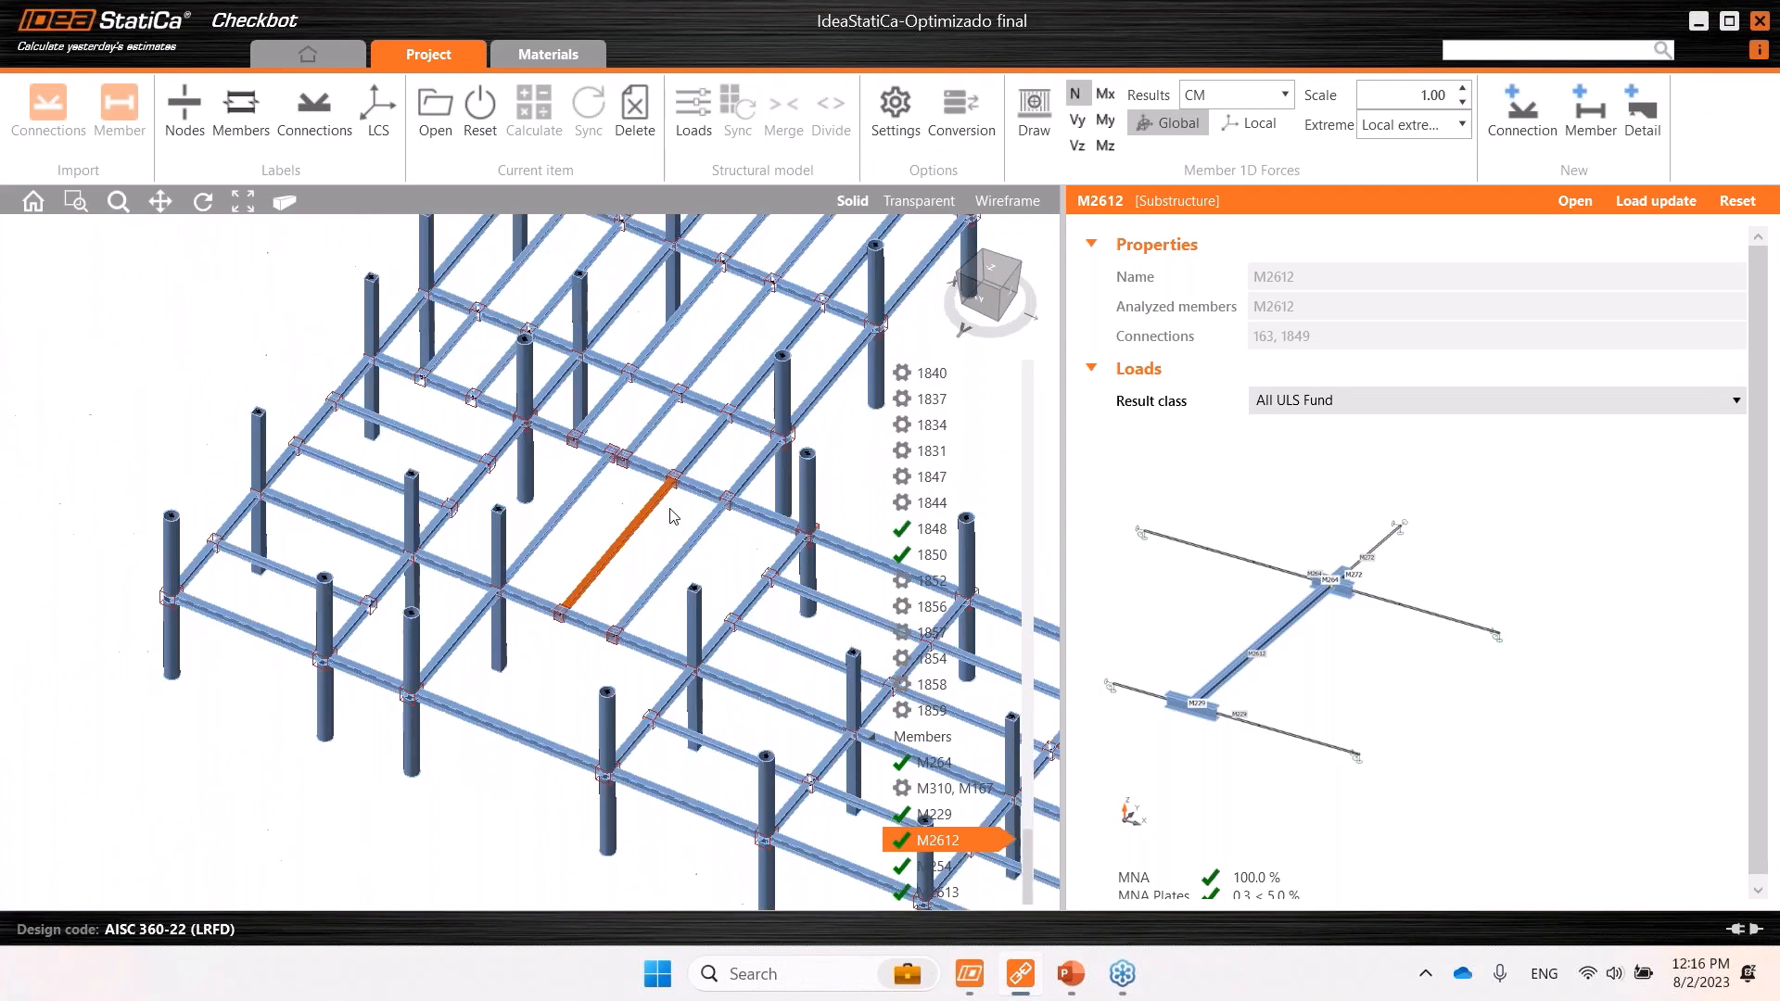
middle_click_drag(767, 473, 506, 584)
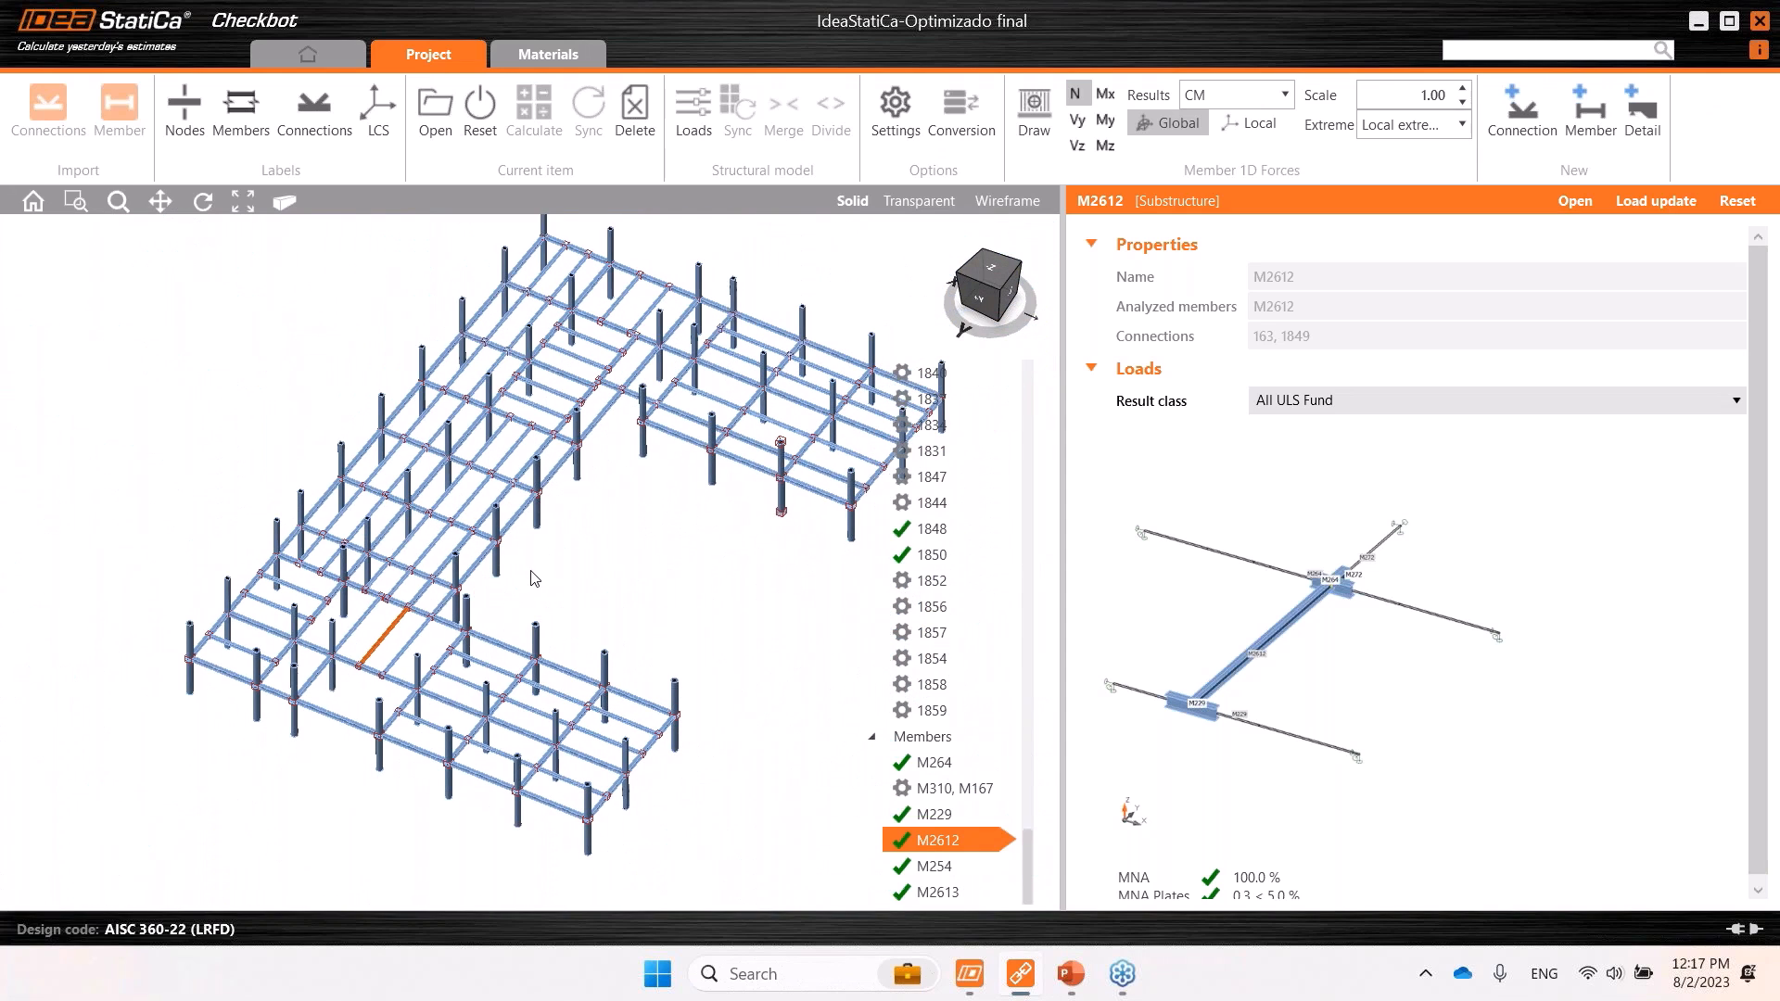
right_click_drag(696, 618, 669, 589)
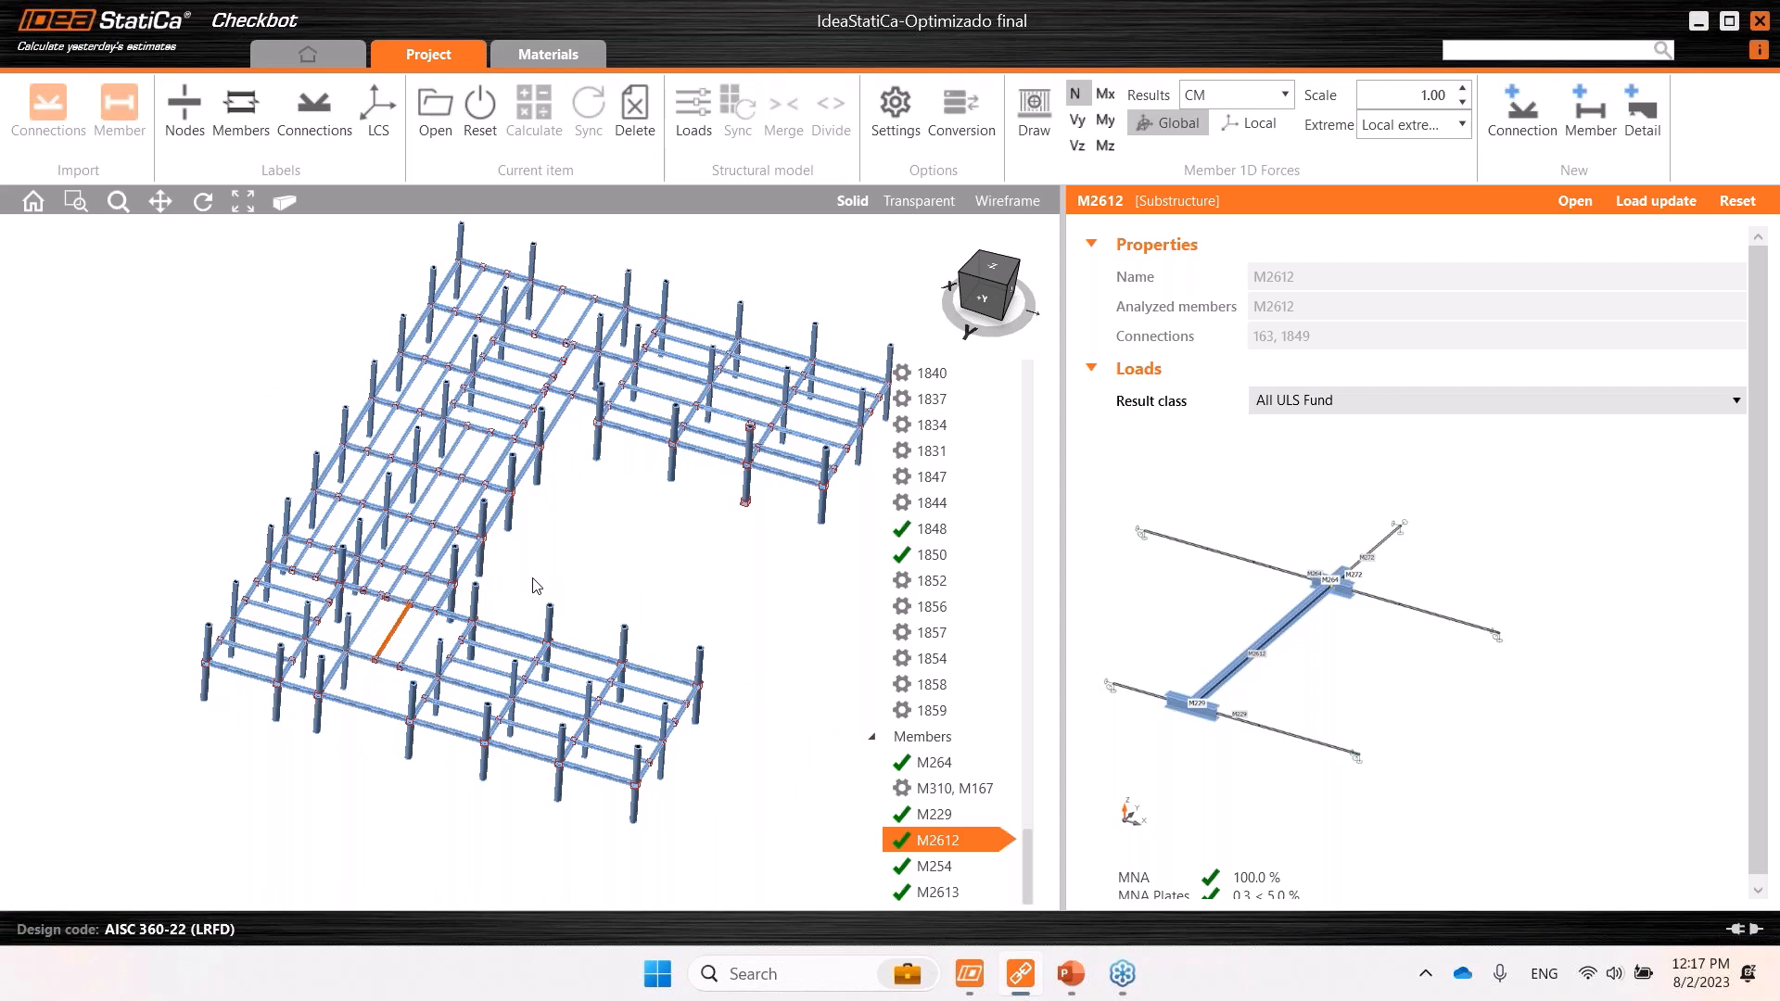
left_click(981, 306)
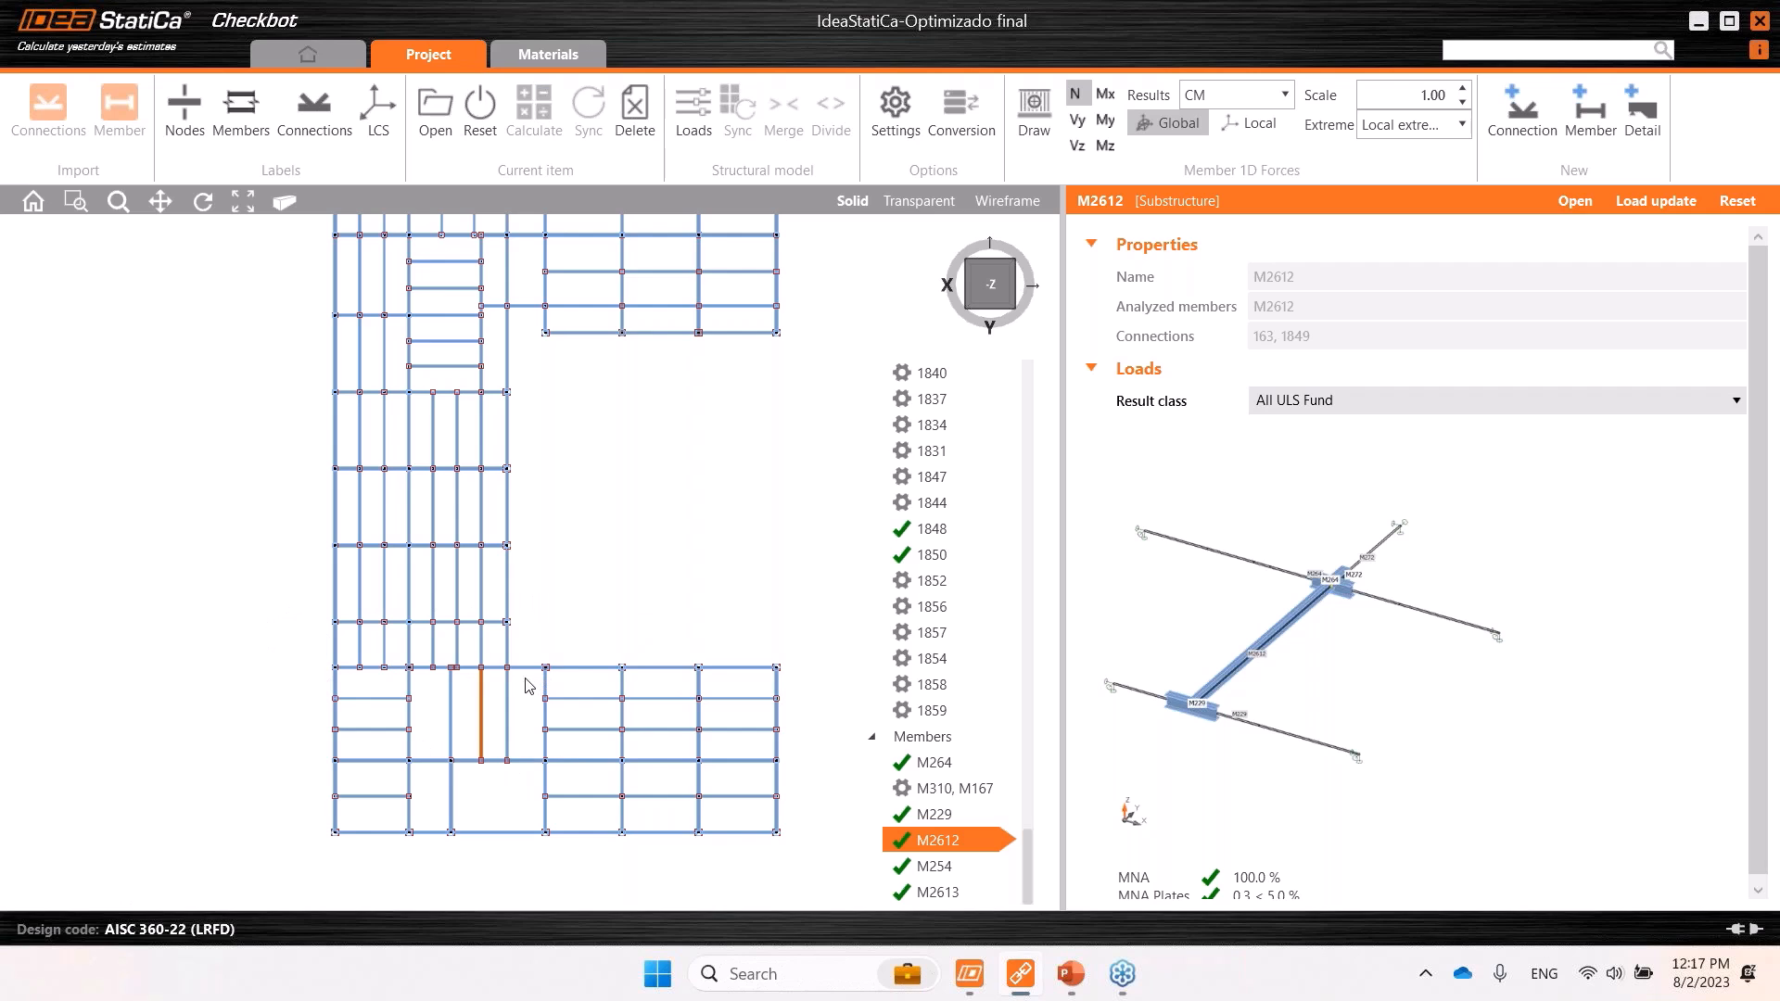
Examine the area around member M2612 in plan, then return the structure to the 3D view.
scroll(508, 733, "down", 4)
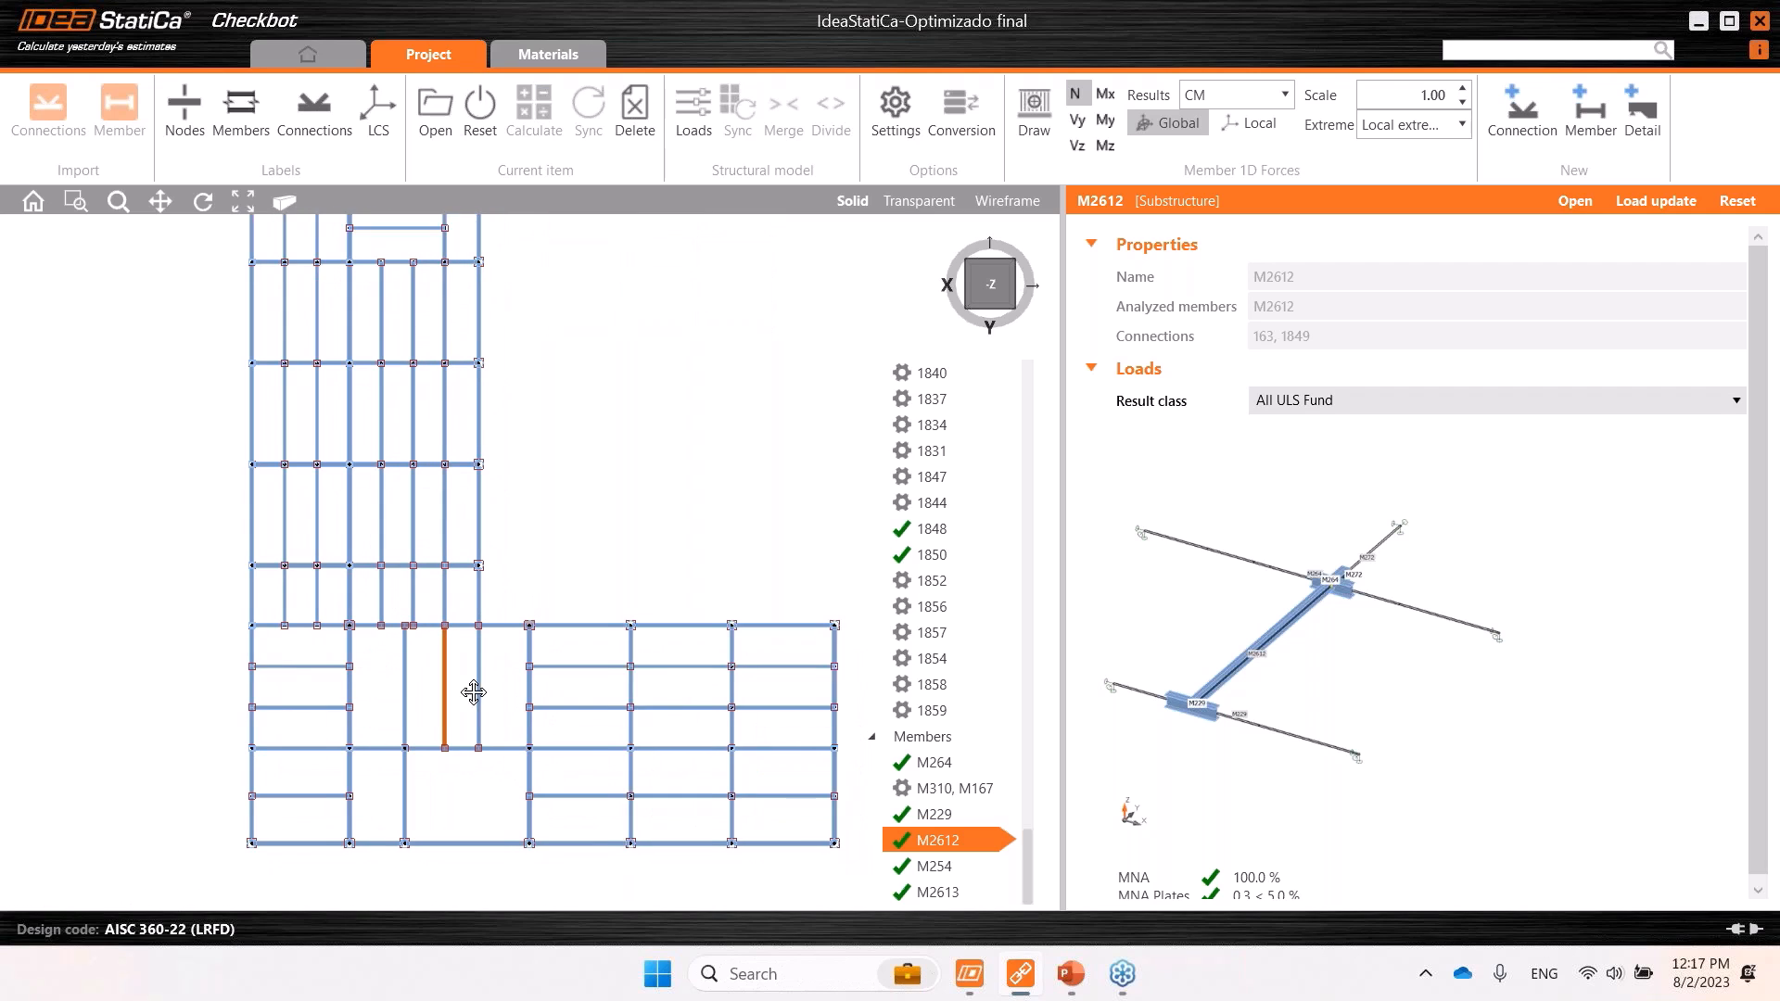
middle_click_drag(481, 707, 467, 736)
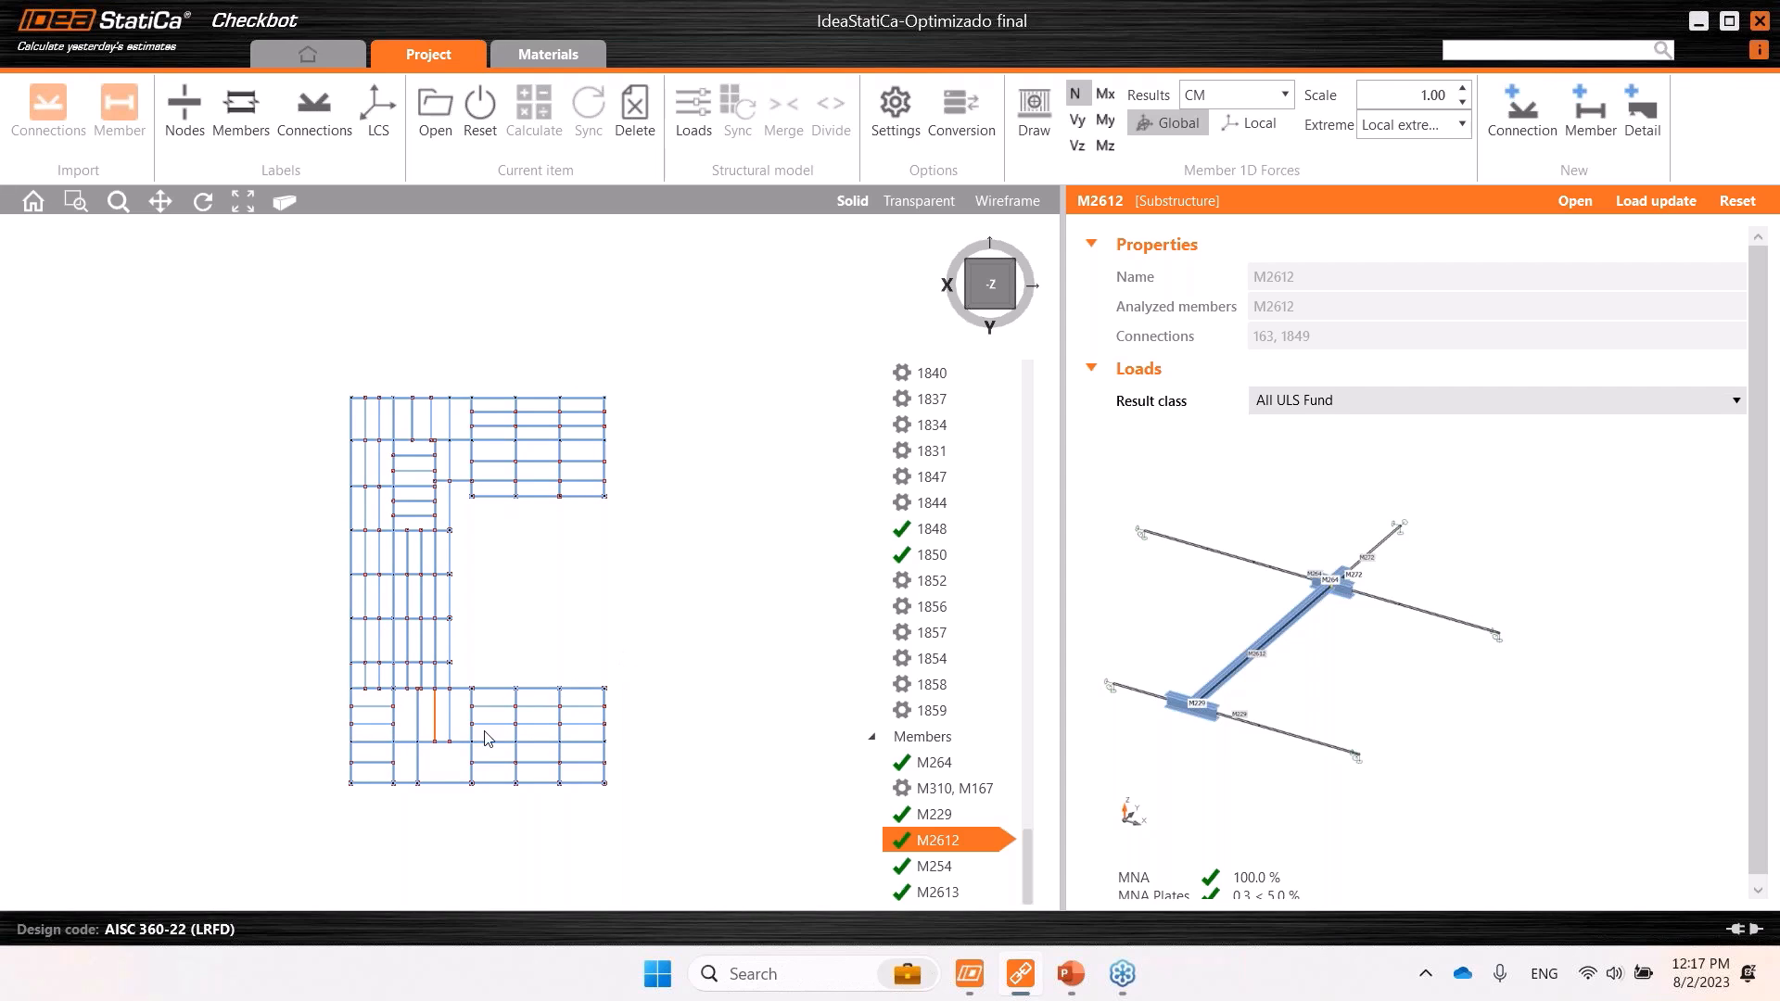
scroll(438, 753, "up", 2)
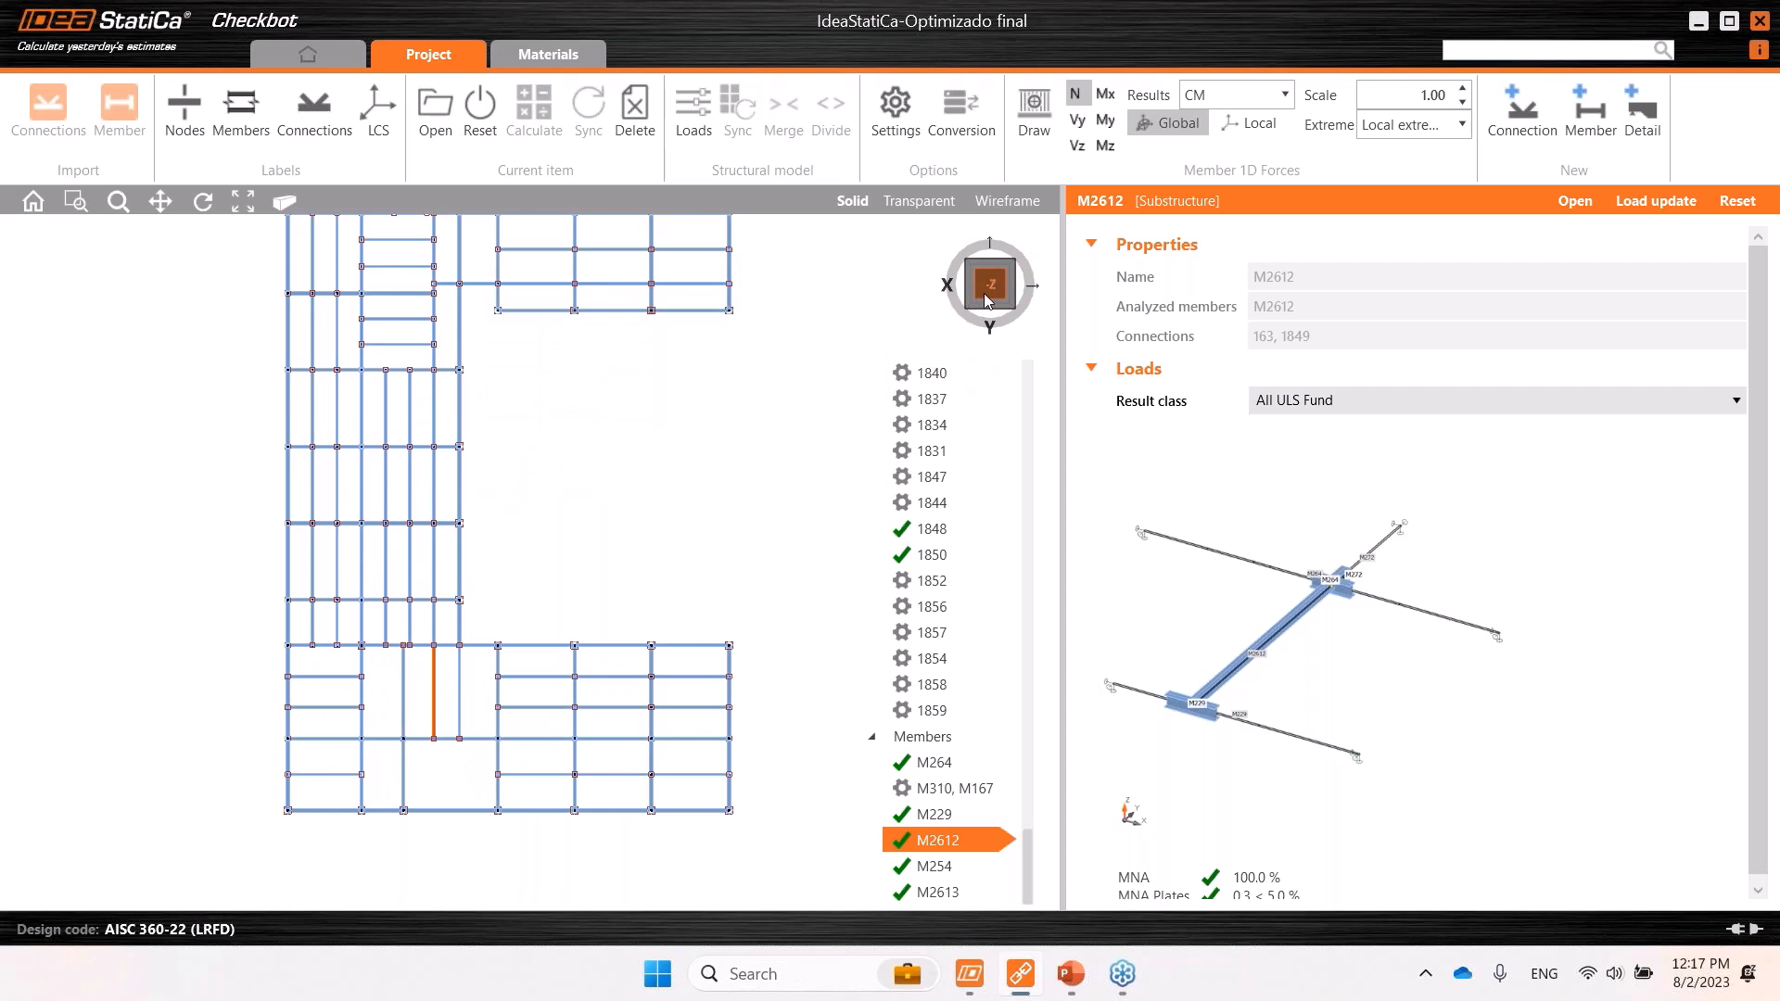
left_click(970, 308)
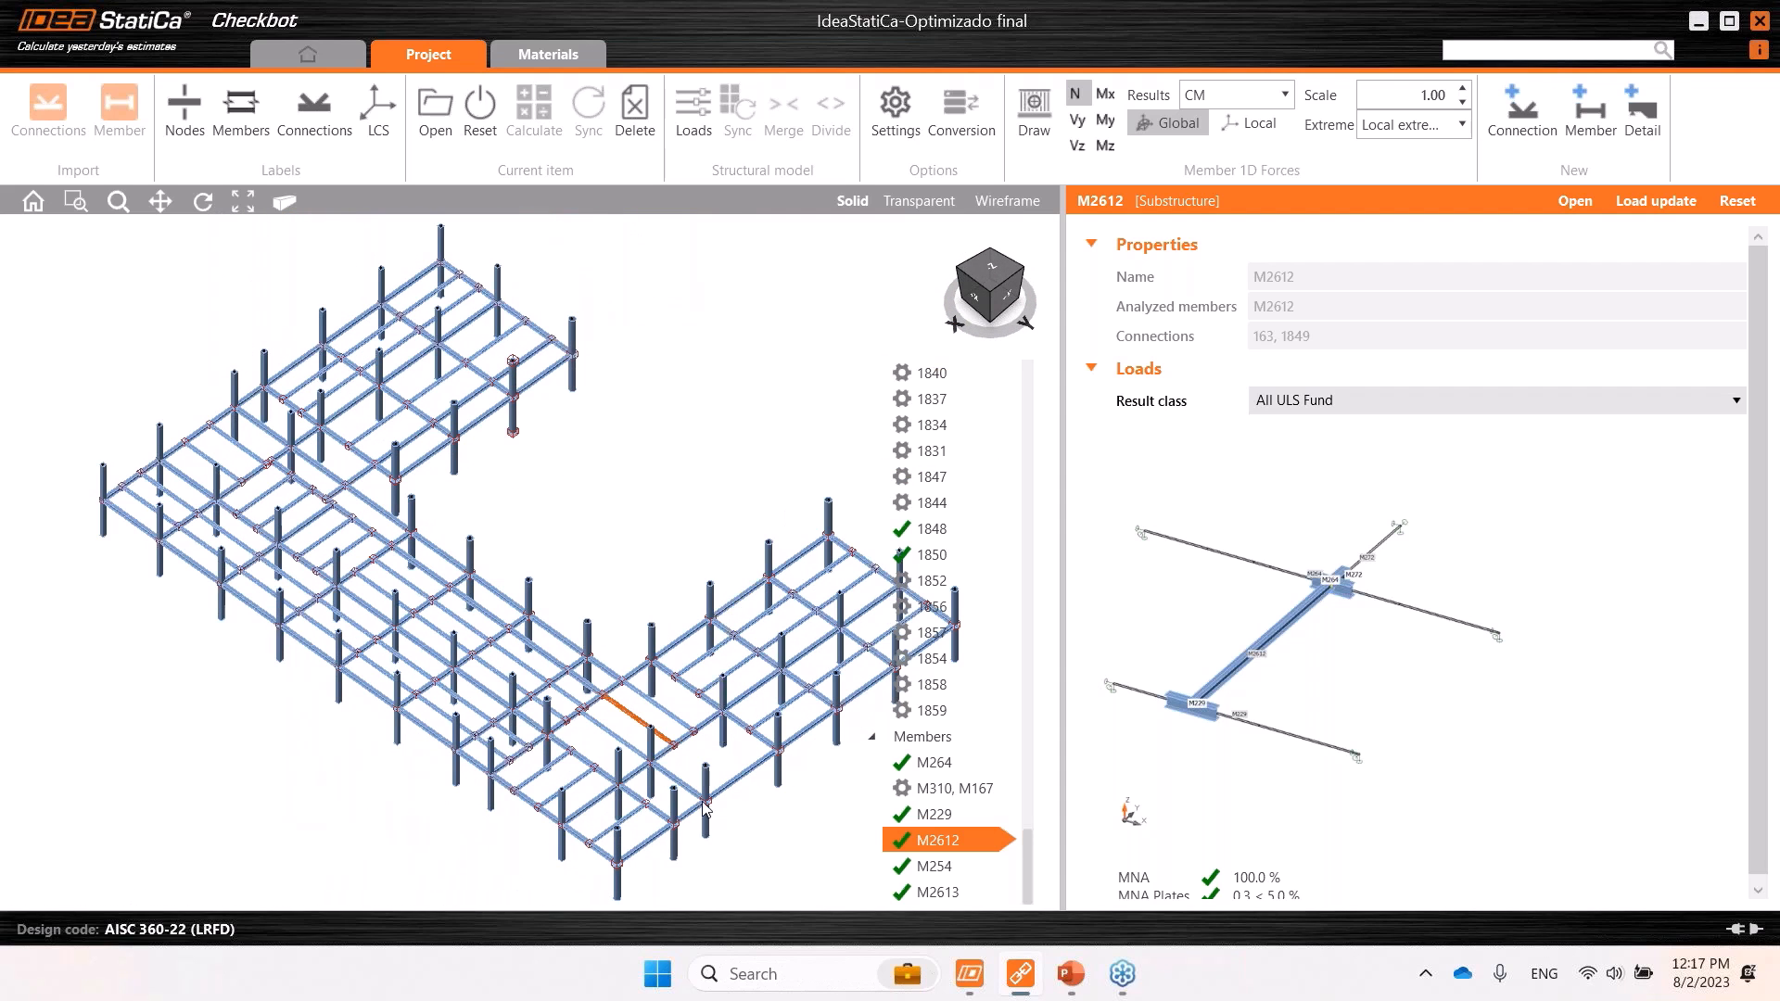
Show the properties of beam M233 beside the corner column and examine the joints along that edge.
scroll(627, 622, "up", 2)
scroll(495, 559, "up", 5)
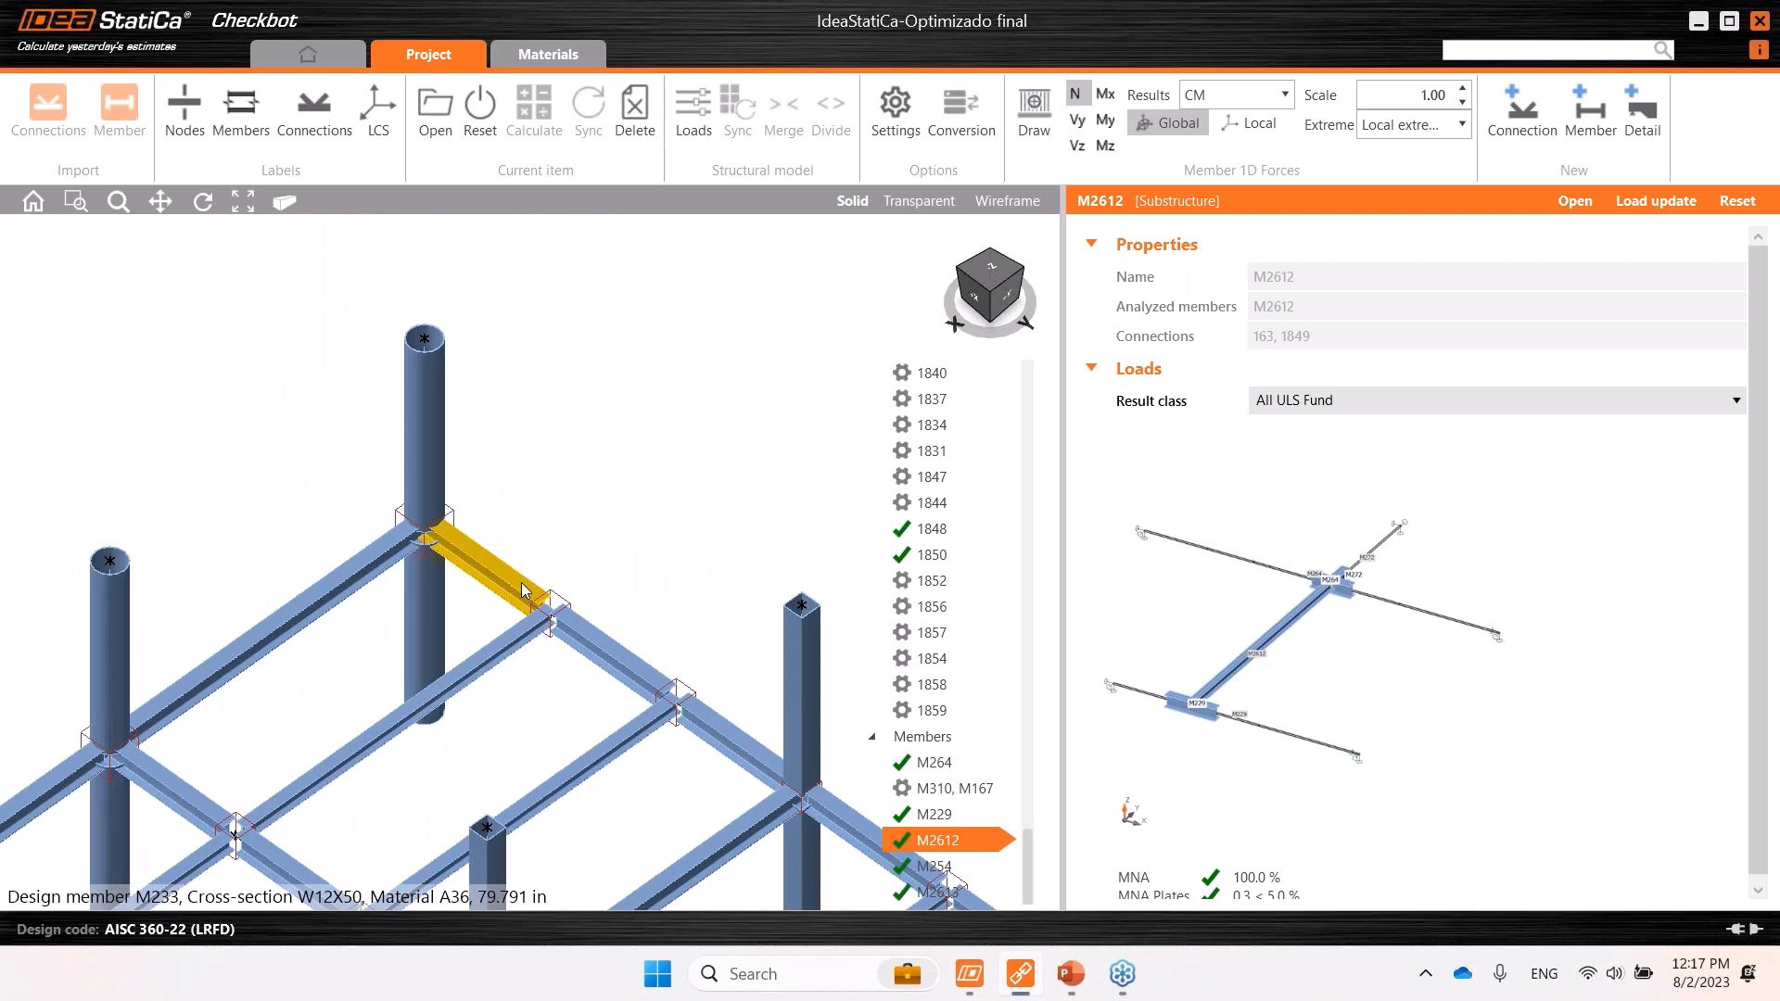
left_click(558, 623)
scroll(553, 622, "up", 2)
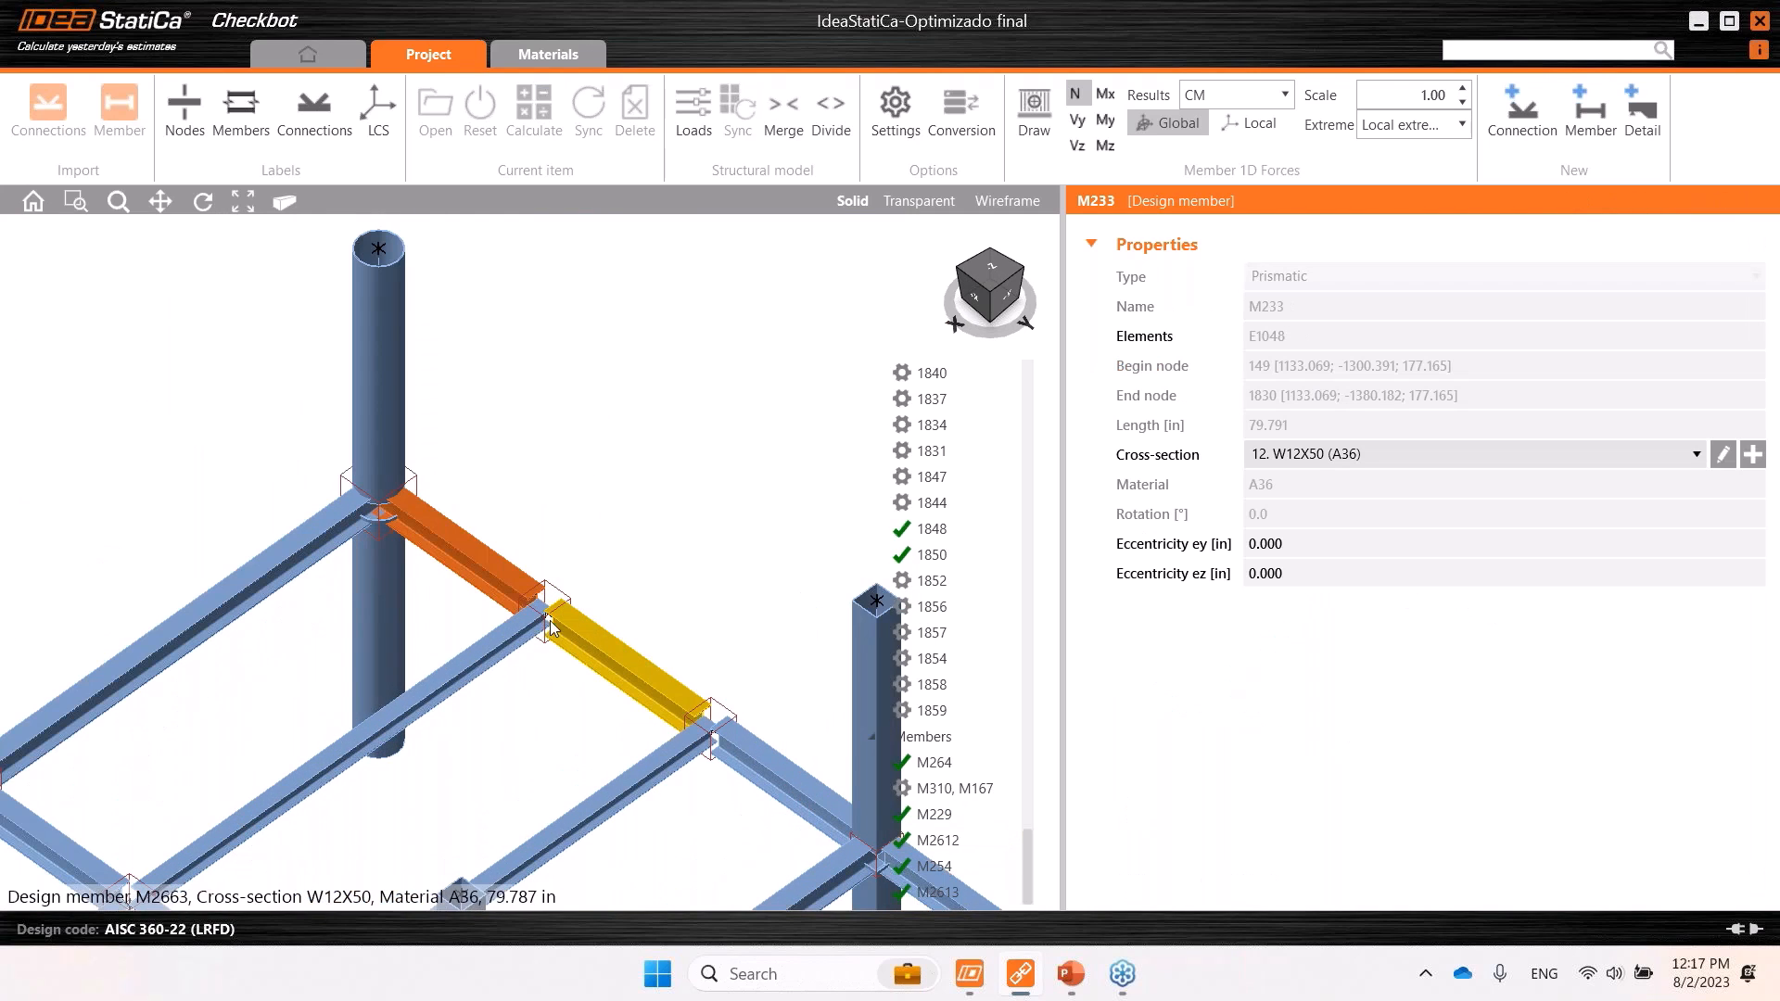
middle_click_drag(628, 678, 551, 650)
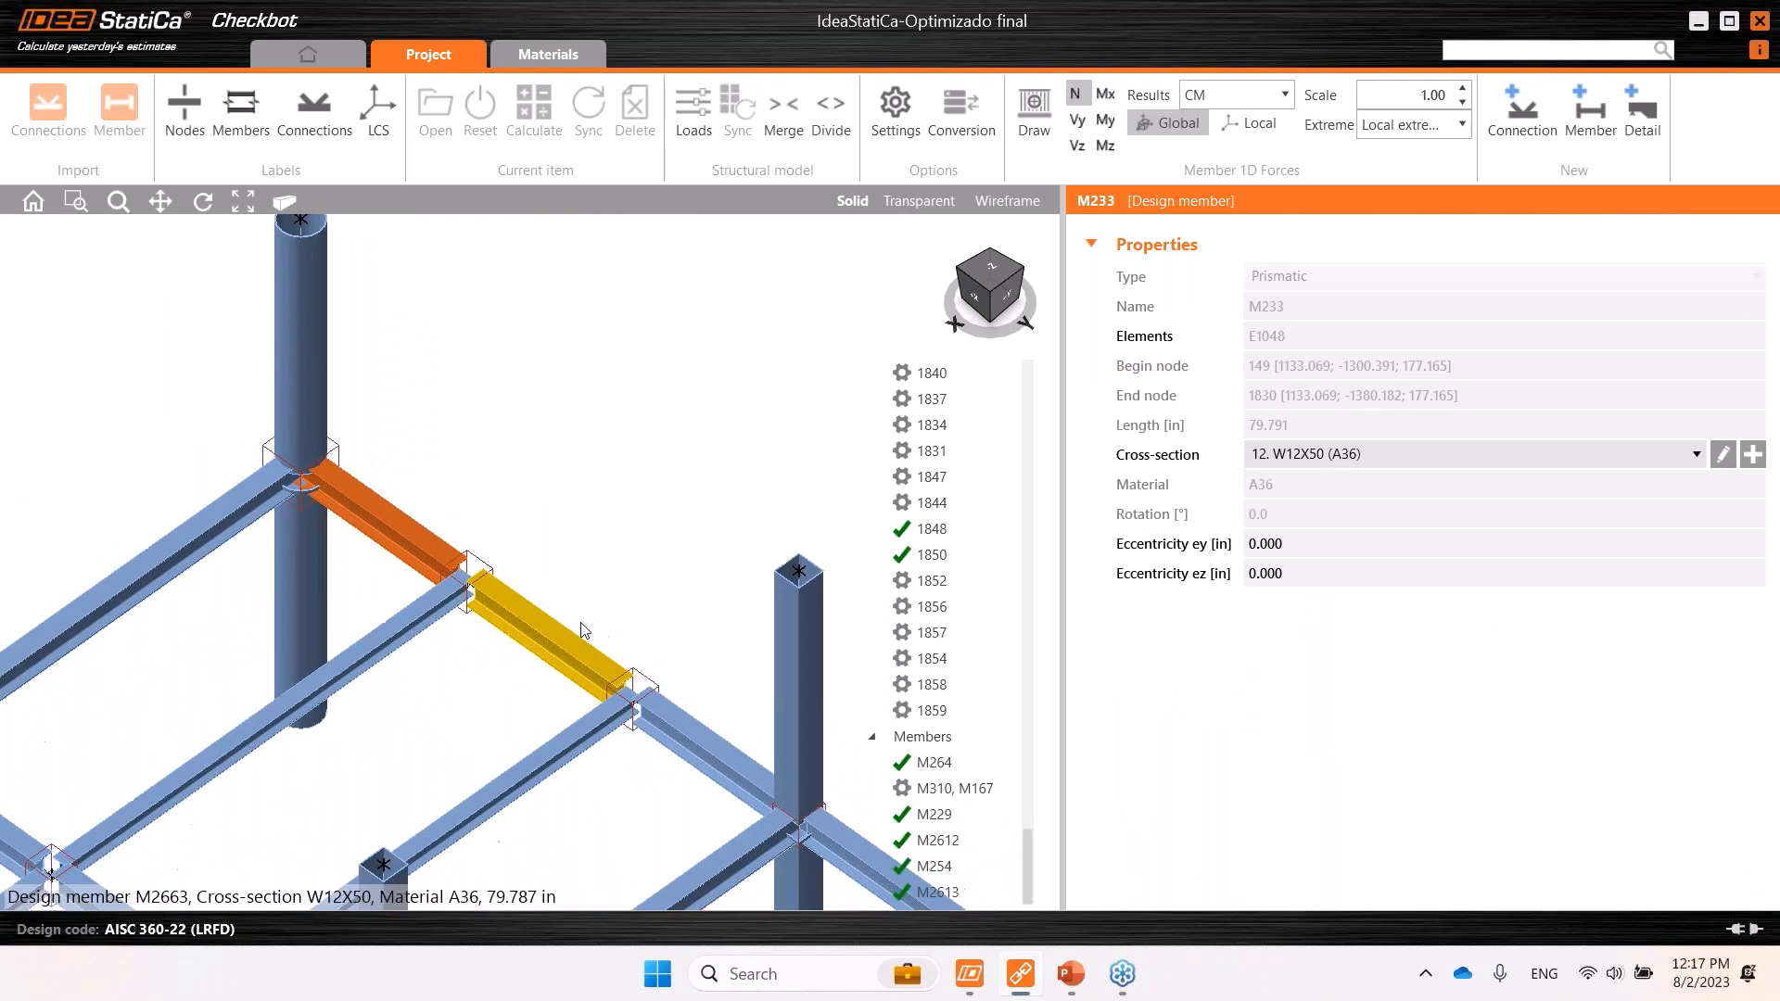
Show connection 1848 from the project's connection list and examine its location in the frame.
scroll(596, 378, "down", 5)
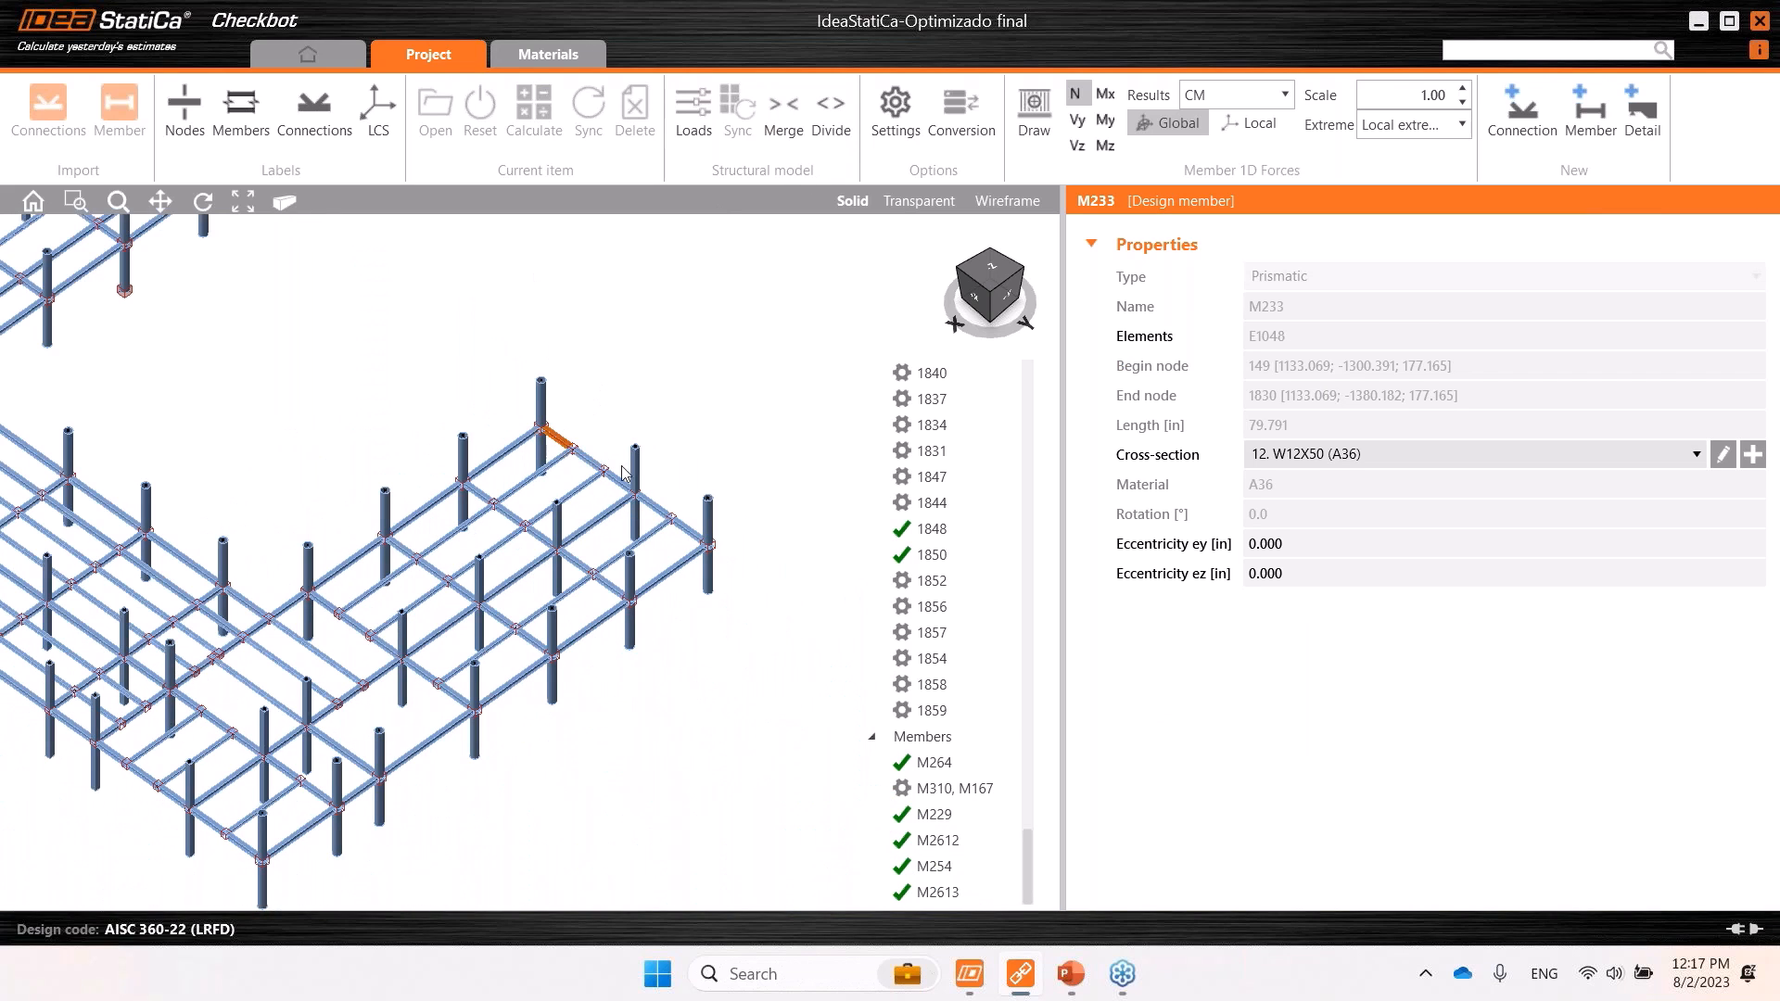
middle_click_drag(349, 636, 536, 568)
scroll(417, 607, "up", 3)
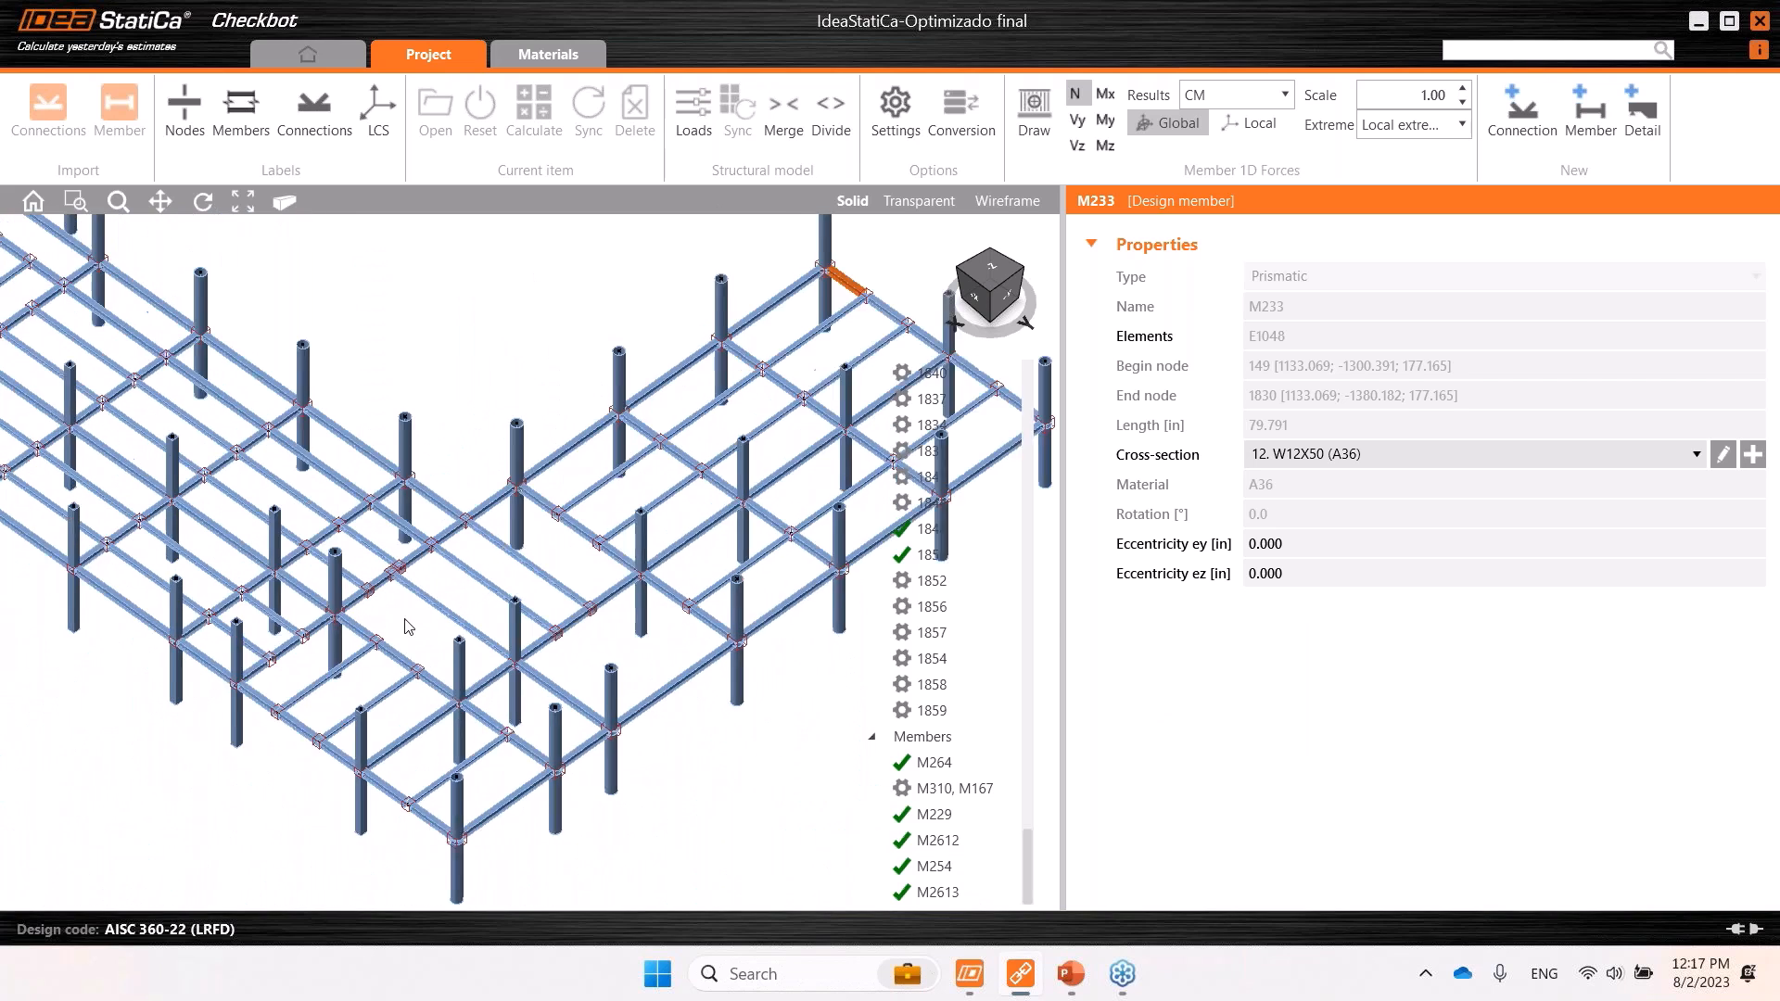
scroll(556, 631, "down", 2)
middle_click_drag(612, 609, 464, 615)
scroll(933, 660, "up", 1)
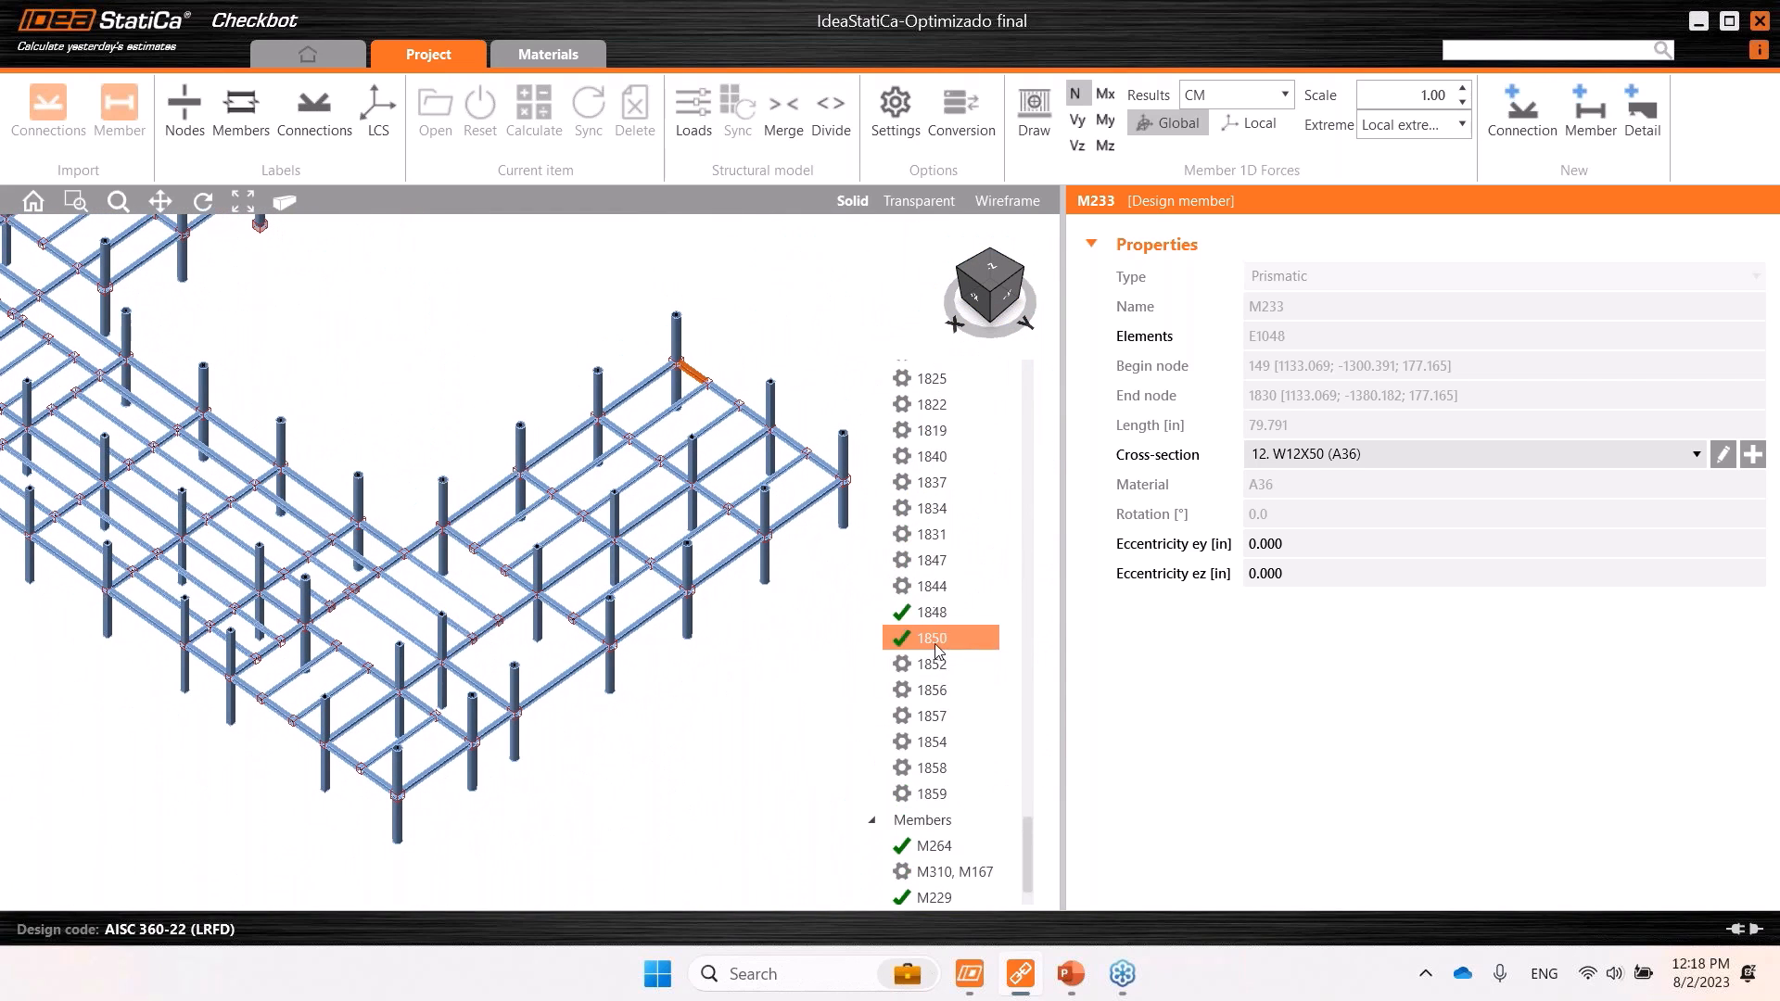
left_click(941, 634)
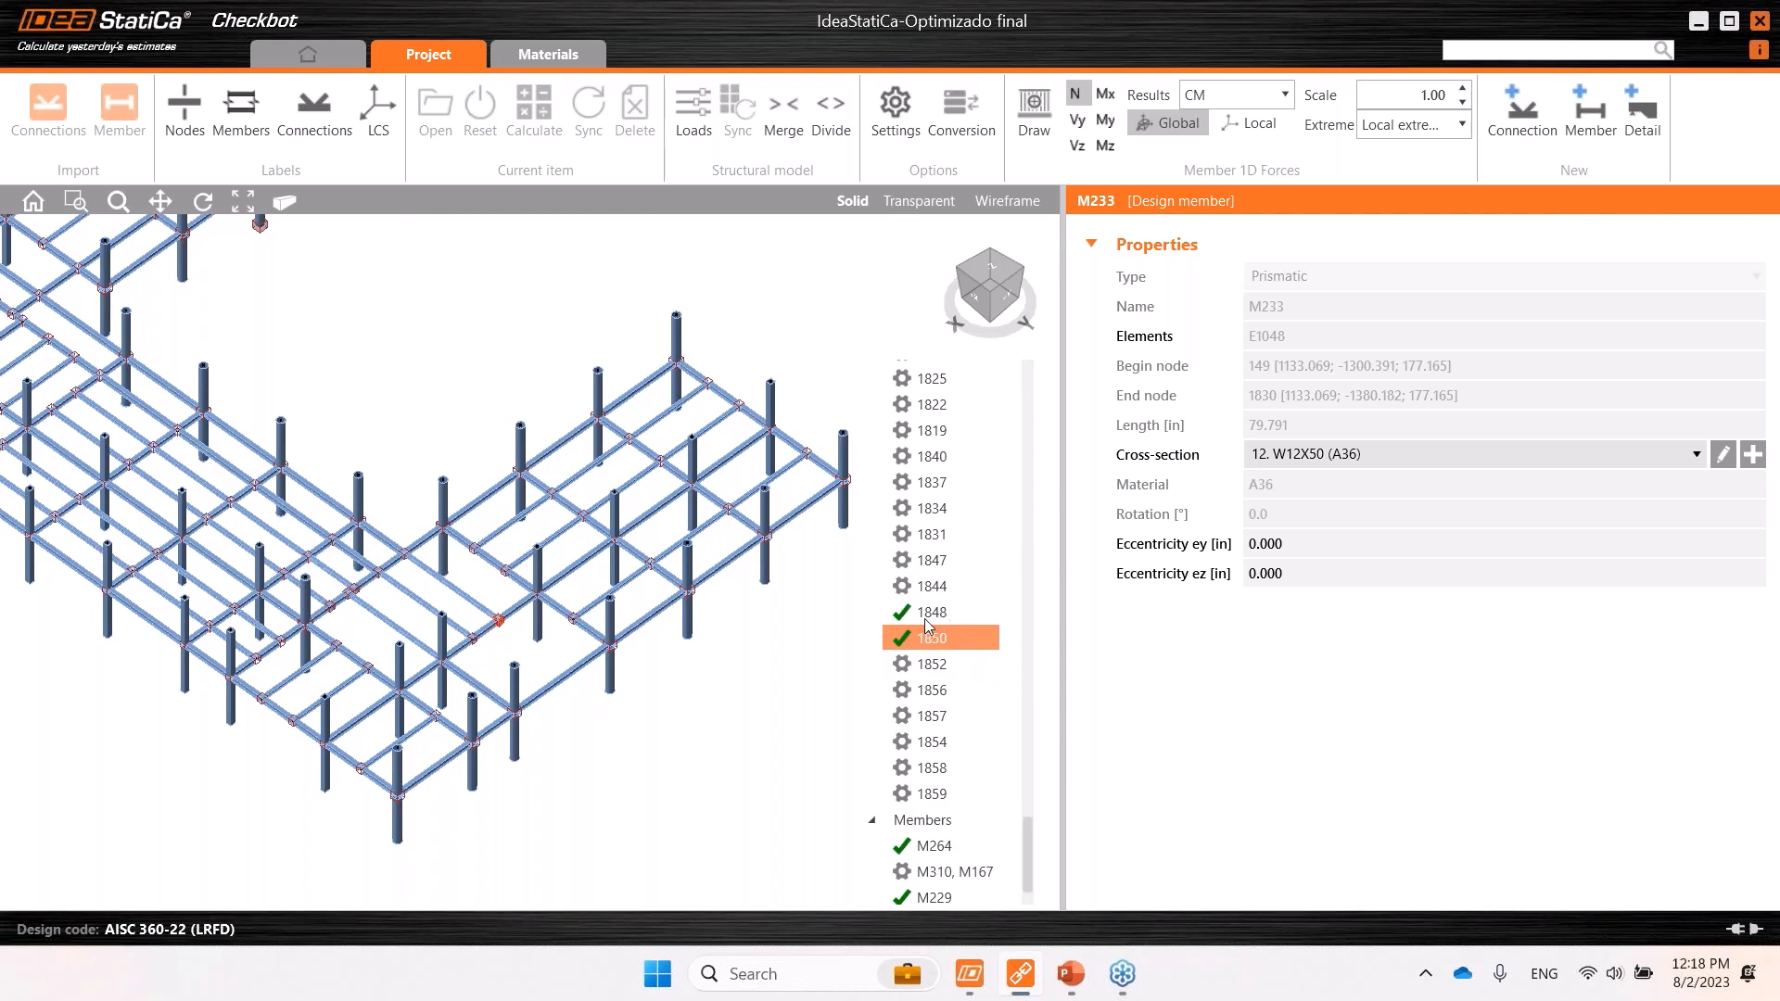
left_click(932, 618)
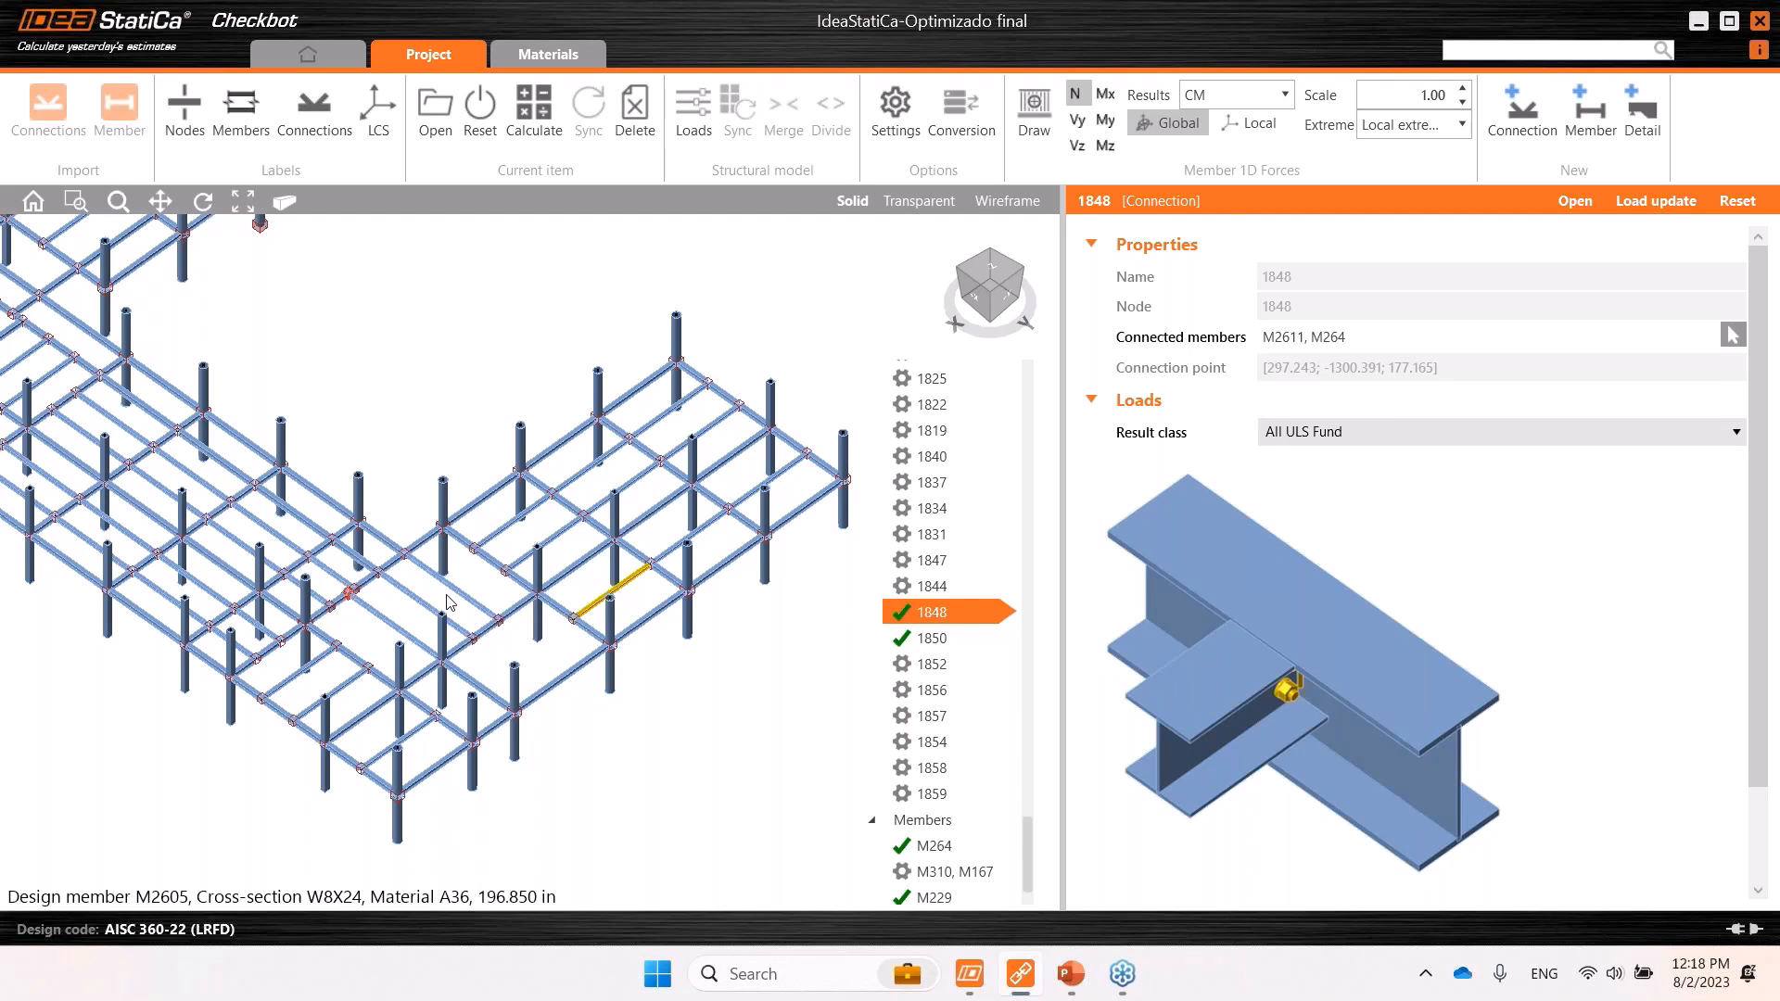
scroll(357, 593, "up", 6)
middle_click_drag(366, 675, 288, 625)
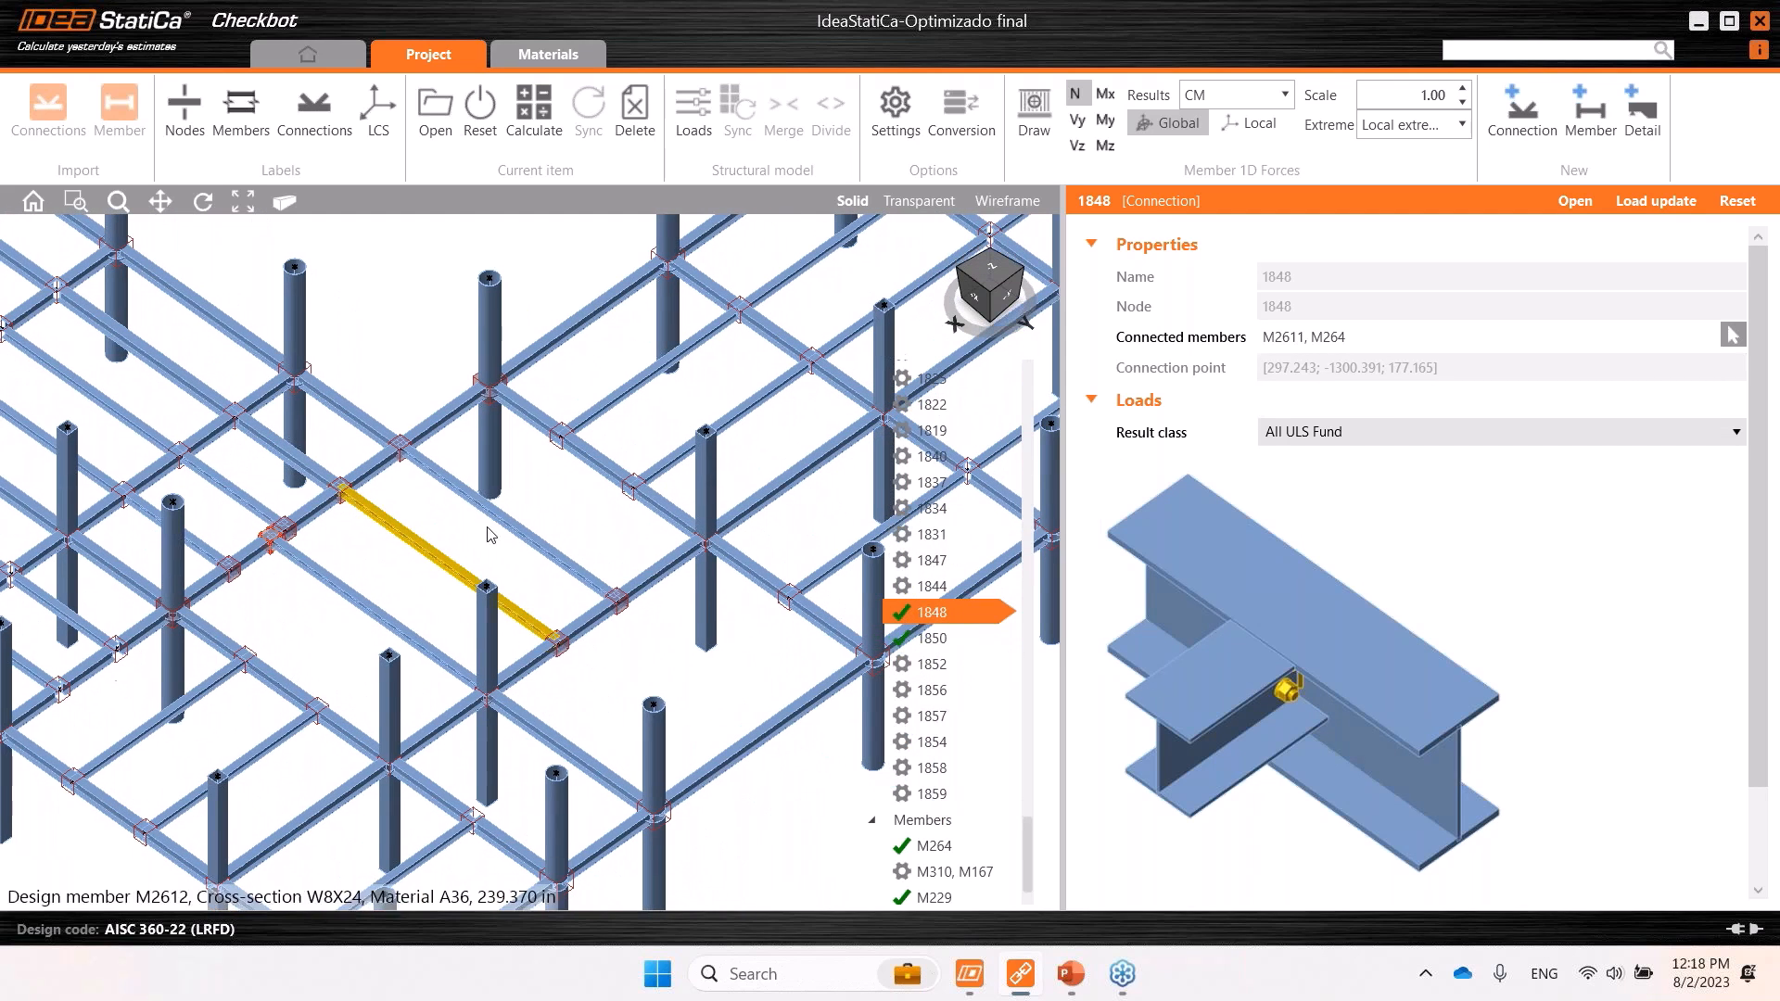
Show the M264 substructure from the project's members and examine the columns in the far wing of the frame.
scroll(964, 834, "down", 1)
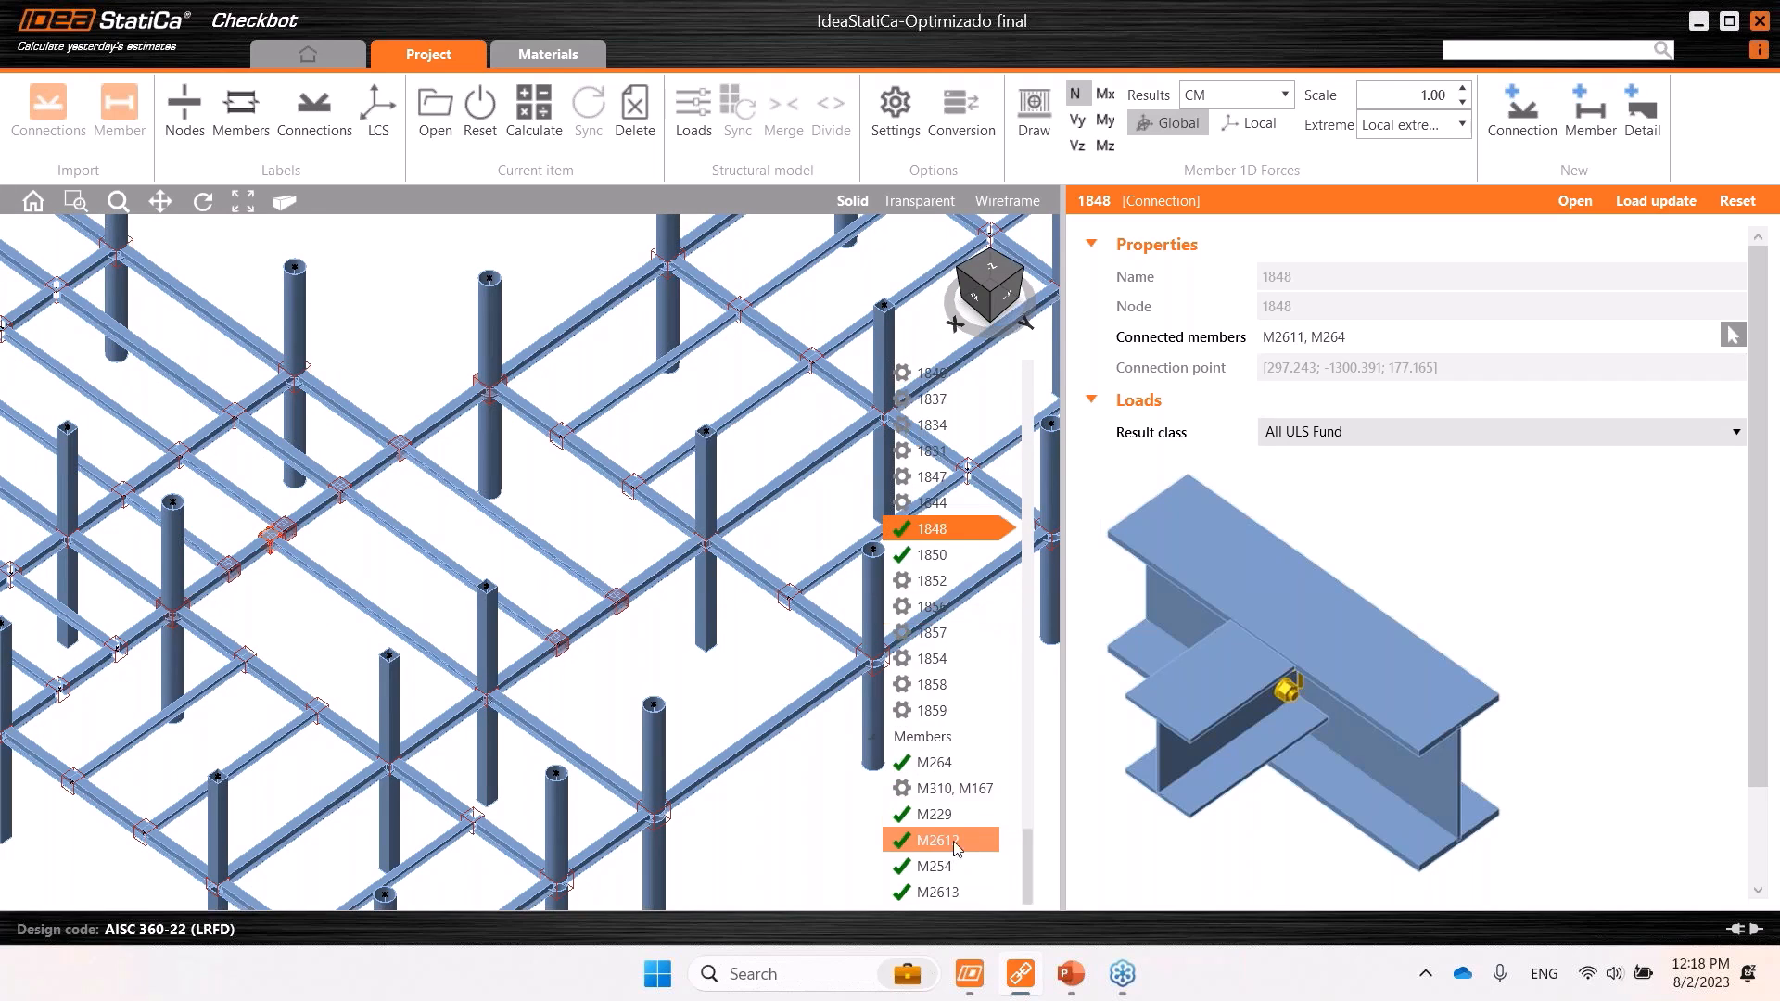
scroll(727, 755, "down", 3)
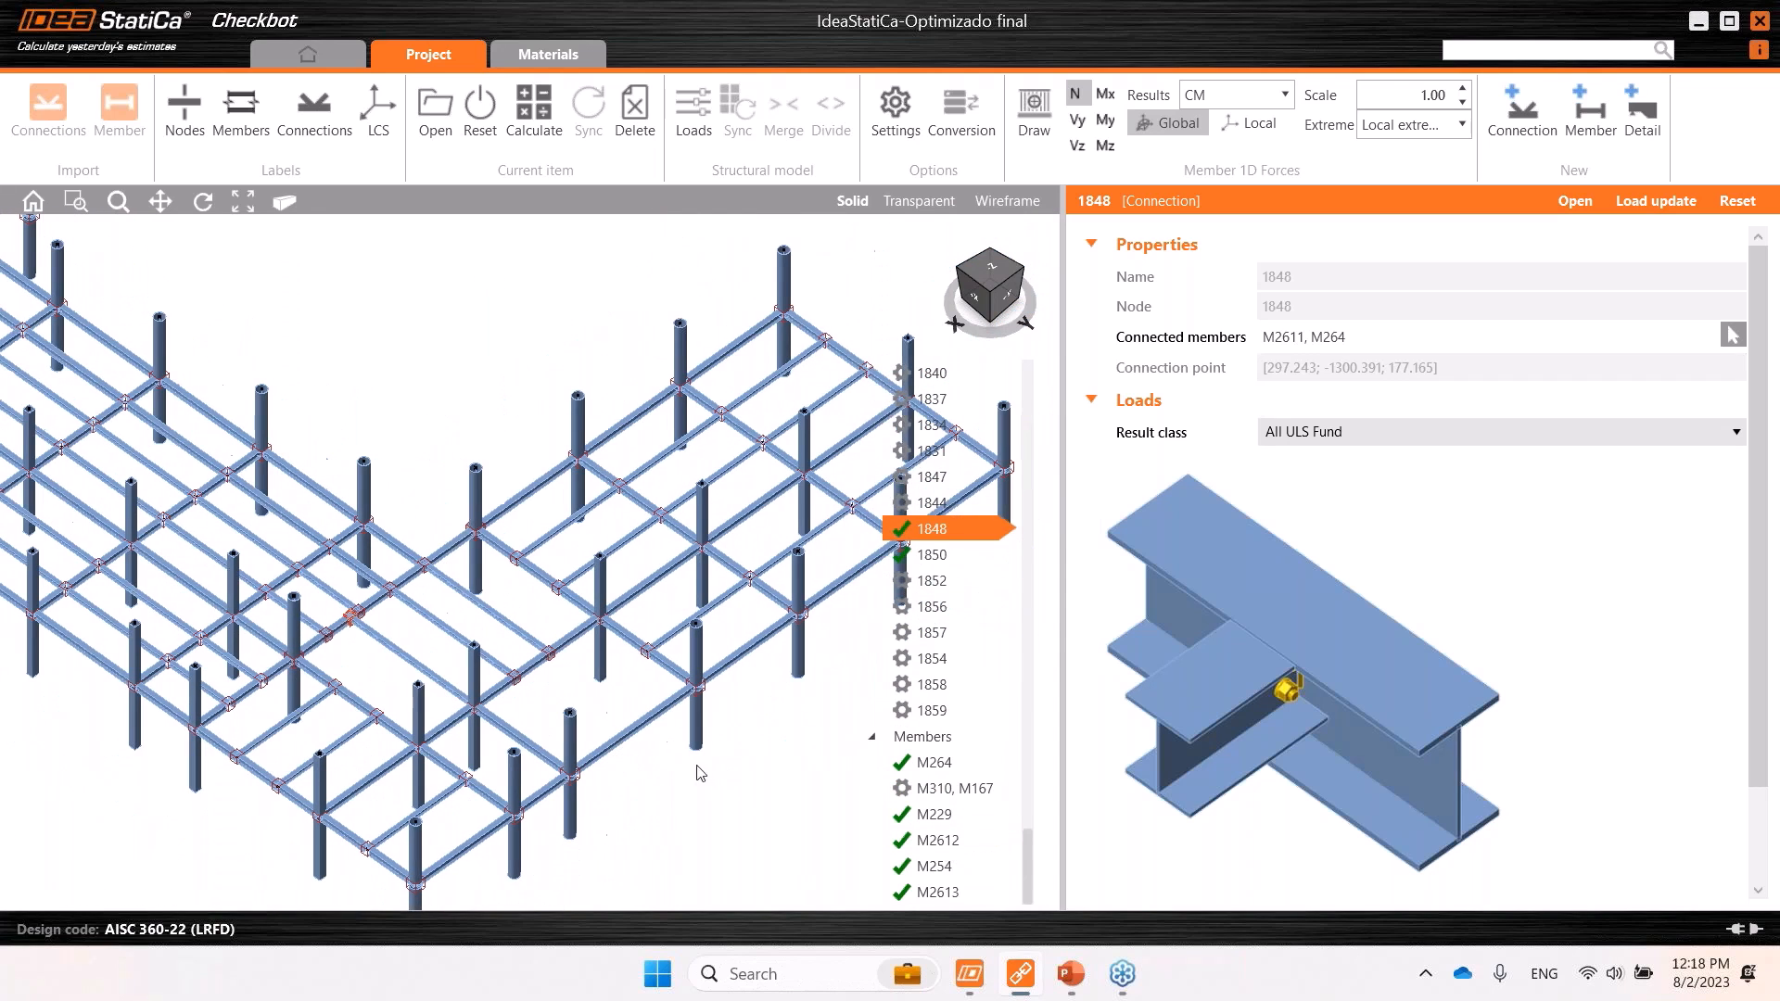
left_click(948, 764)
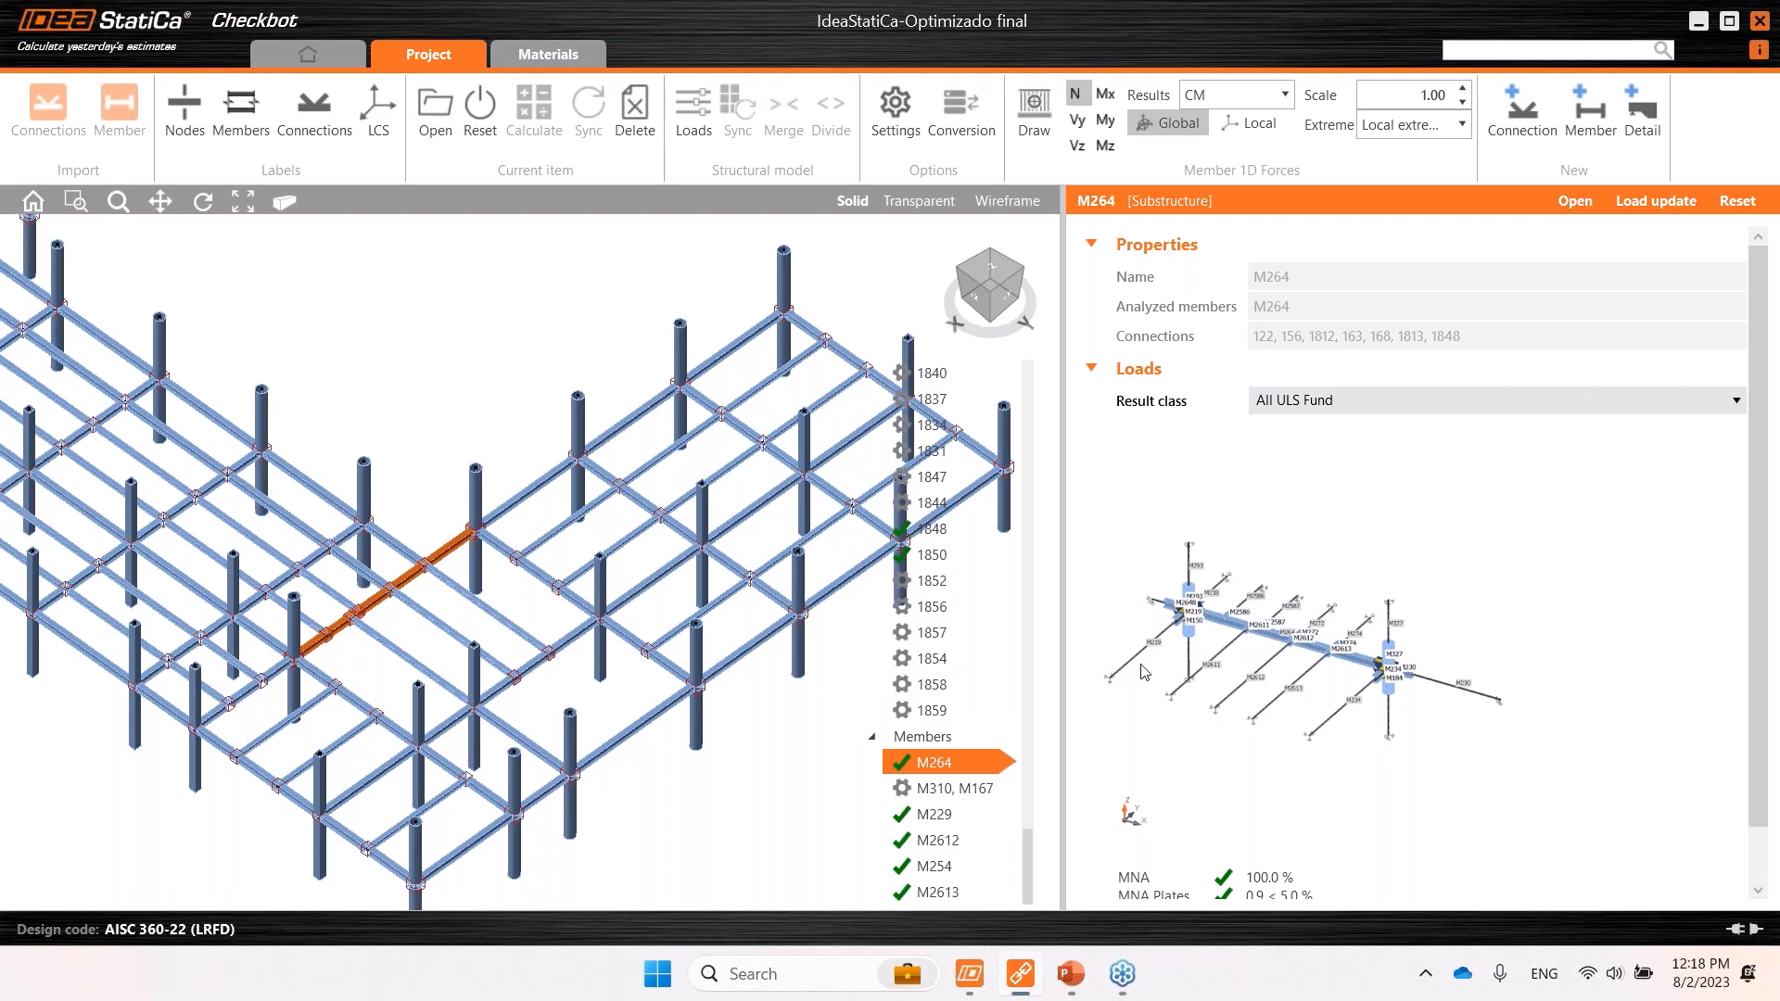
middle_click_drag(214, 445, 616, 838)
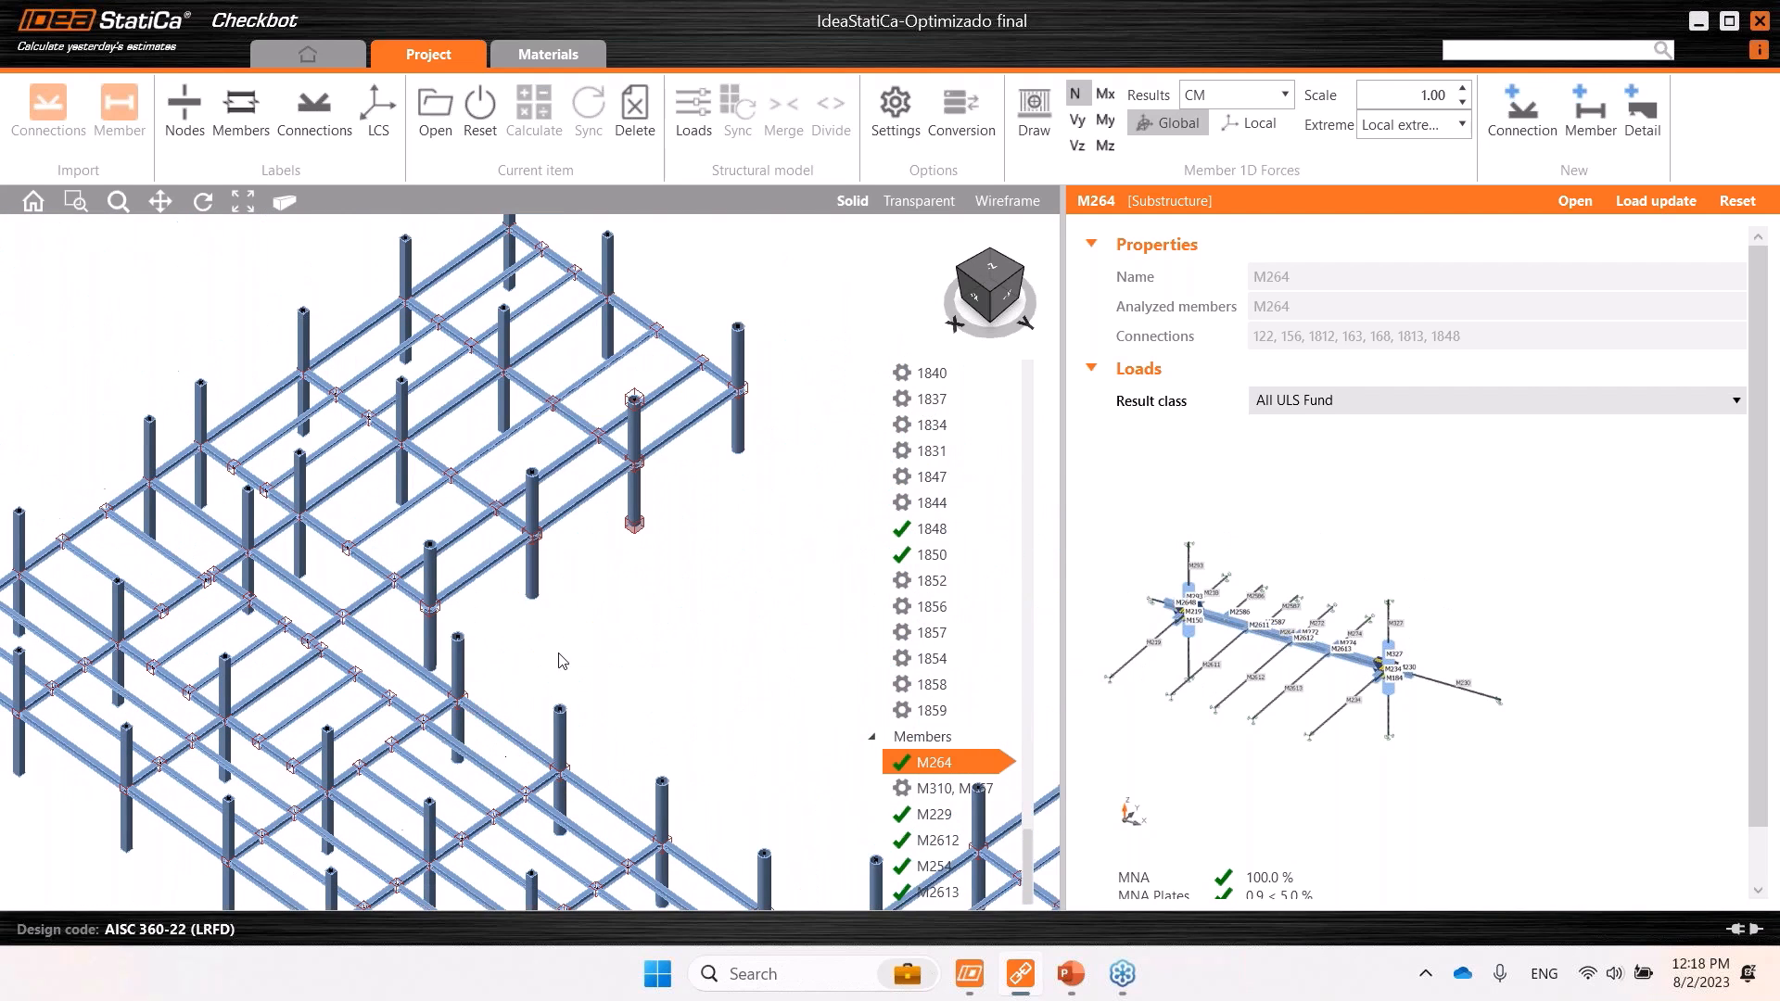
middle_click_drag(625, 655, 411, 600)
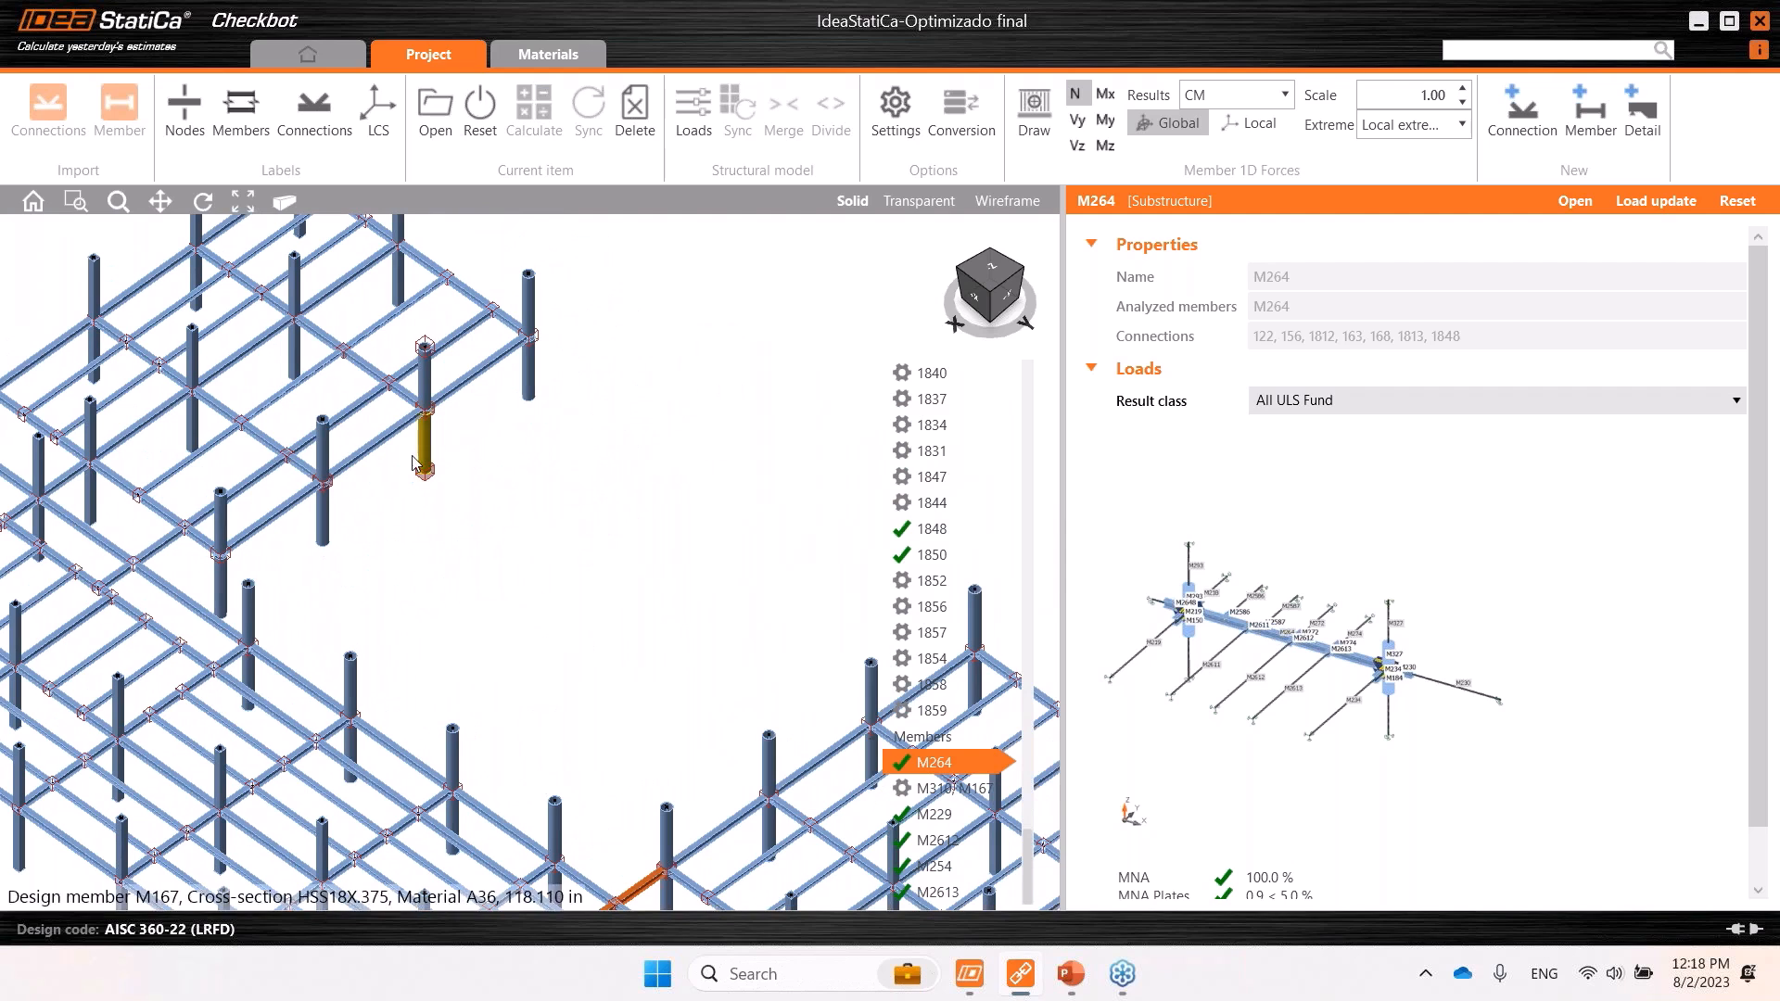
middle_click_drag(548, 499, 594, 469)
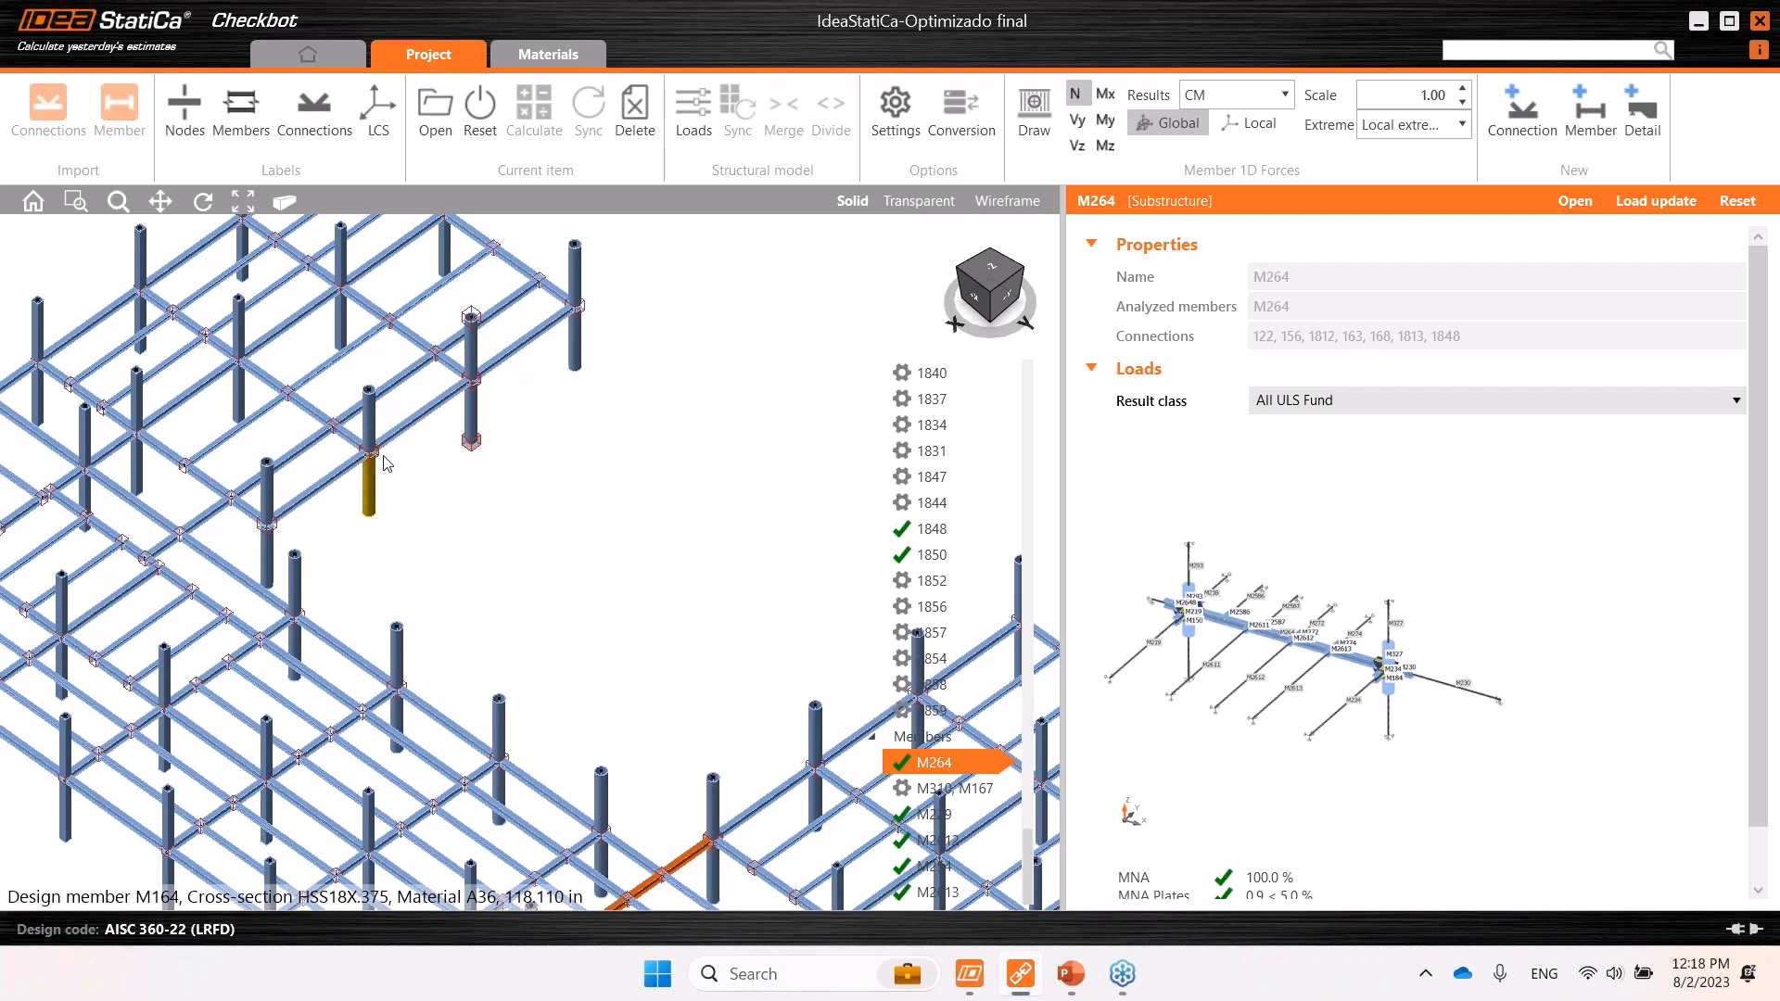
middle_click_drag(590, 568, 557, 627)
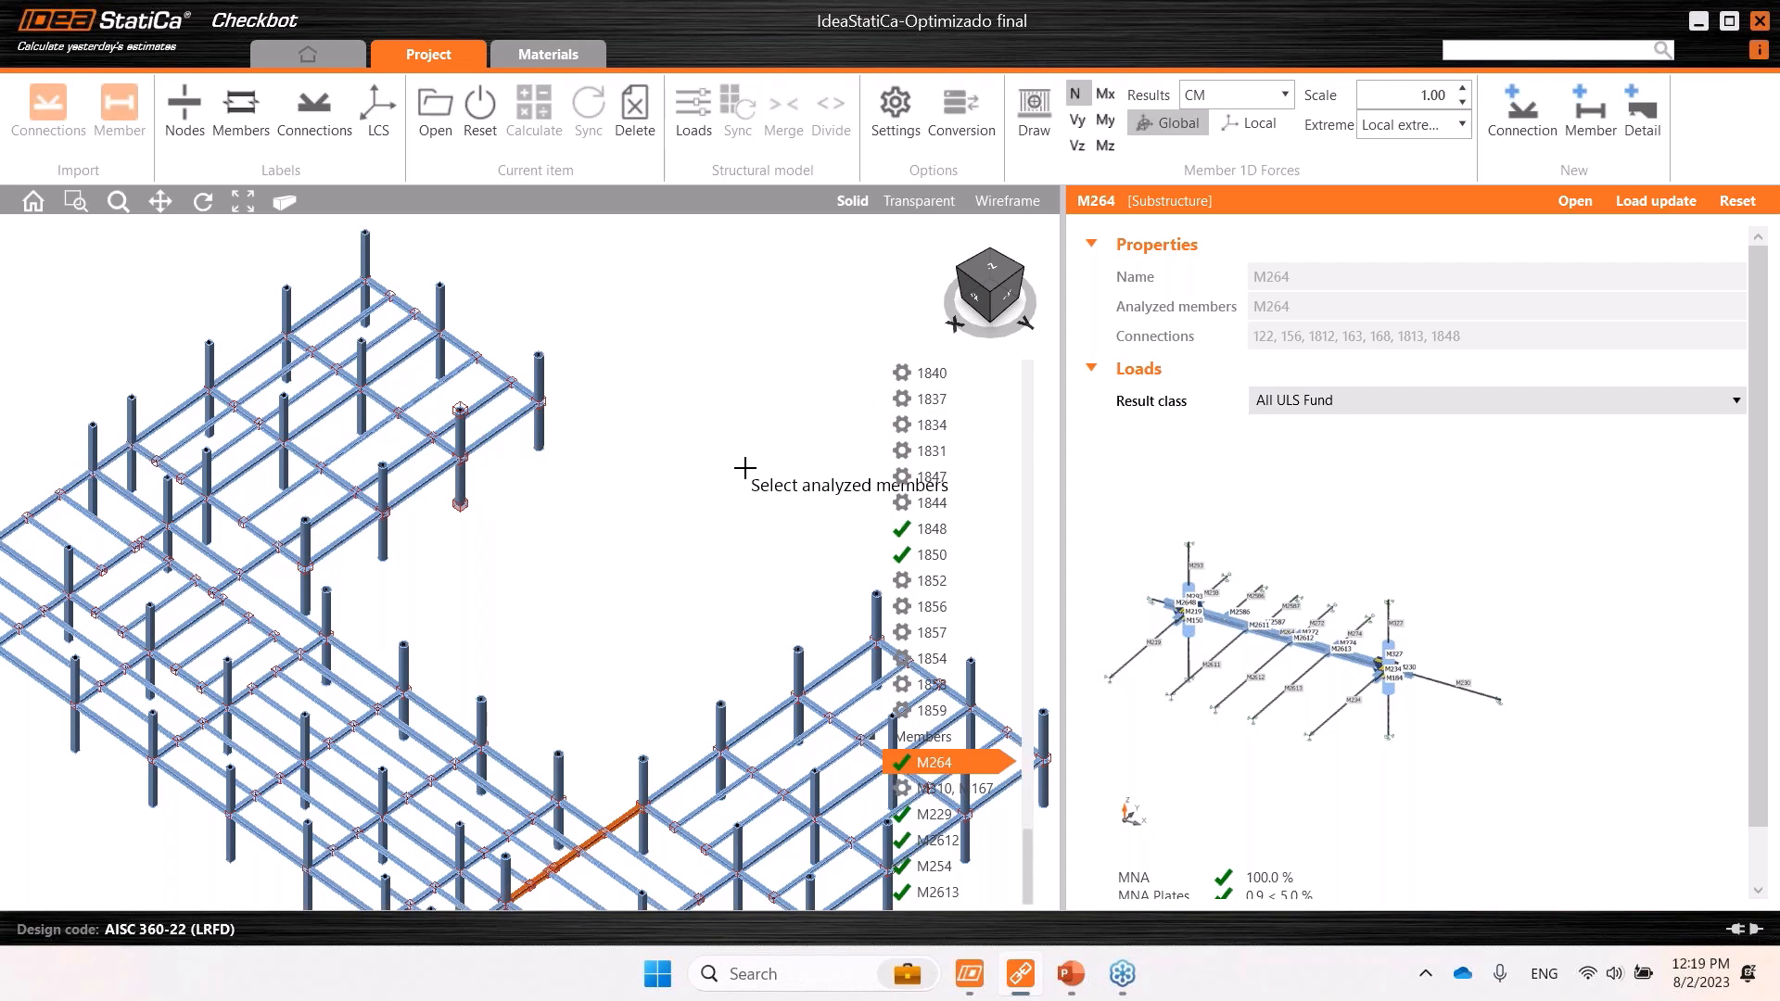
Cancel the selection of analyzed members and examine beam M264 and the beams framing into it.
key("Escape")
scroll(712, 512, "down", 3)
middle_click_drag(700, 512, 652, 403)
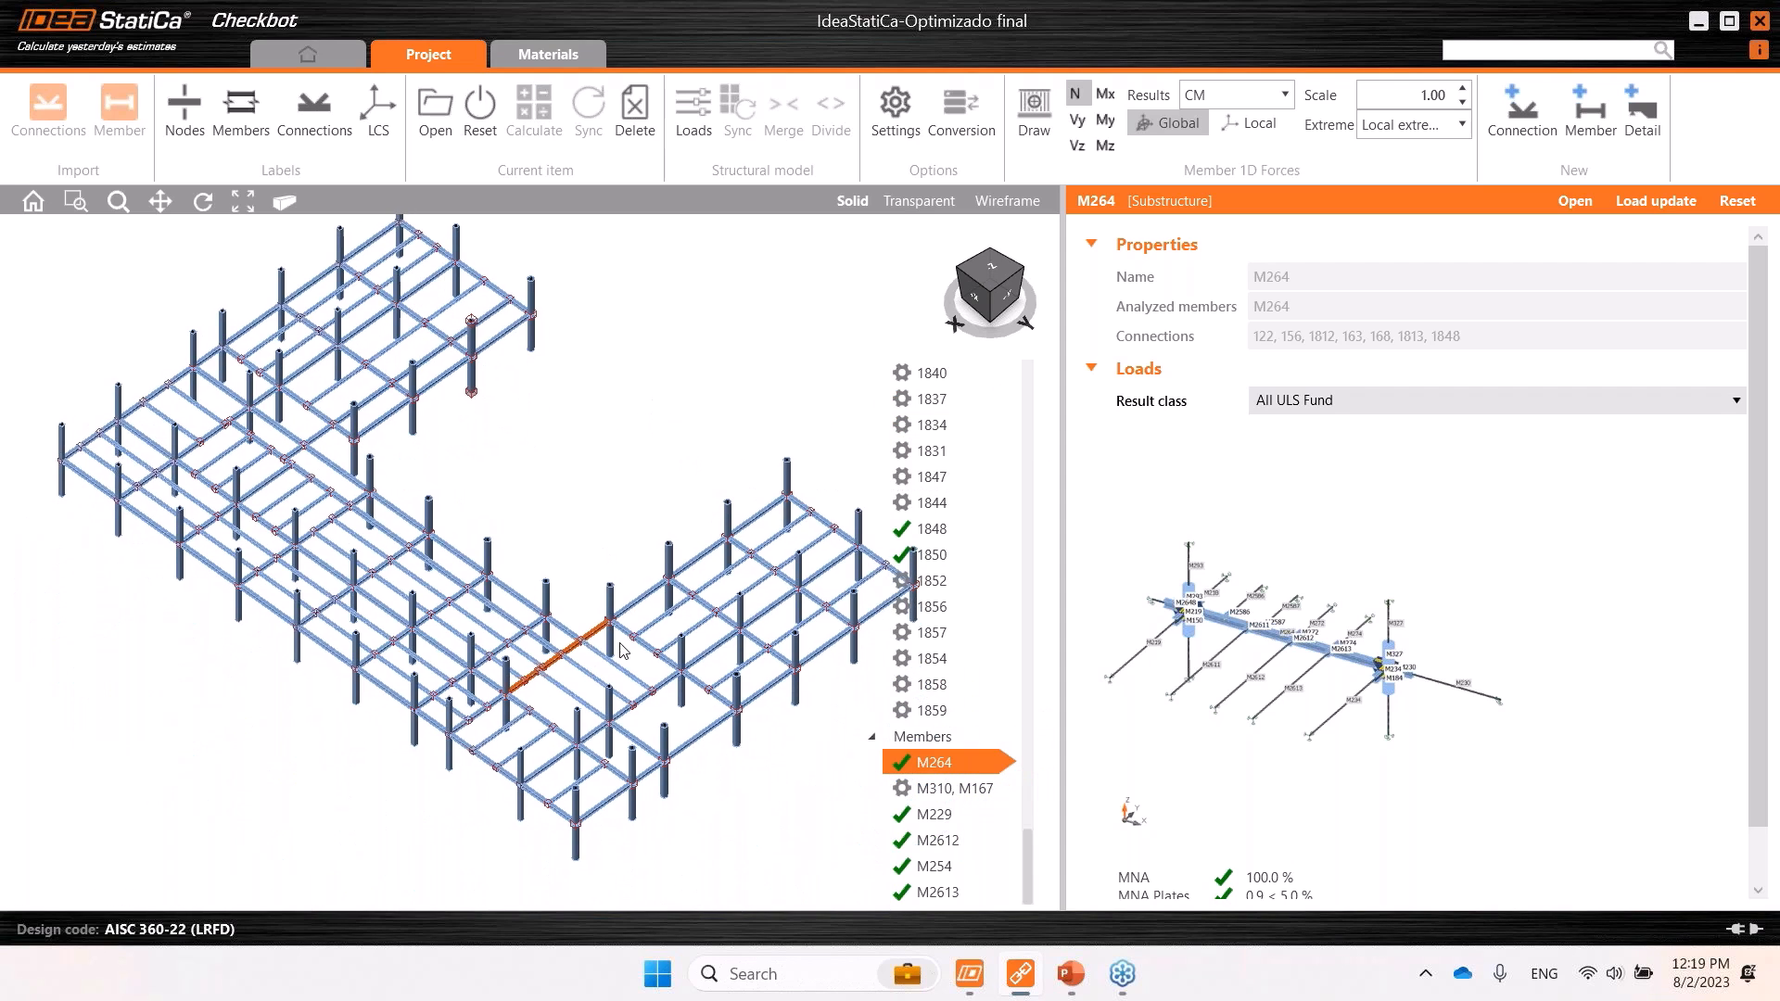
scroll(389, 640, "up", 5)
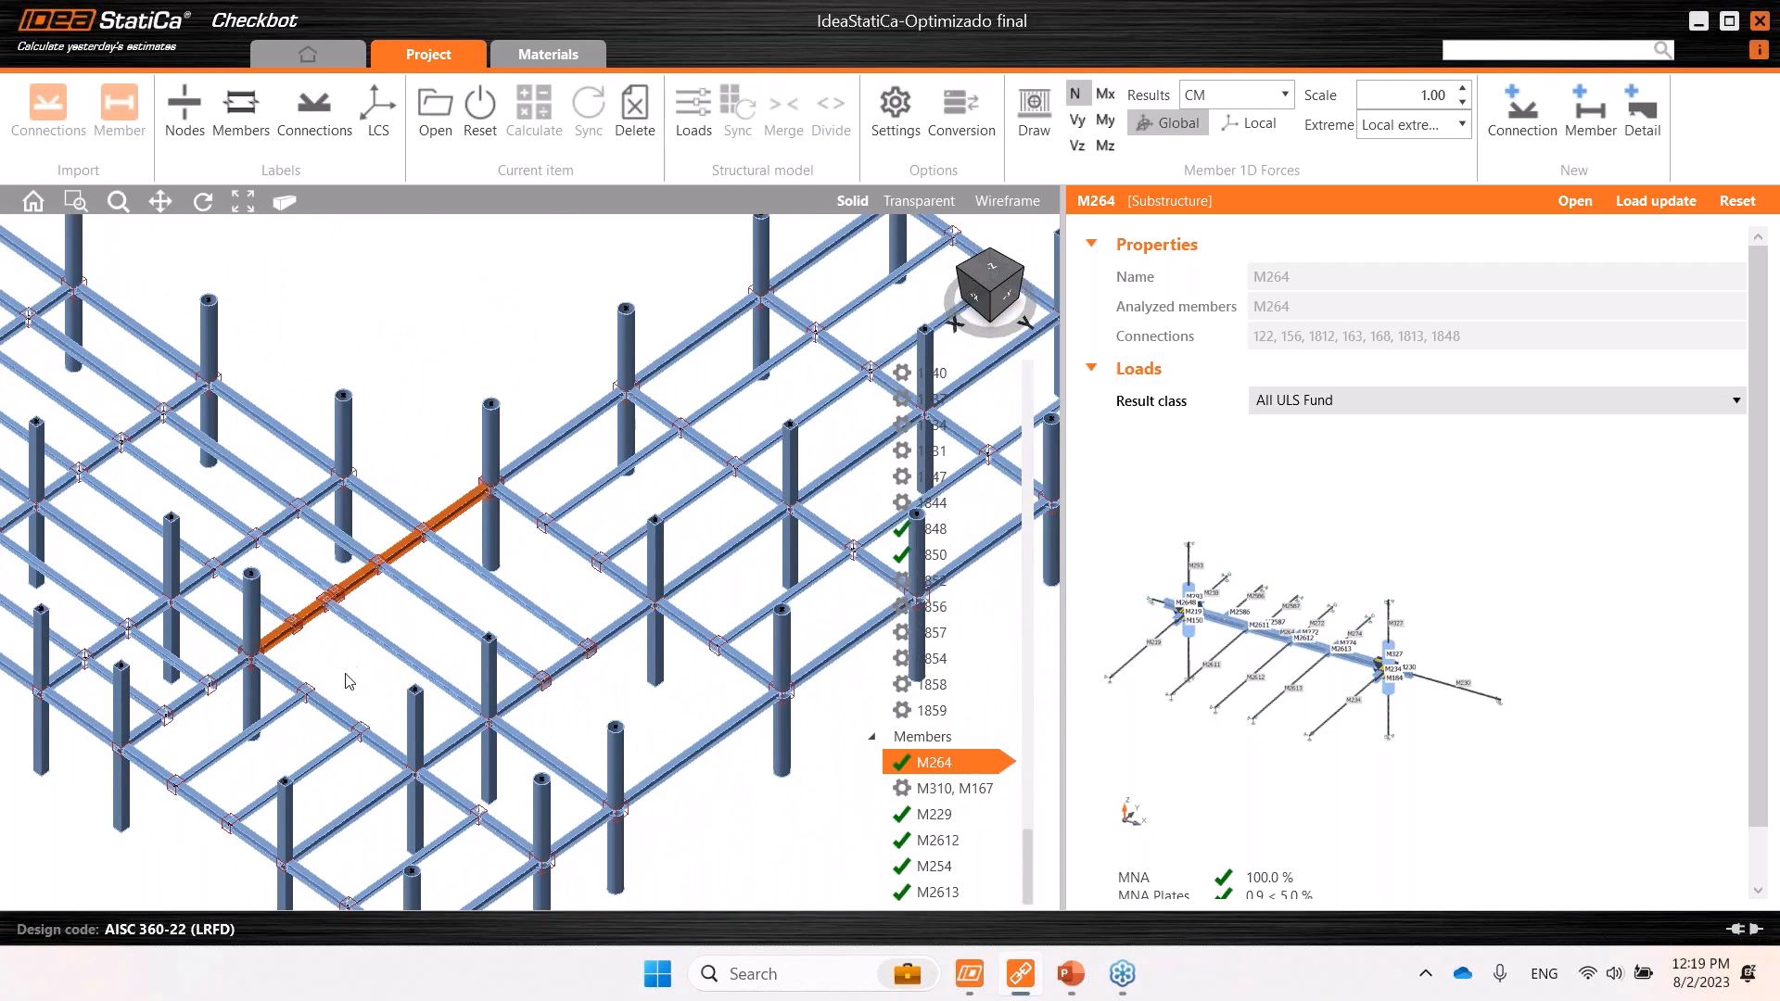
middle_click_drag(348, 680, 381, 668)
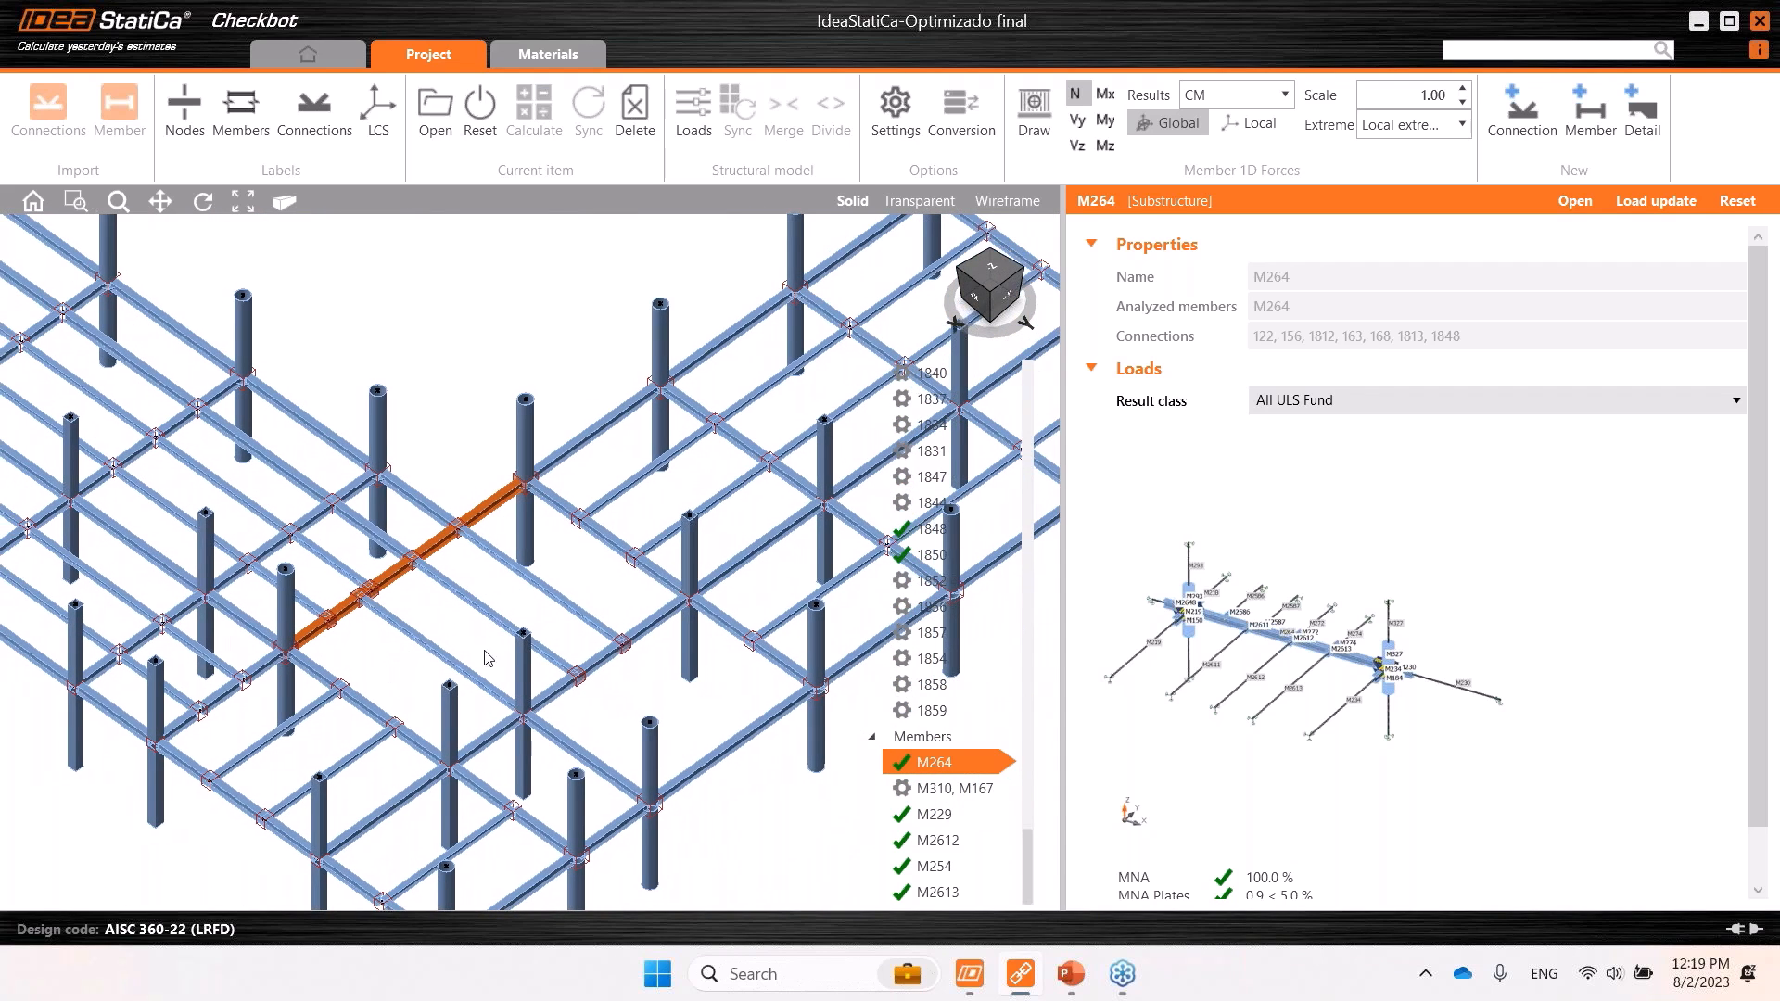
Show the column substructure M310, M167 and examine its location in the whole frame.
left_click(955, 788)
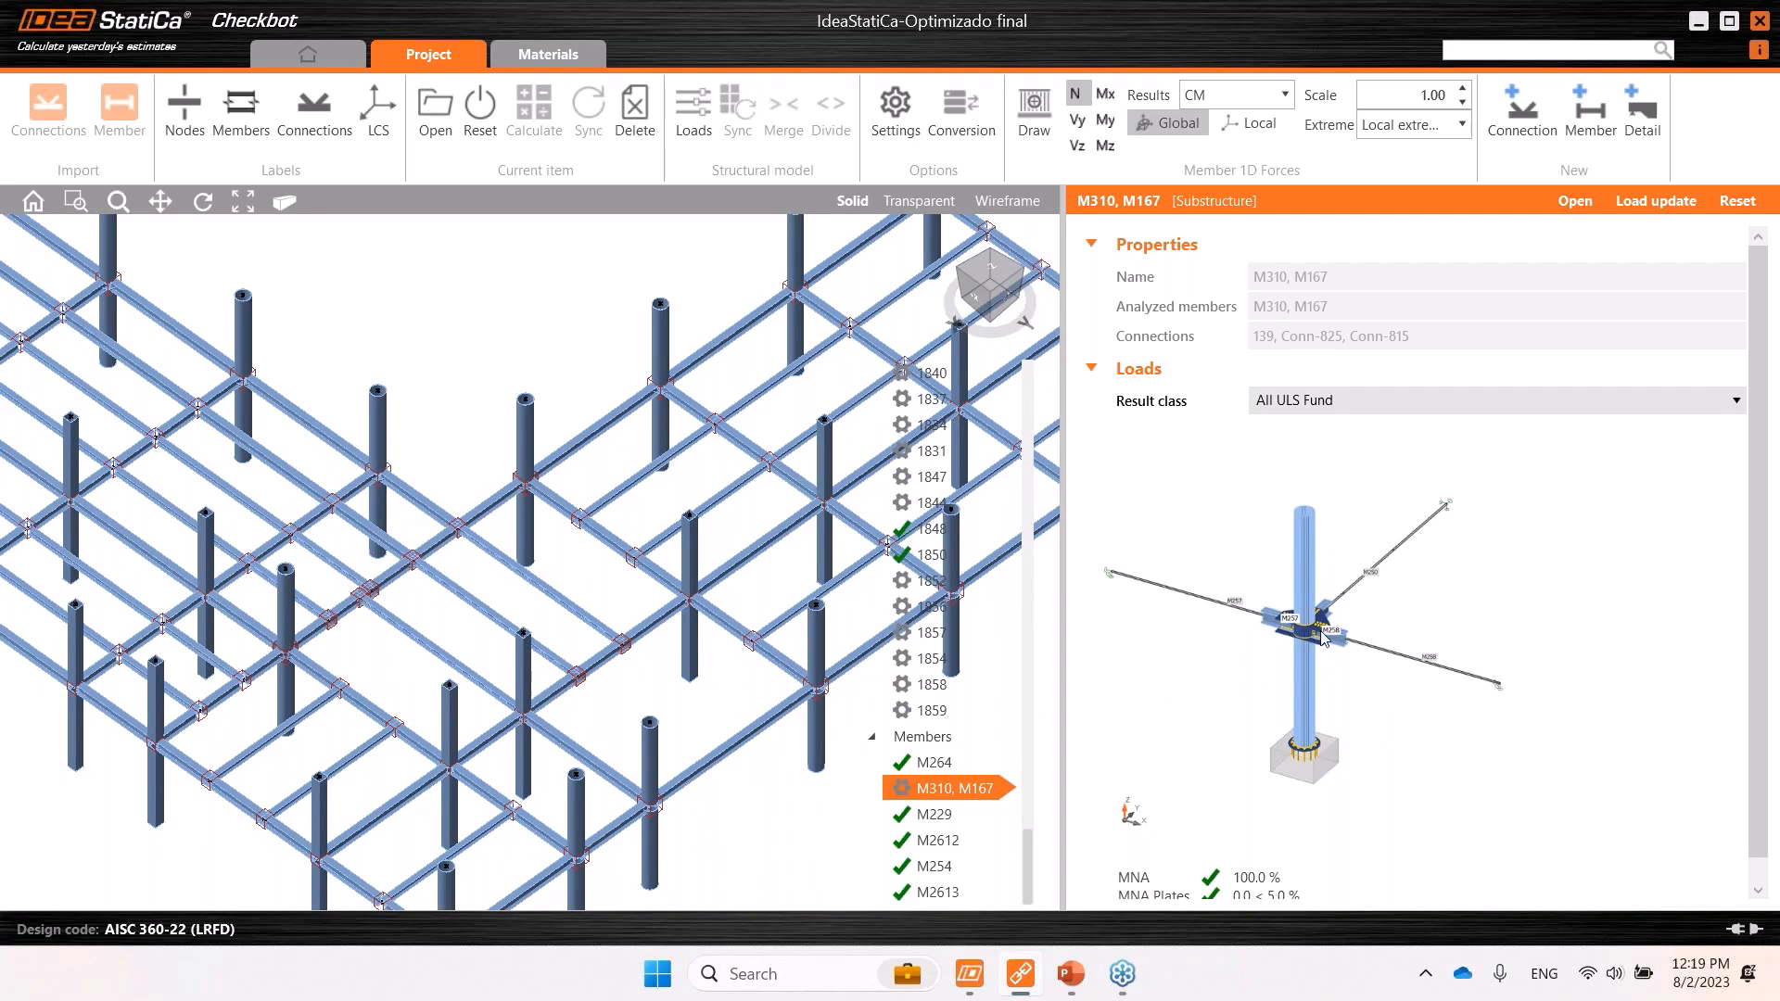
scroll(590, 697, "down", 5)
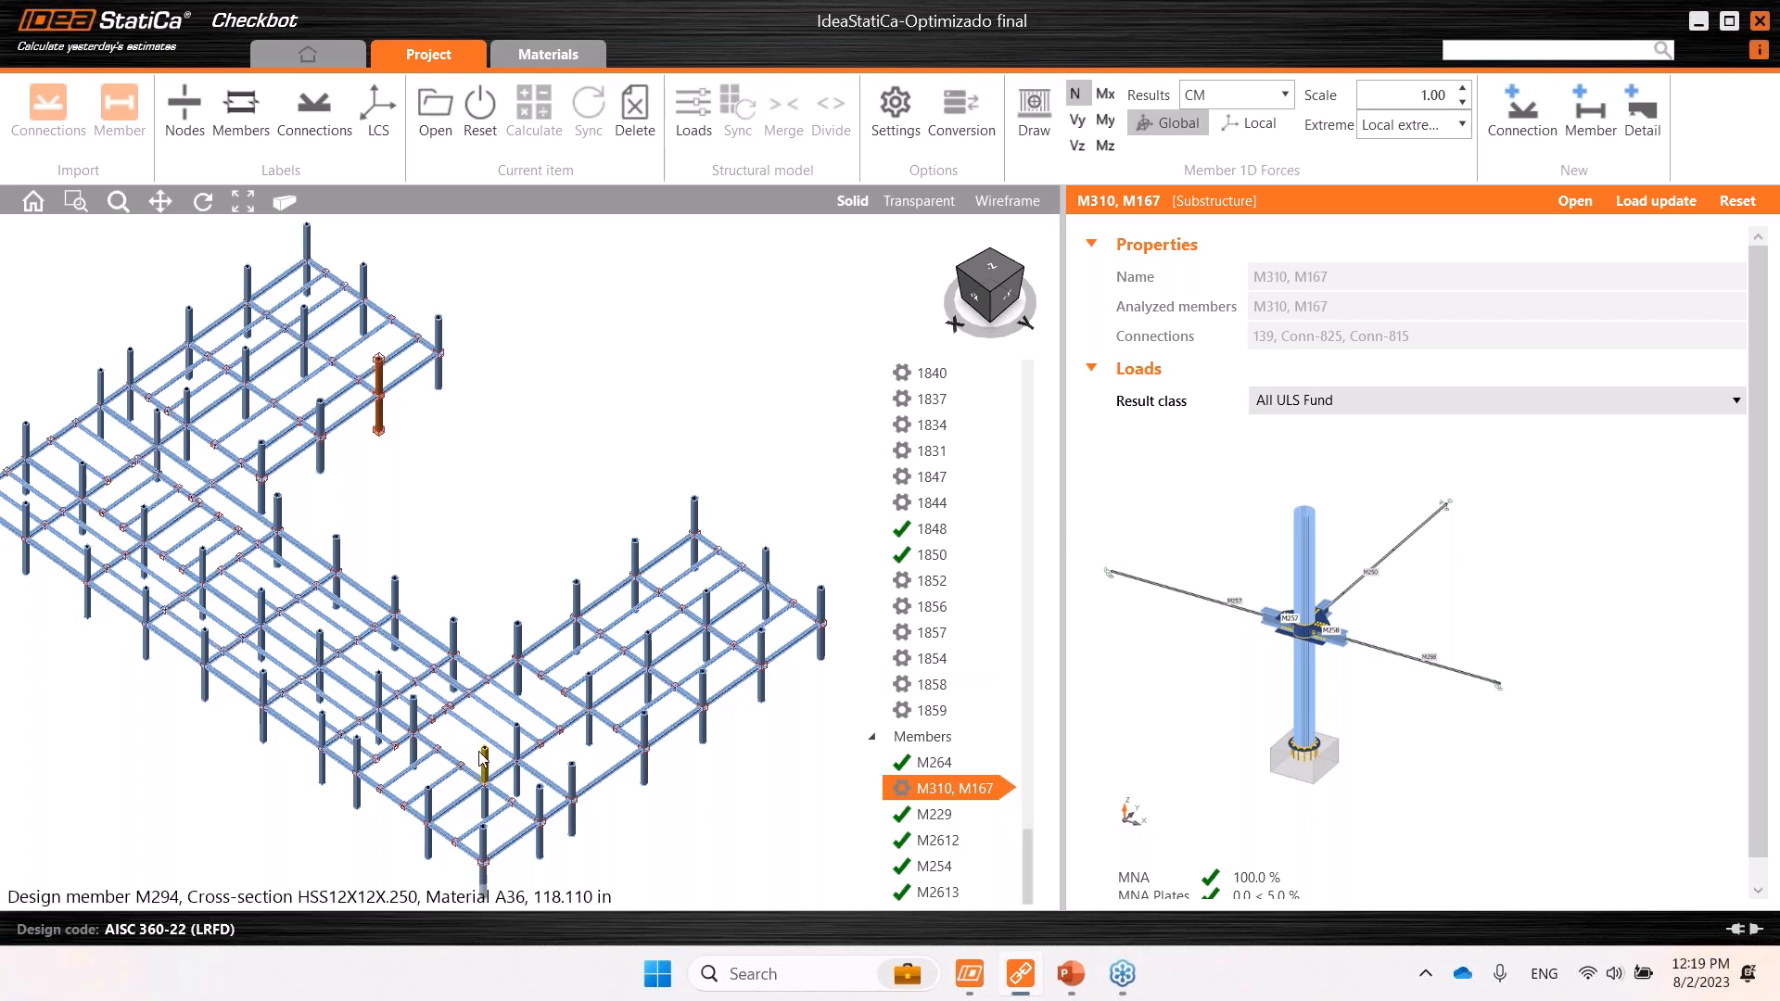
scroll(490, 755, "up", 3)
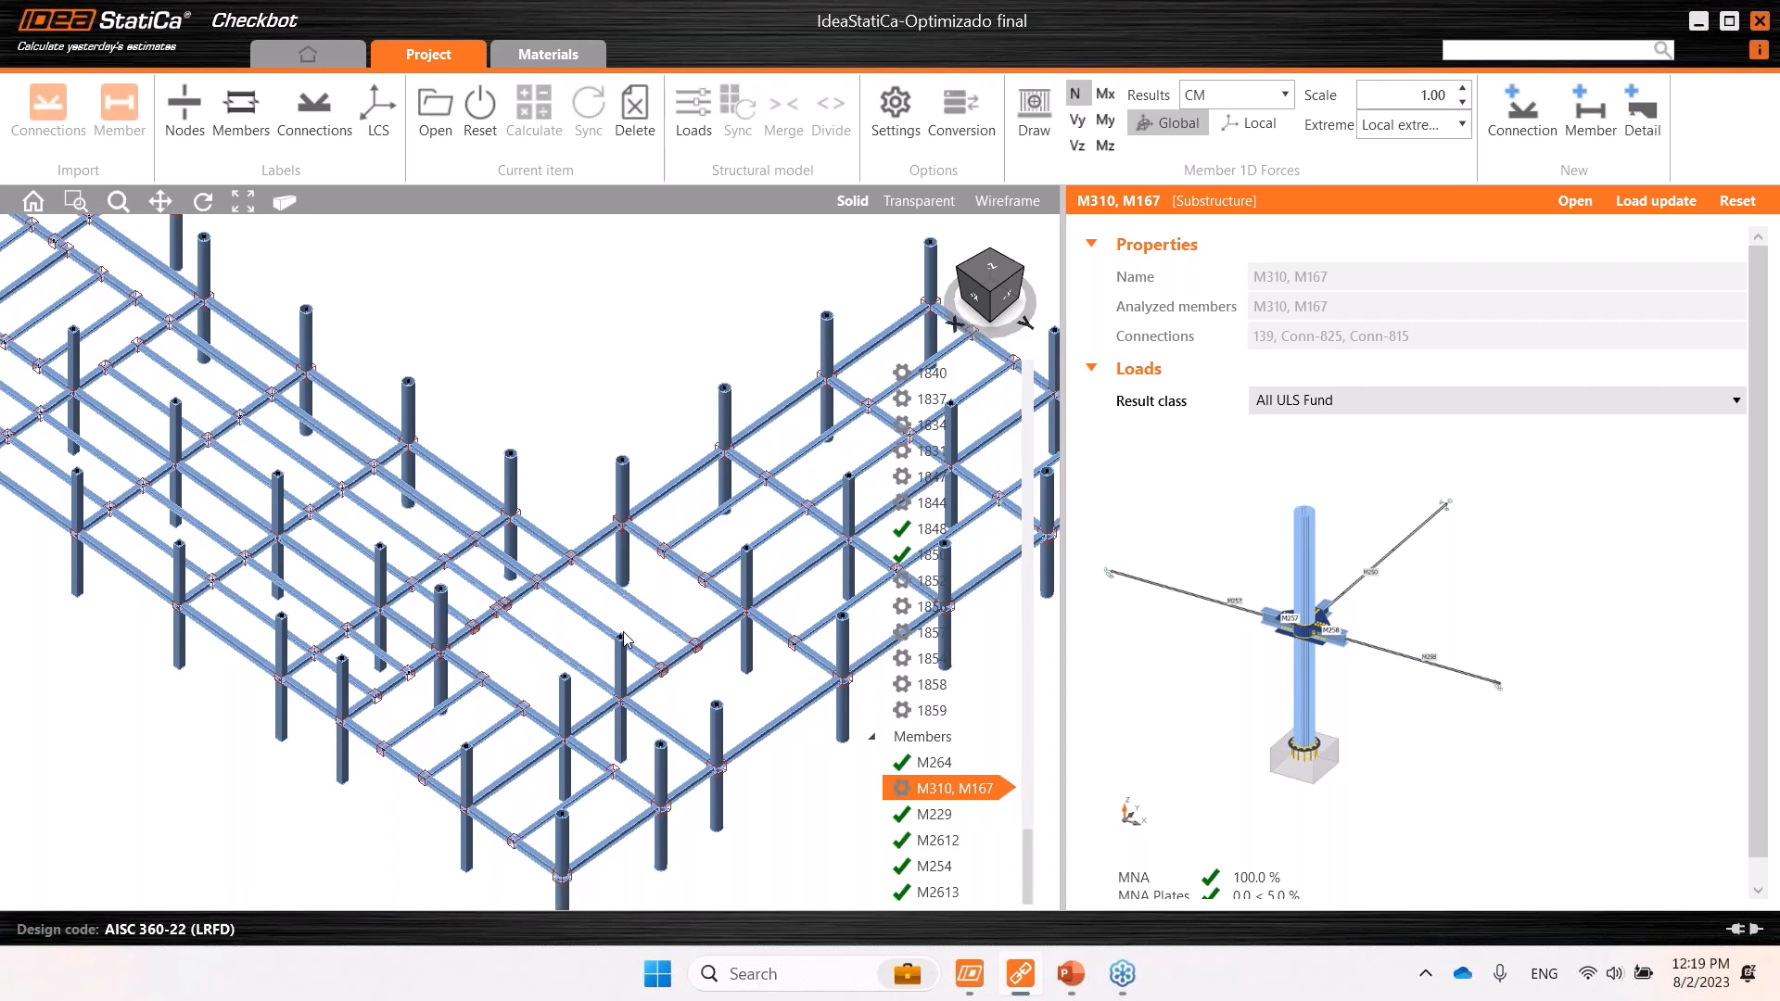
Show the M2613 substructure and examine the beam and its end connections to the supporting beams.
left_click(948, 894)
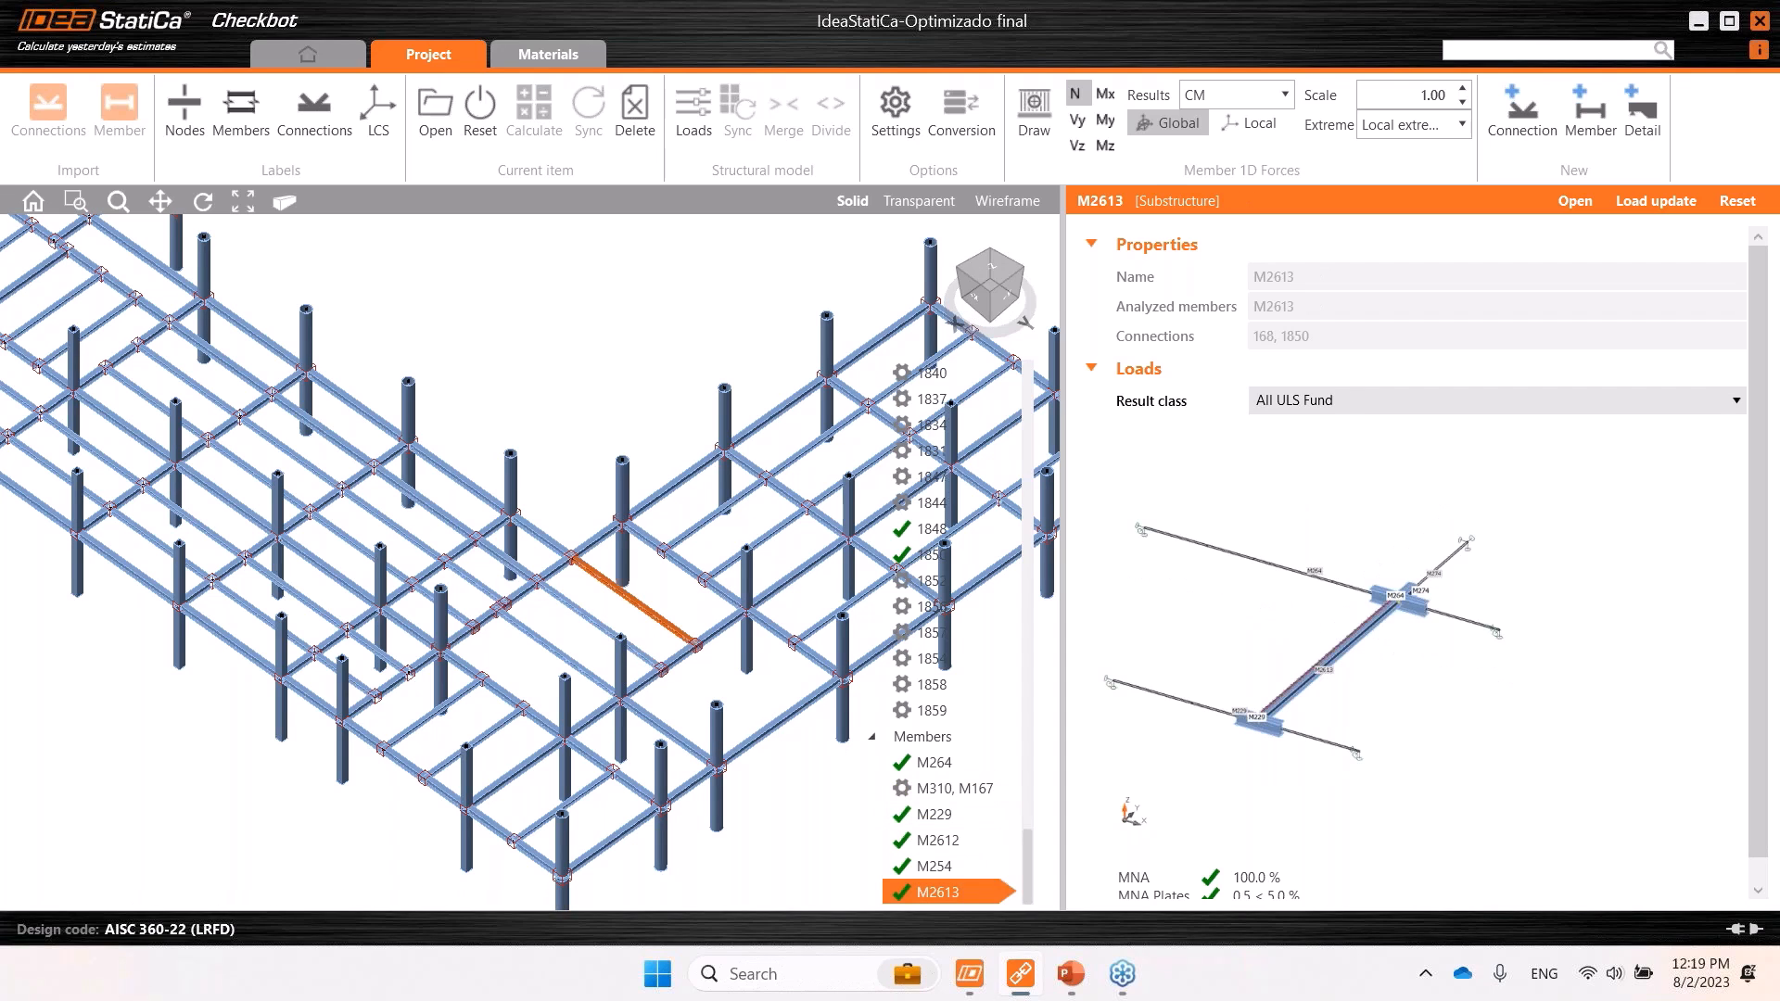
scroll(596, 596, "up", 5)
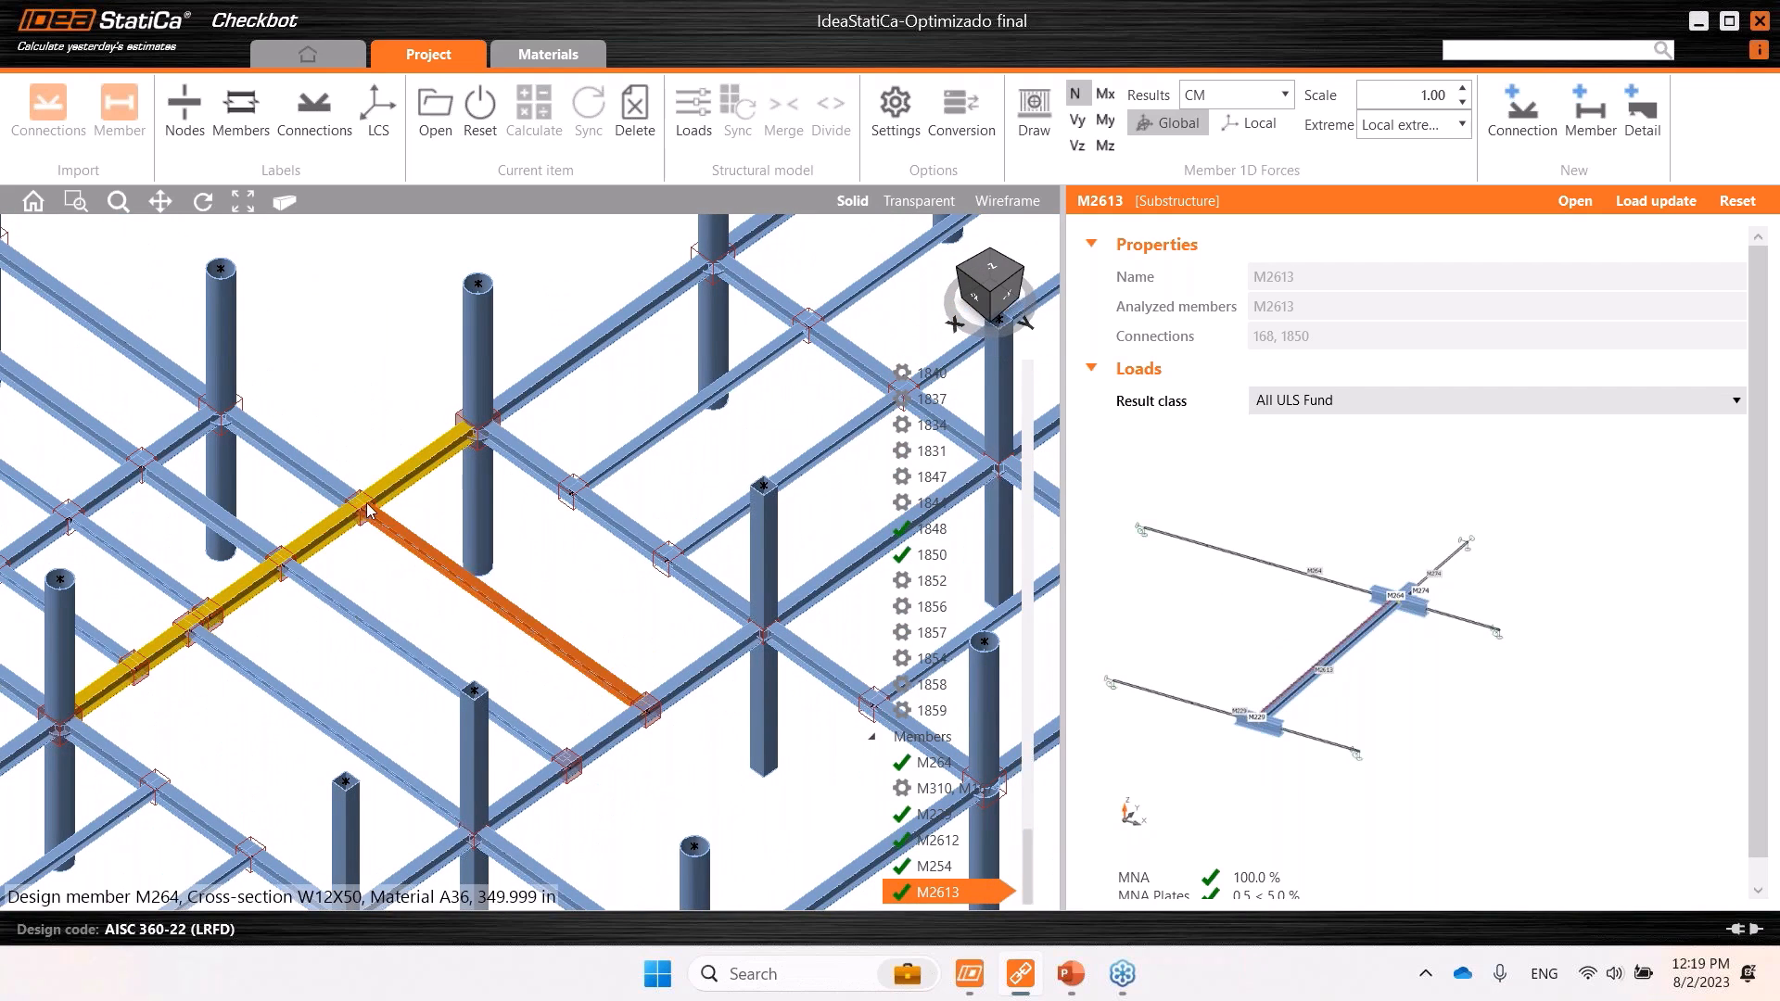
middle_click_drag(477, 636, 648, 596)
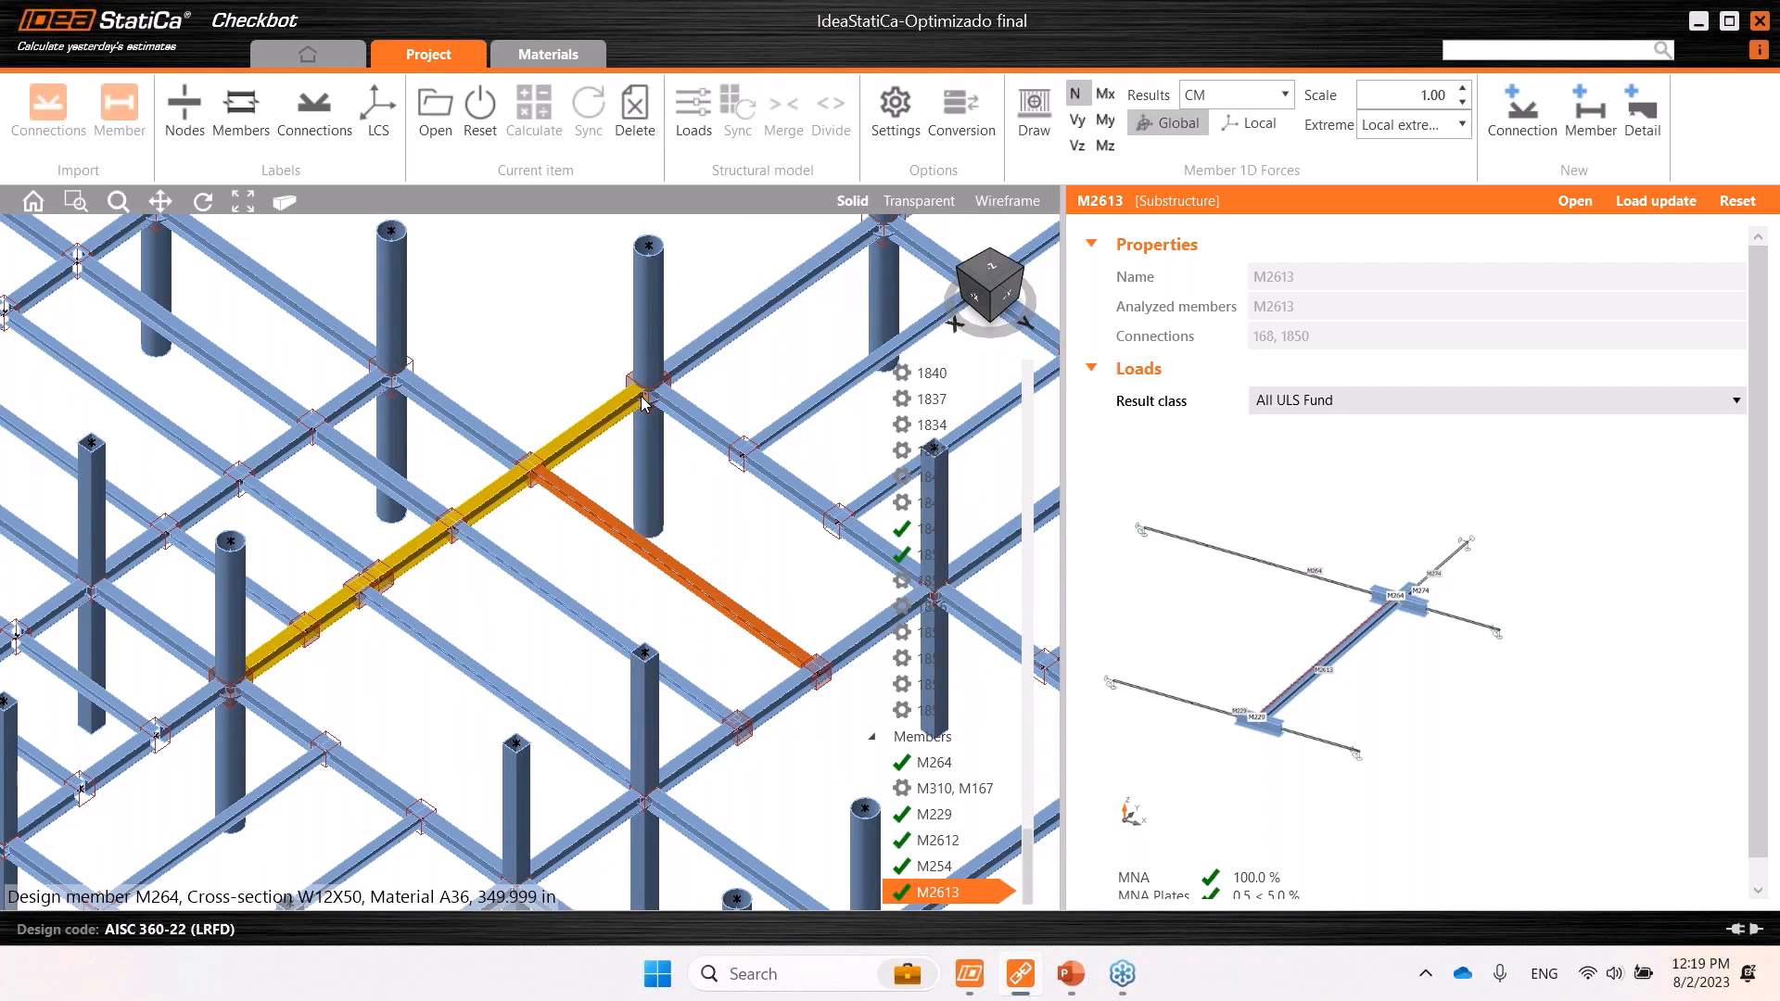
scroll(377, 579, "down", 2)
middle_click_drag(491, 598, 507, 610)
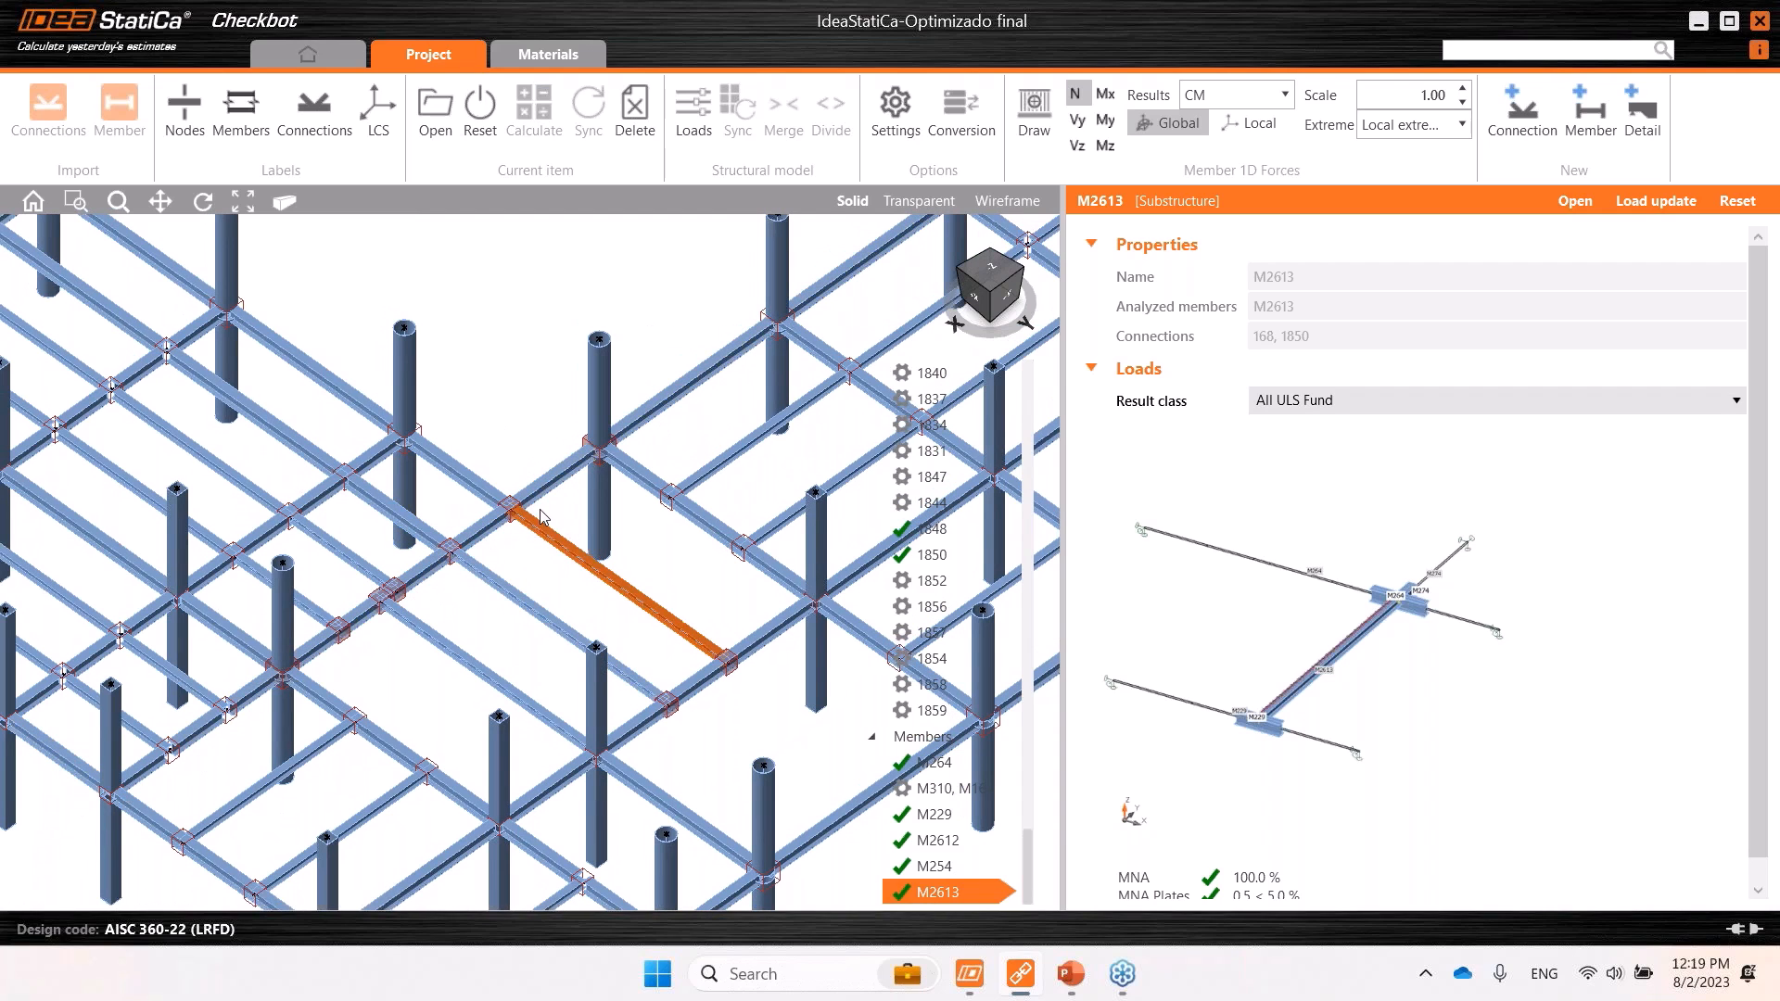
middle_click_drag(666, 629, 628, 631)
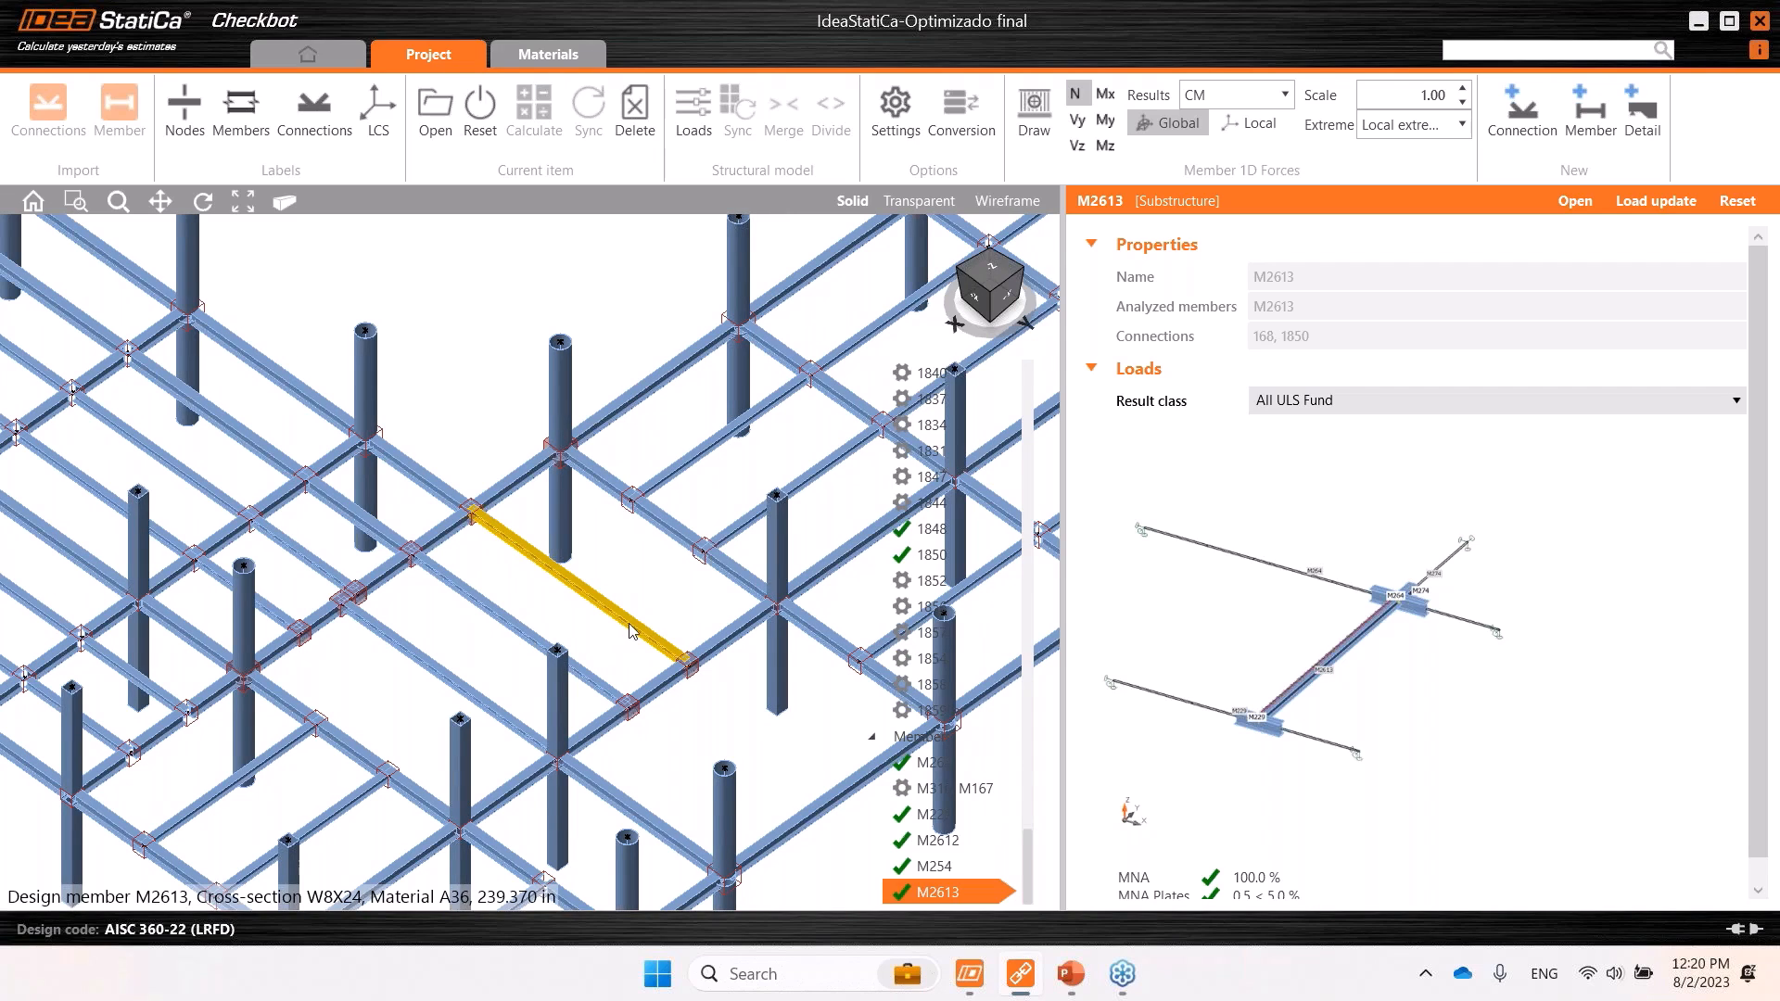
Open substructure M2613 in the Member application and view its loads and end forces for load effect 190:S10.
right_click(943, 892)
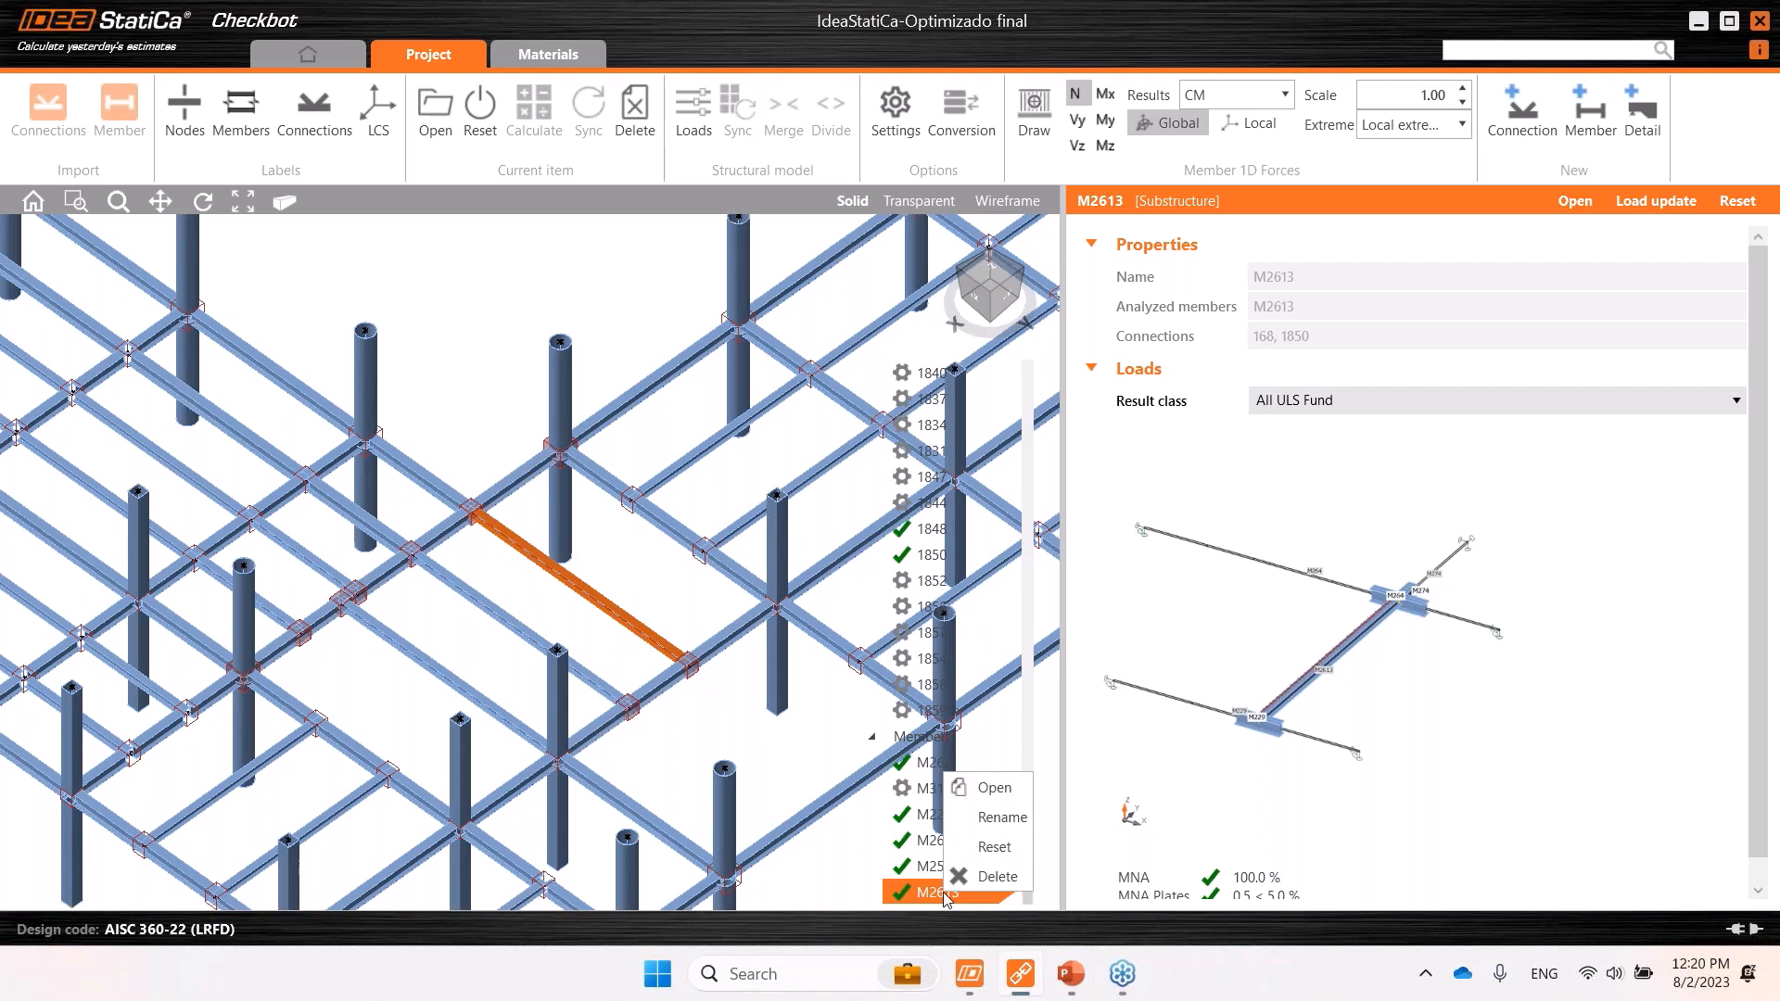
left_click(993, 788)
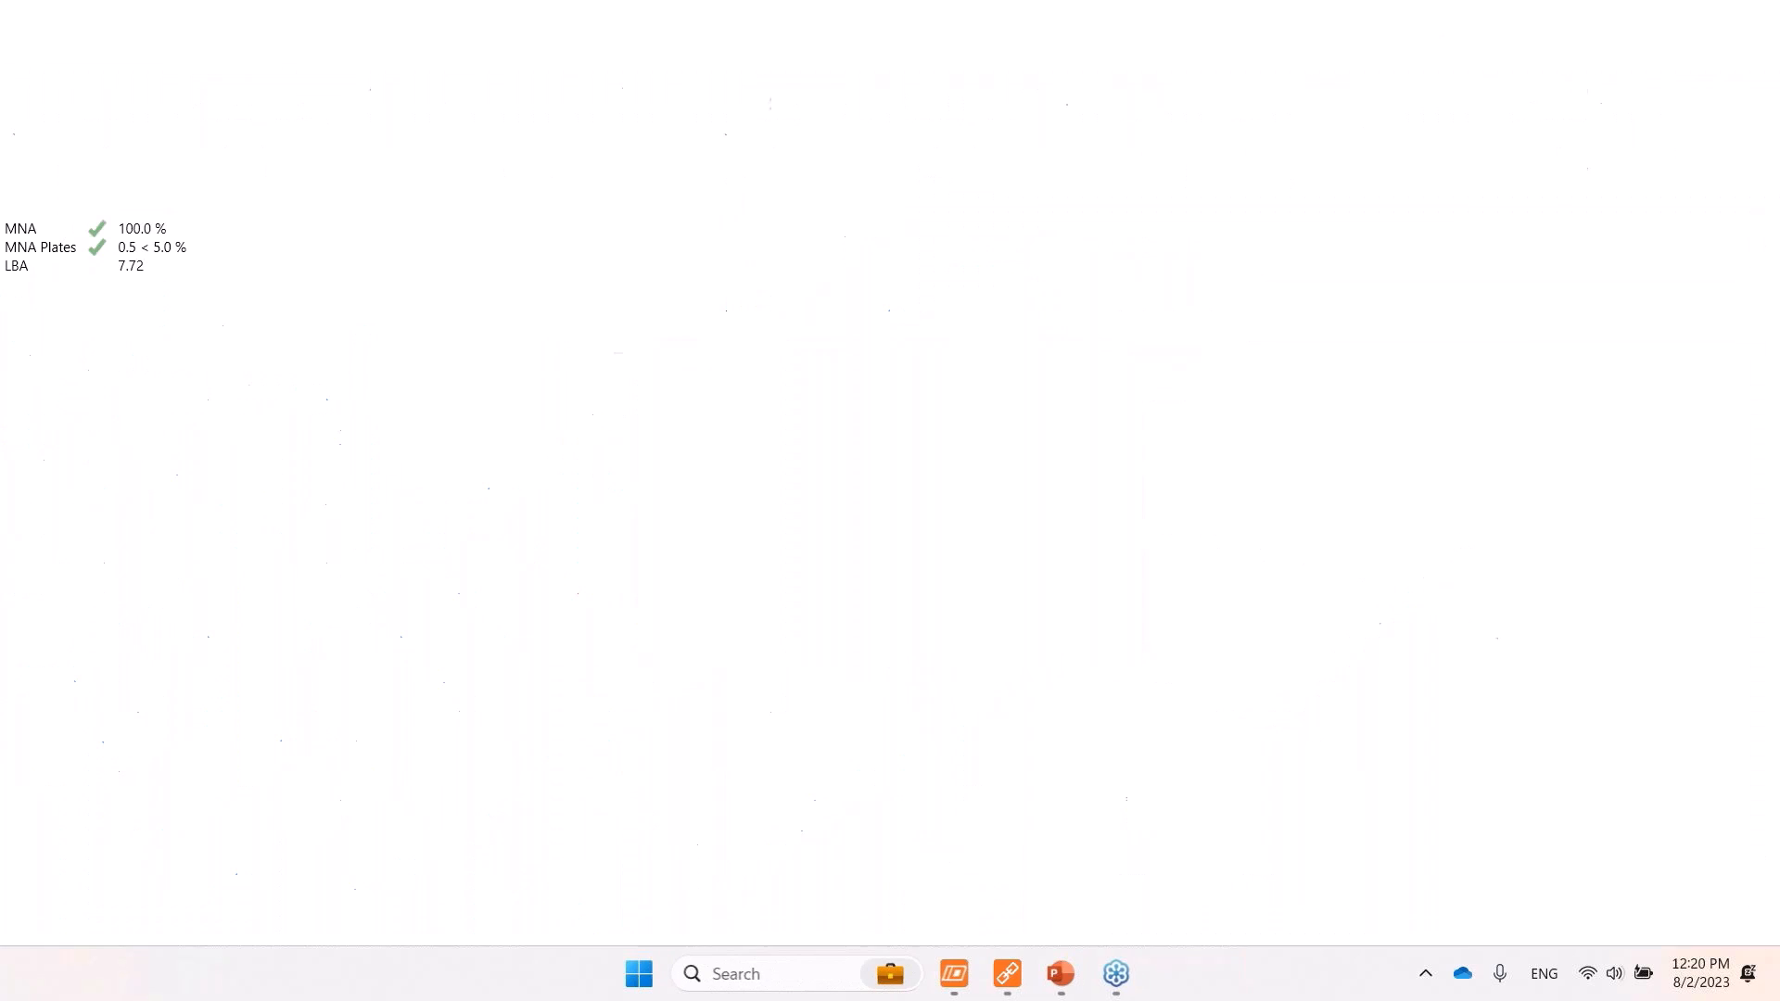
scroll(546, 635, "up", 4)
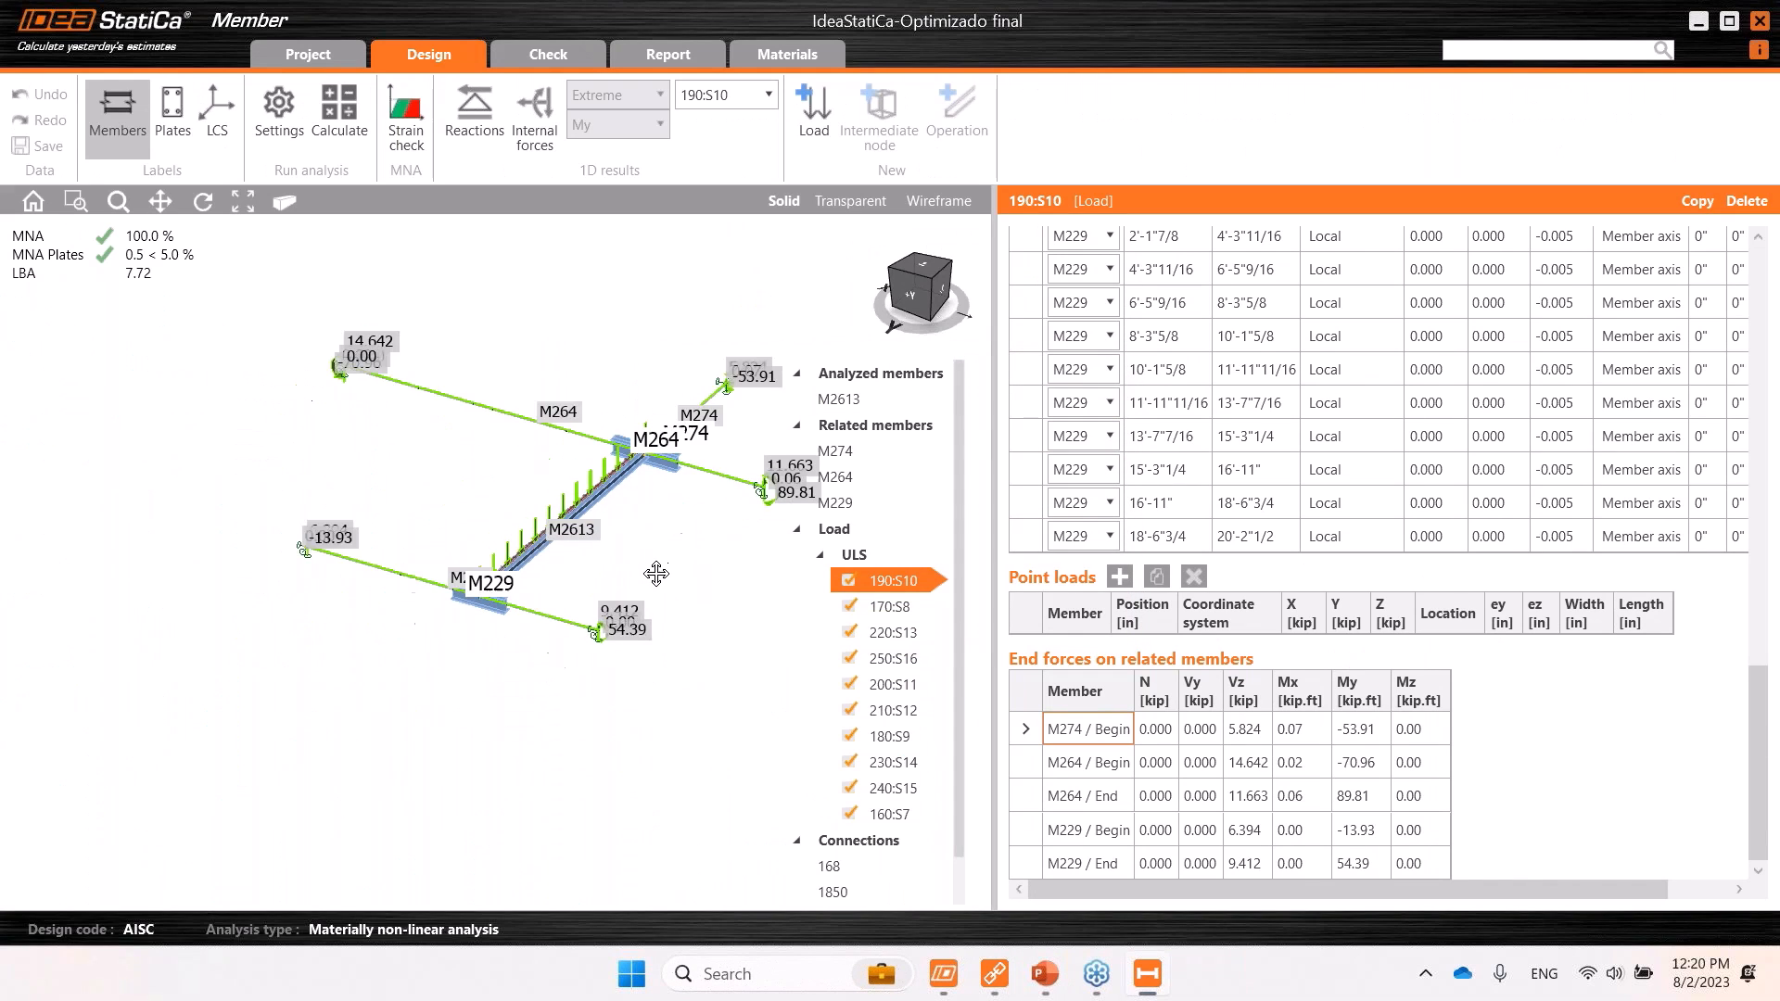
scroll(534, 605, "down", 3)
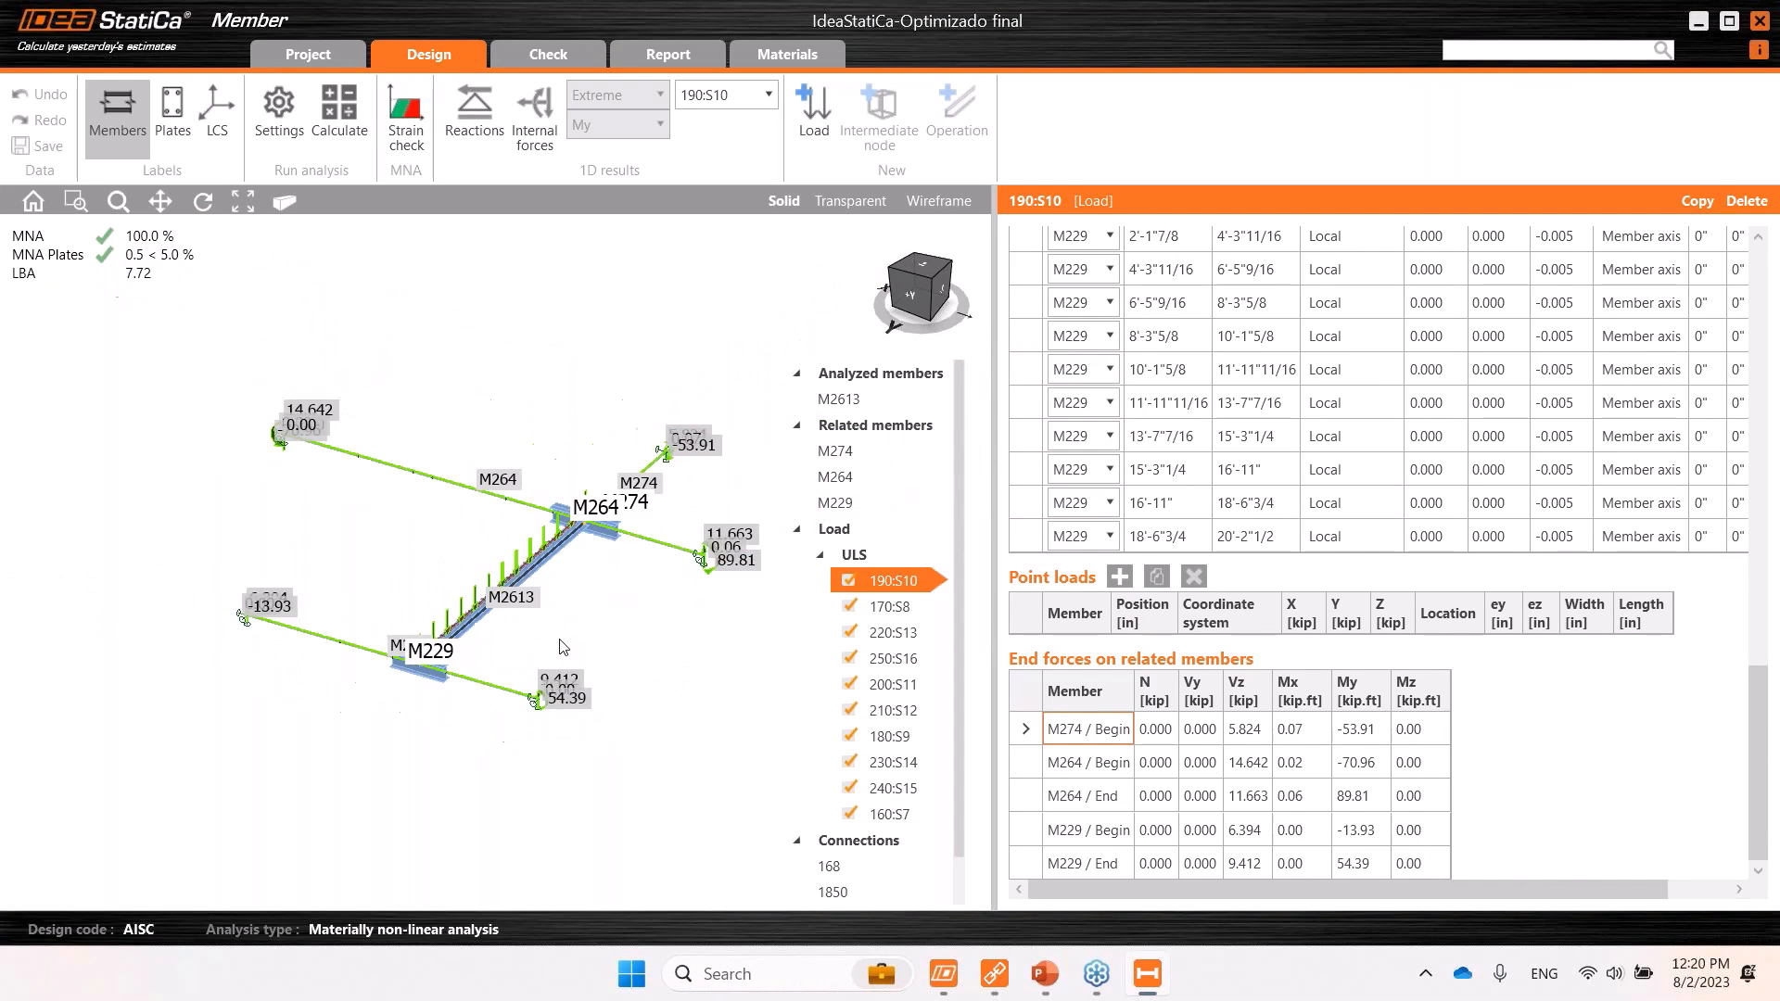
Hide the member labels and examine the 190:S10 loads on beam M2613 and its related members.
left_click(133, 131)
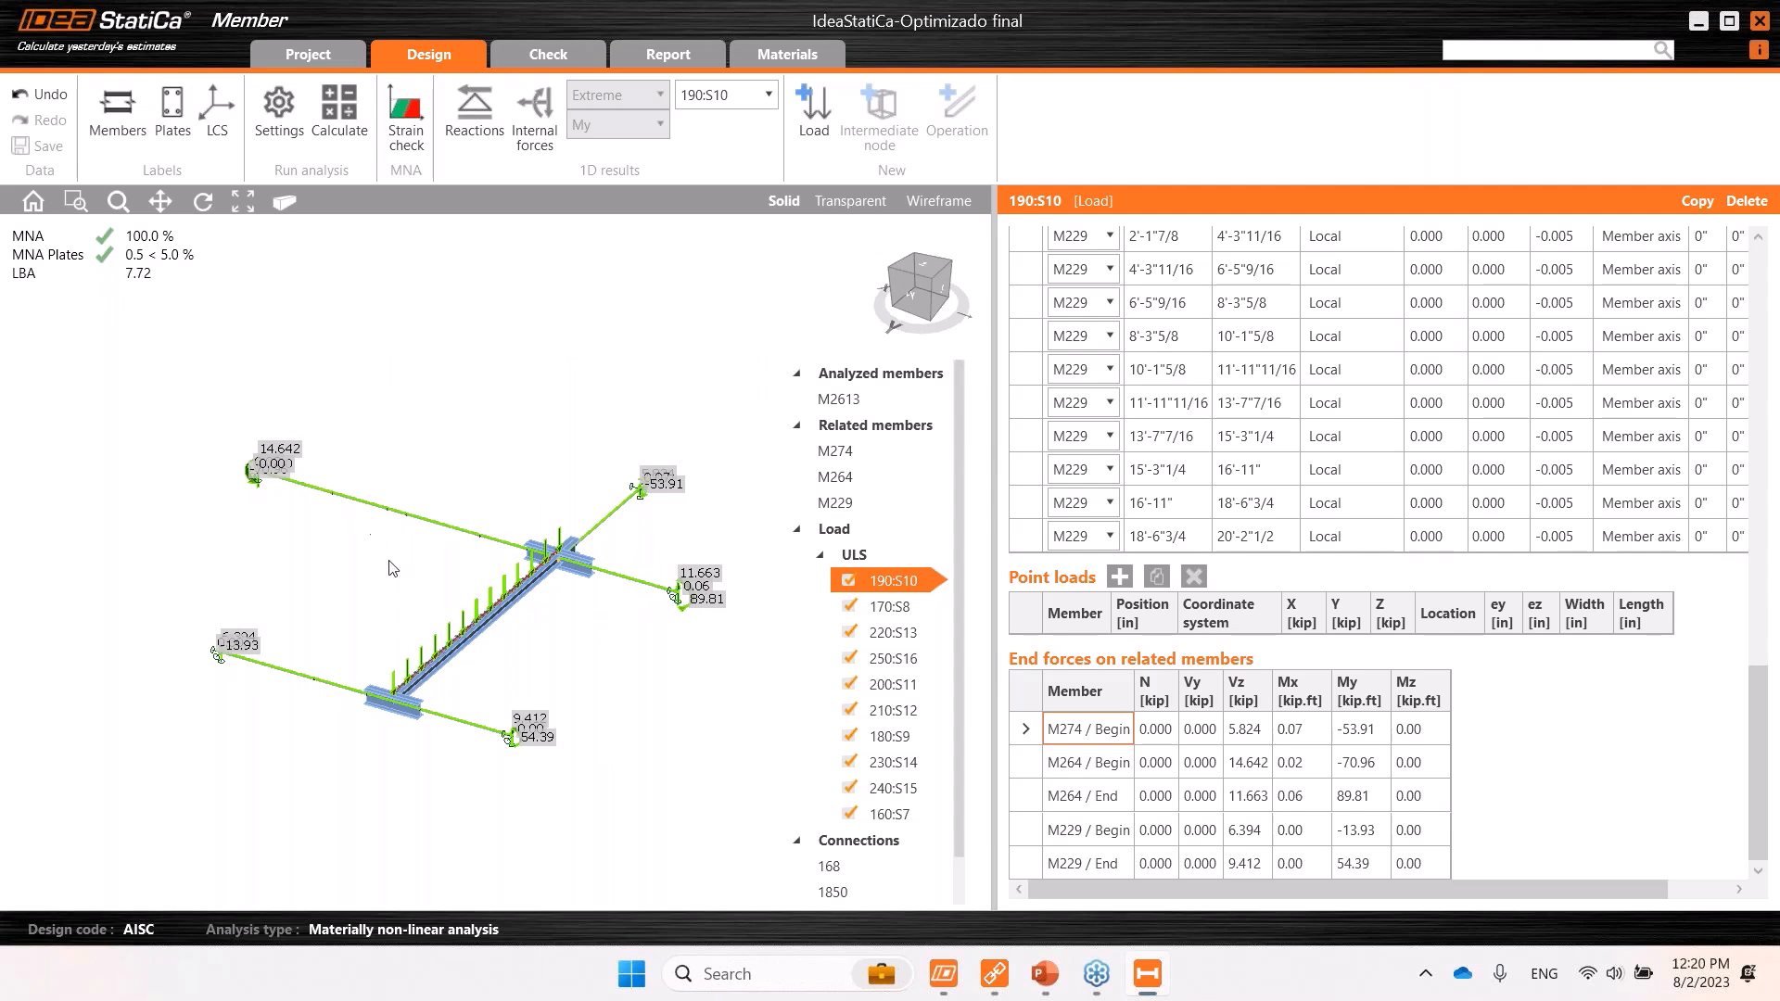
scroll(475, 709, "up", 2)
middle_click_drag(475, 709, 370, 748)
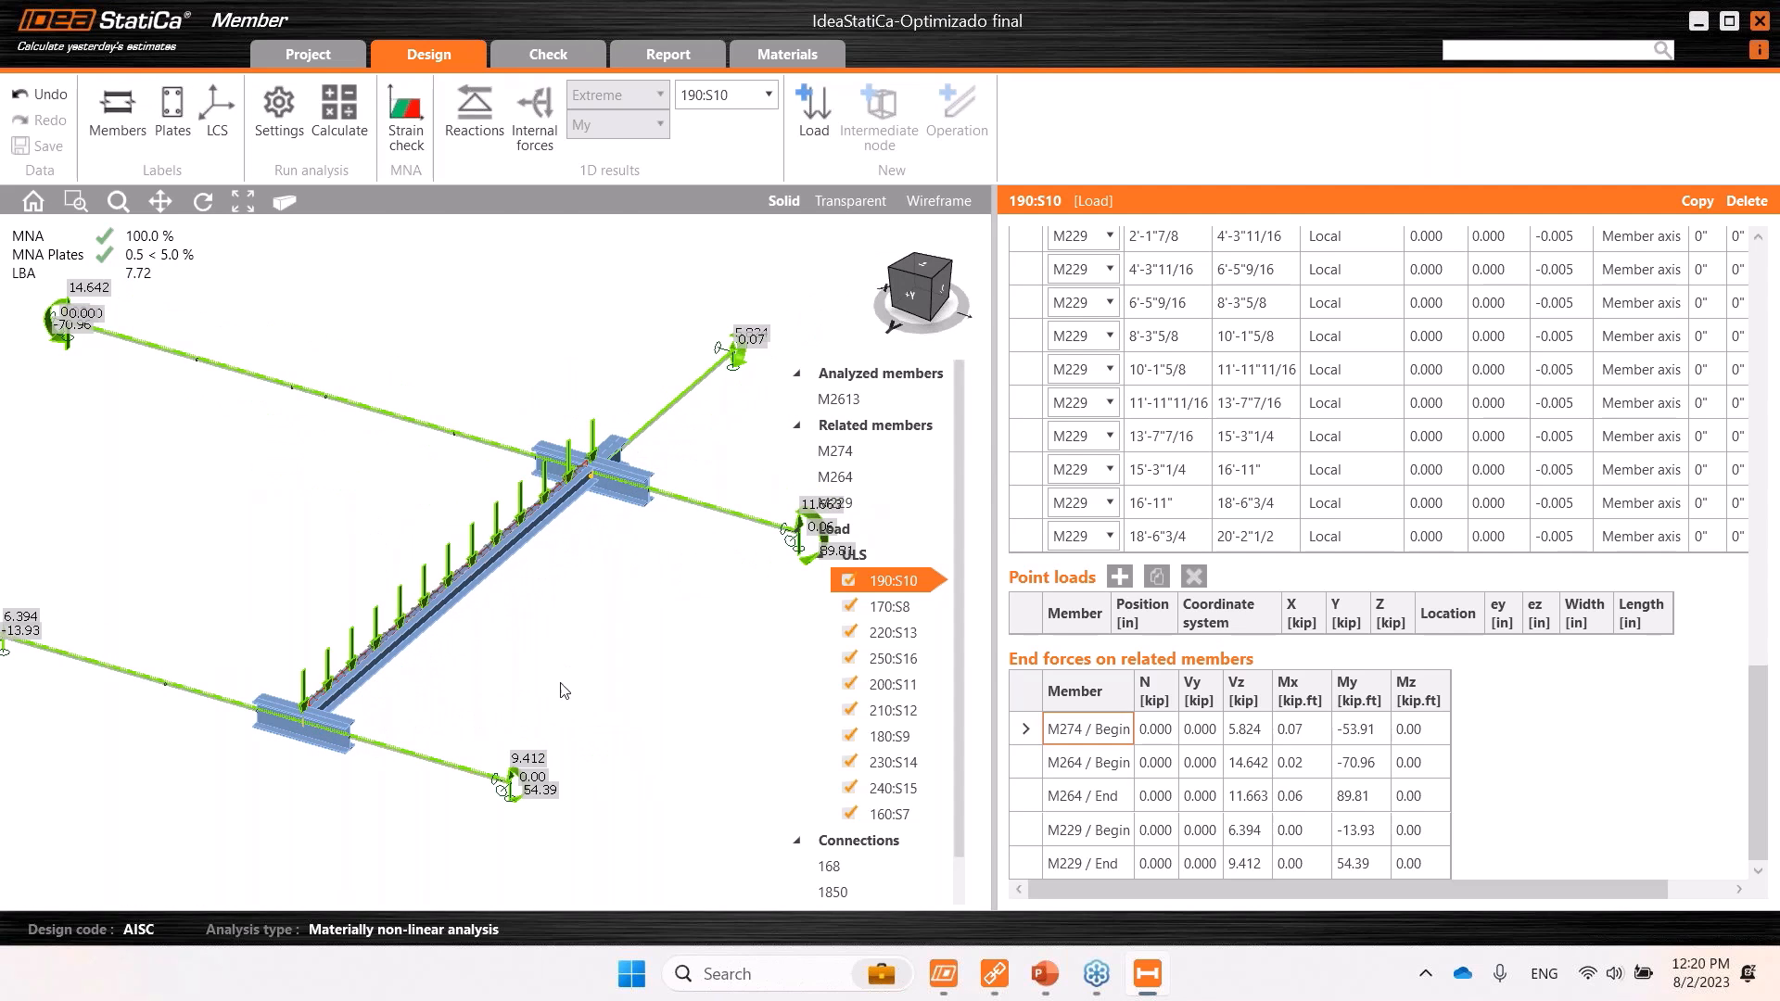
scroll(651, 664, "down", 3)
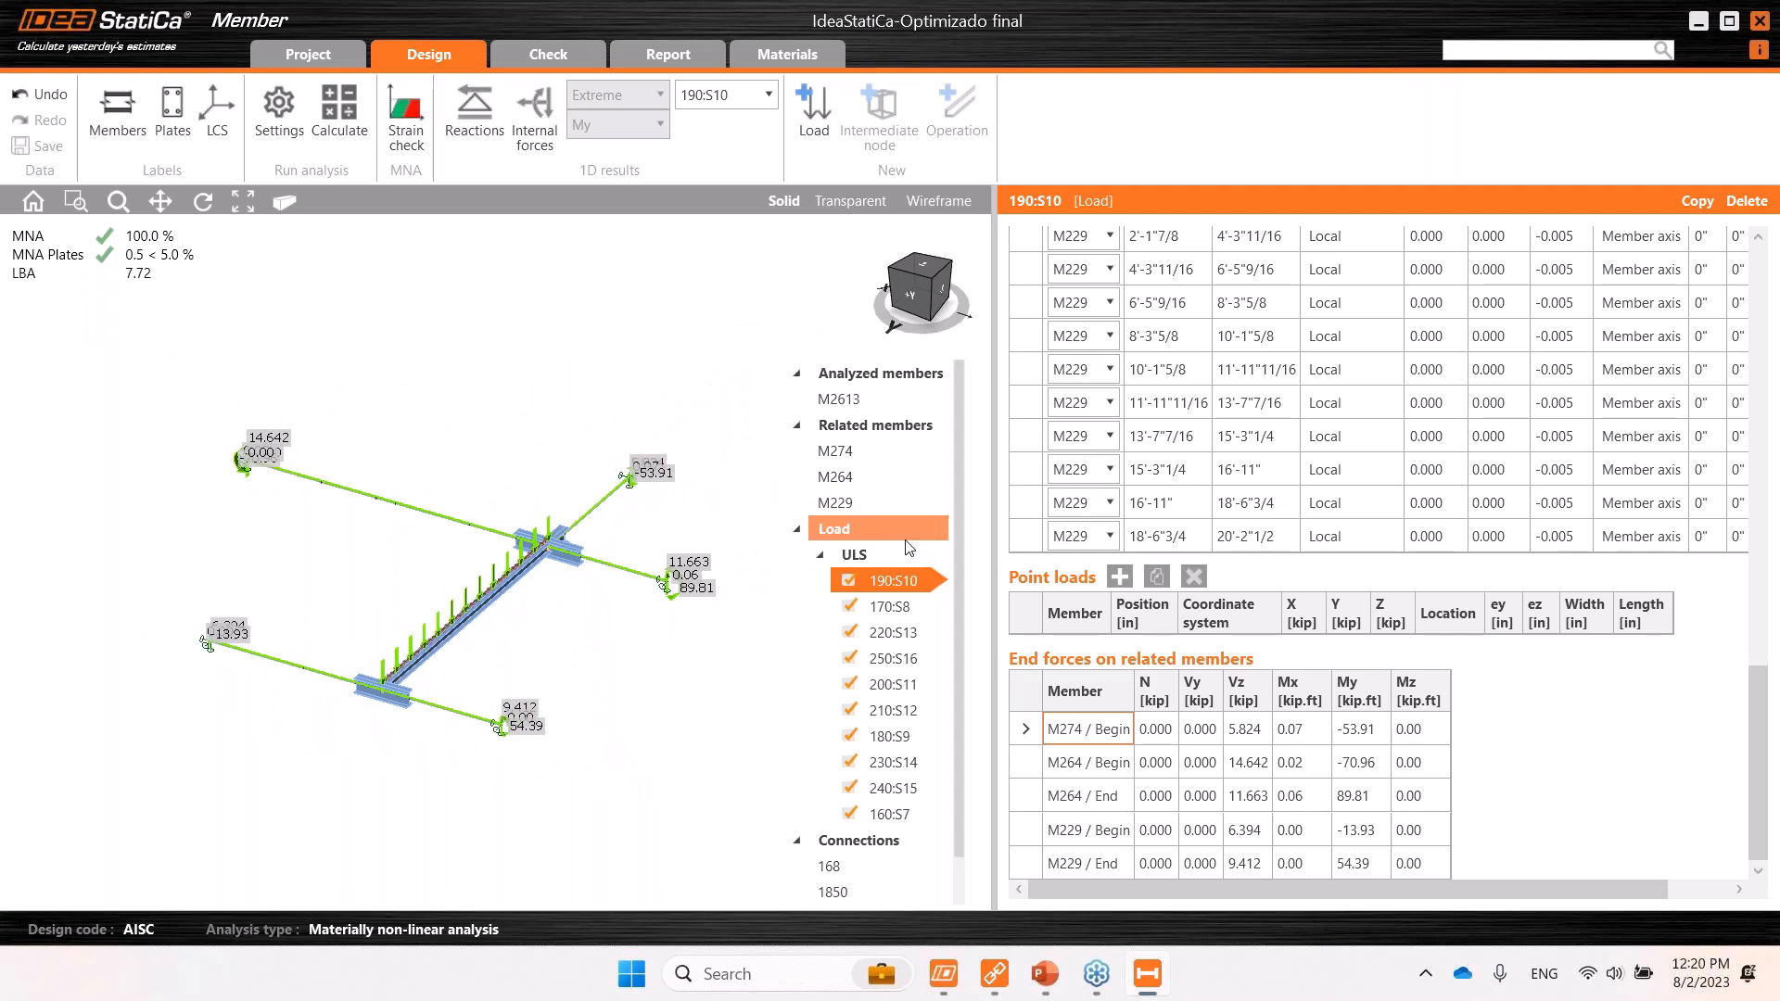
Show analyzed member M2613 and related member M274, and examine M274's cross-section and end supports.
left_click(879, 401)
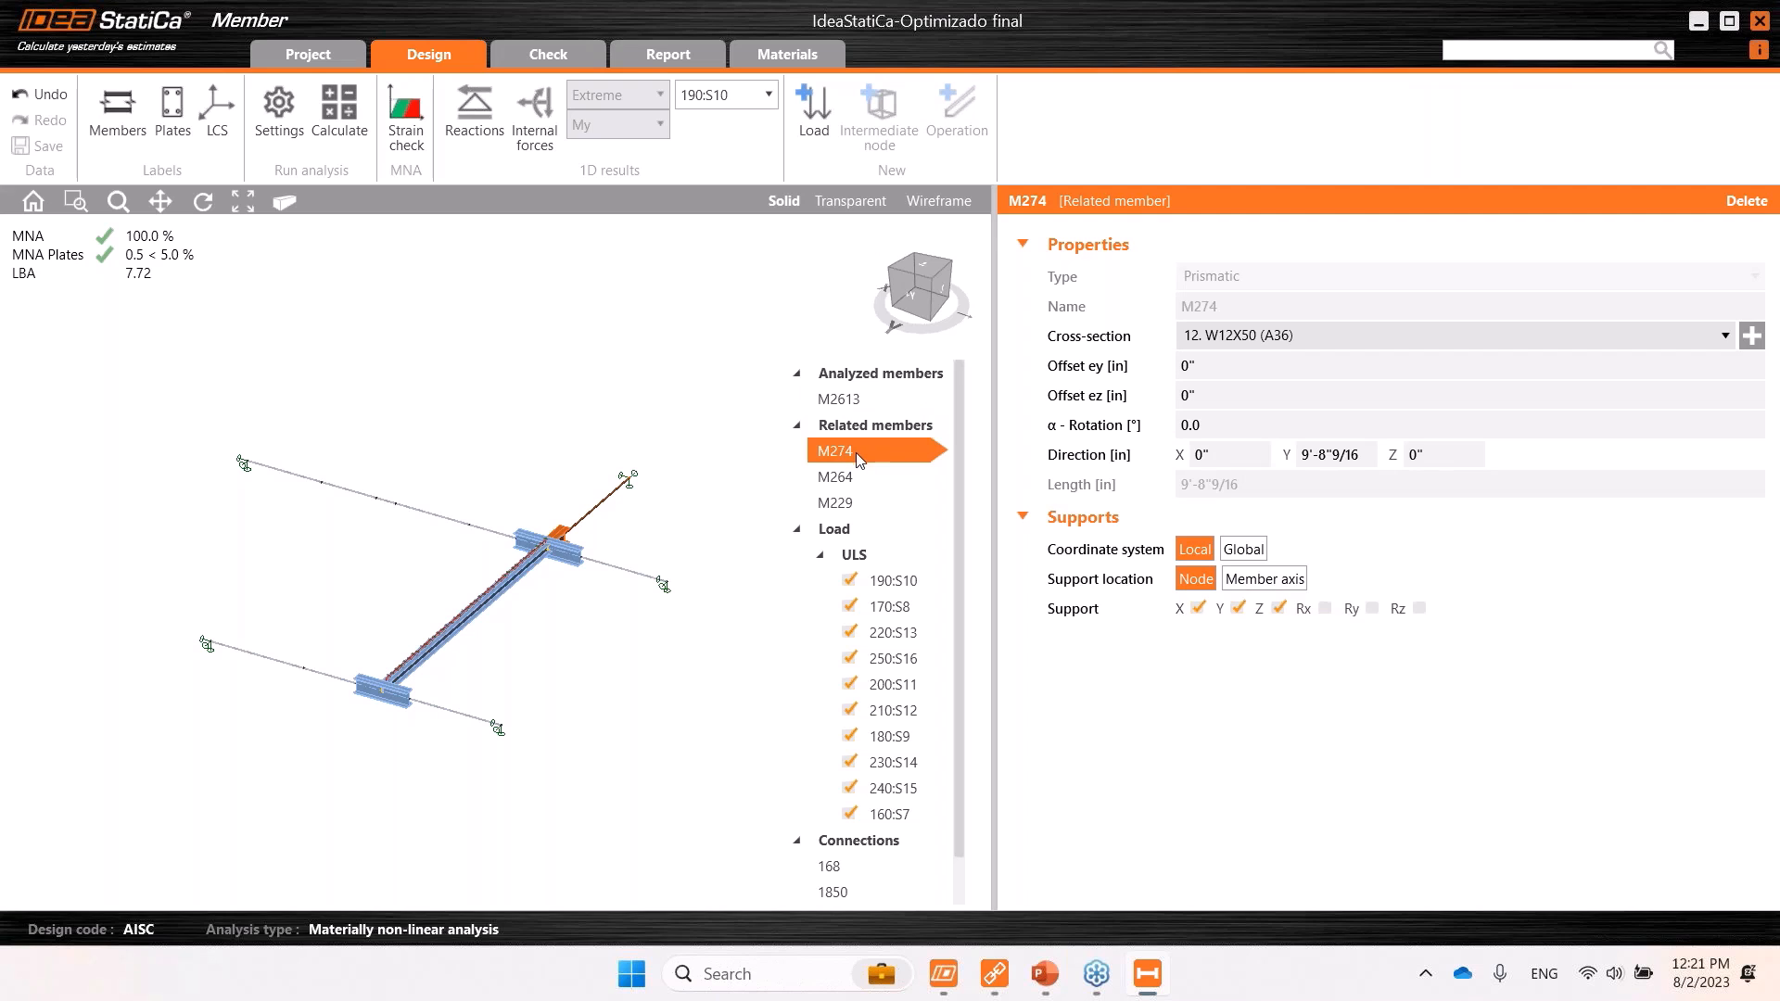
scroll(649, 539, "up", 5)
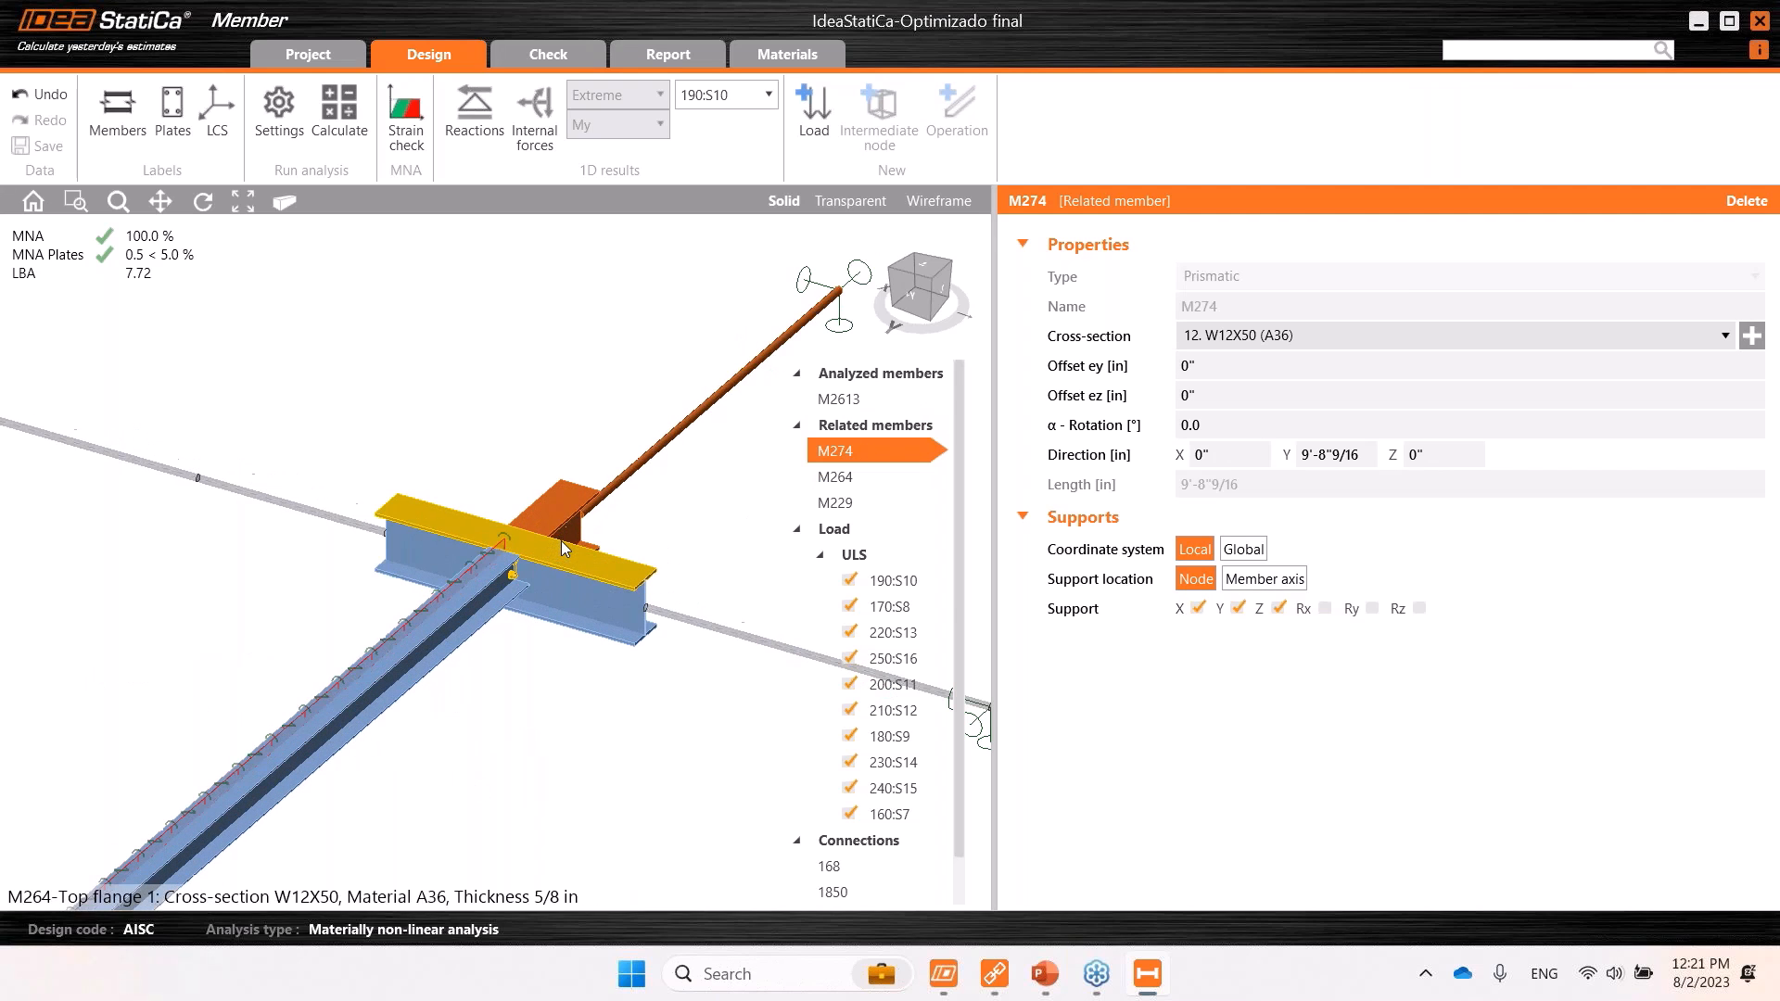
scroll(632, 536, "down", 2)
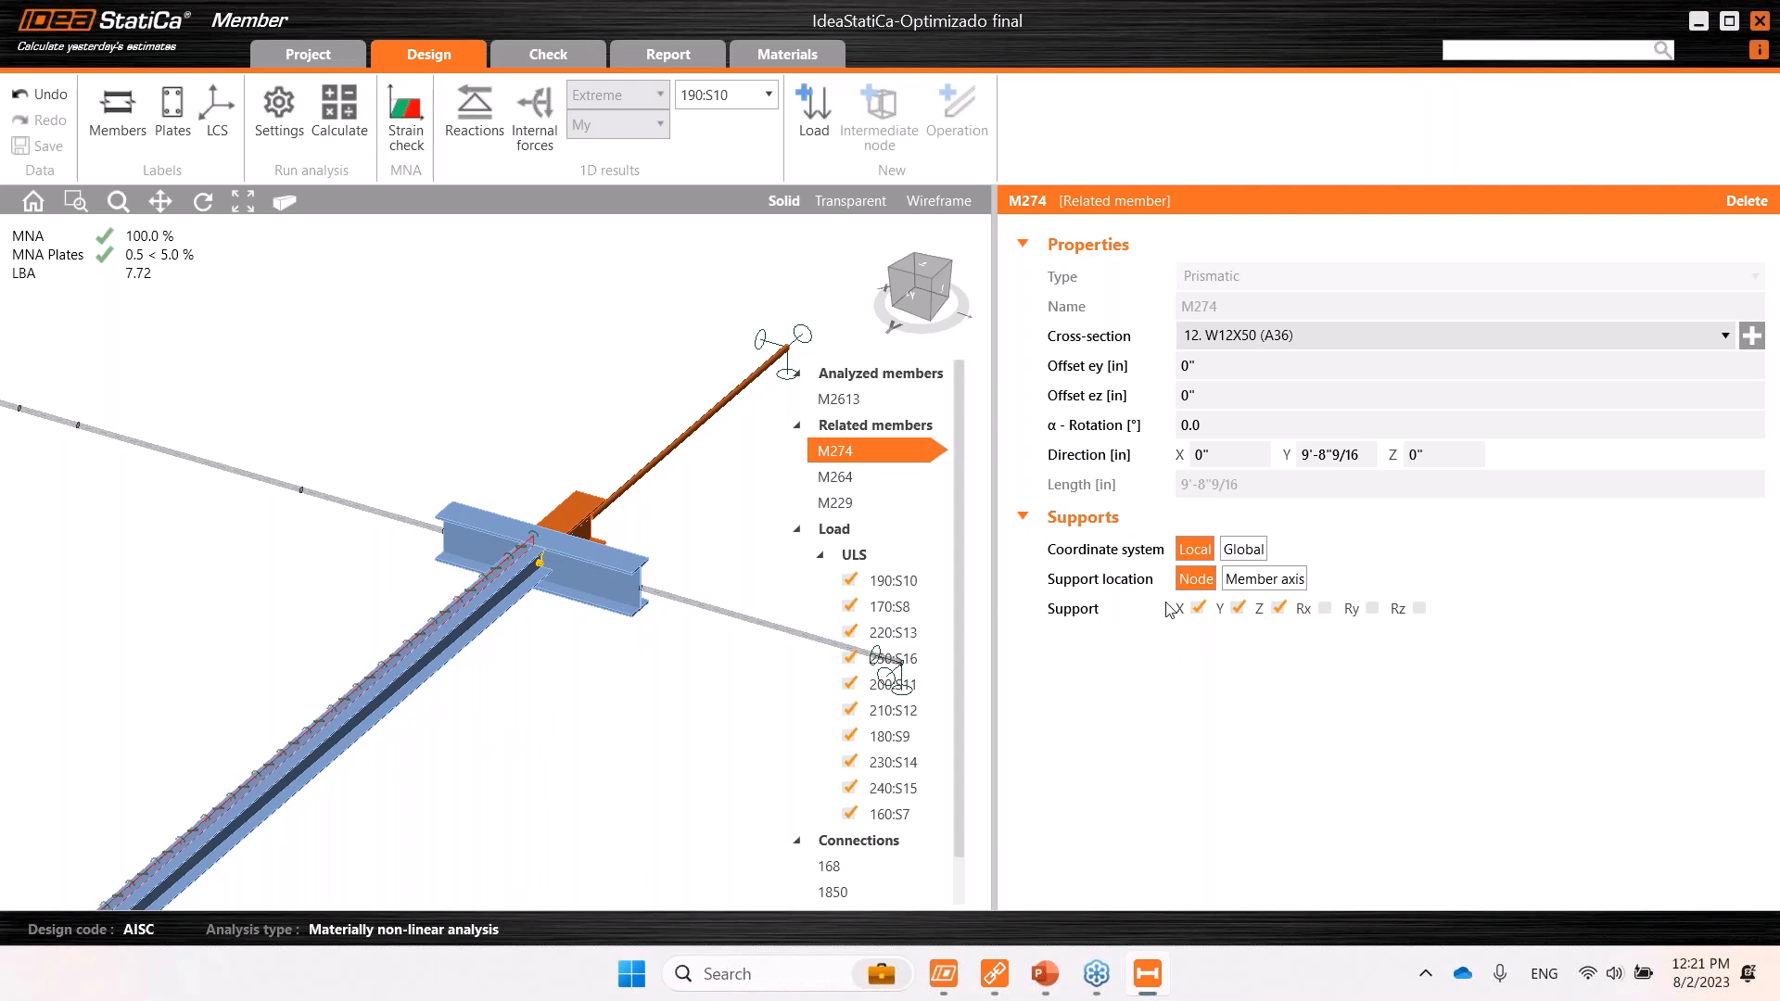
middle_click_drag(789, 358, 607, 432)
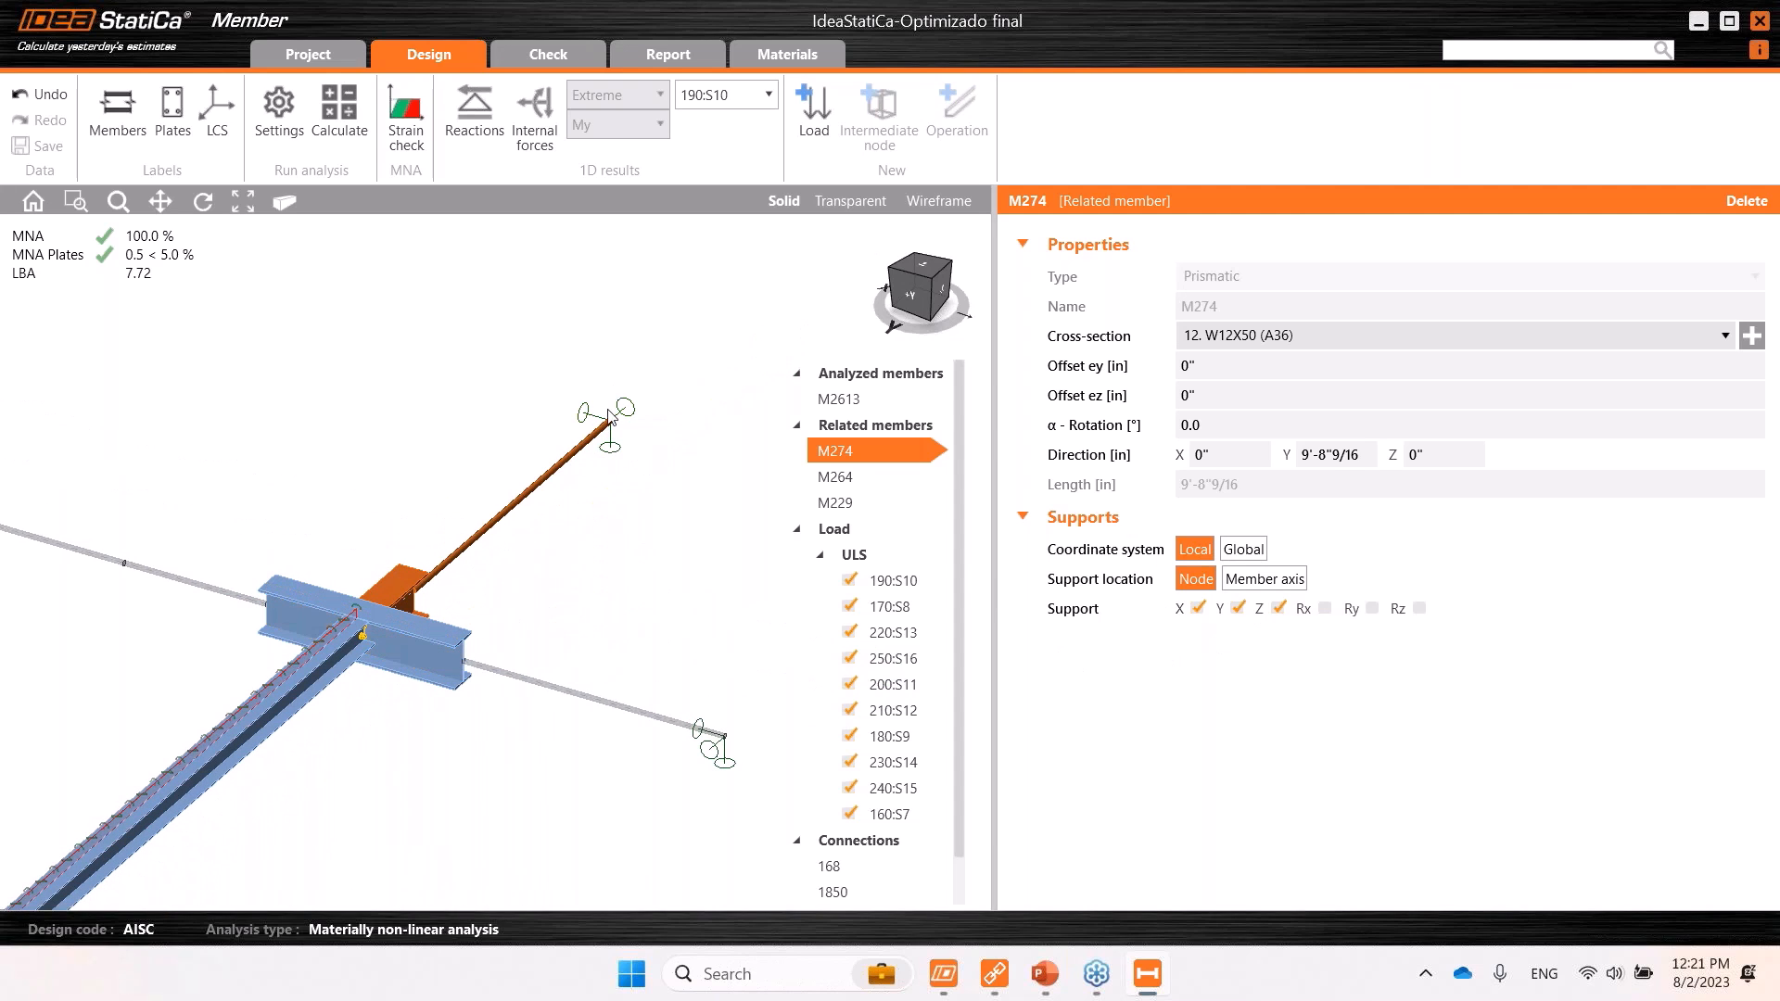
right_click_drag(566, 473, 394, 647)
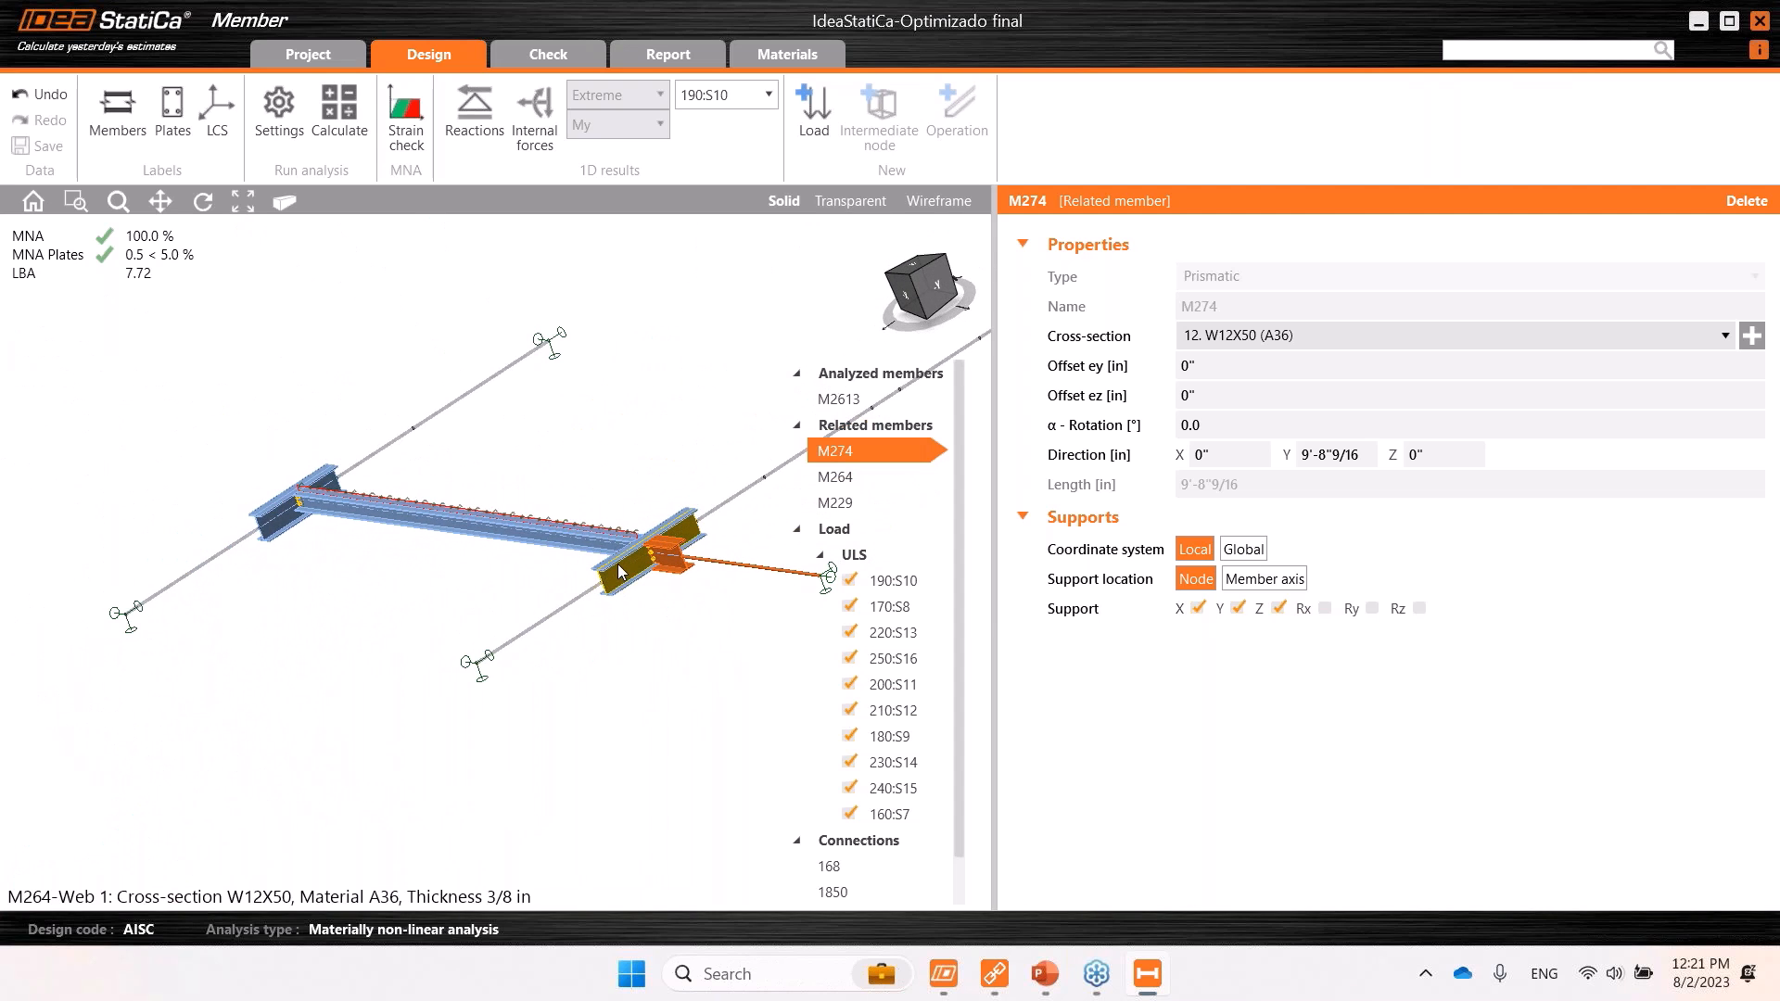
Examine the bolted fin plate connection of M274 to M264, and show related members M264 and M229.
scroll(616, 573, "up", 3)
right_click_drag(677, 593, 544, 401)
scroll(547, 427, "up", 10)
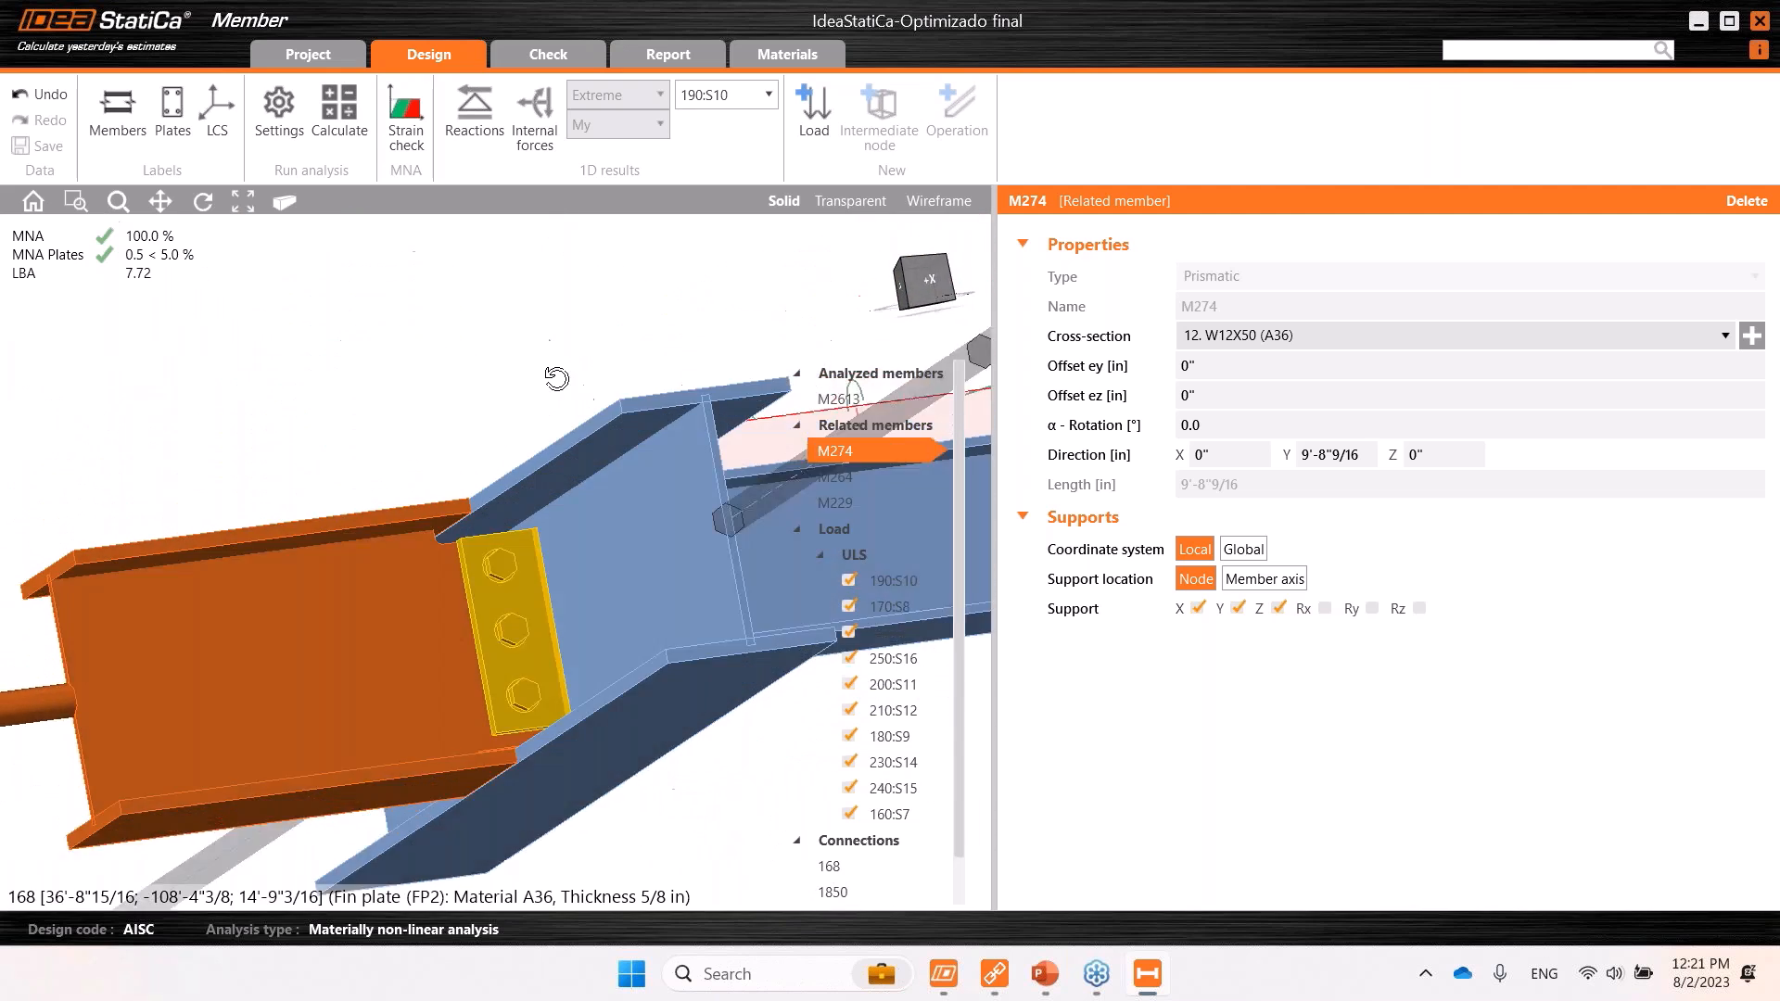
scroll(556, 460, "down", 8)
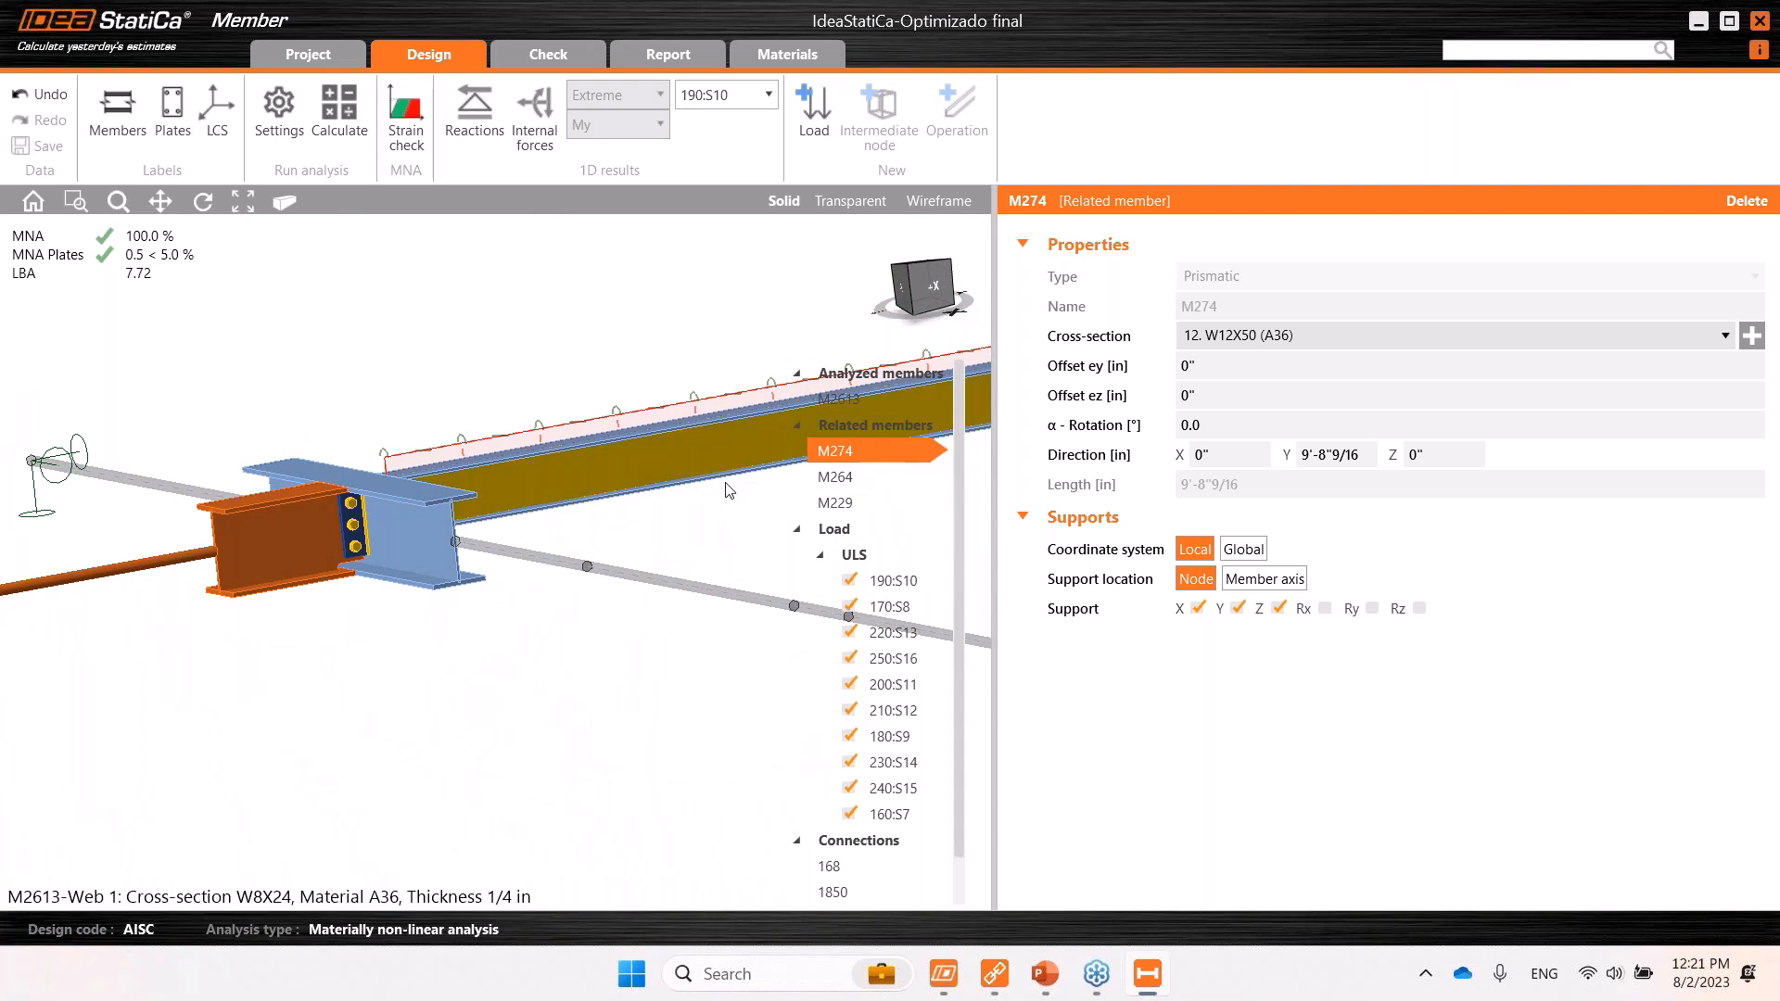
left_click(837, 479)
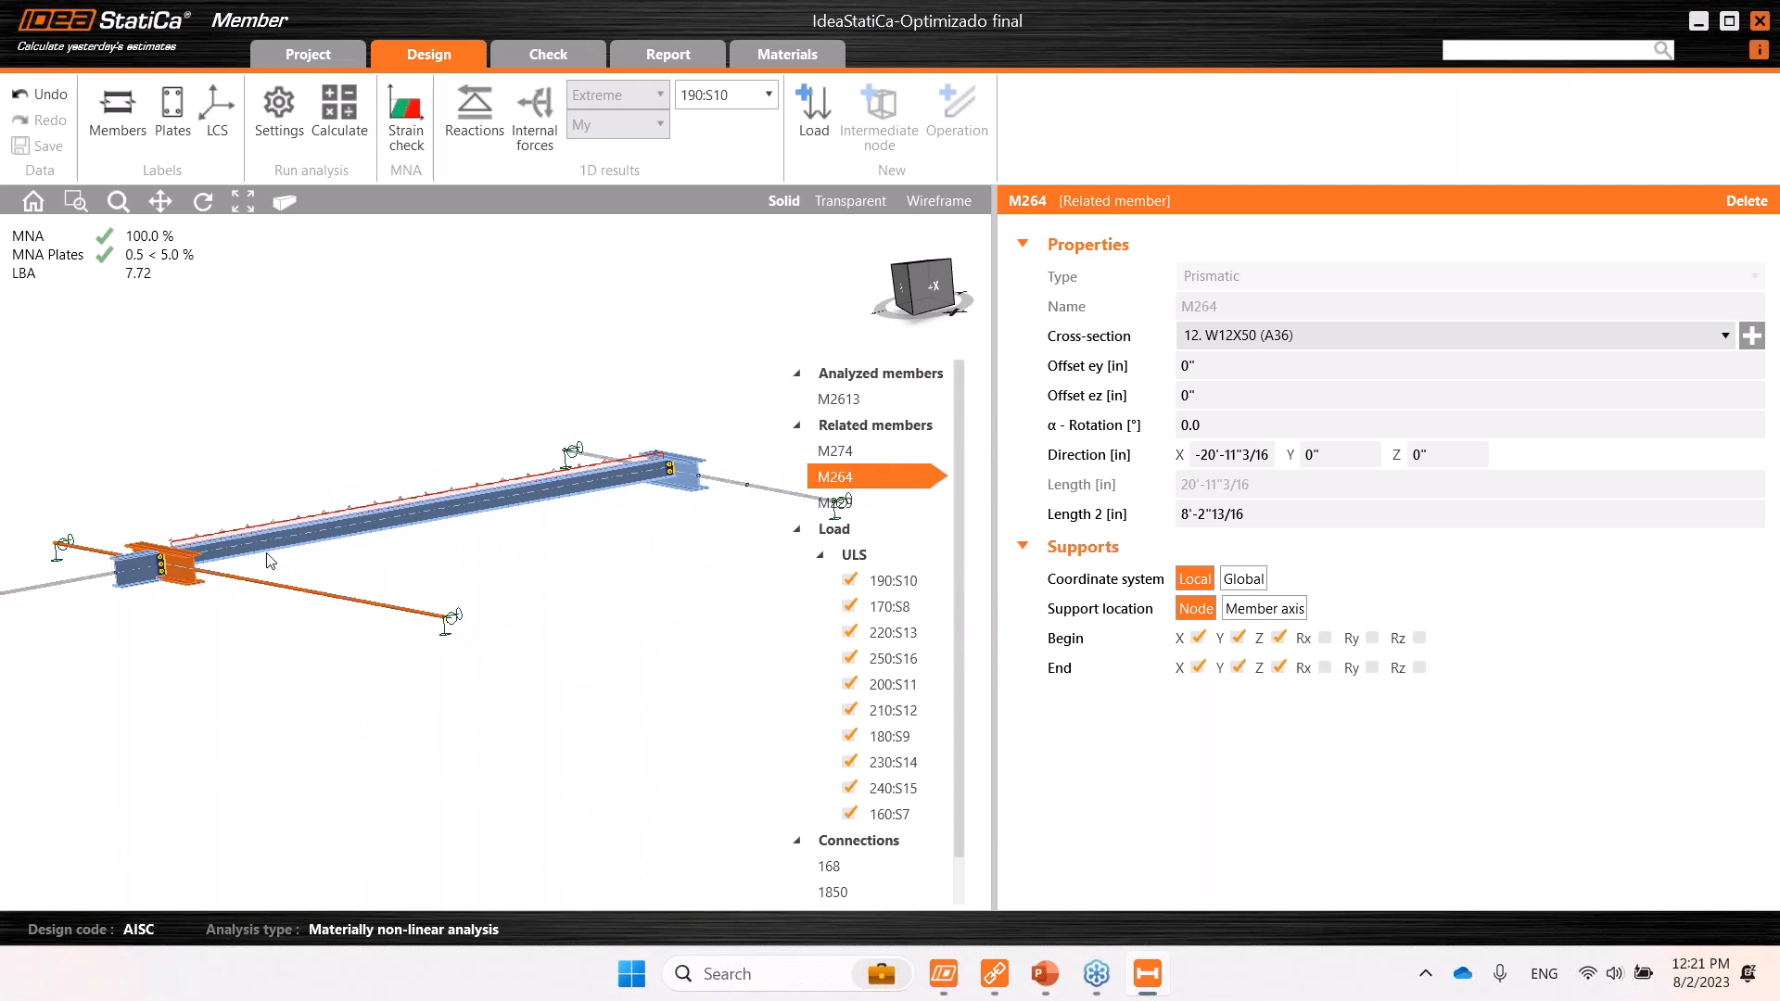
left_click(853, 505)
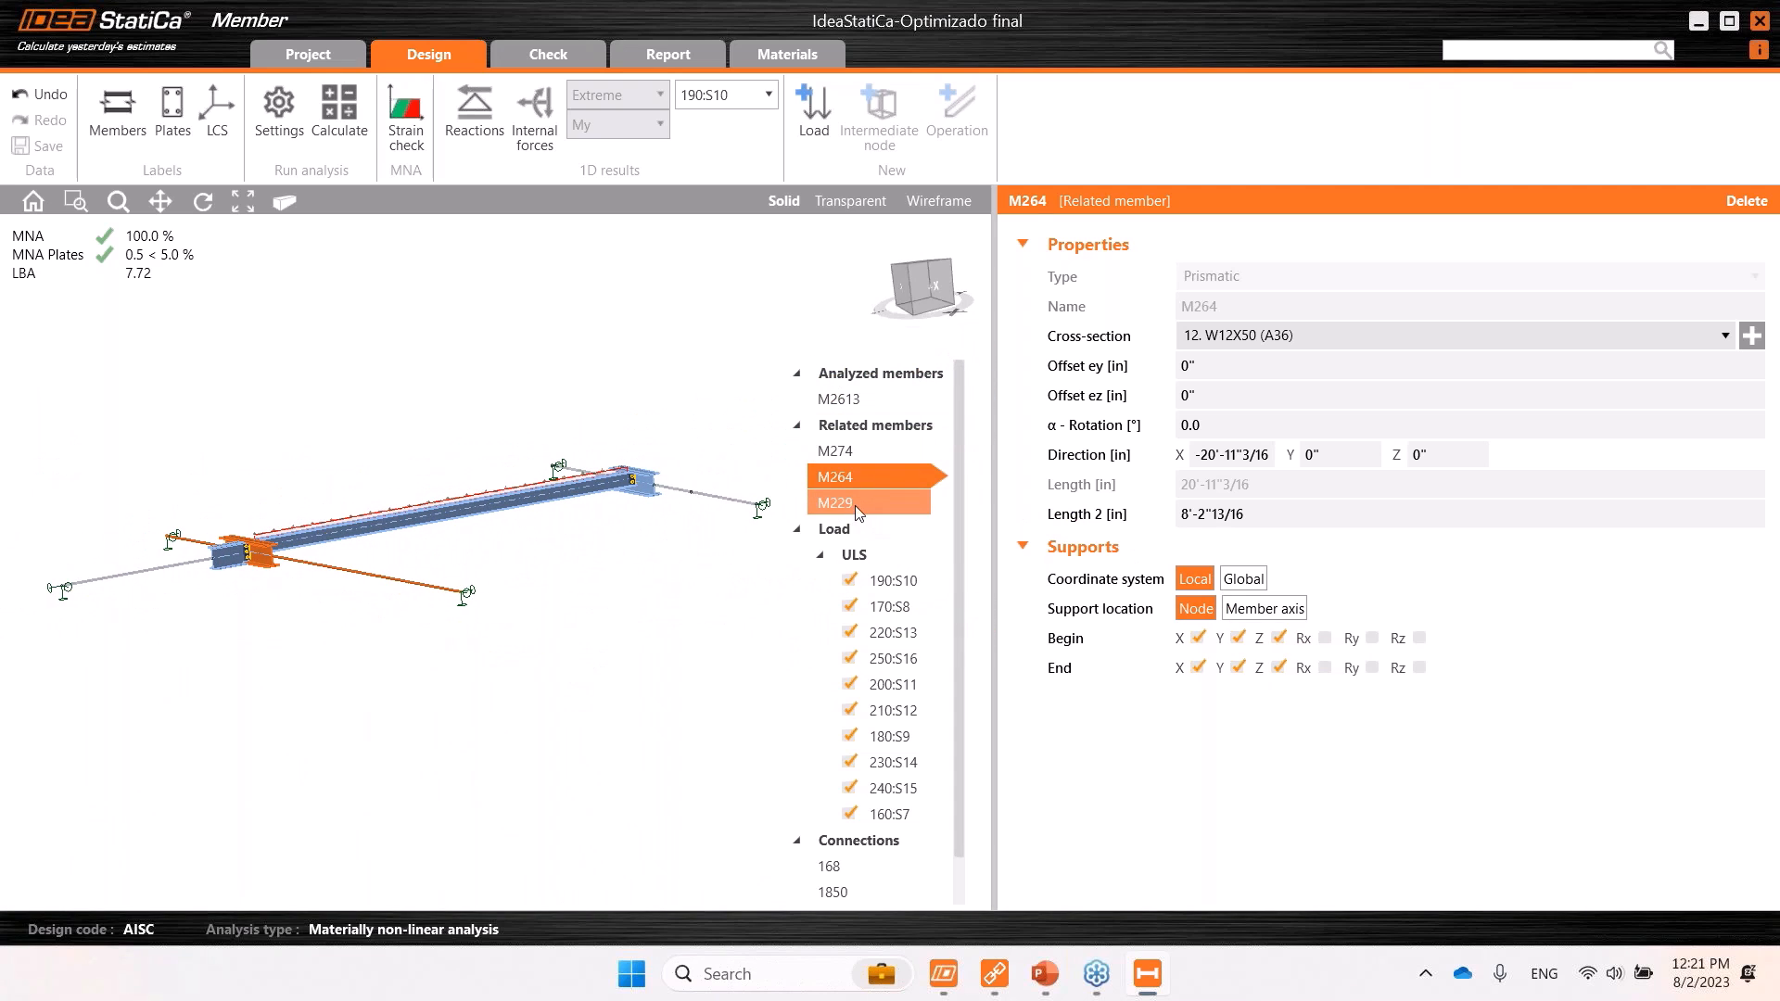
Show load effect 190:S10, widen its data area and review the line loads on M2613, M274 and M264.
left_click(908, 586)
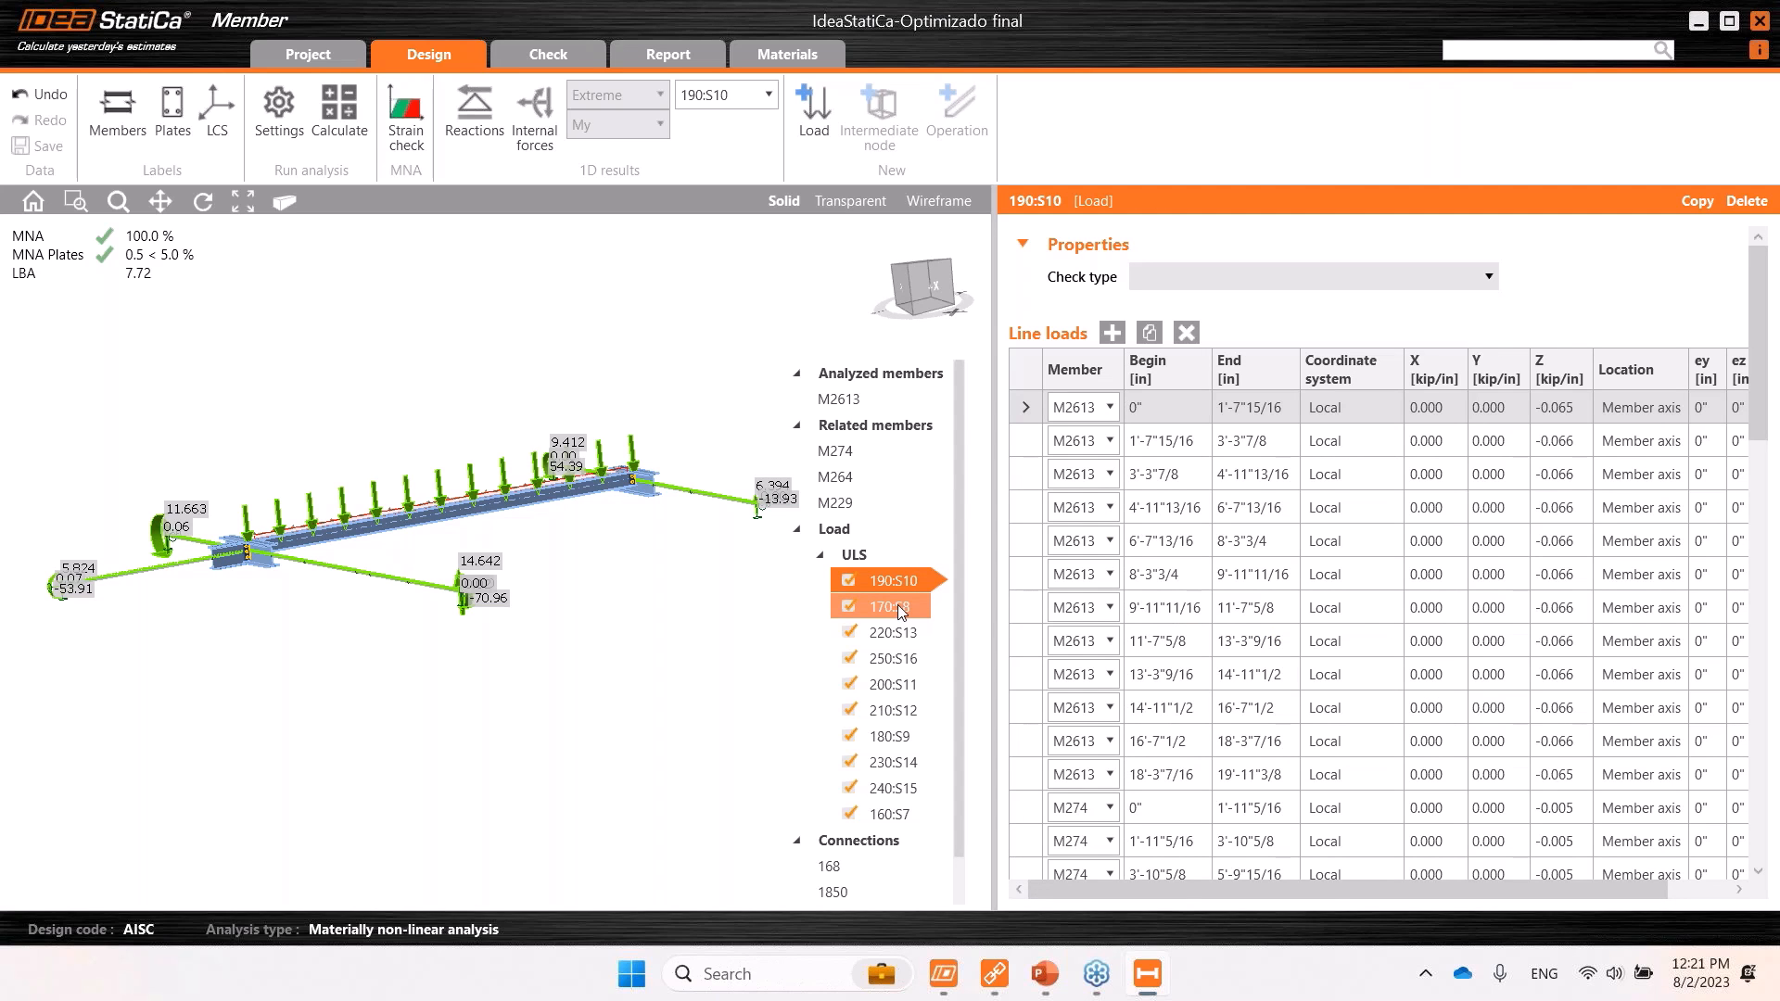
left_click_drag(993, 610, 931, 619)
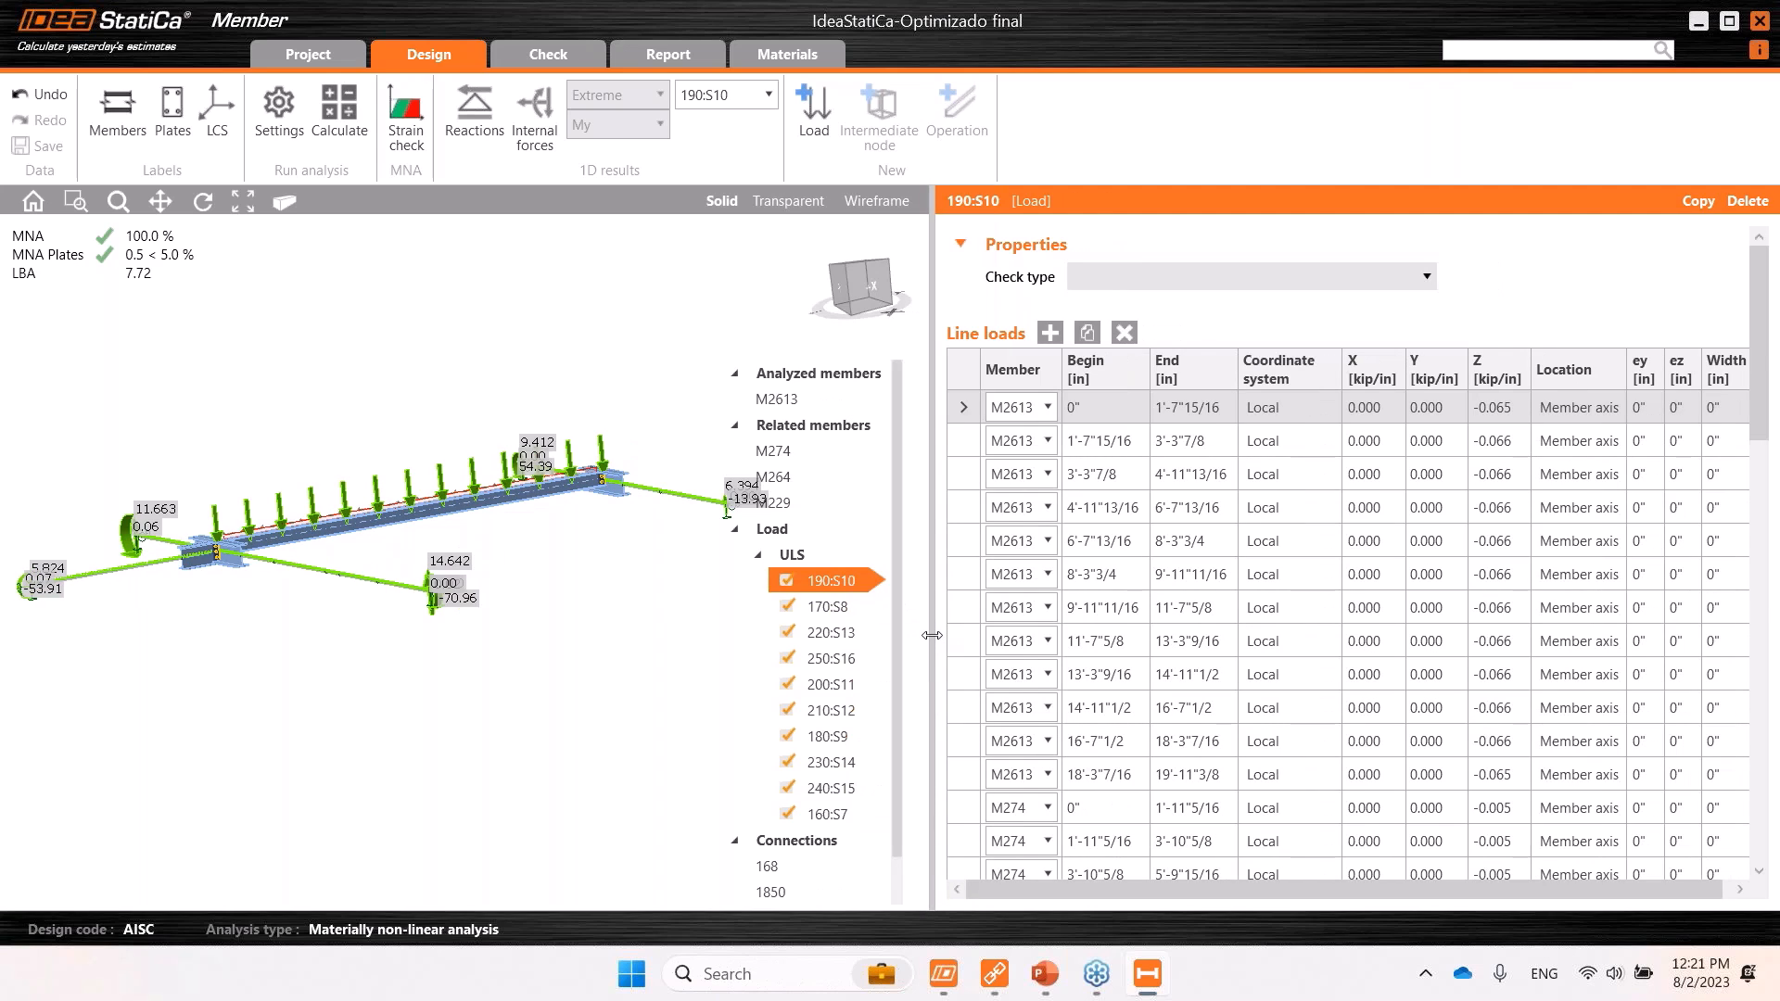
scroll(1230, 588, "down", 3)
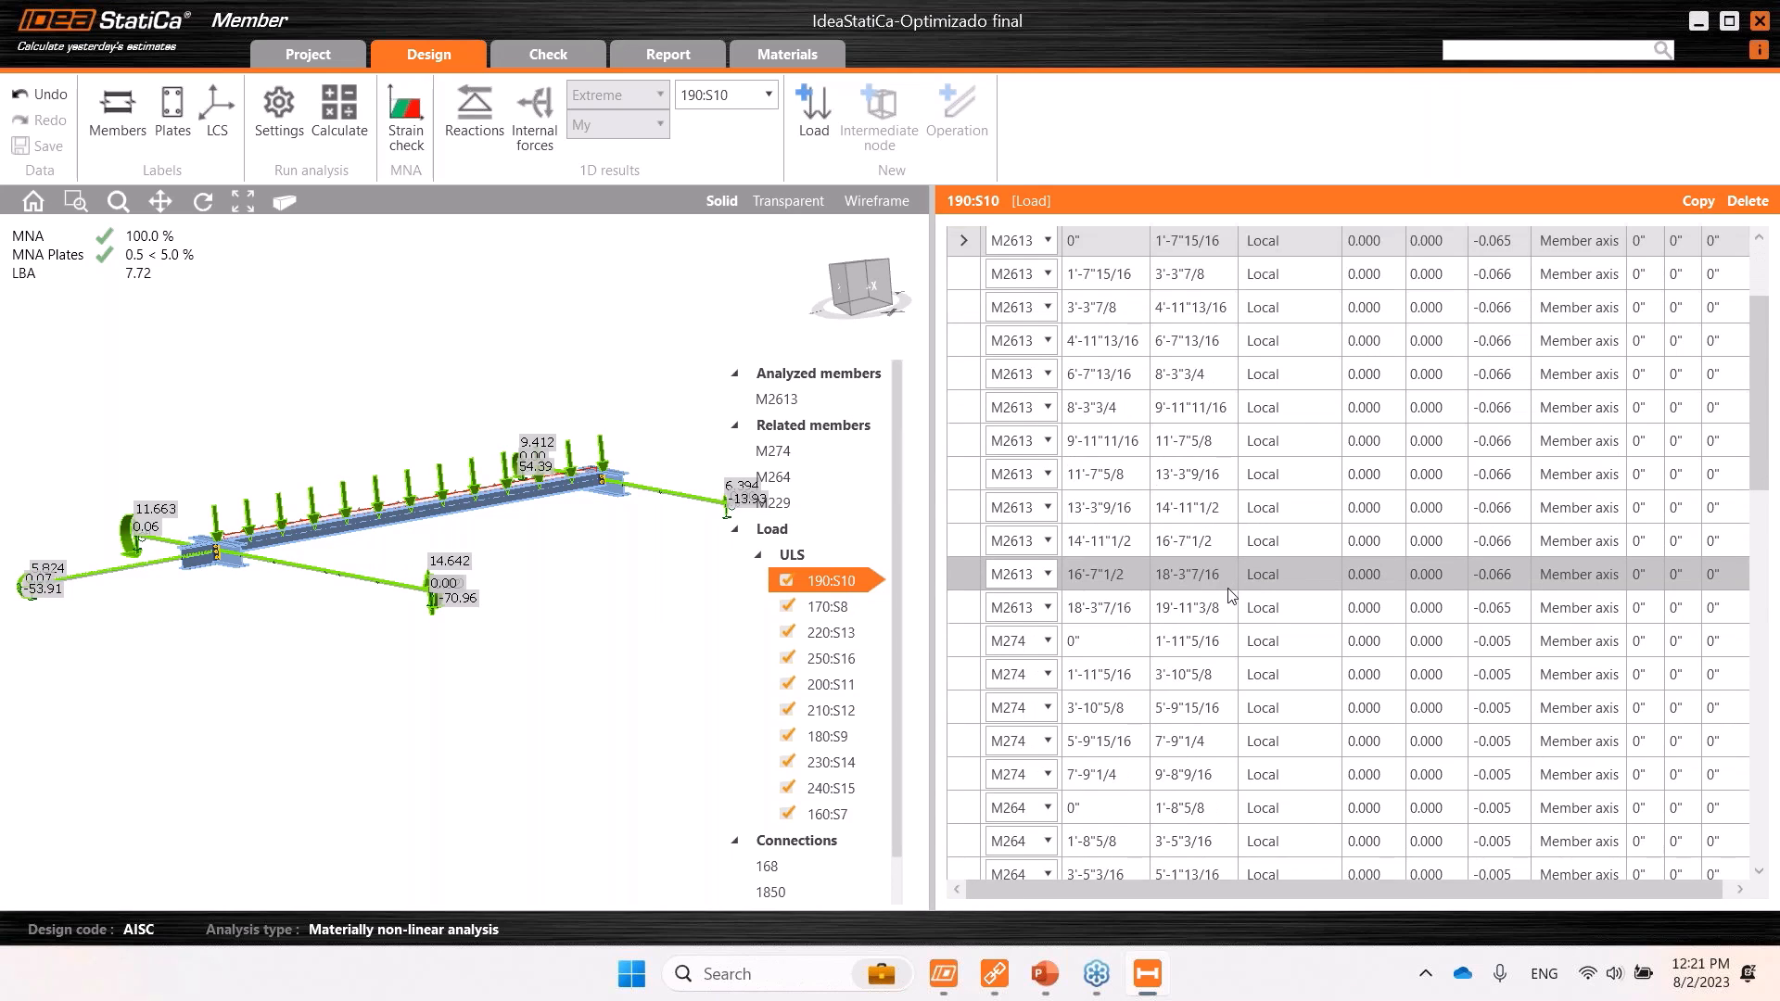
scroll(1217, 597, "down", 3)
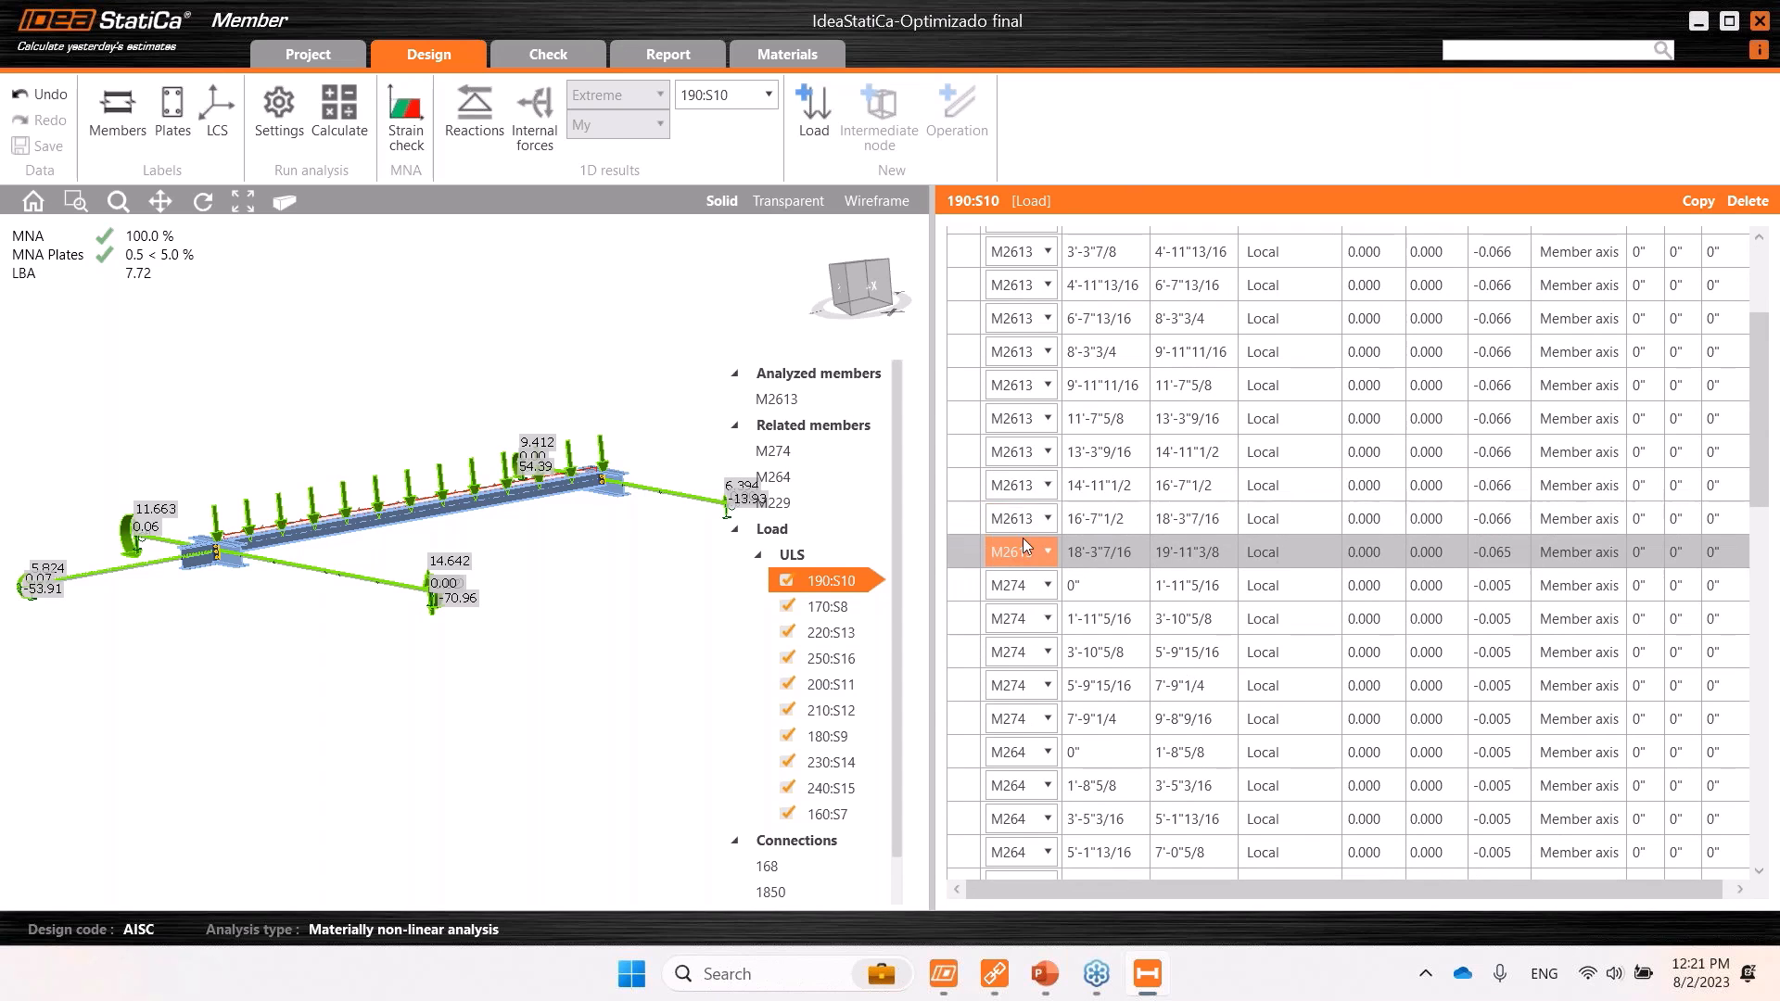
scroll(1043, 760, "down", 3)
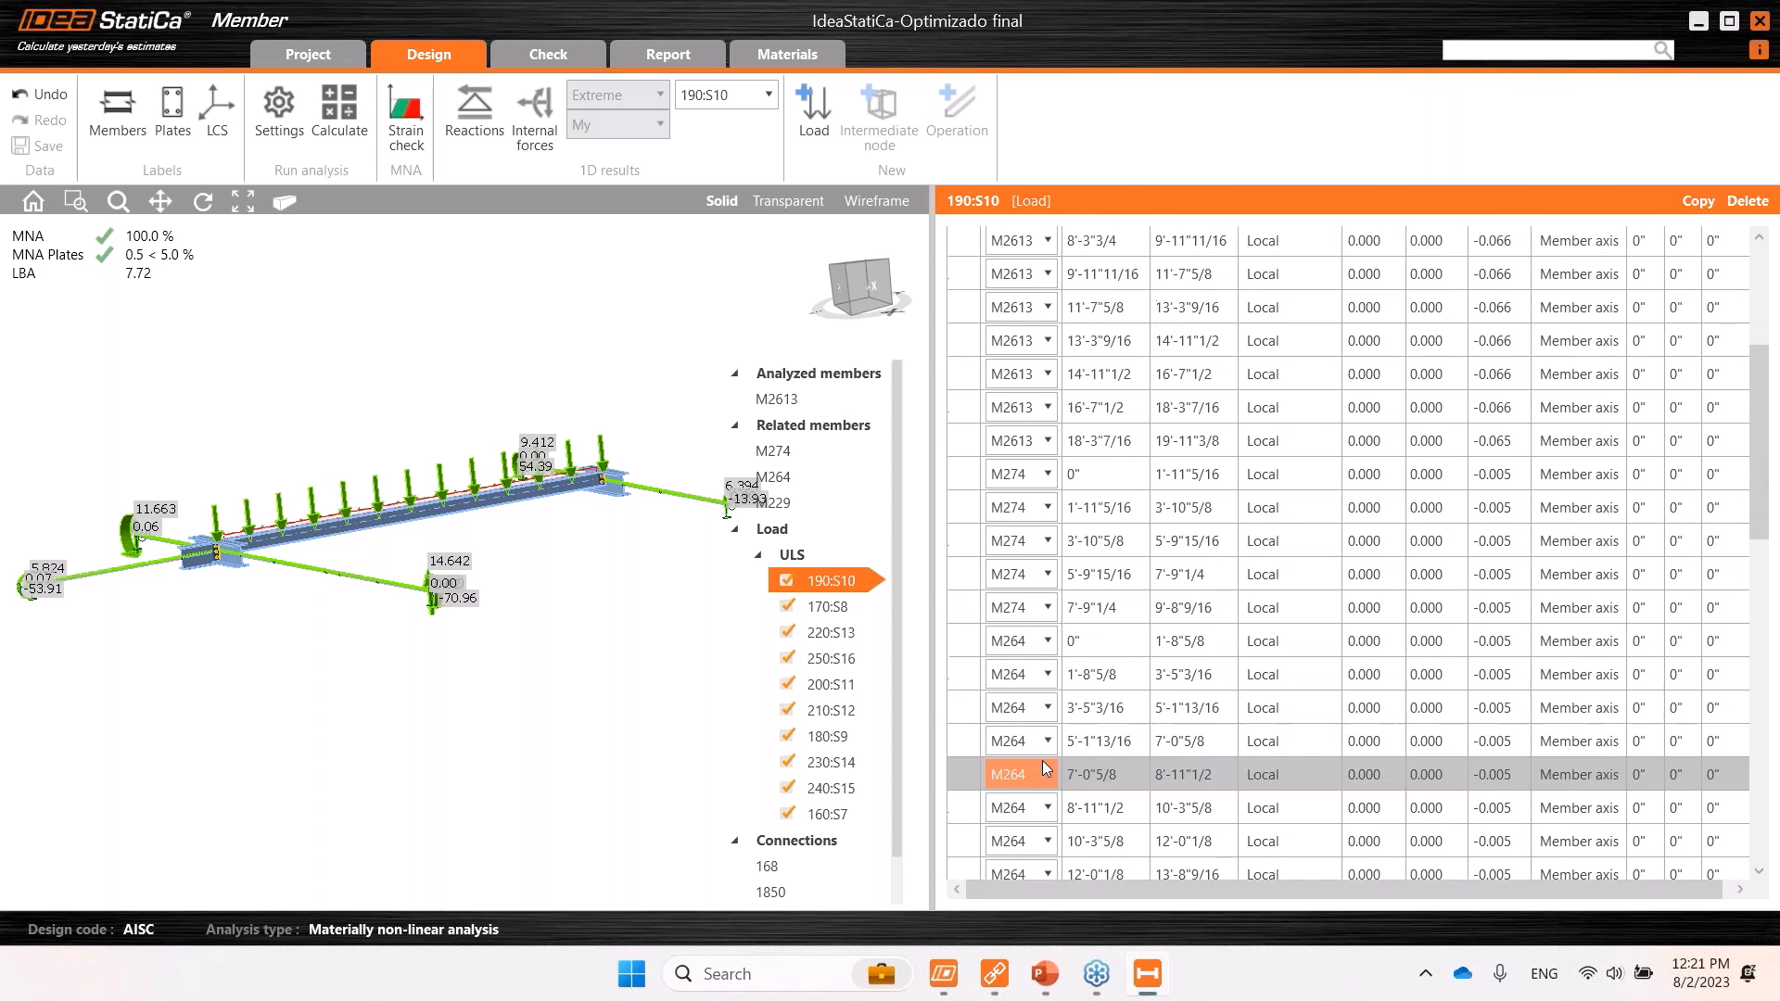
Open connection 168 in the Connection application, examine its members, plates and bolts, and close it again.
scroll(848, 678, "down", 1)
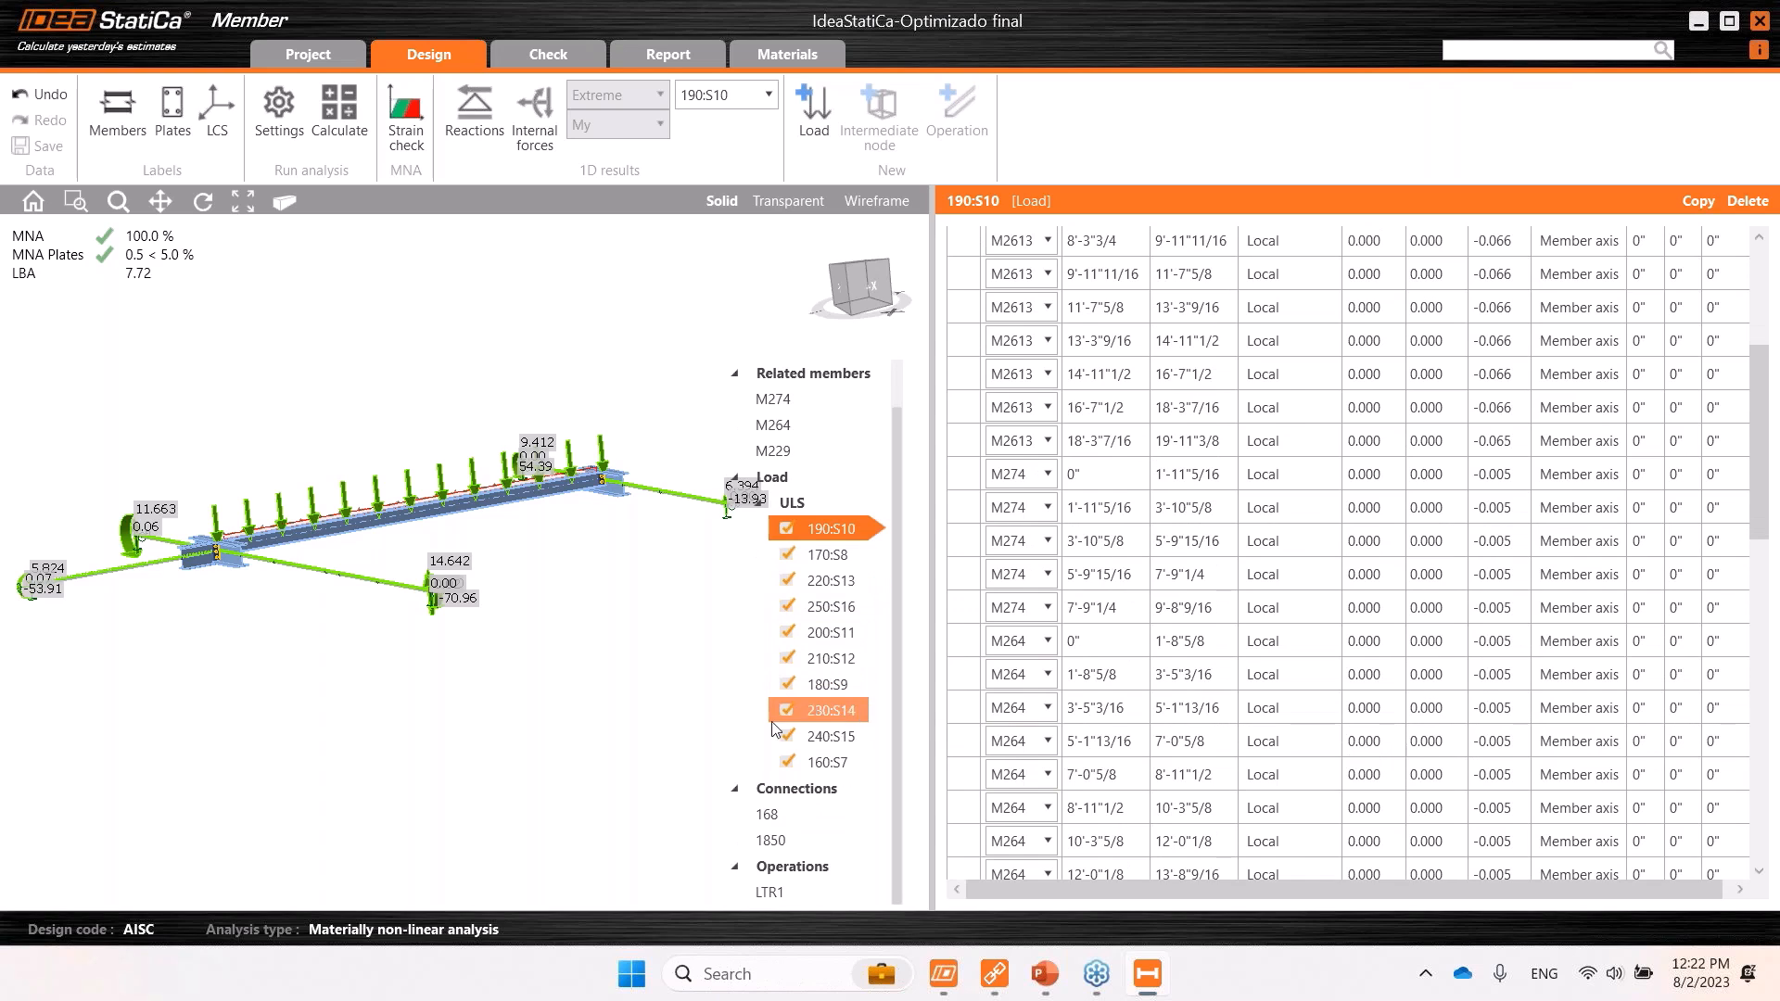
left_click(801, 814)
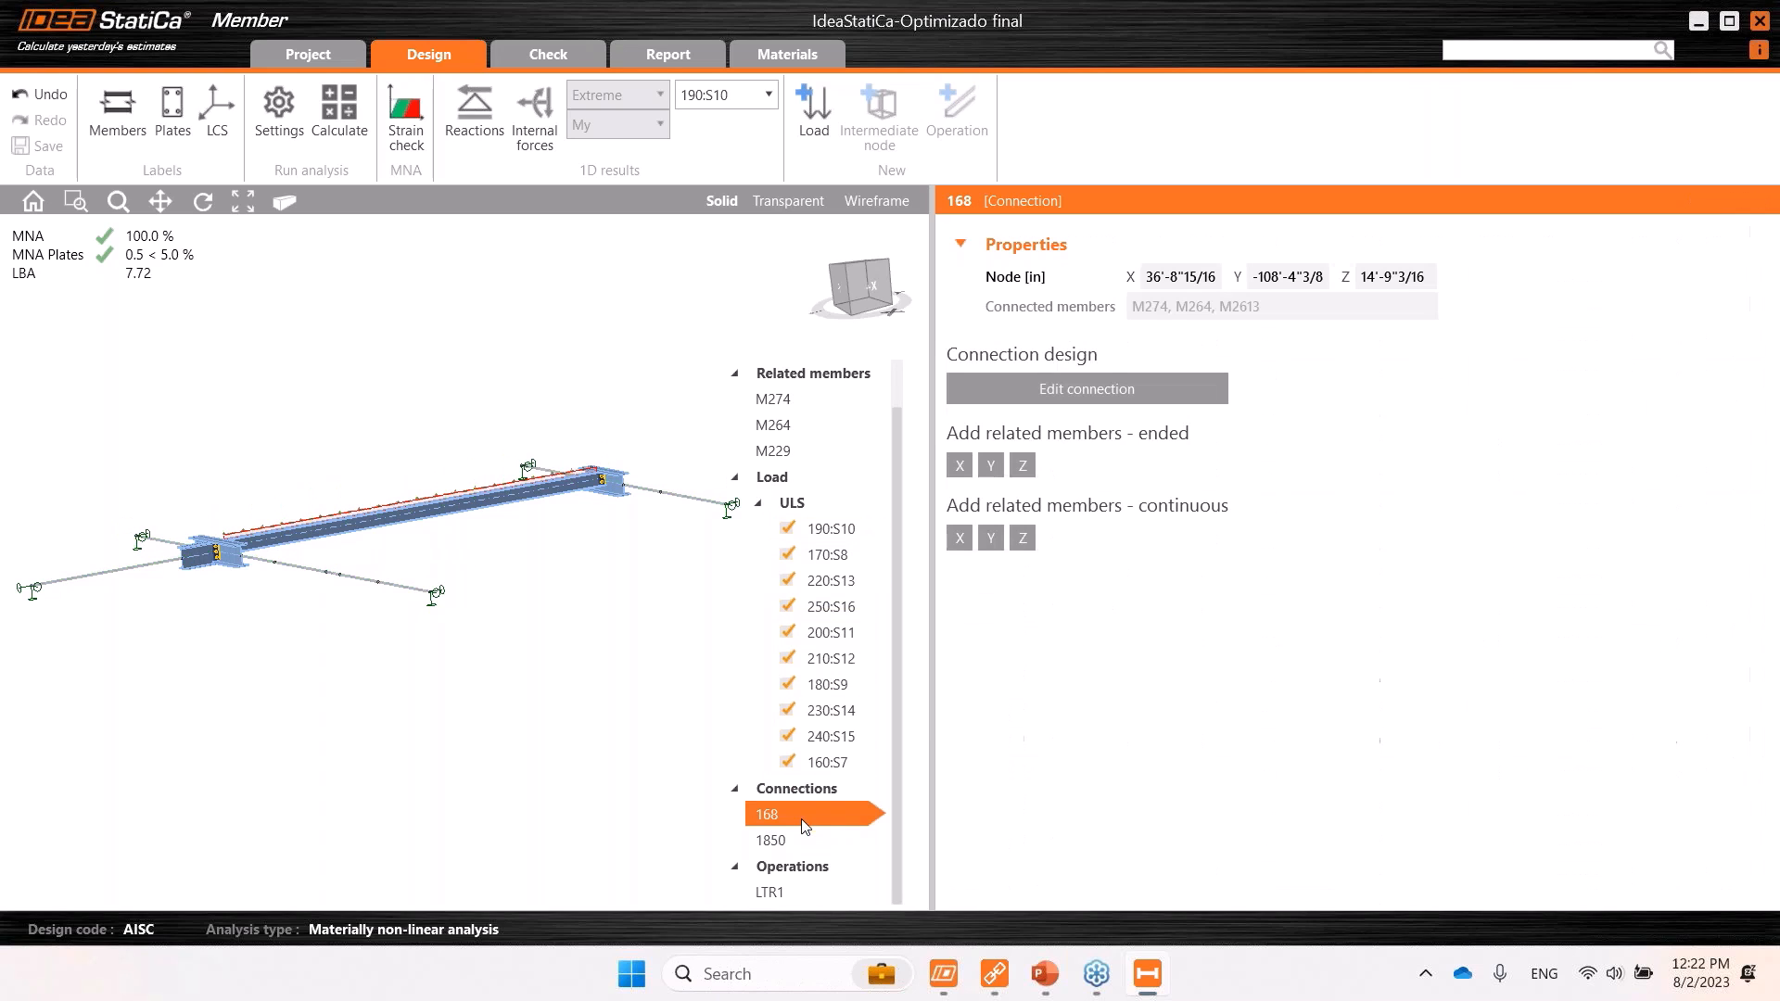
scroll(555, 669, "up", 3)
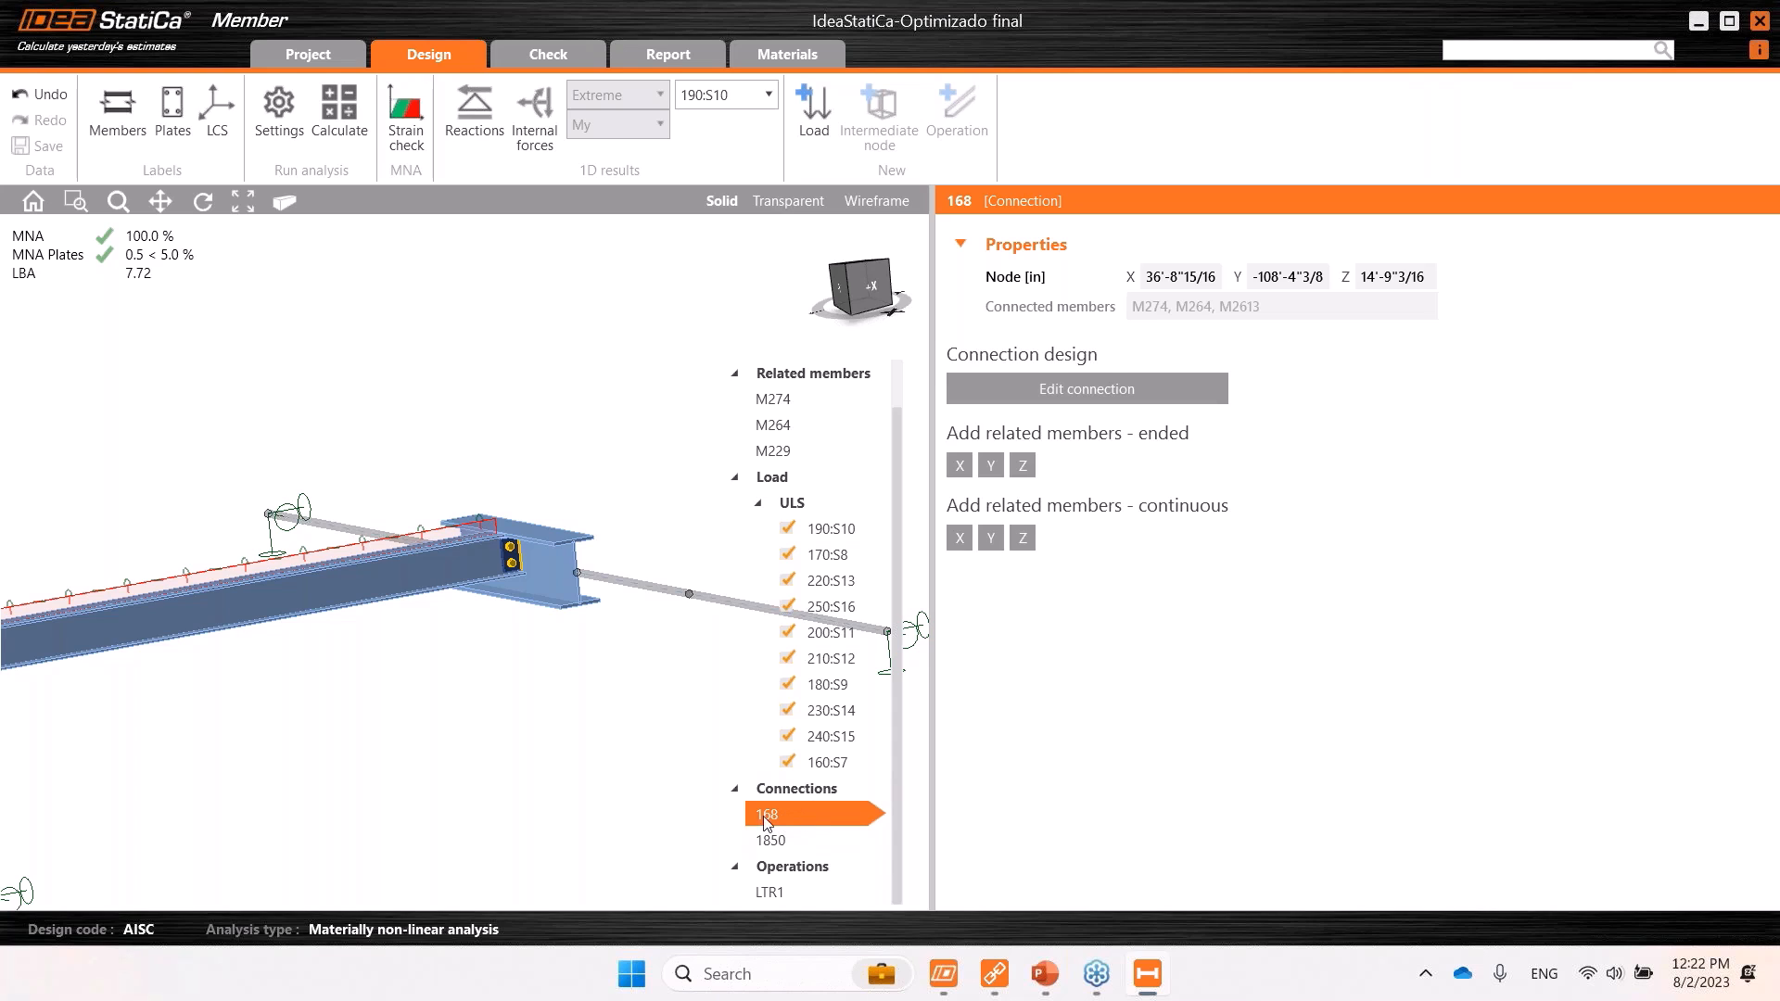
left_click(1101, 399)
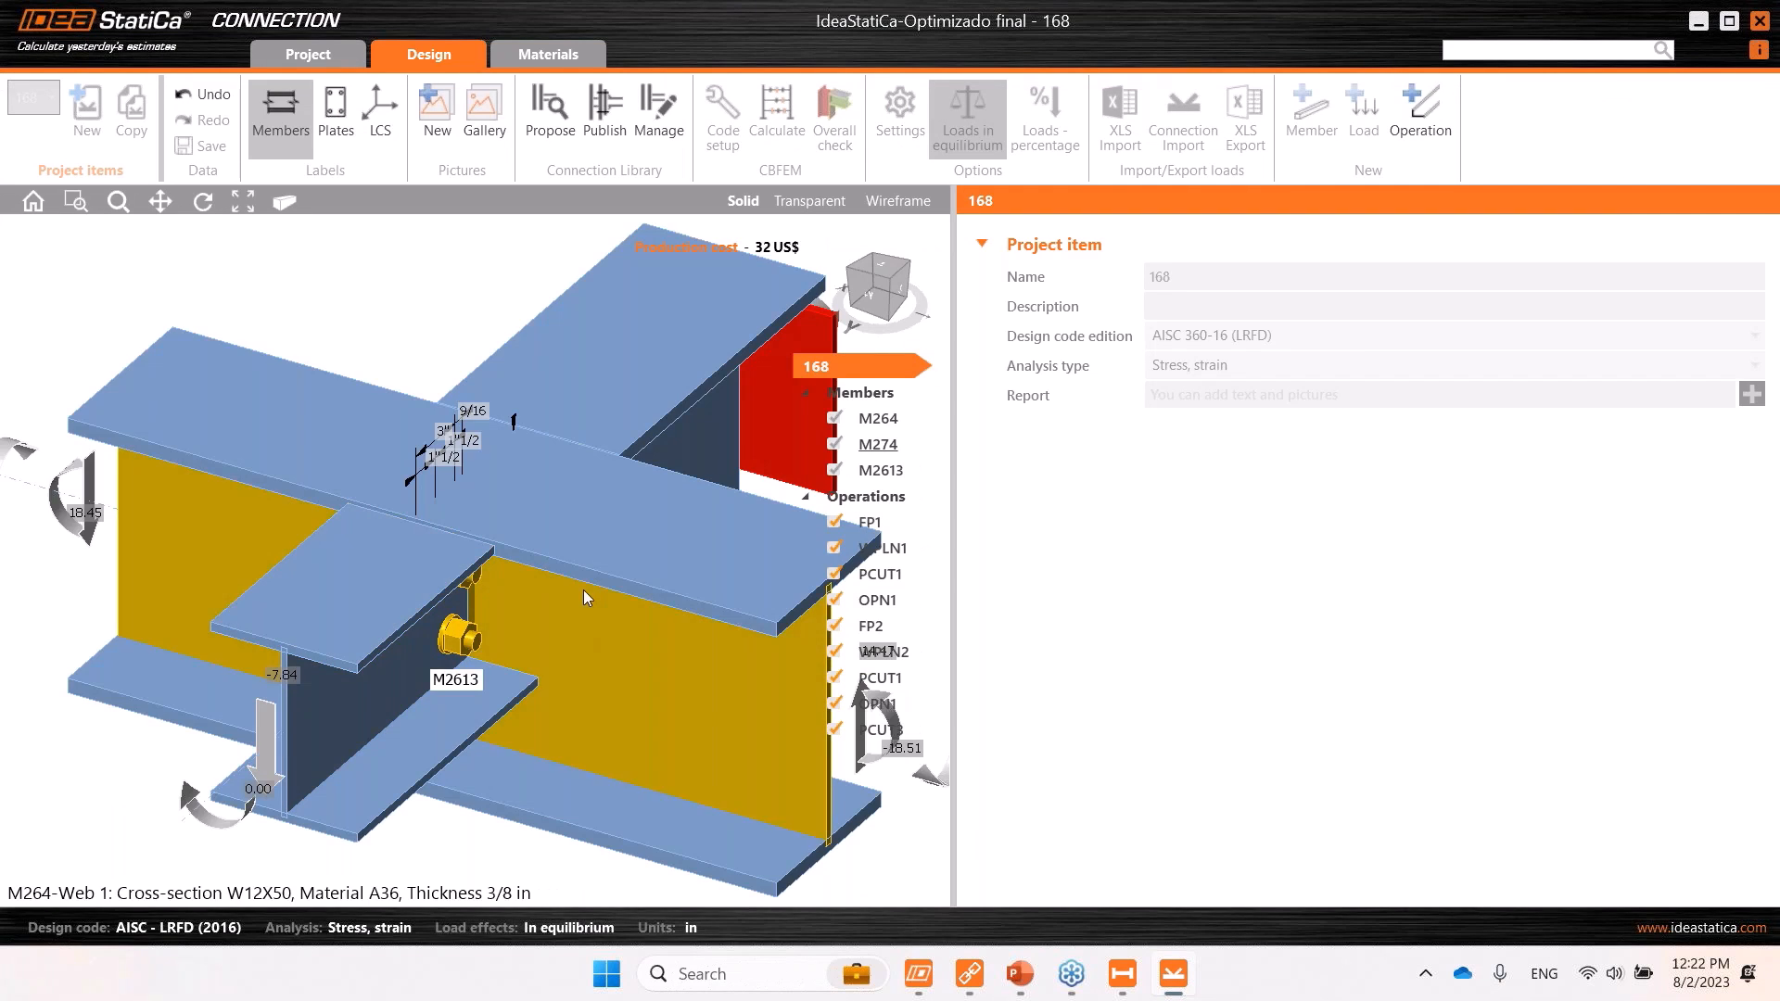
right_click_drag(544, 642, 463, 684)
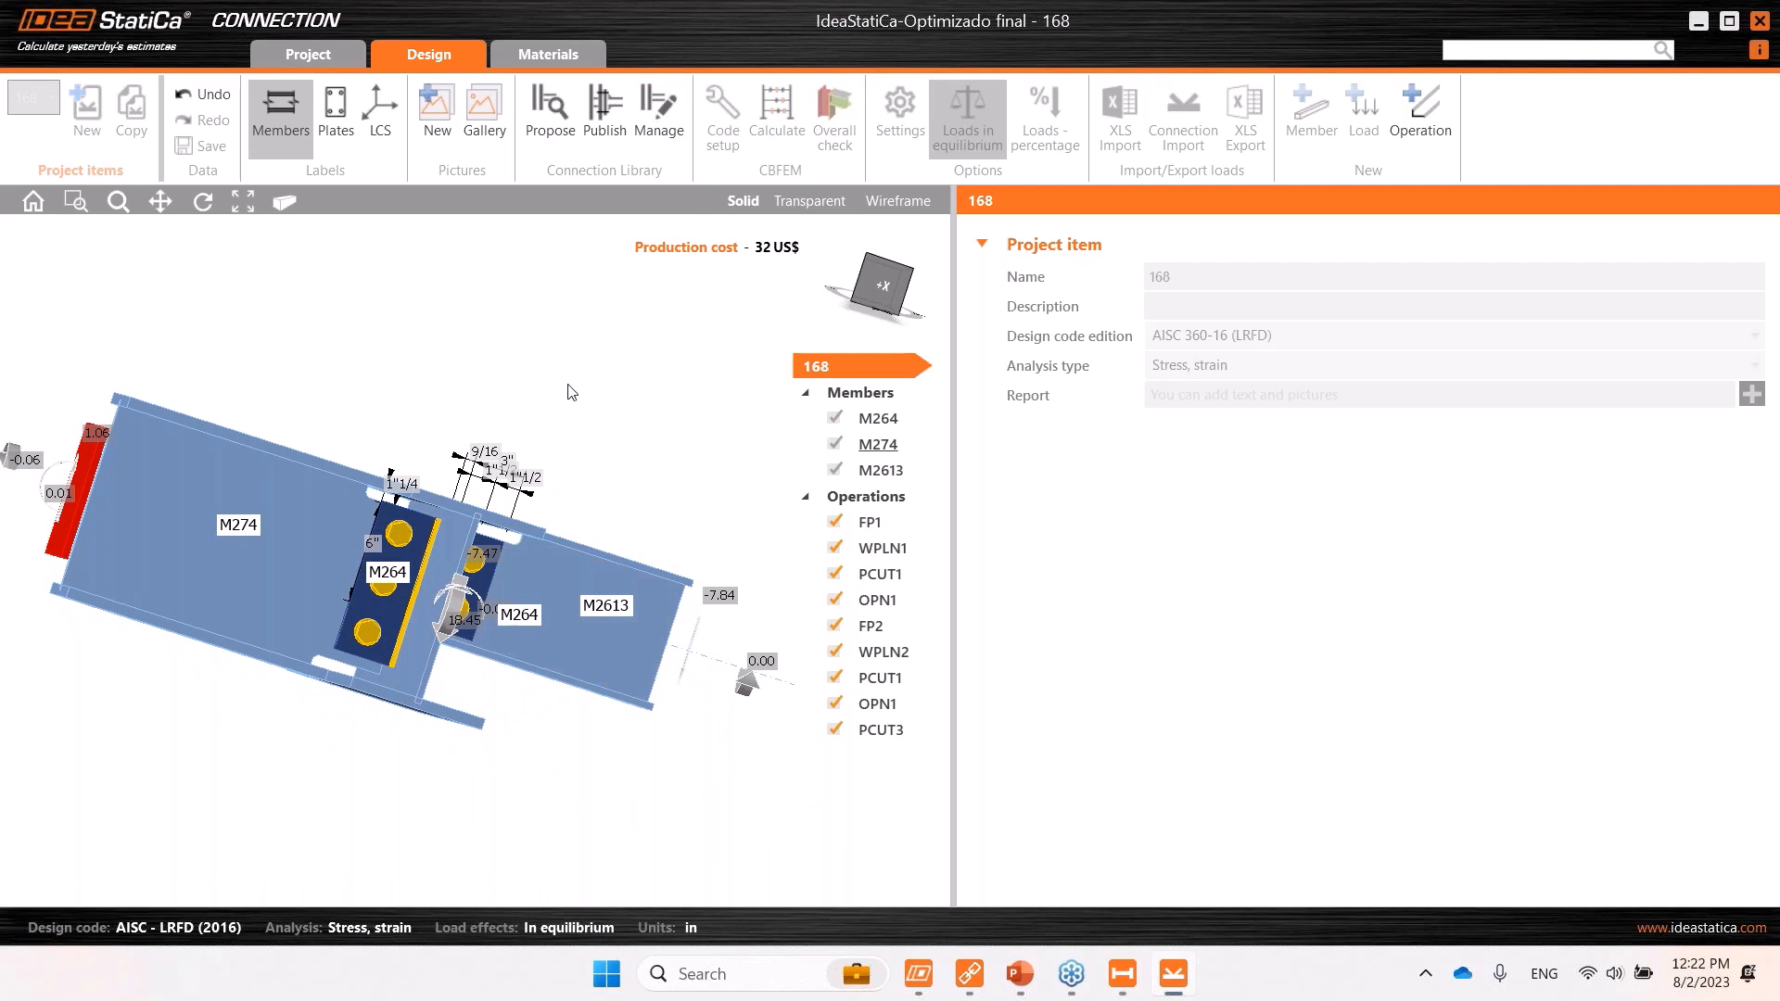
left_click(1760, 21)
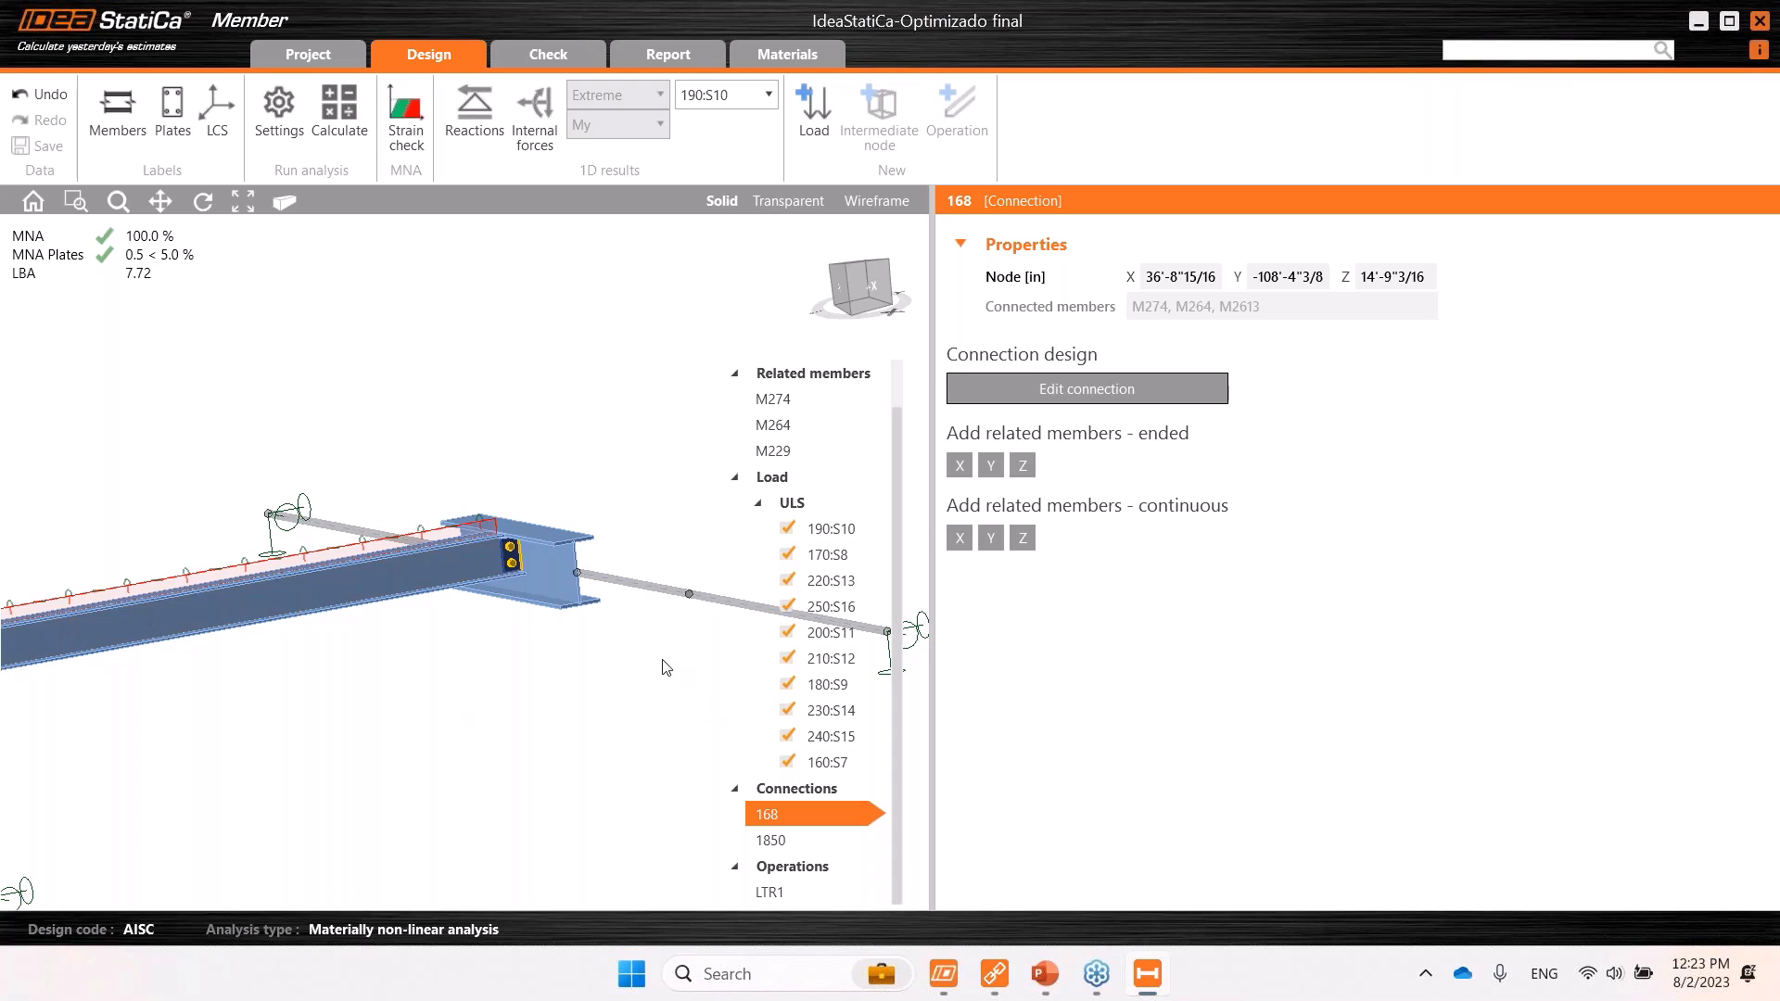
Show the properties of connection 1850 and locate the LTR1 operation of the member model.
scroll(619, 678, "down", 3)
middle_click_drag(520, 690, 630, 670)
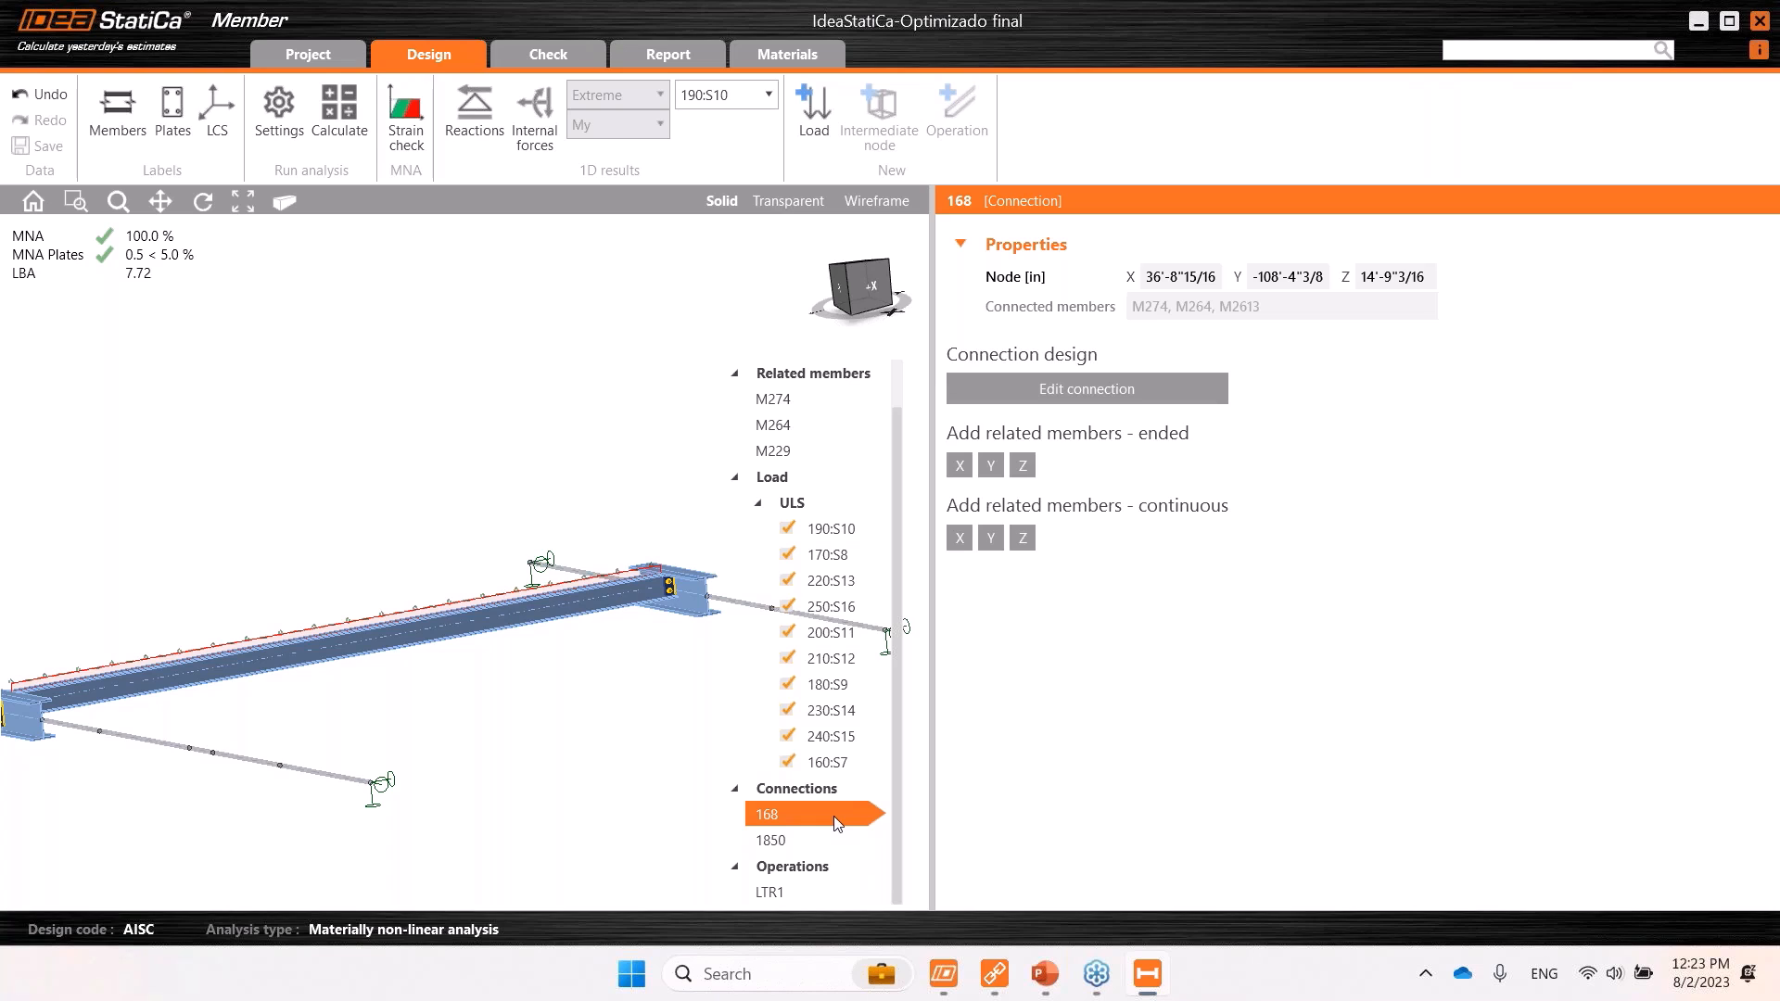
left_click(806, 846)
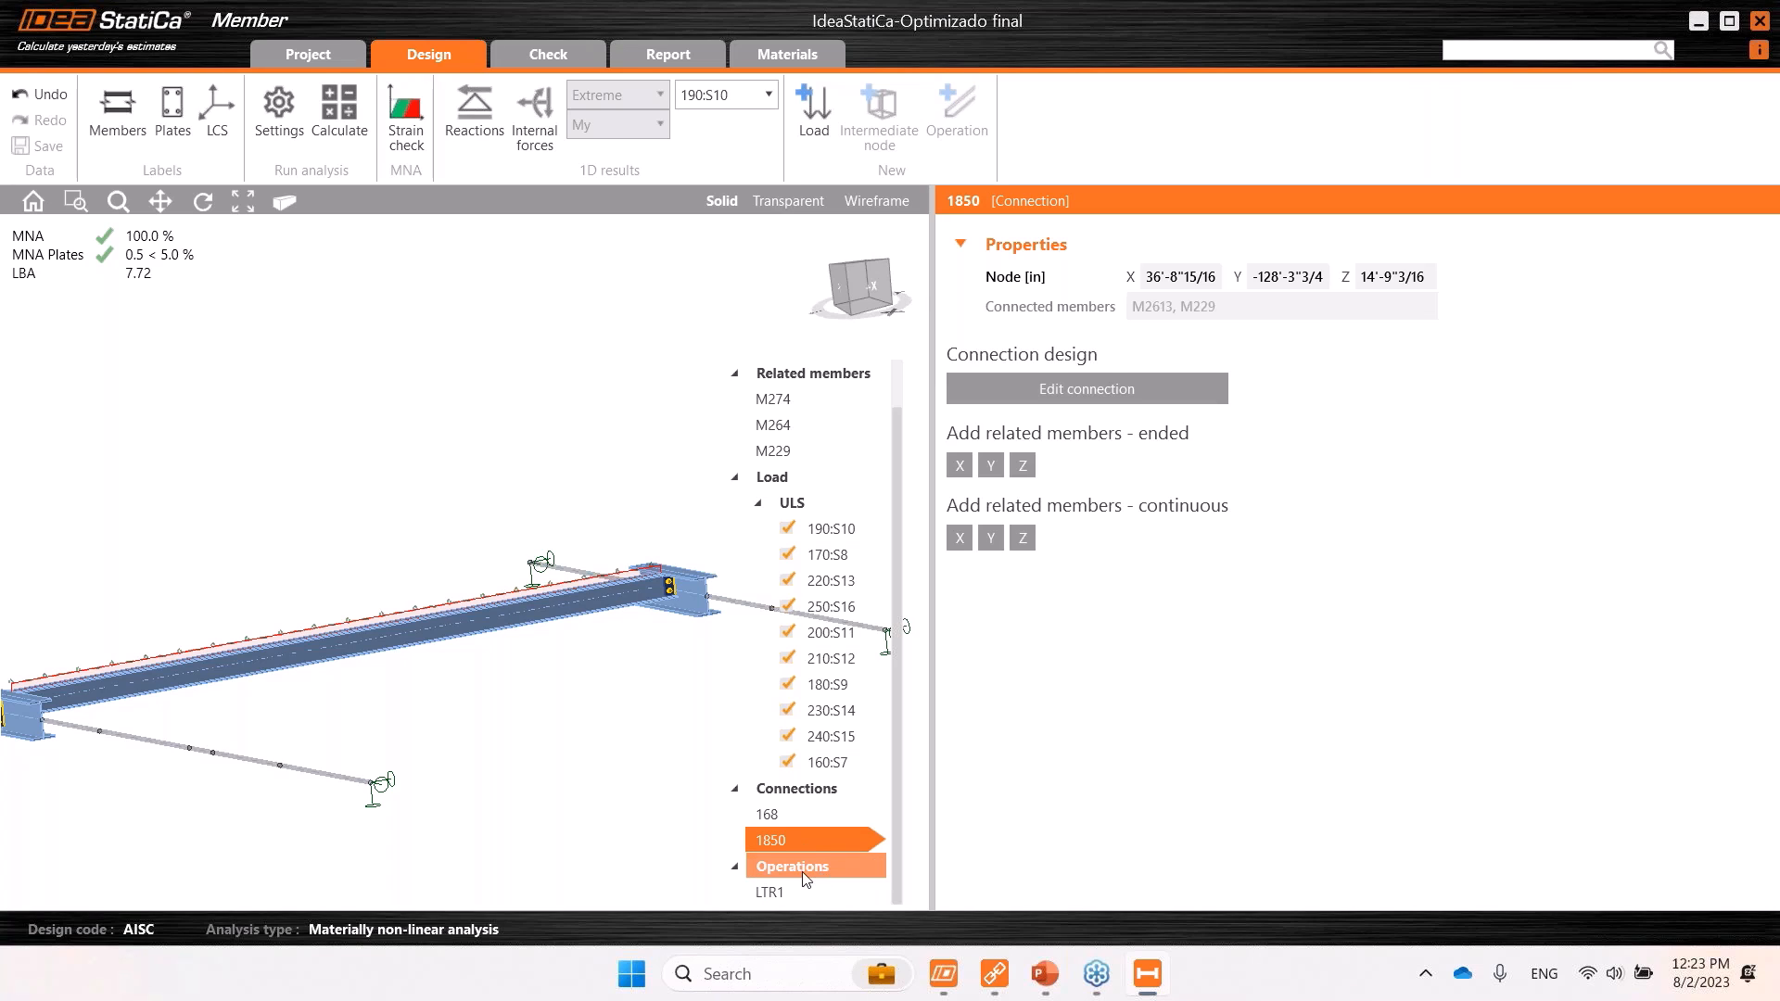
left_click(809, 870)
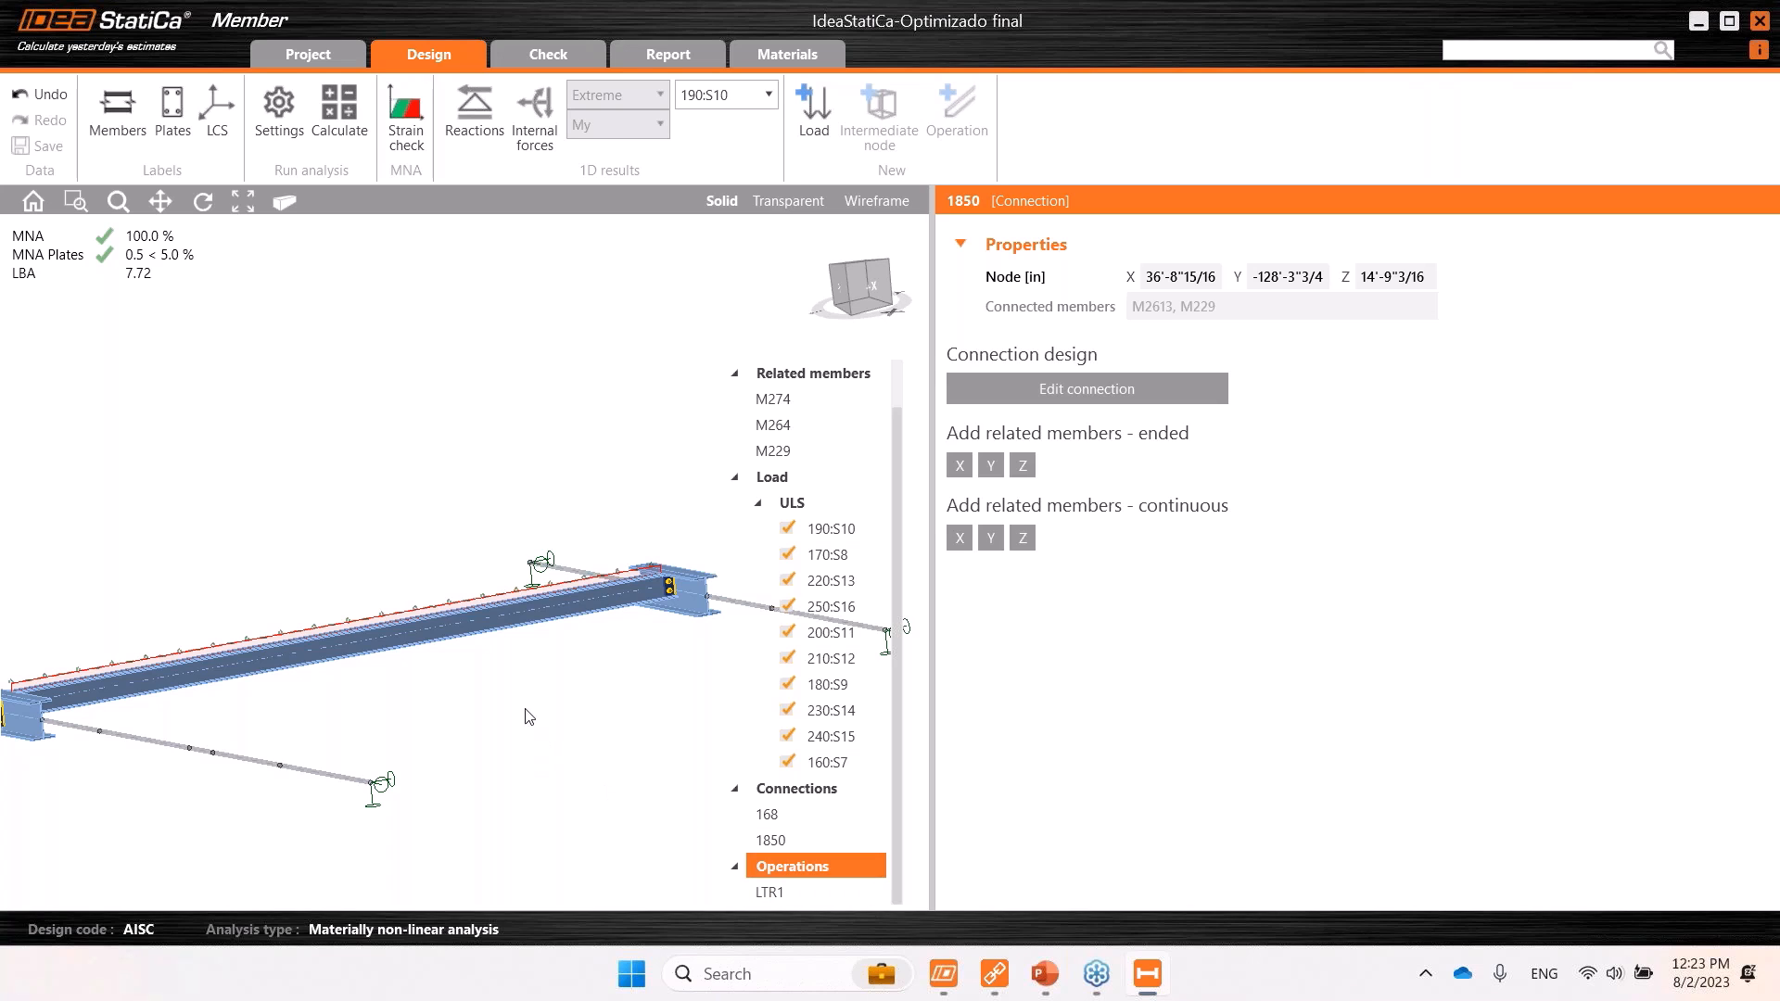
middle_click_drag(528, 701, 461, 695)
scroll(548, 676, "down", 3)
left_click(857, 894)
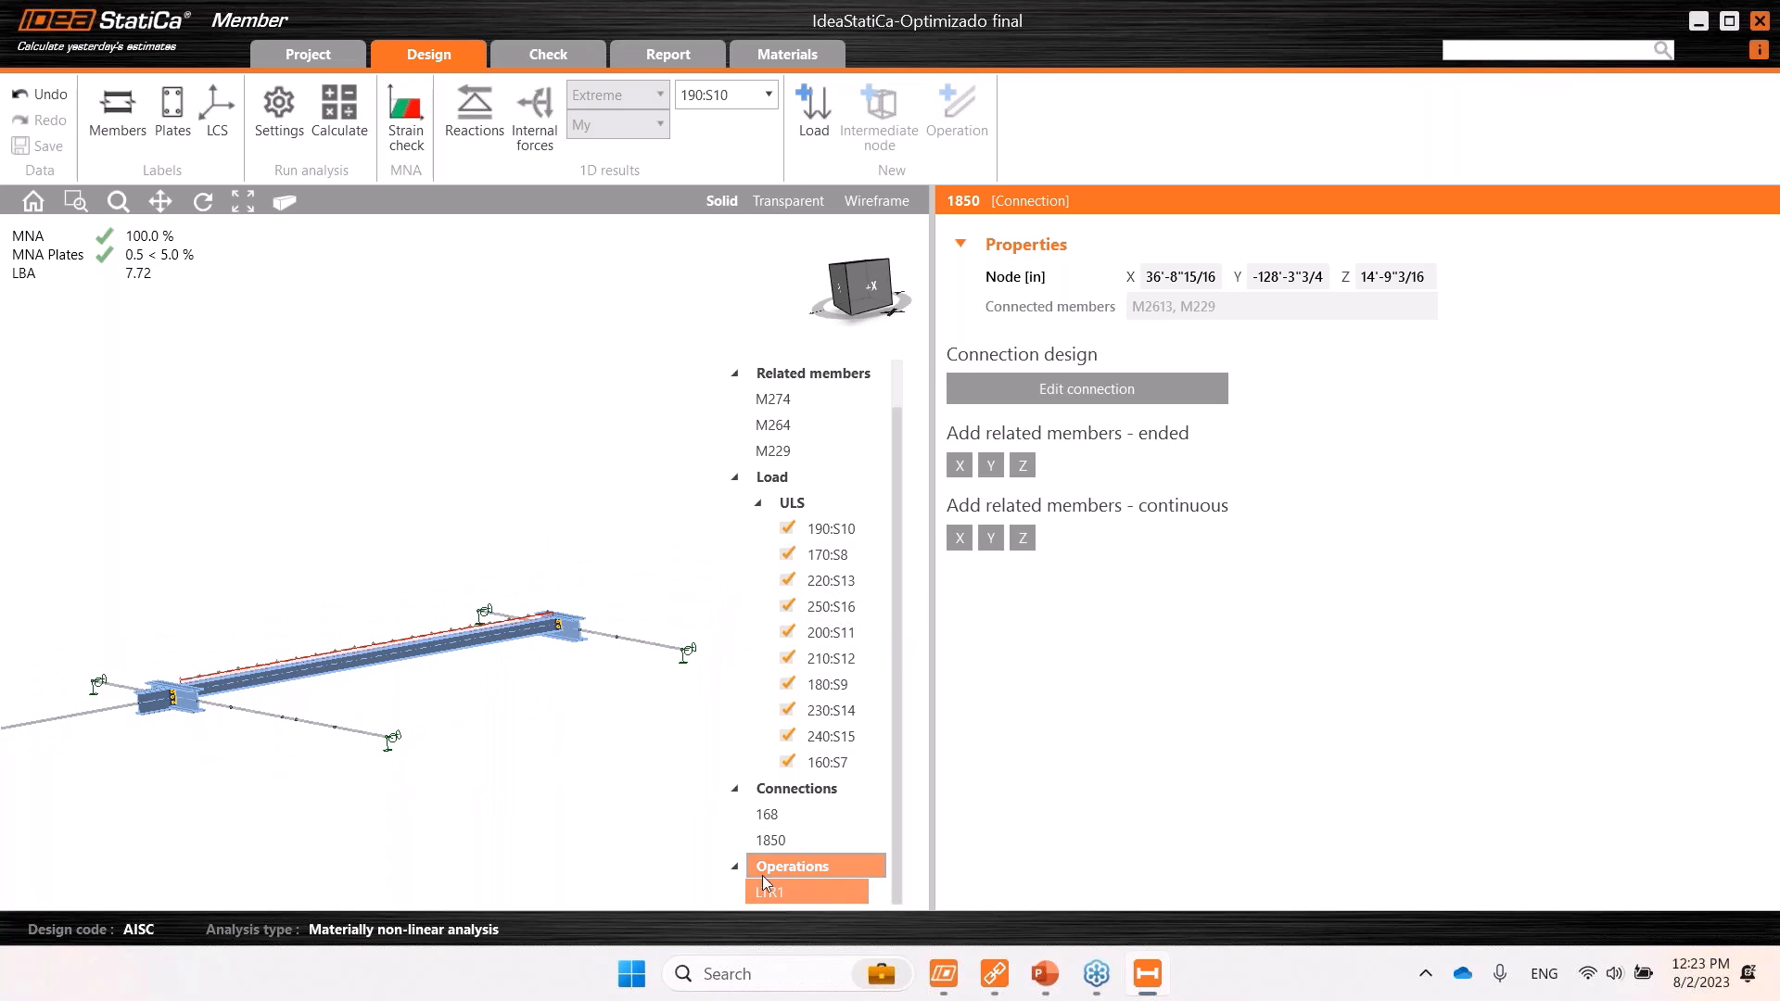
Select beam M2613, review the types of new operation available for it, and leave without adding one.
left_click(449, 642)
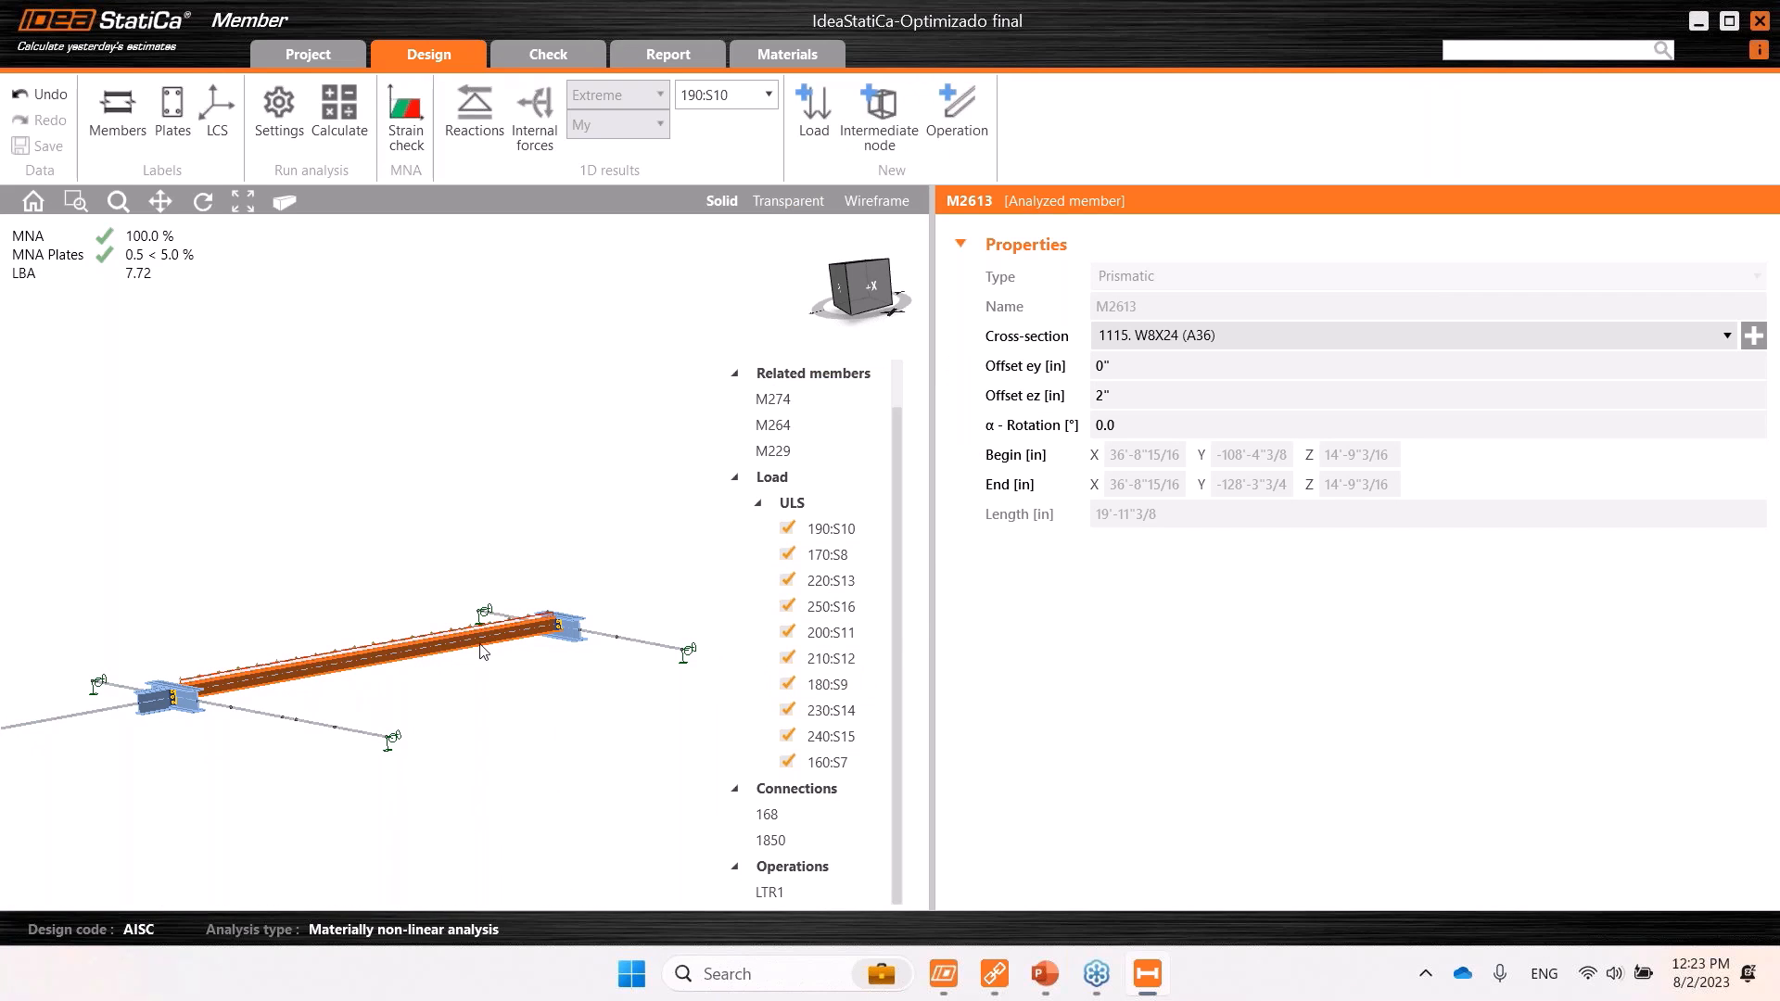
left_click(958, 134)
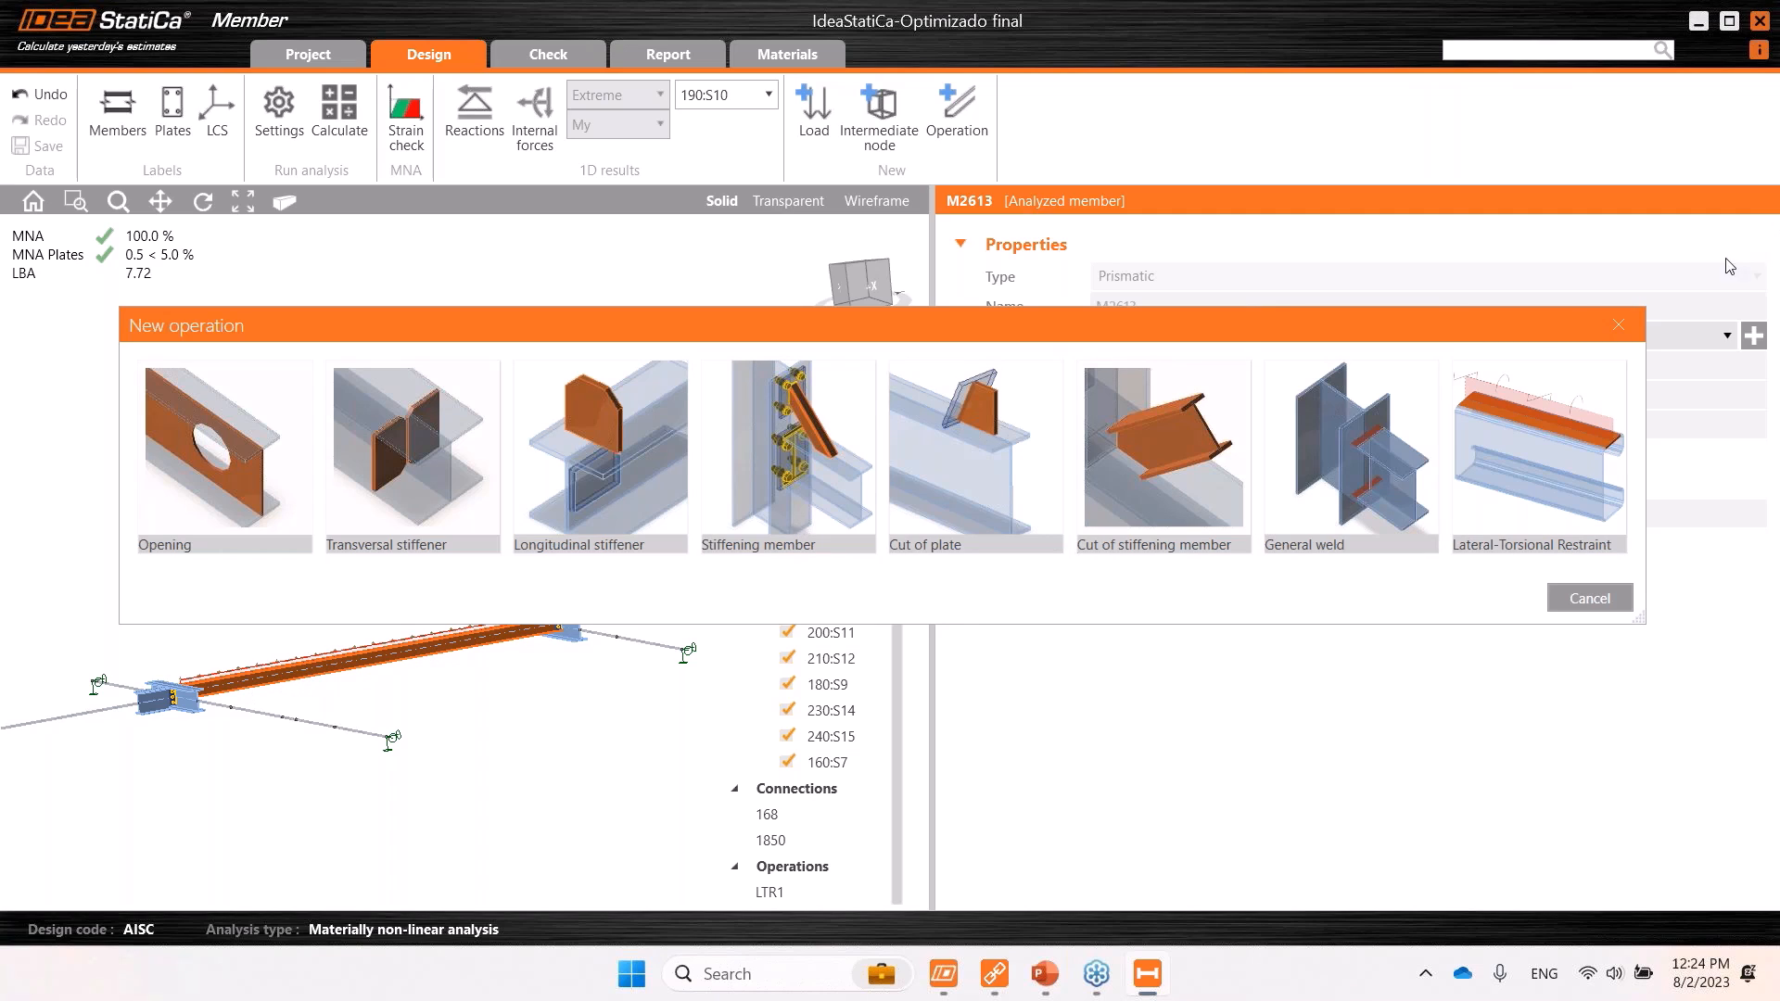
left_click(1621, 327)
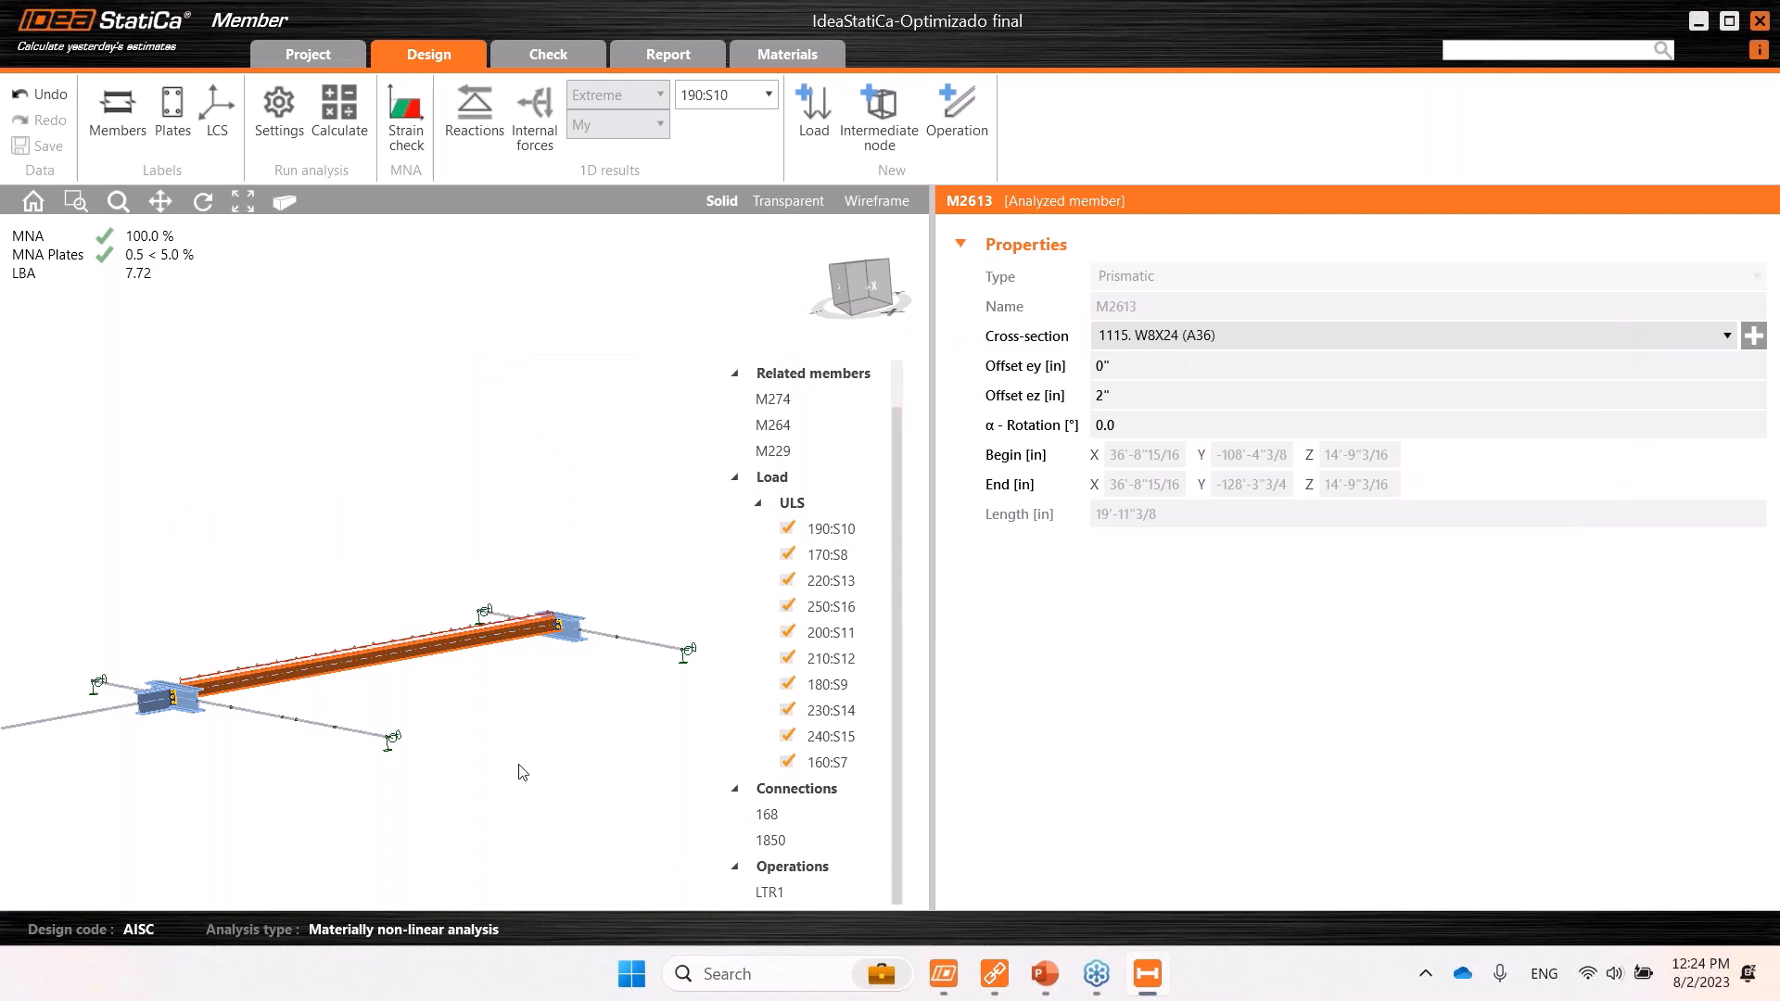
Delete the lateral-torsional restraint LTR1 from the top flange of beam M2613.
scroll(397, 630, "up", 2)
scroll(398, 631, "down", 2)
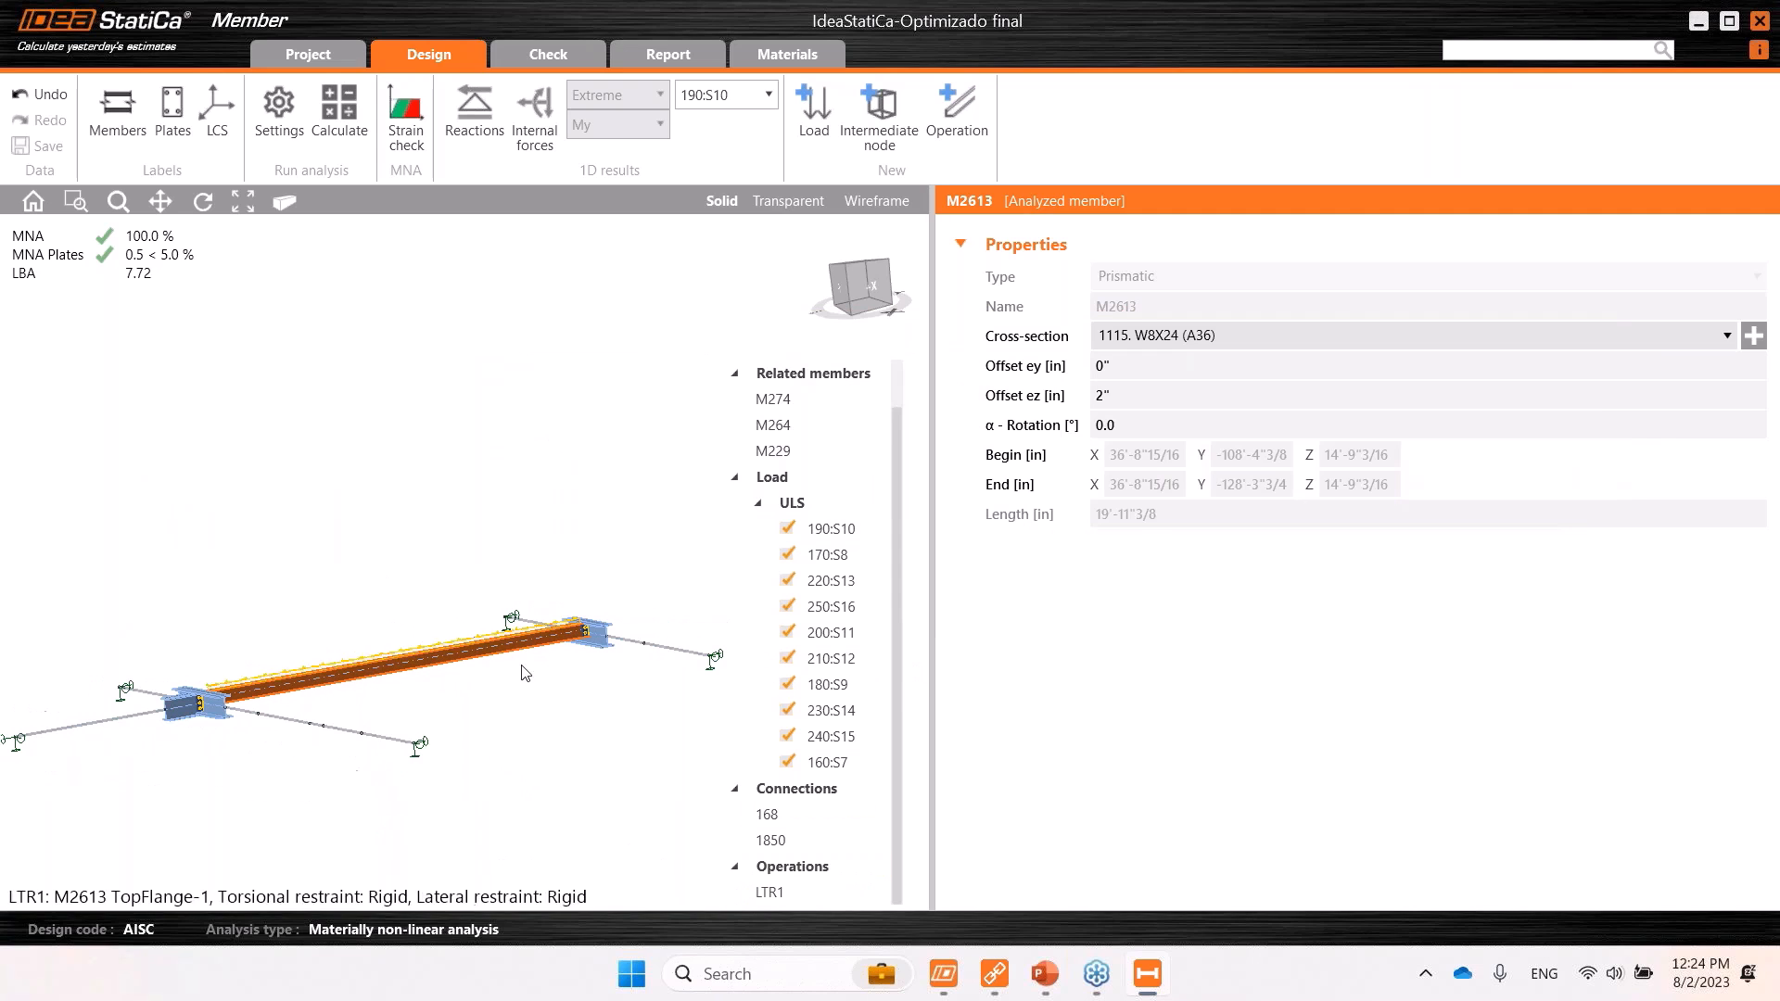
left_click(759, 893)
left_click(1748, 201)
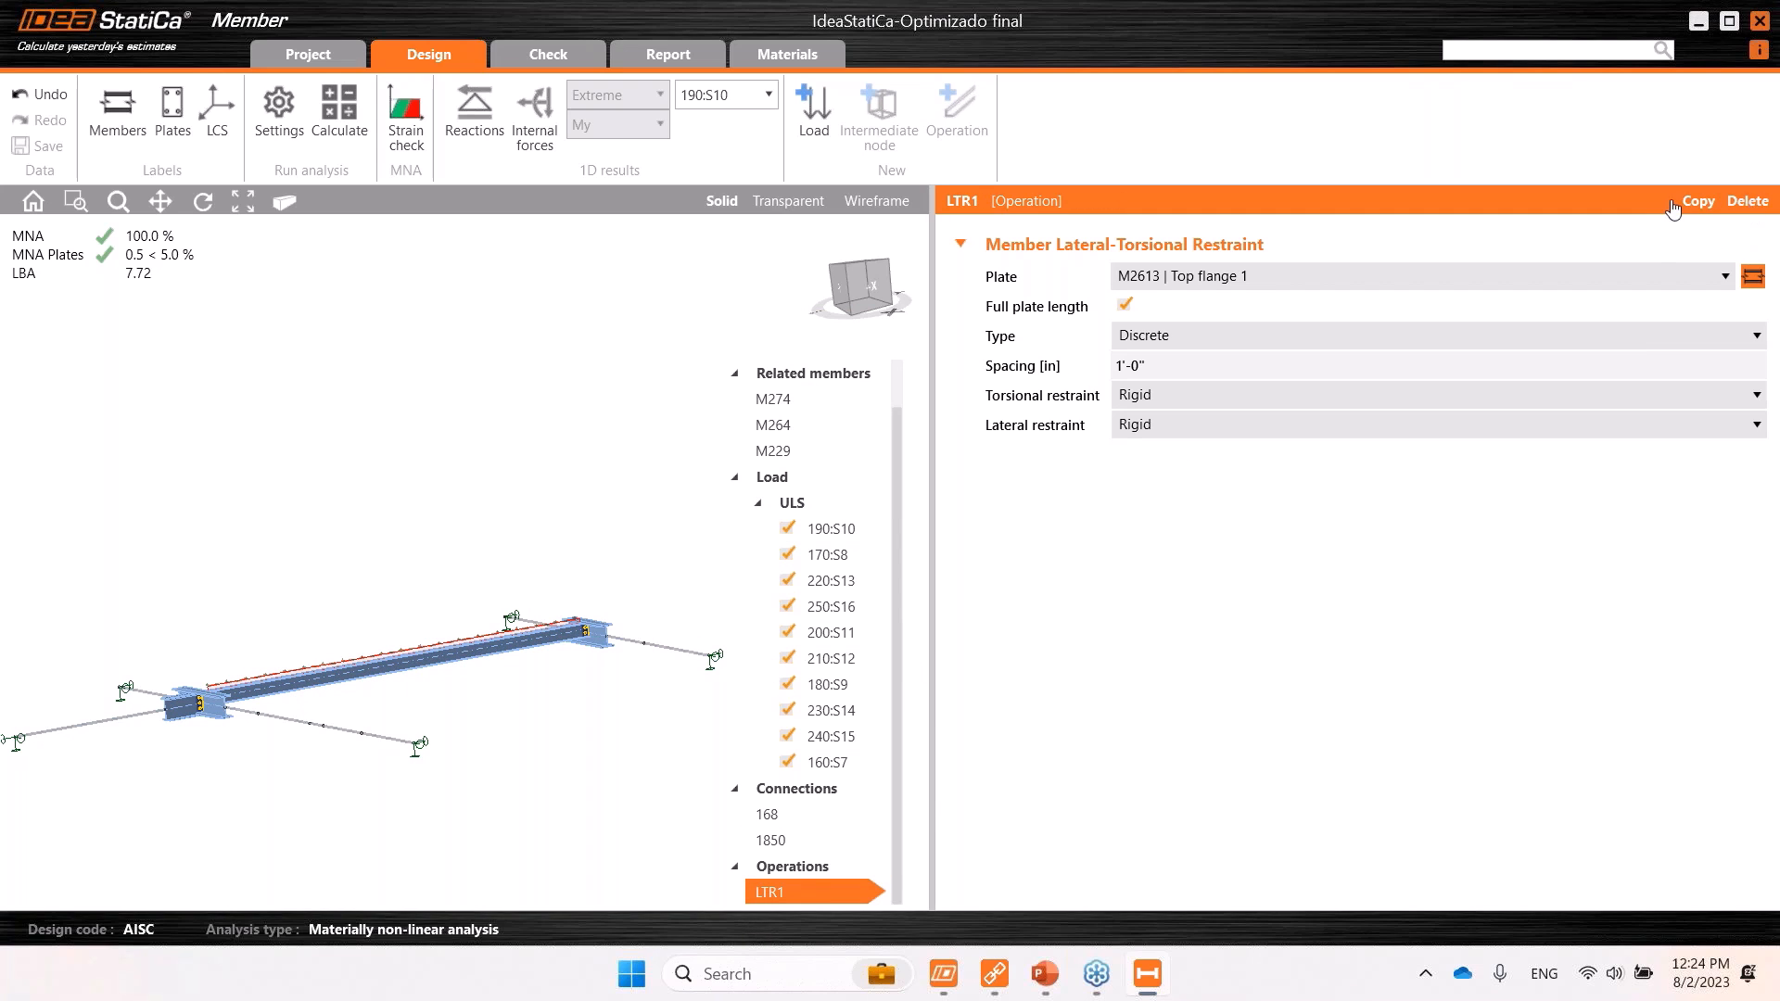
scroll(510, 684, "up", 2)
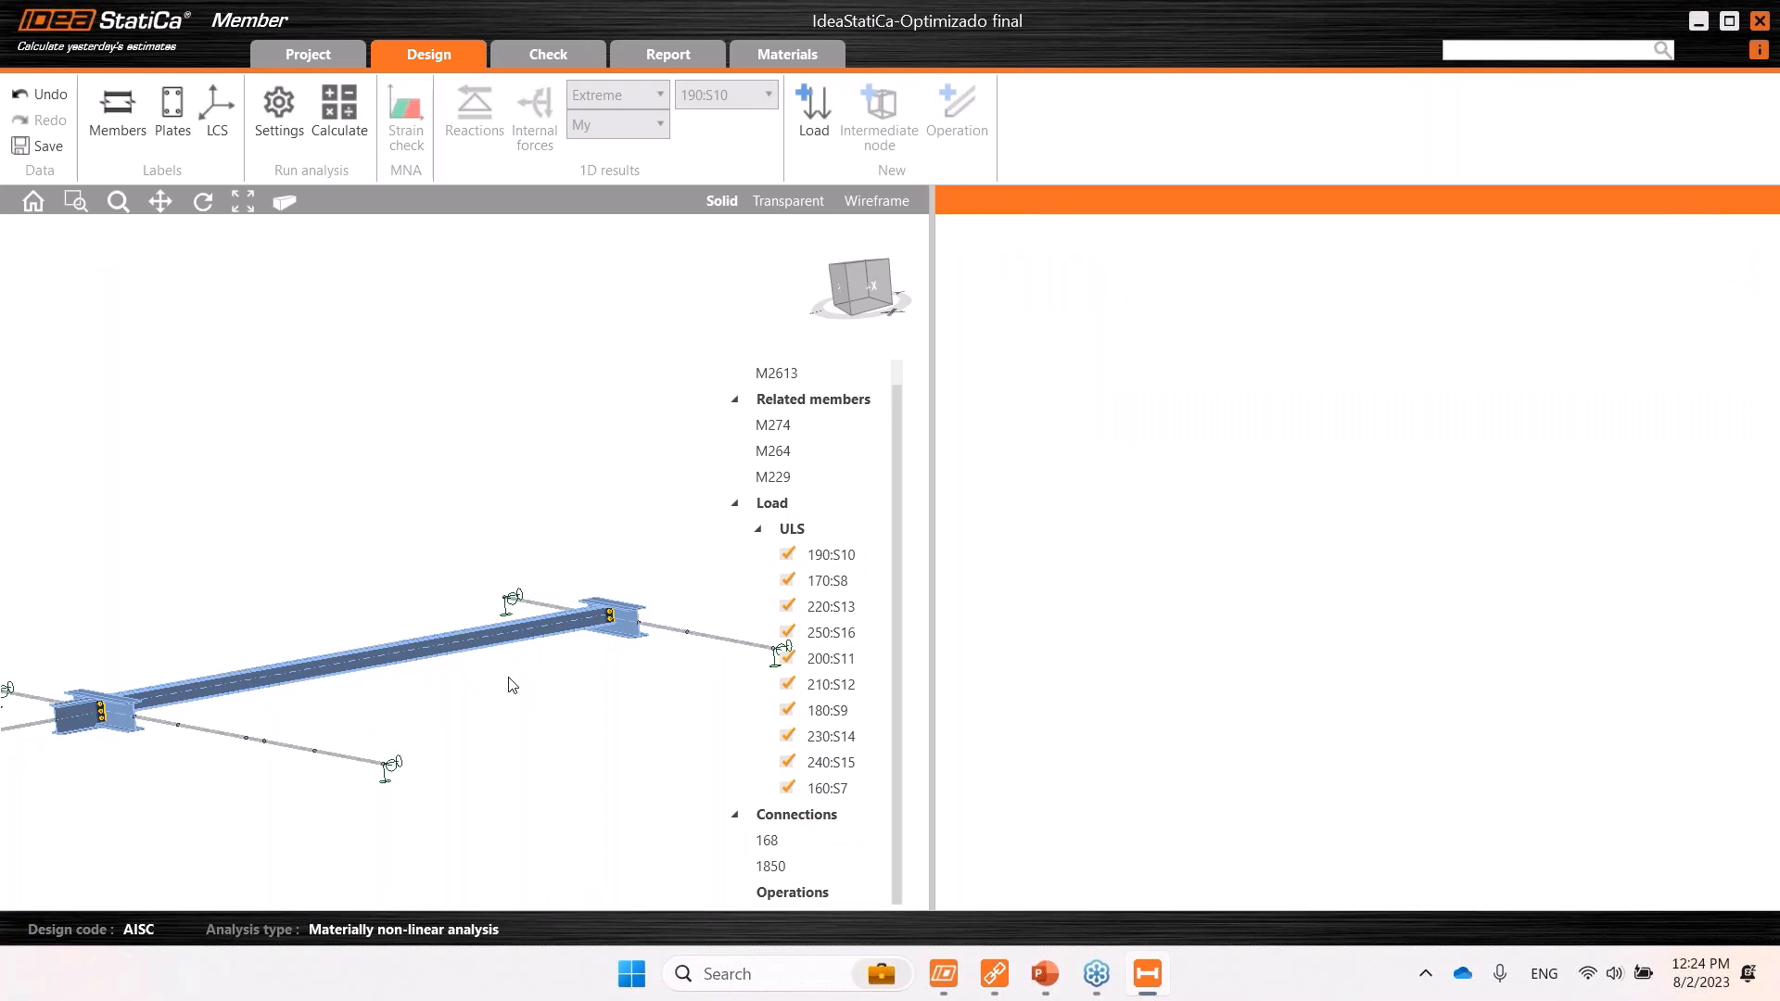
scroll(512, 683, "down", 2)
middle_click_drag(521, 678, 597, 687)
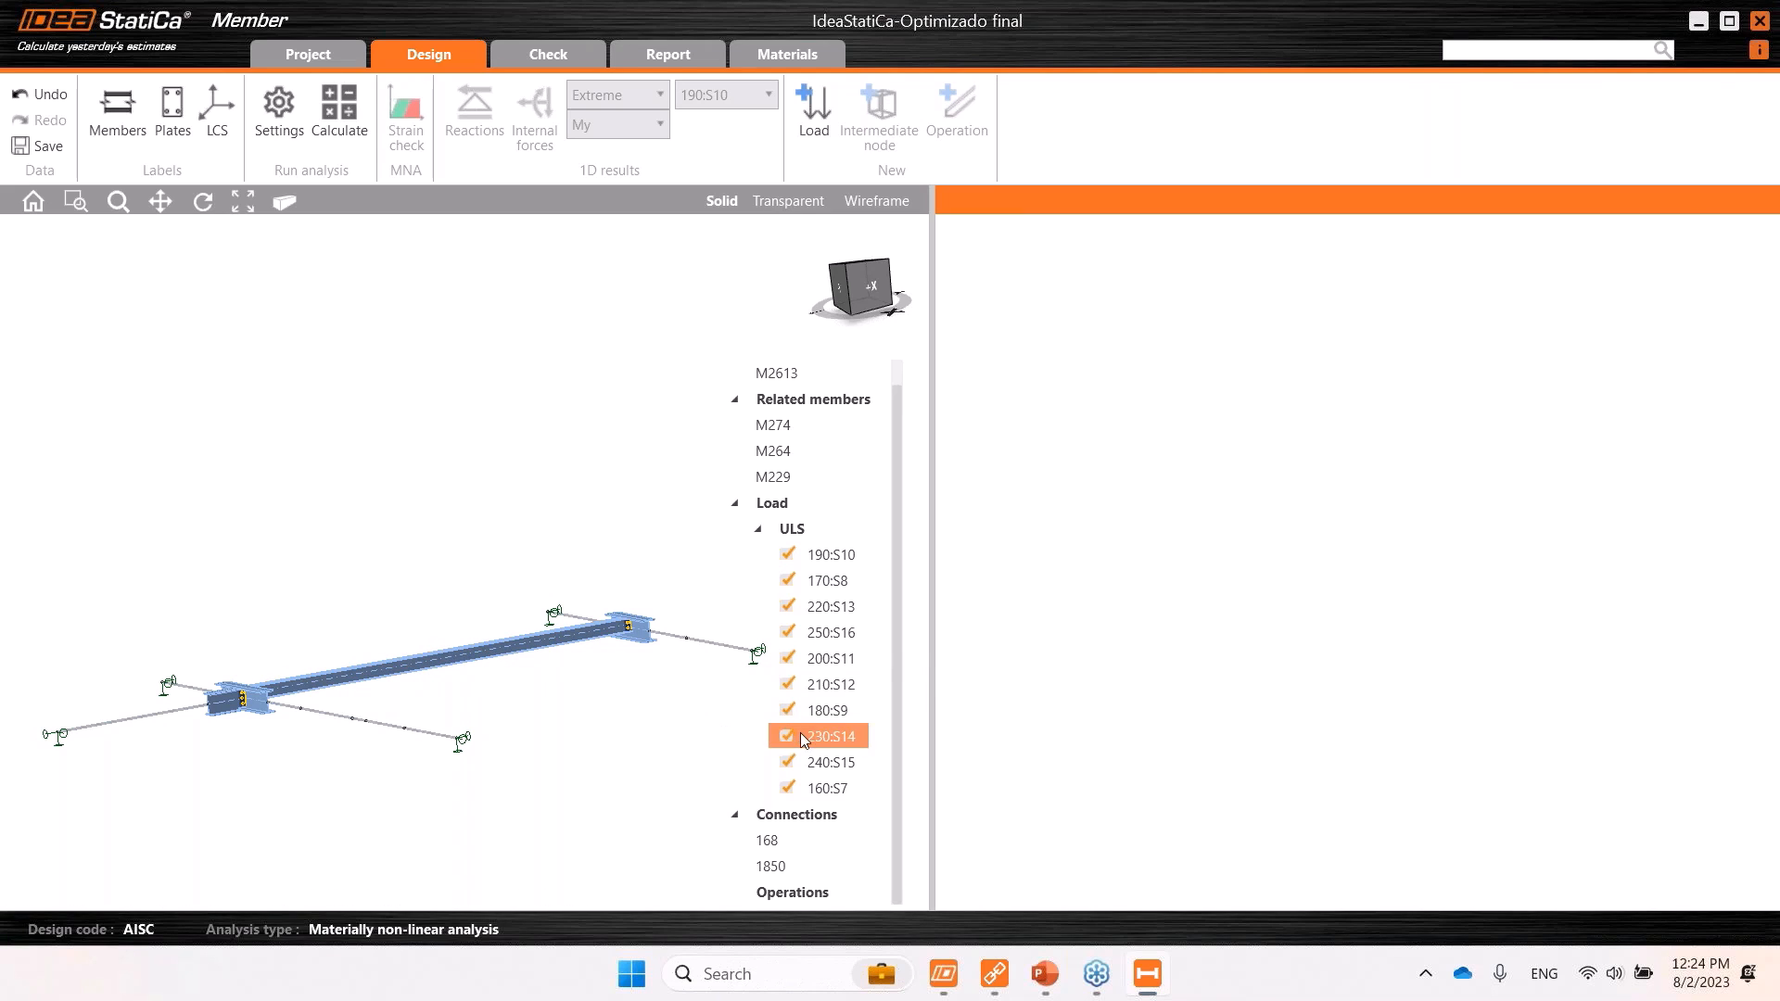
Deactivate all ULS load combinations, enable only 170:S8 and 160:S7, and run the materially non-linear analysis.
right_click(801, 525)
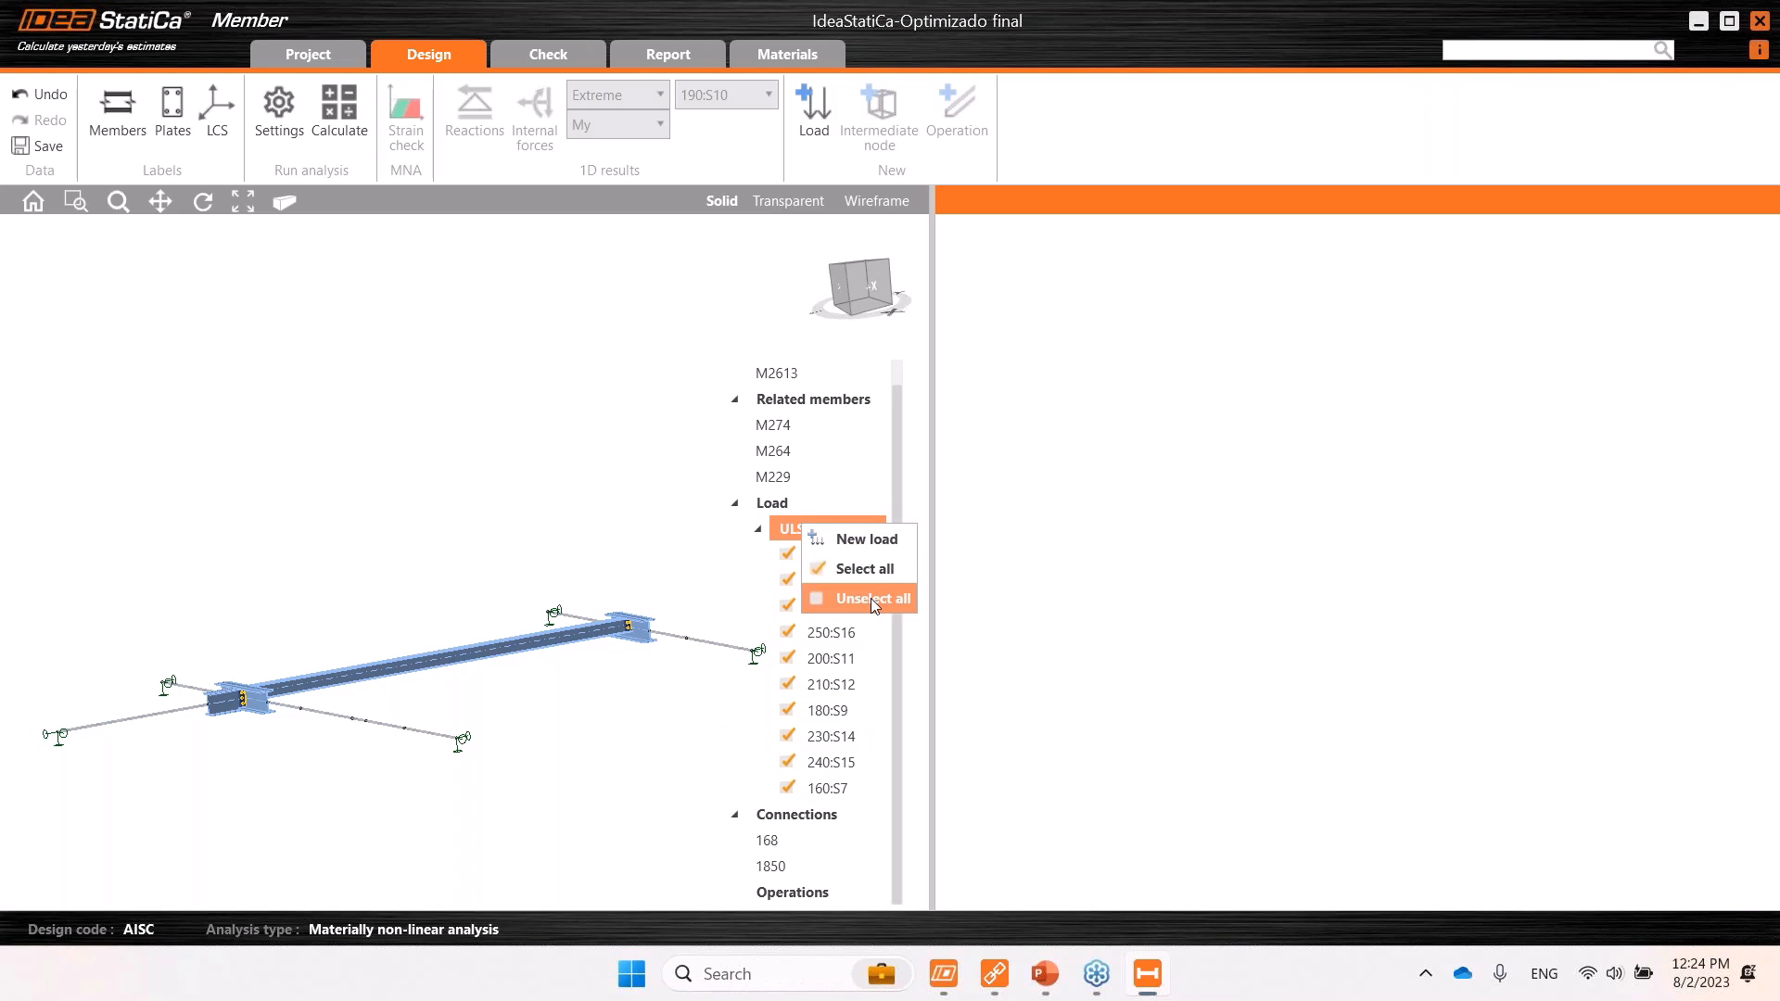
left_click(892, 610)
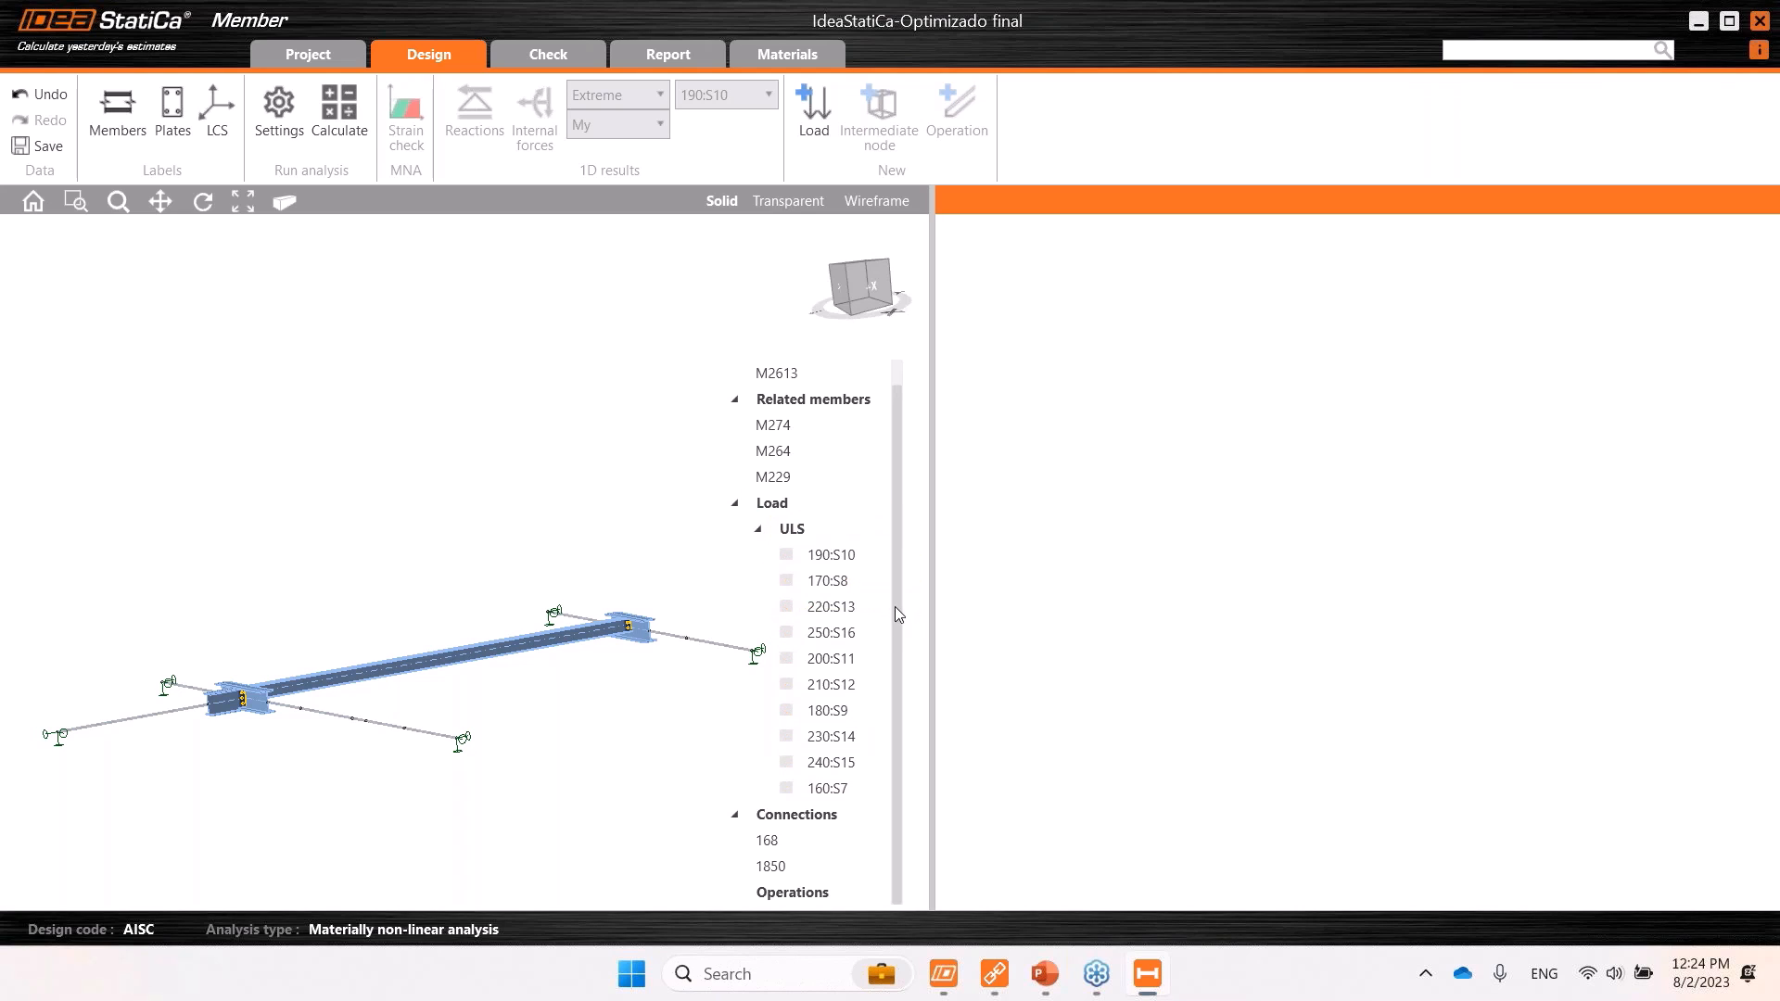
left_click(787, 582)
left_click(335, 136)
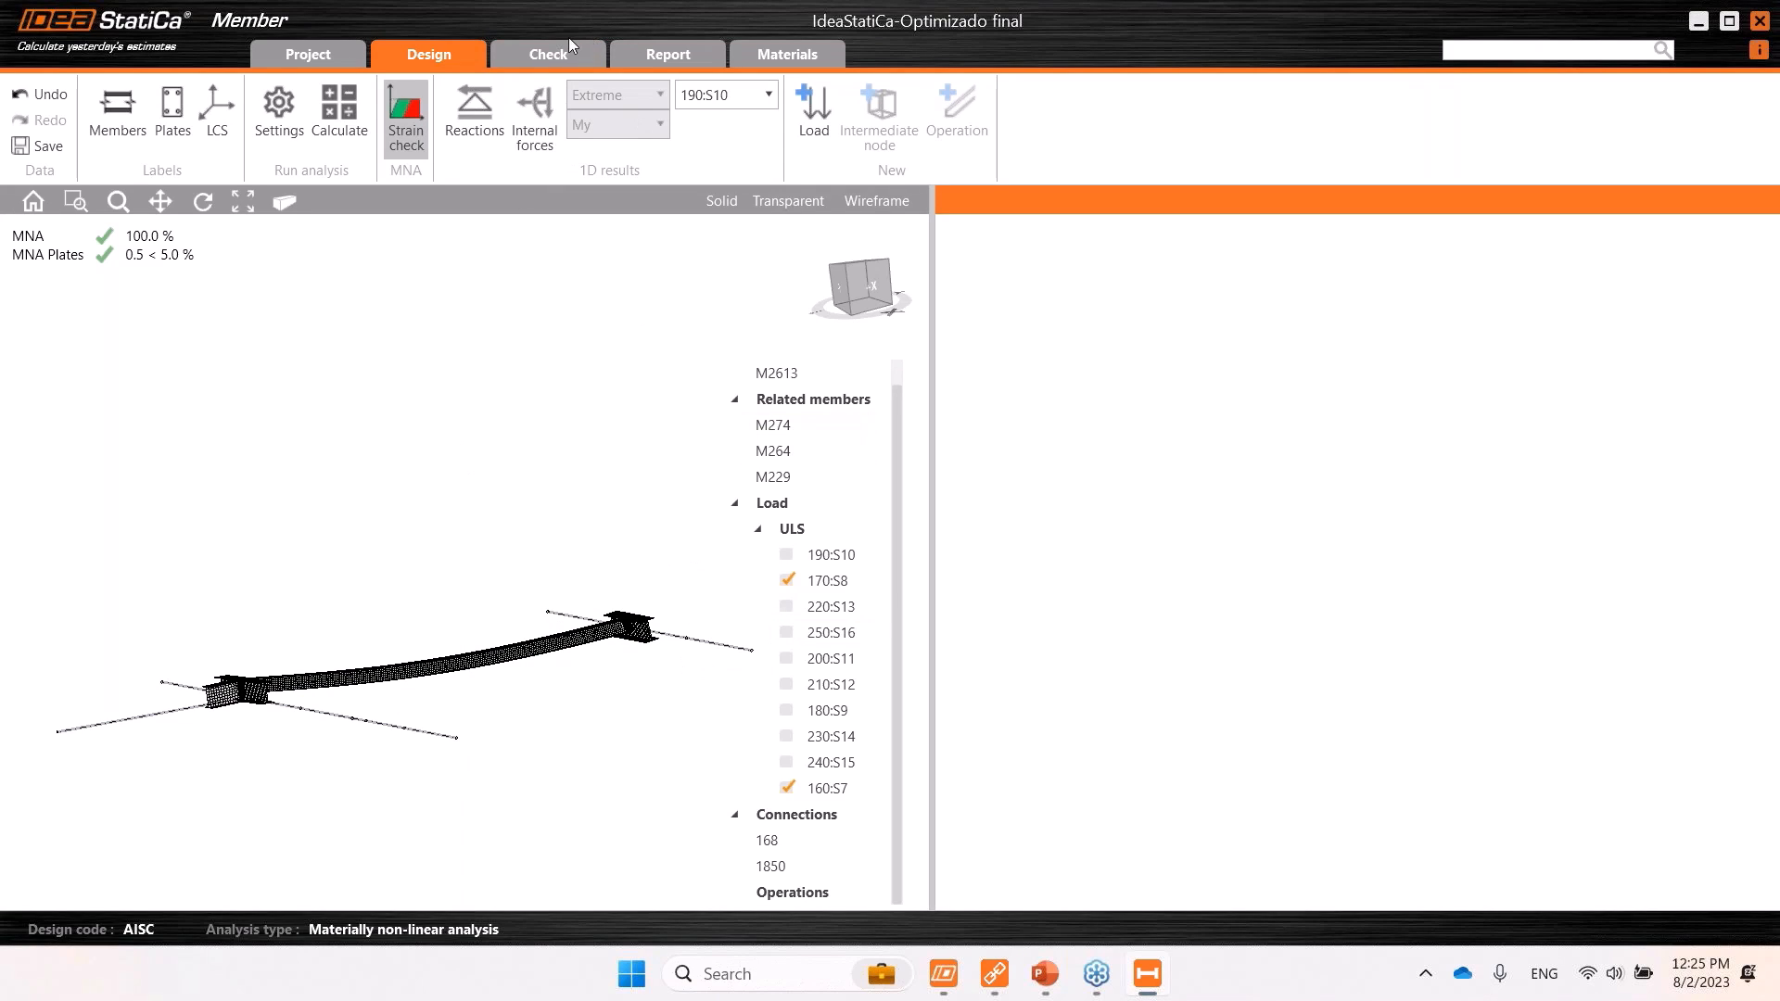
Show the equivalent stress in the MNA check results and examine it along beam M2613 in the +X view.
left_click(538, 54)
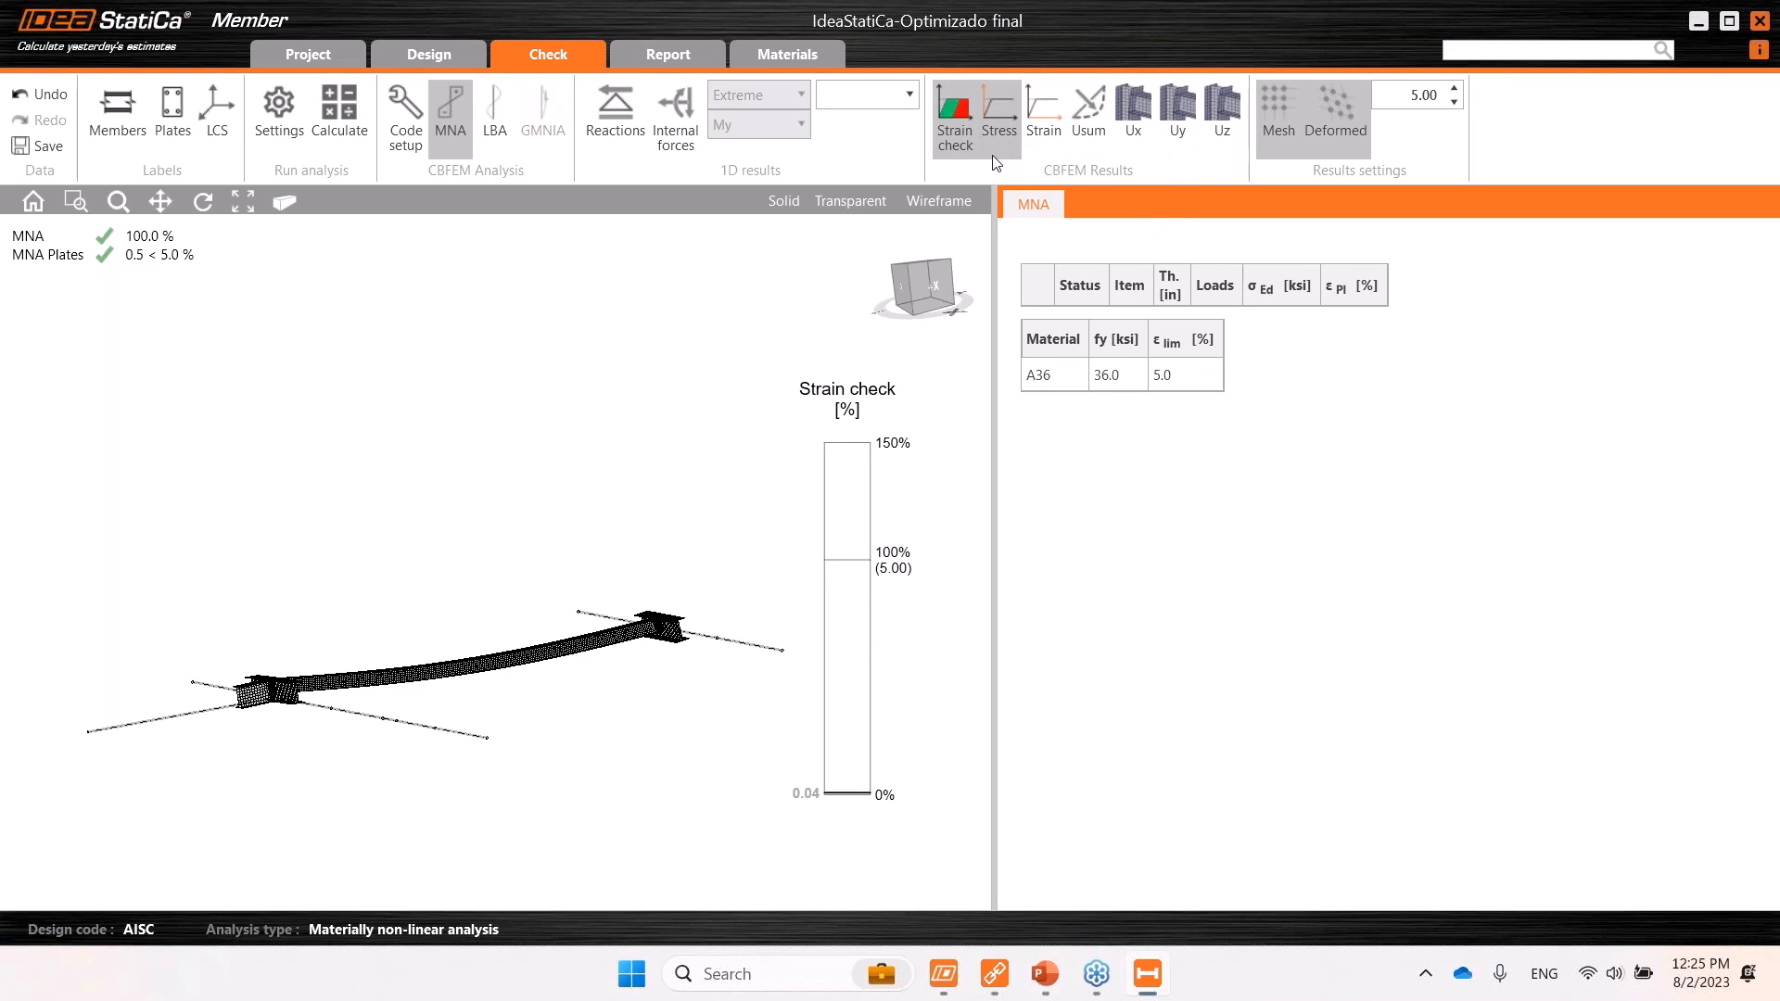
left_click(939, 296)
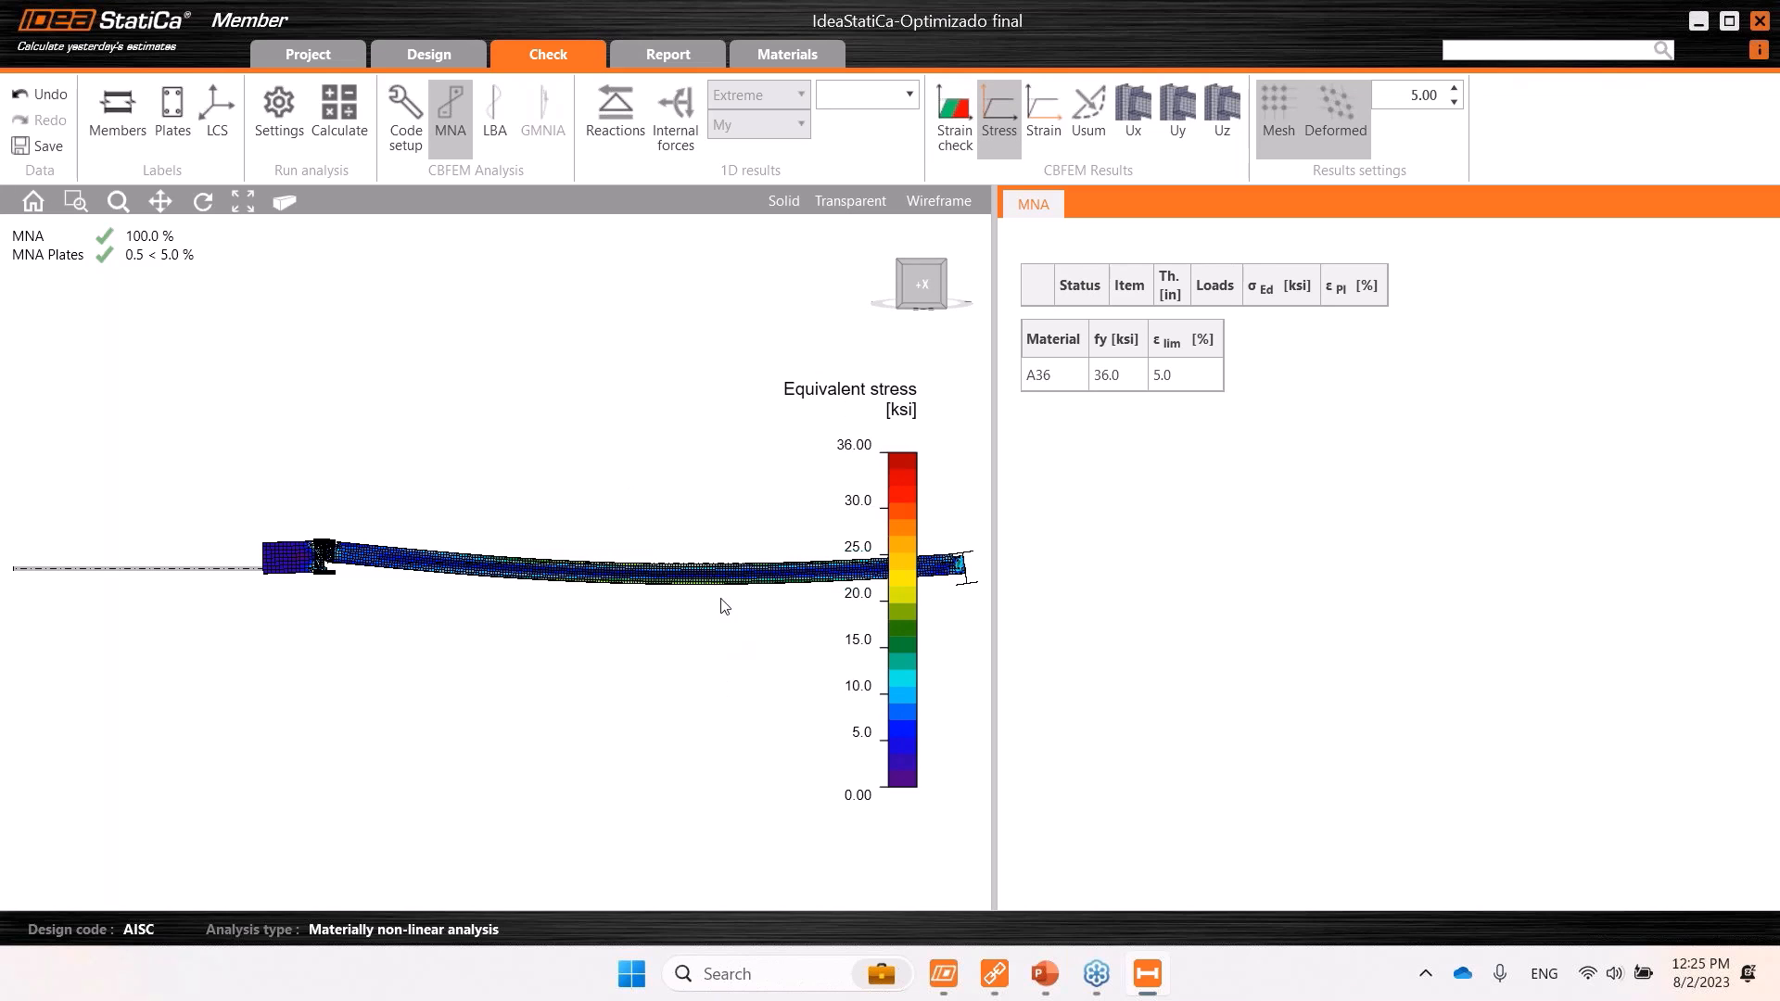
scroll(163, 593, "up", 5)
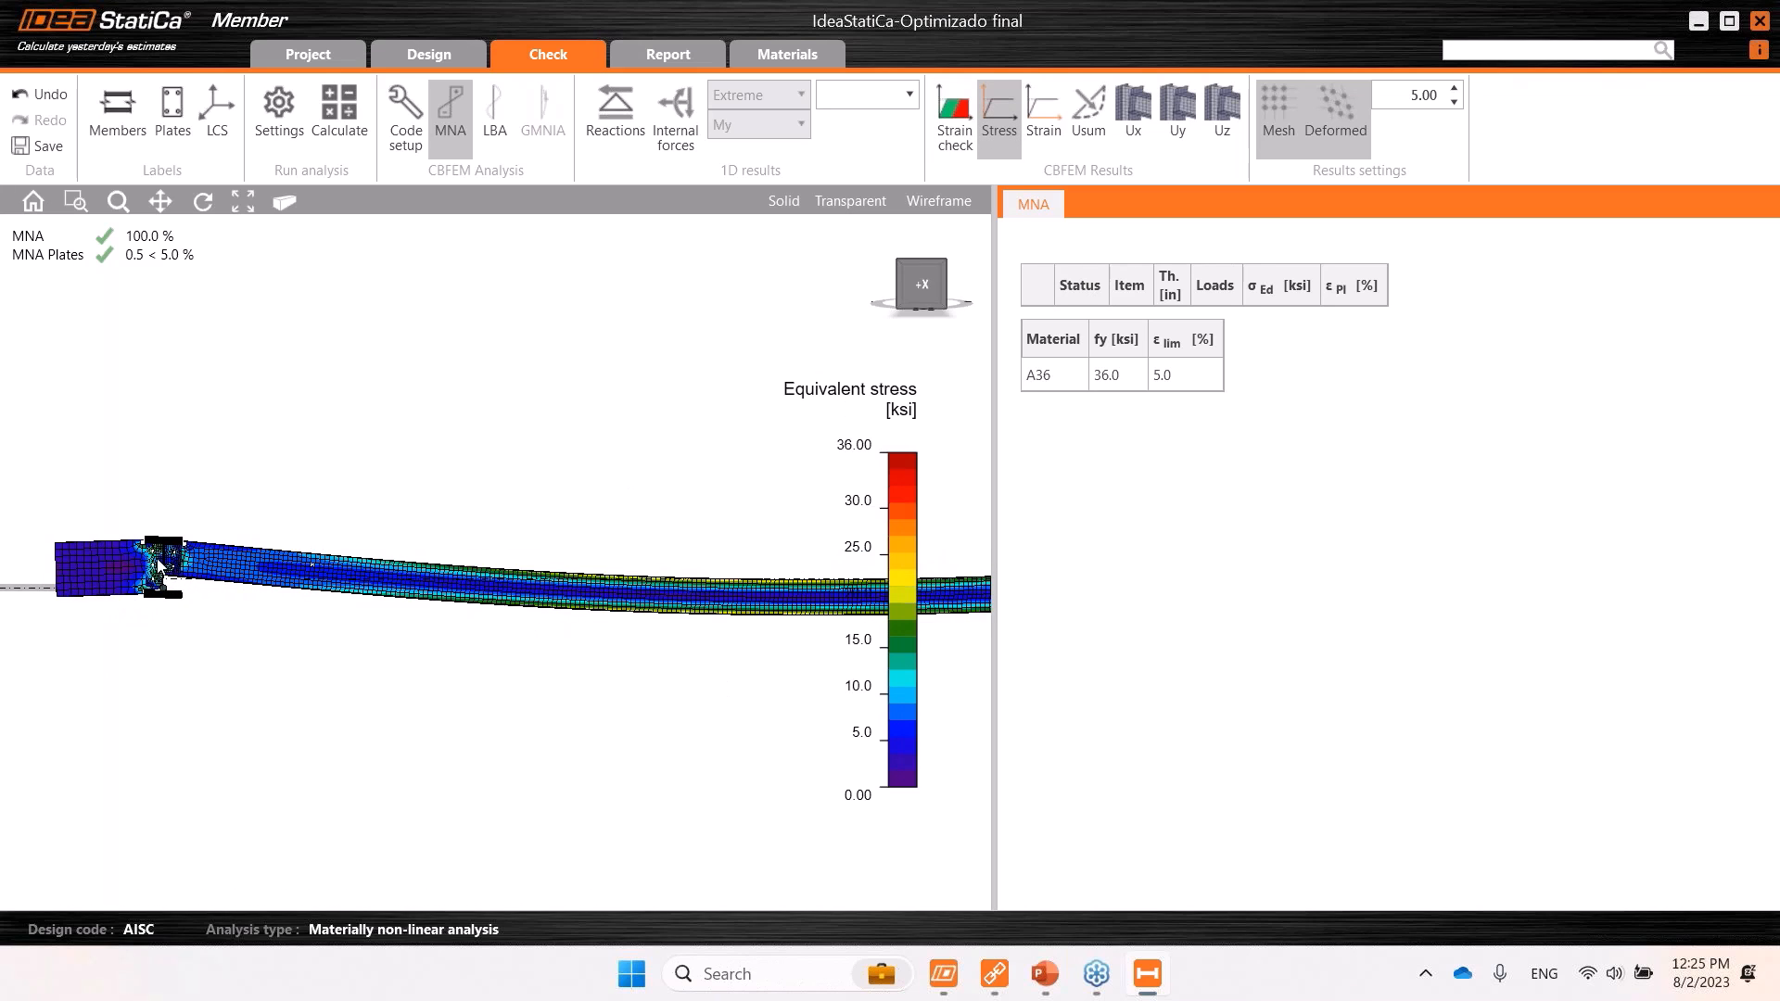
middle_click_drag(169, 667, 380, 668)
scroll(380, 670, "down", 1)
scroll(628, 702, "down", 1)
middle_click_drag(624, 697, 61, 681)
scroll(476, 684, "down", 2)
middle_click_drag(481, 691, 412, 664)
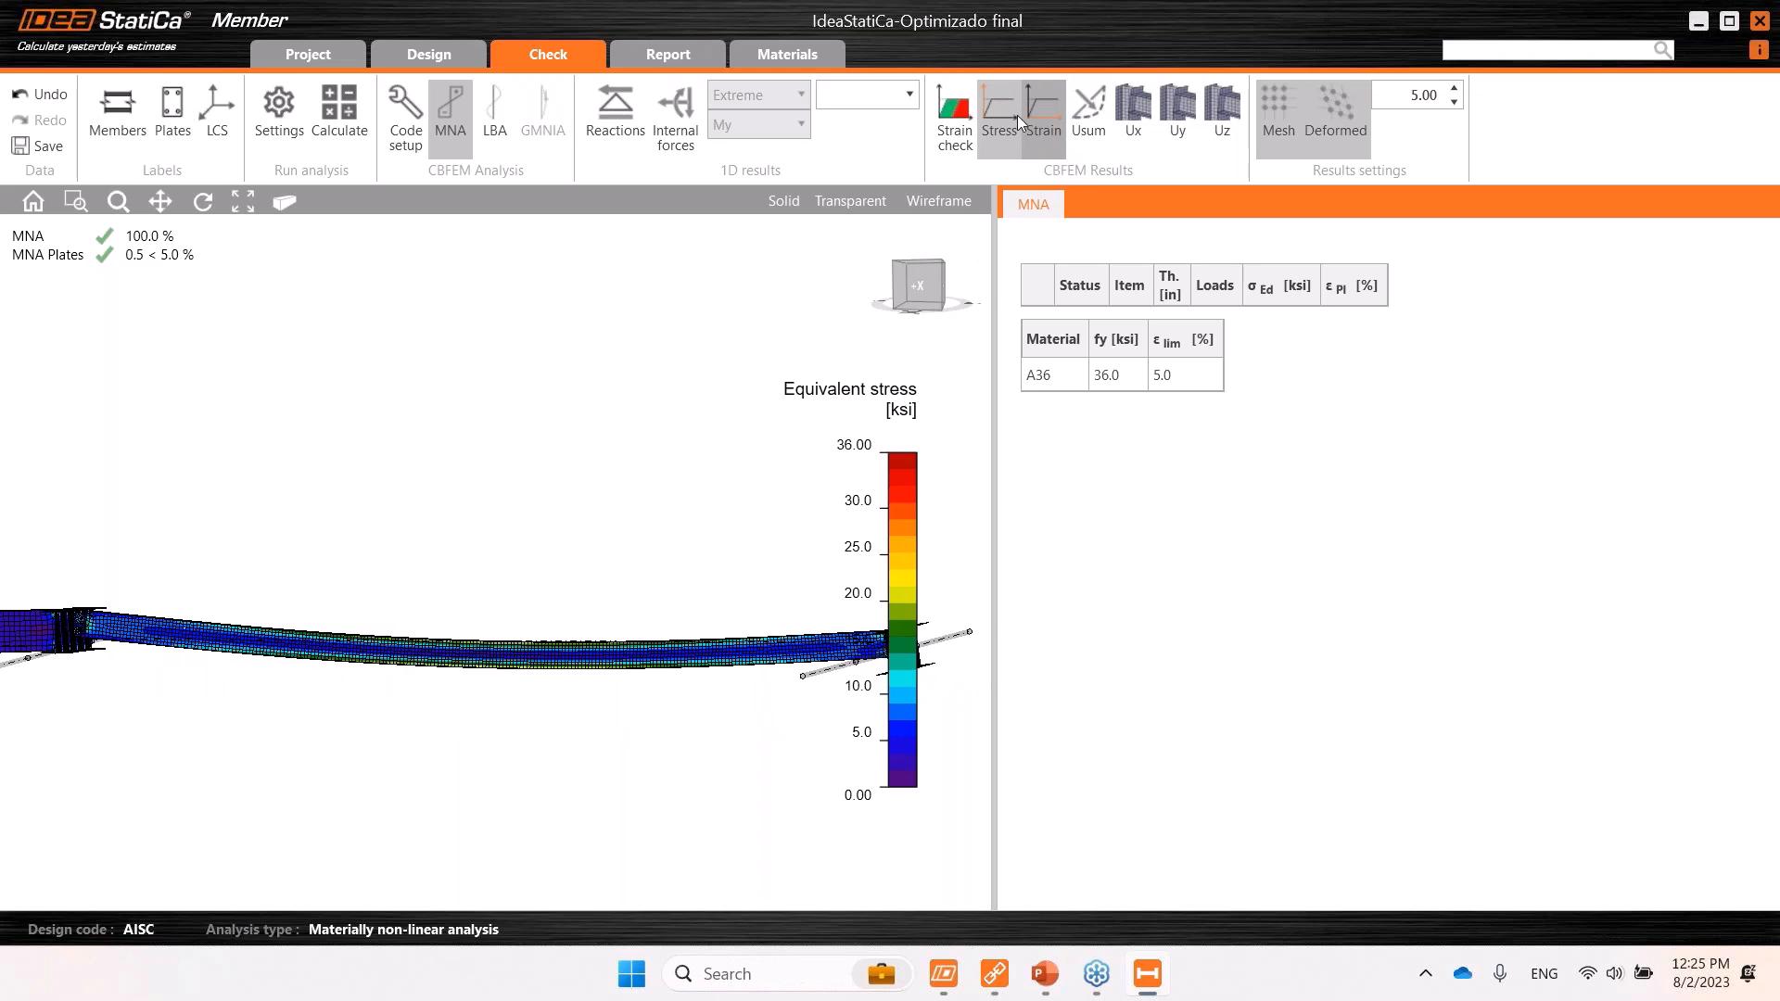
Display the plastic strain and the total displacement Usum on the deformed beam and examine them from several angles.
left_click(1043, 115)
middle_click_drag(364, 651, 352, 605, "ctrl")
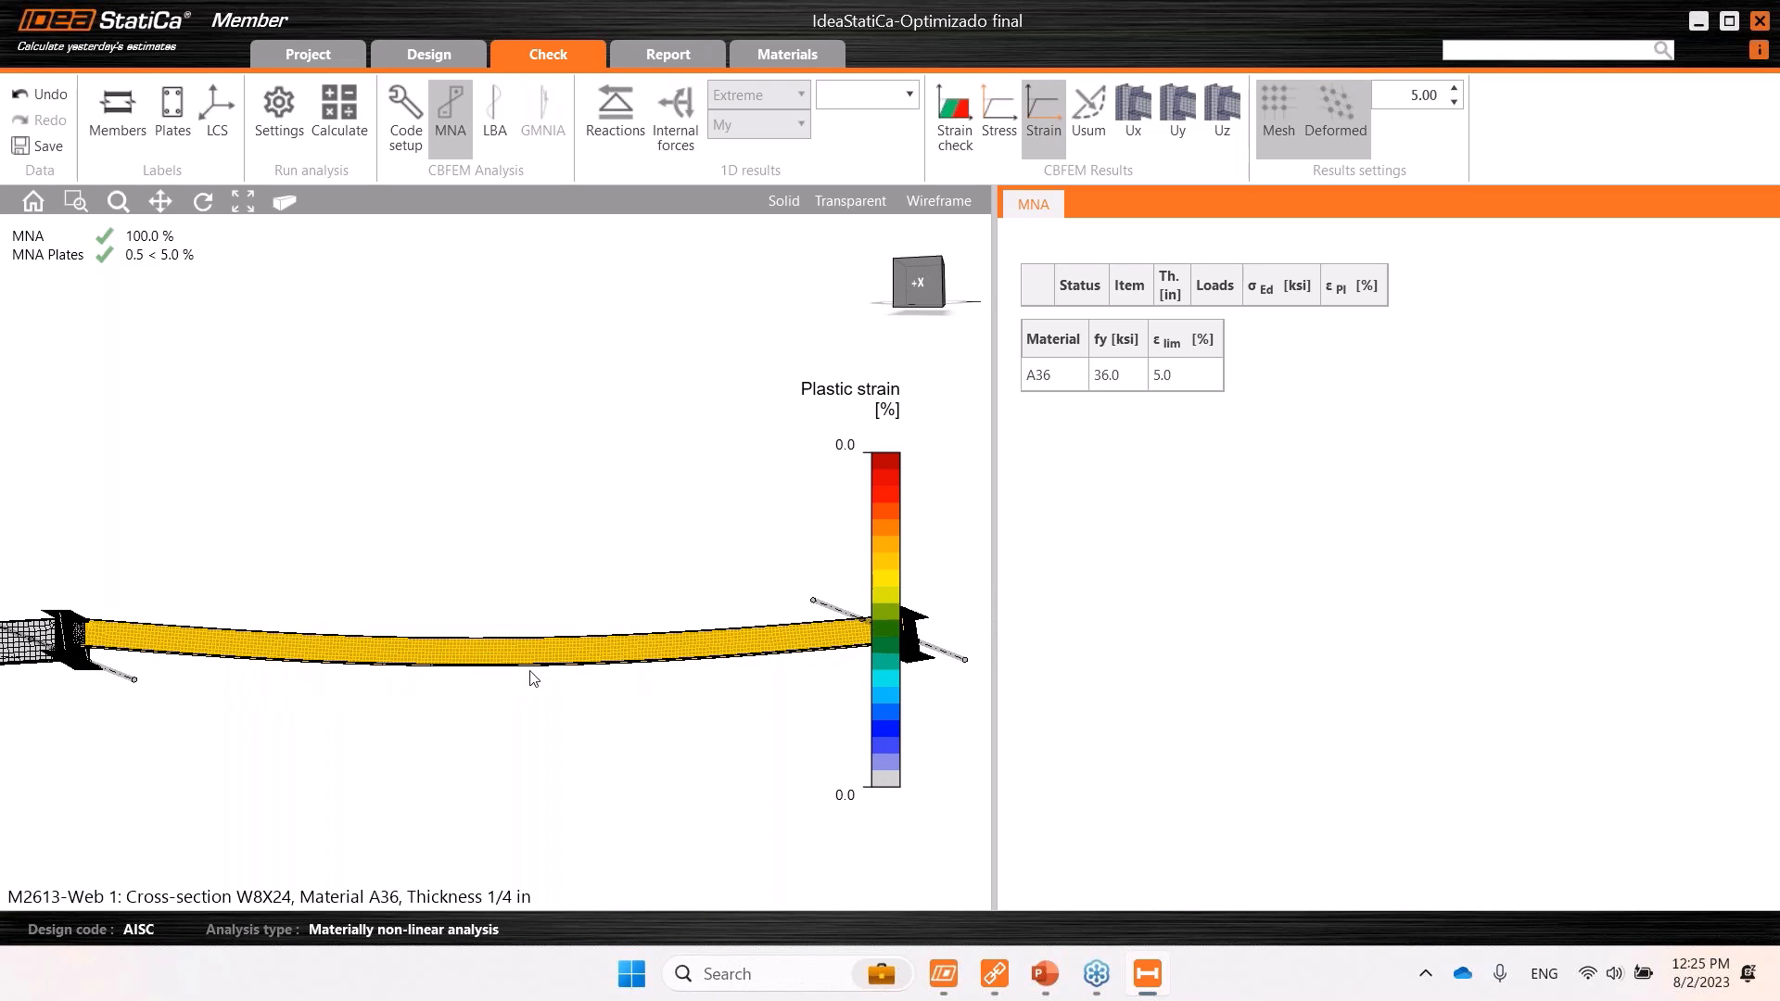
left_click(1093, 130)
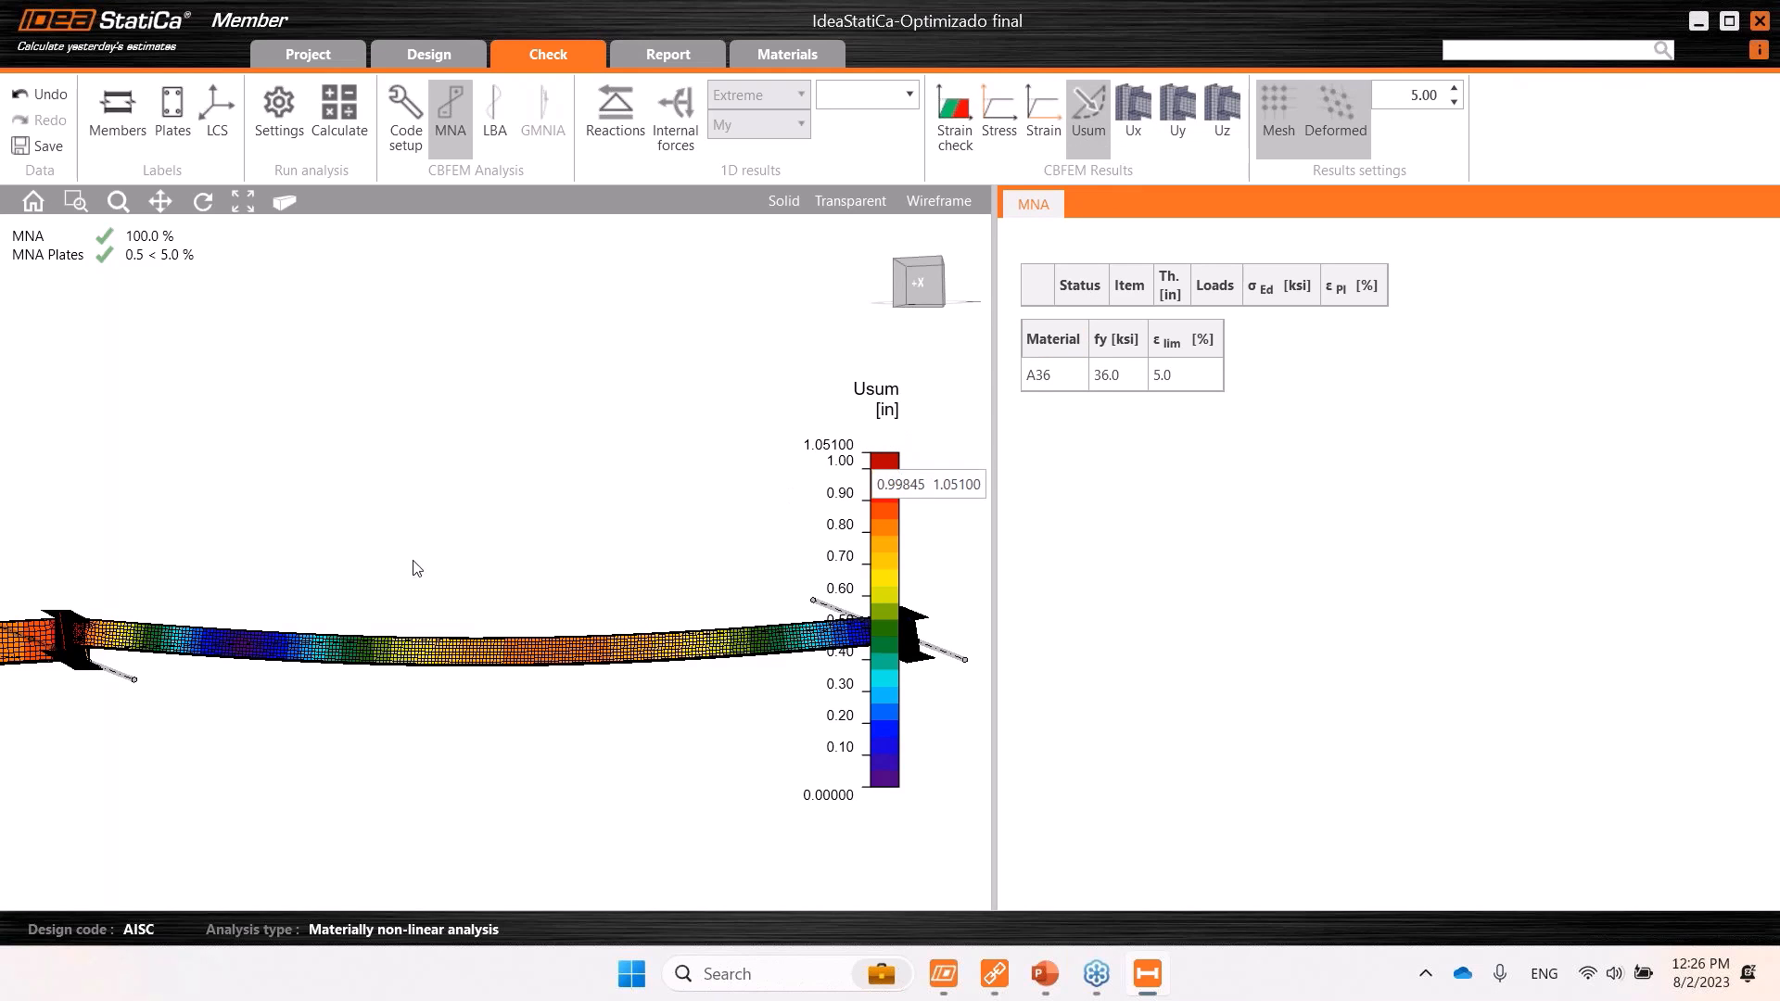
right_click_drag(416, 568, 544, 572)
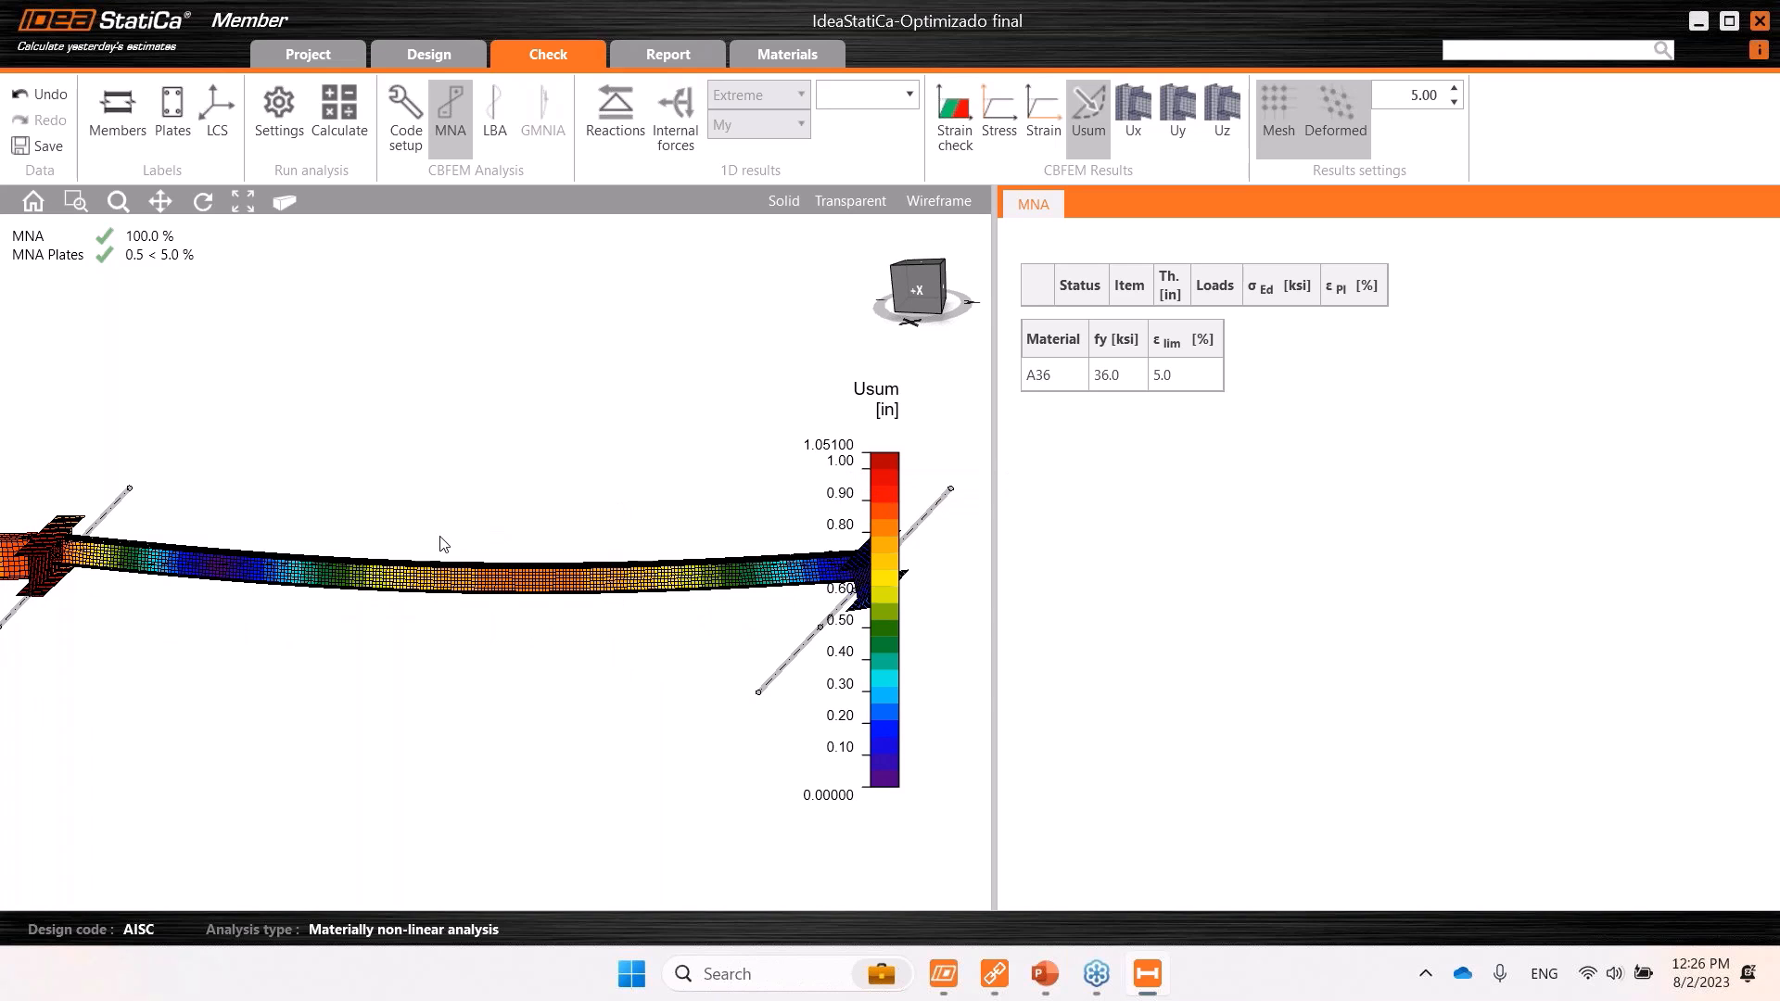
mouse_move(440, 540)
right_mouse_down()
mouse_move(199, 570)
mouse_move(350, 633)
mouse_move(253, 632)
mouse_move(411, 555)
right_mouse_up()
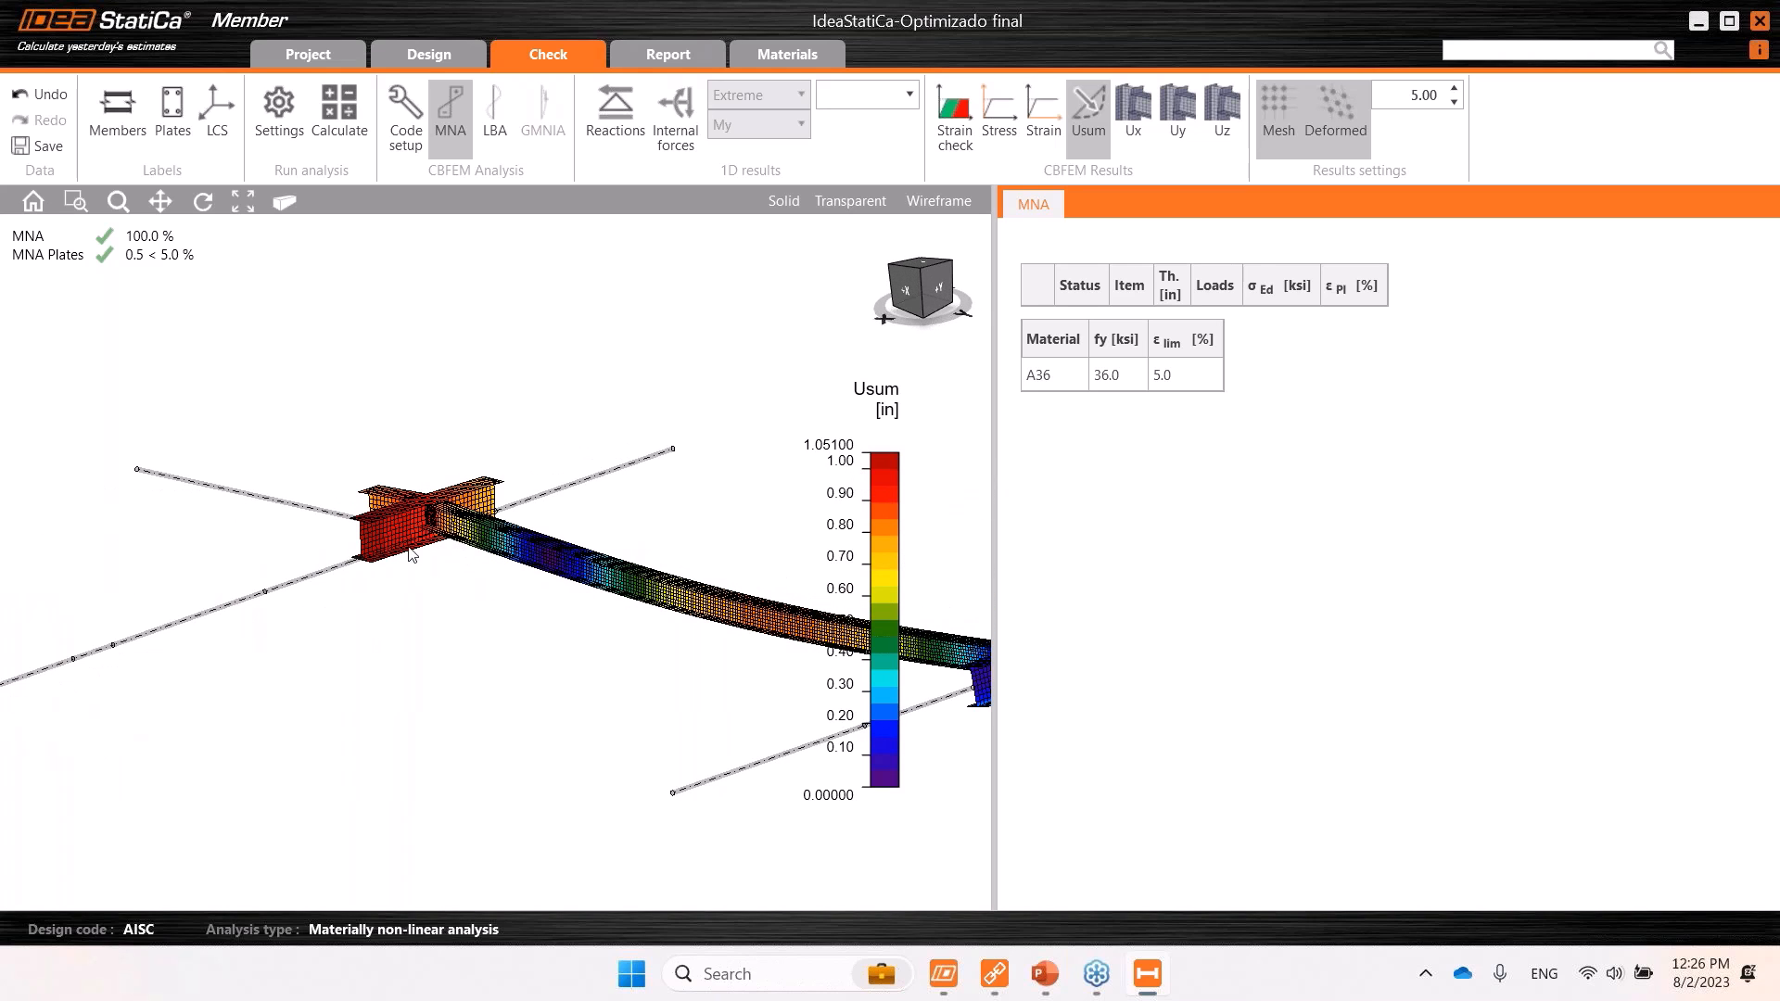
middle_click_drag(429, 596, 270, 656)
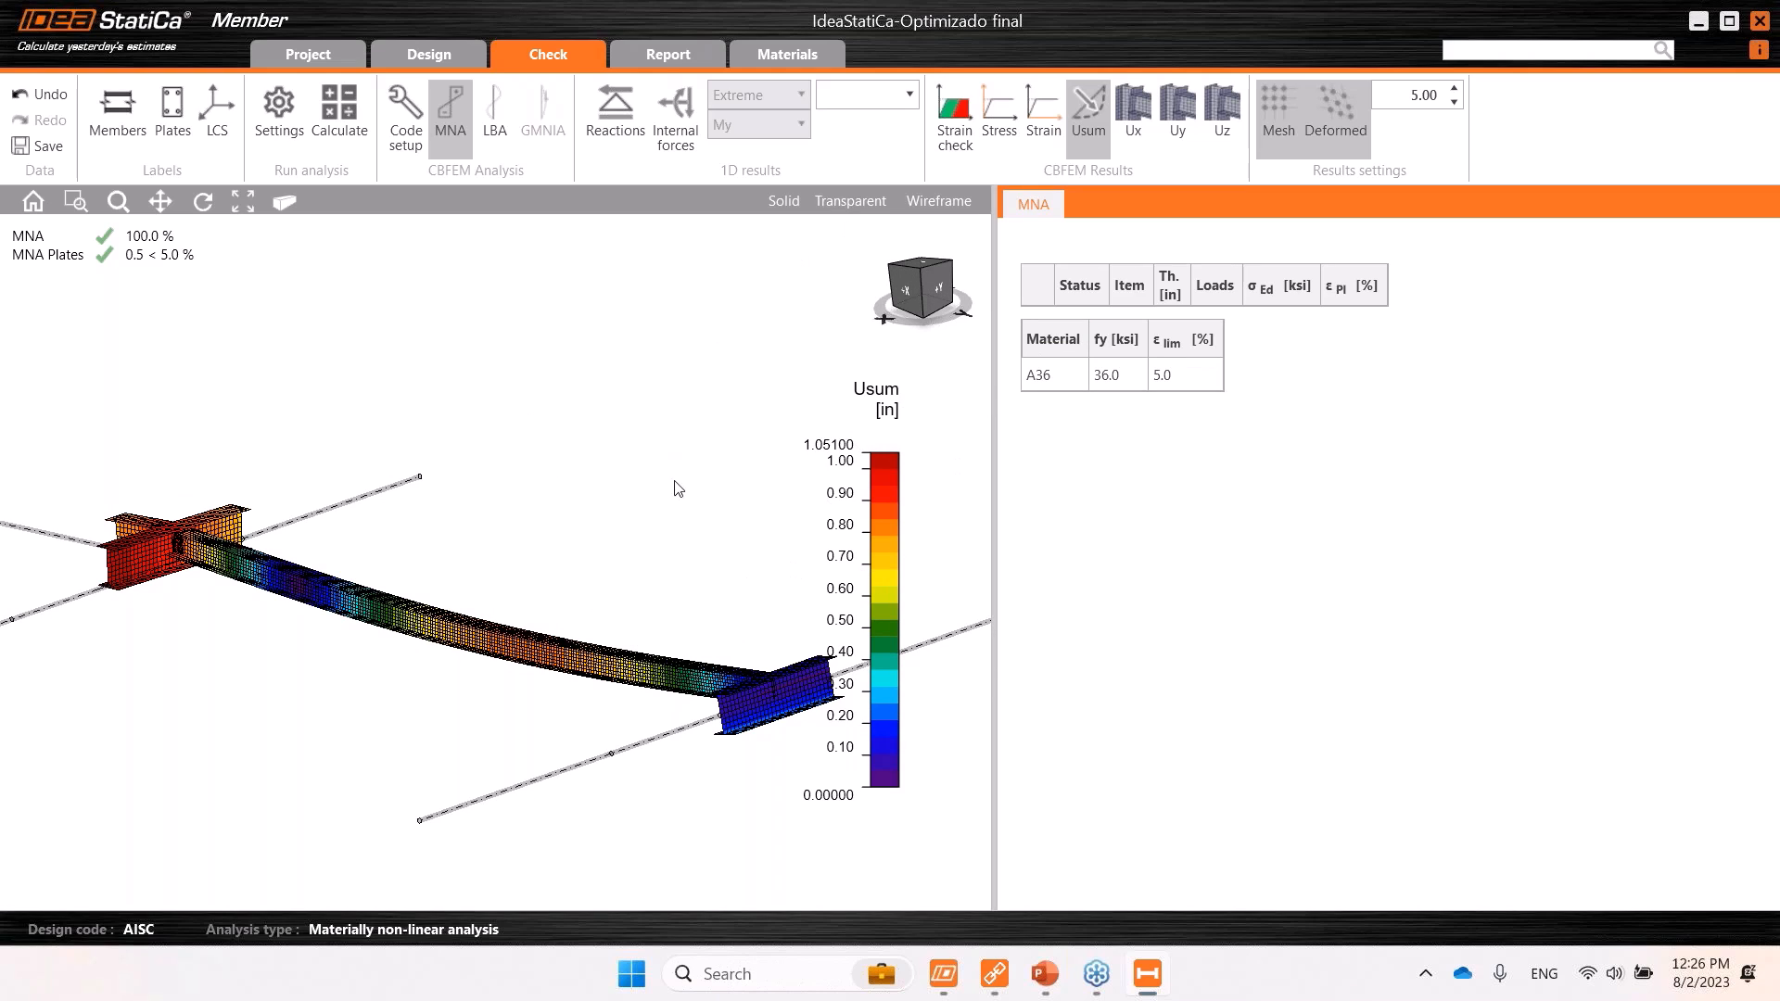
Display the Ux displacement of the model and look at it in the +X view.
left_click(1140, 144)
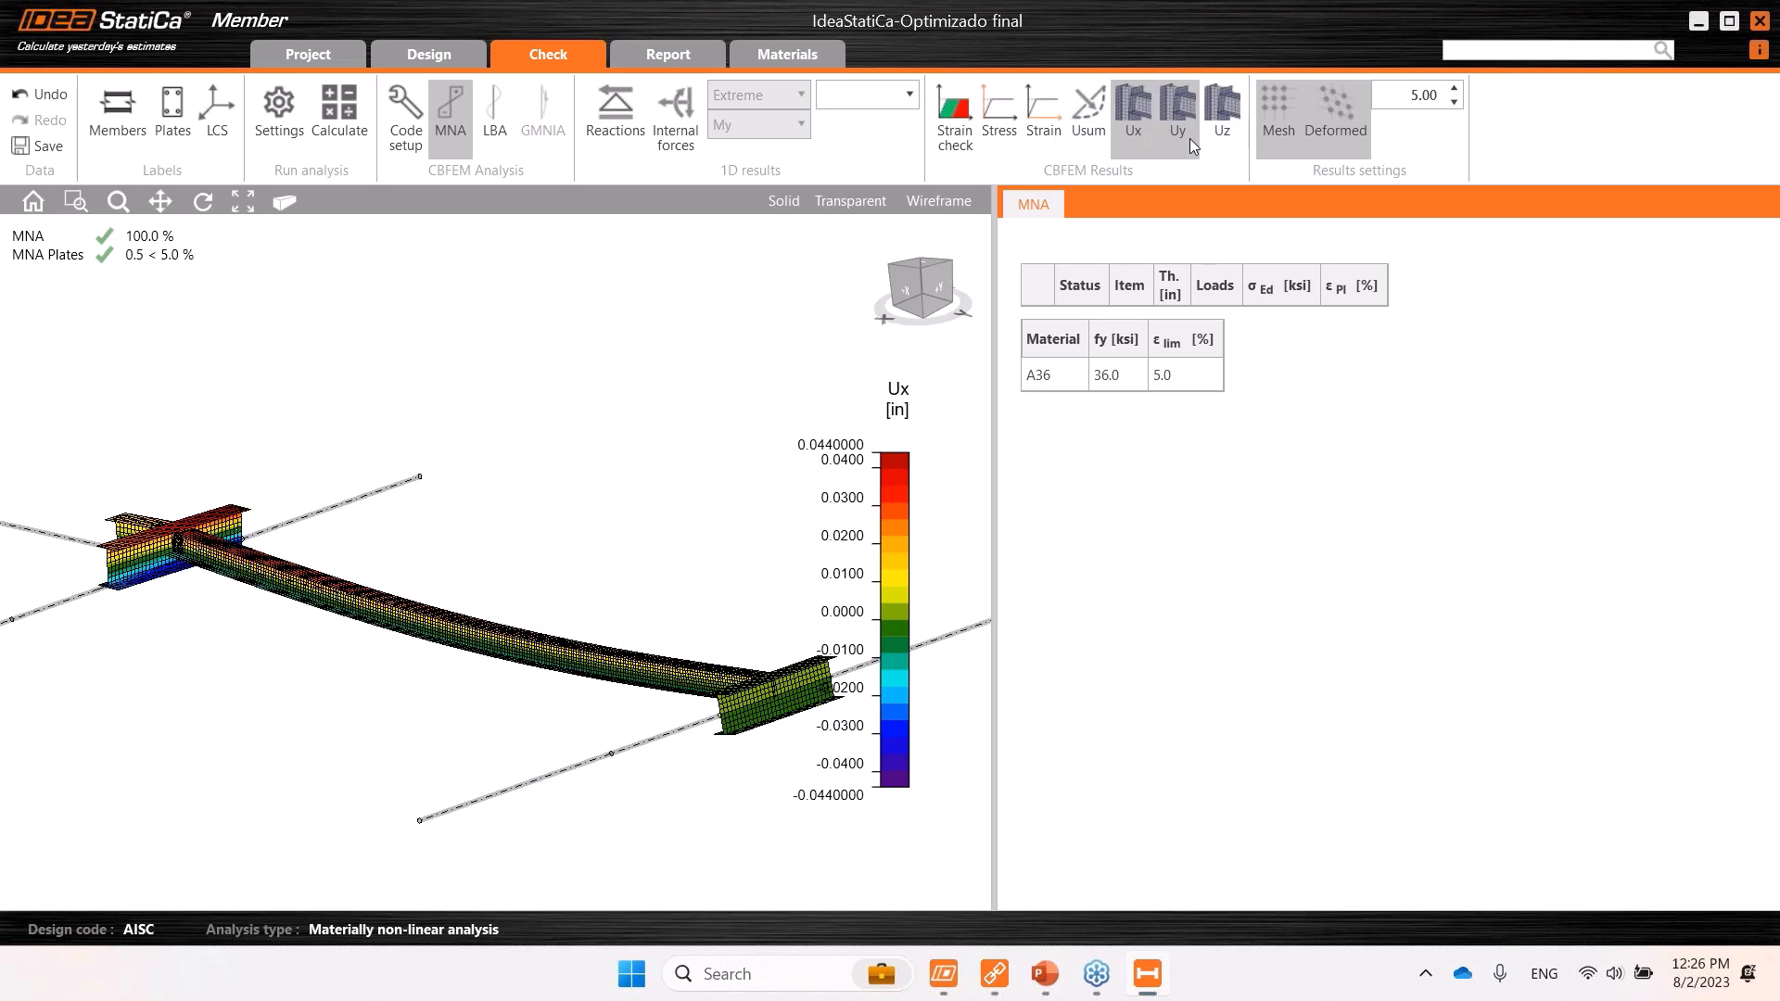
middle_click_drag(401, 621, 612, 470)
left_click(909, 290)
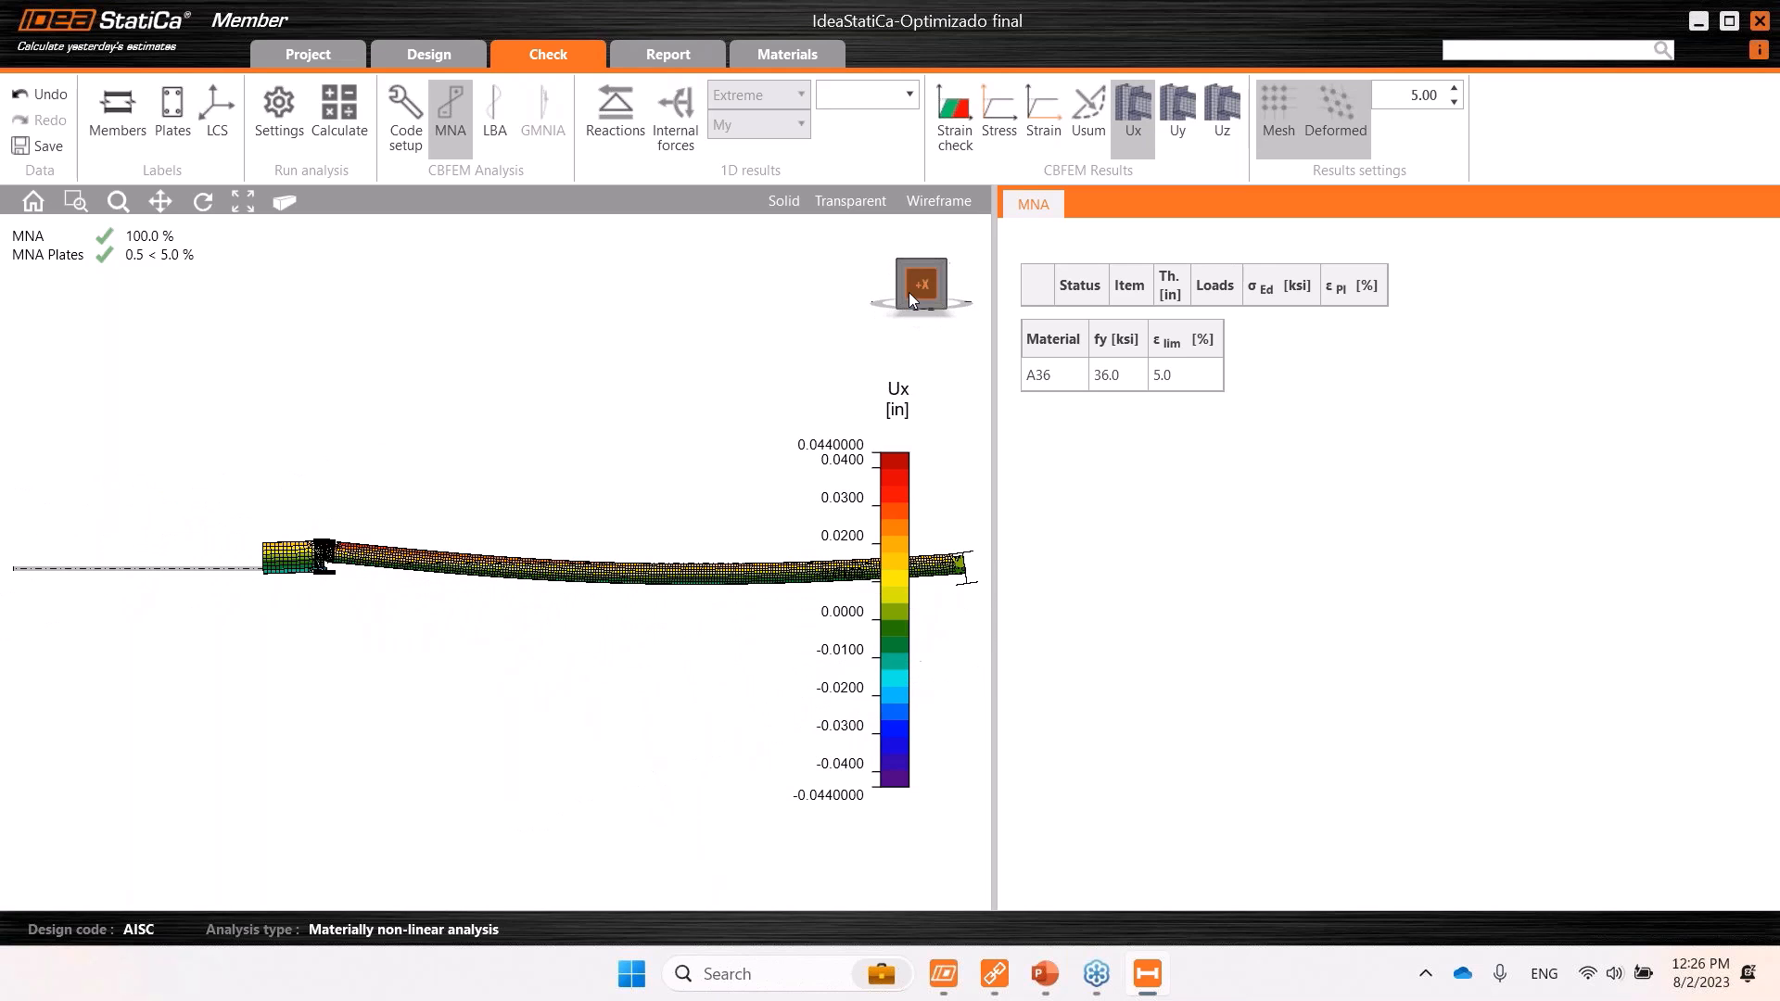
Hide the contour results, make the model transparent and show the My internal-force diagram for load 170:S8.
left_click(1007, 142)
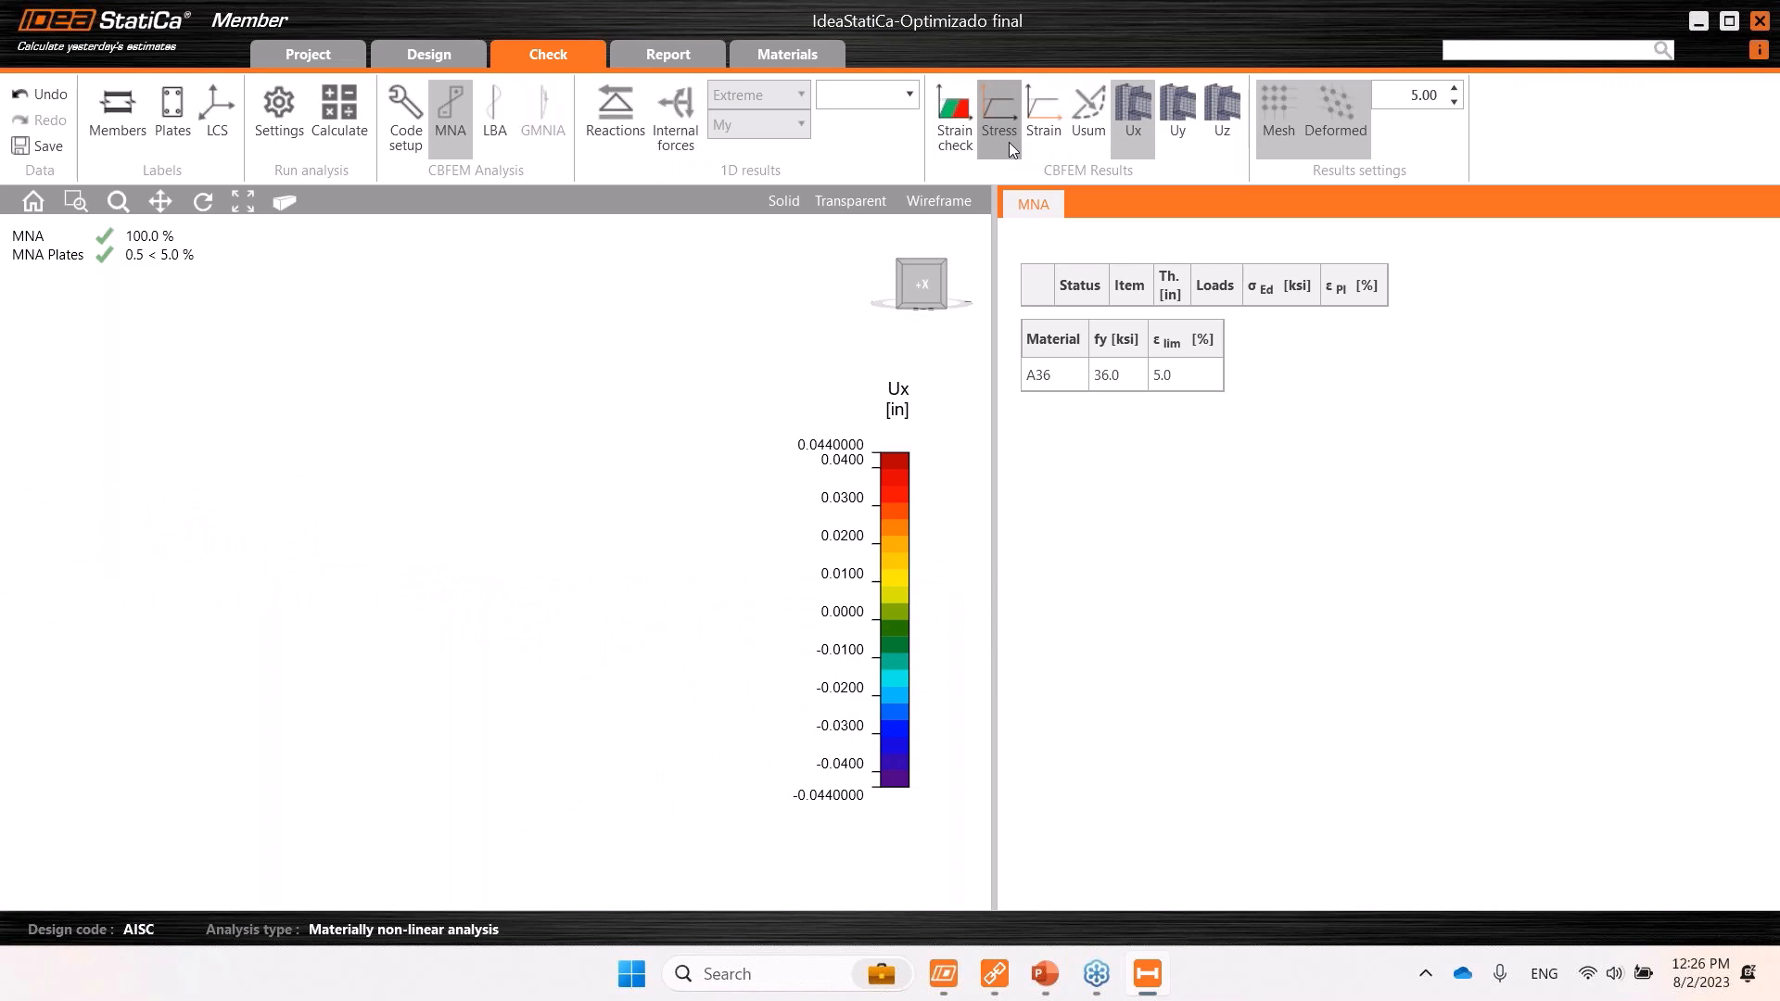
left_click(849, 202)
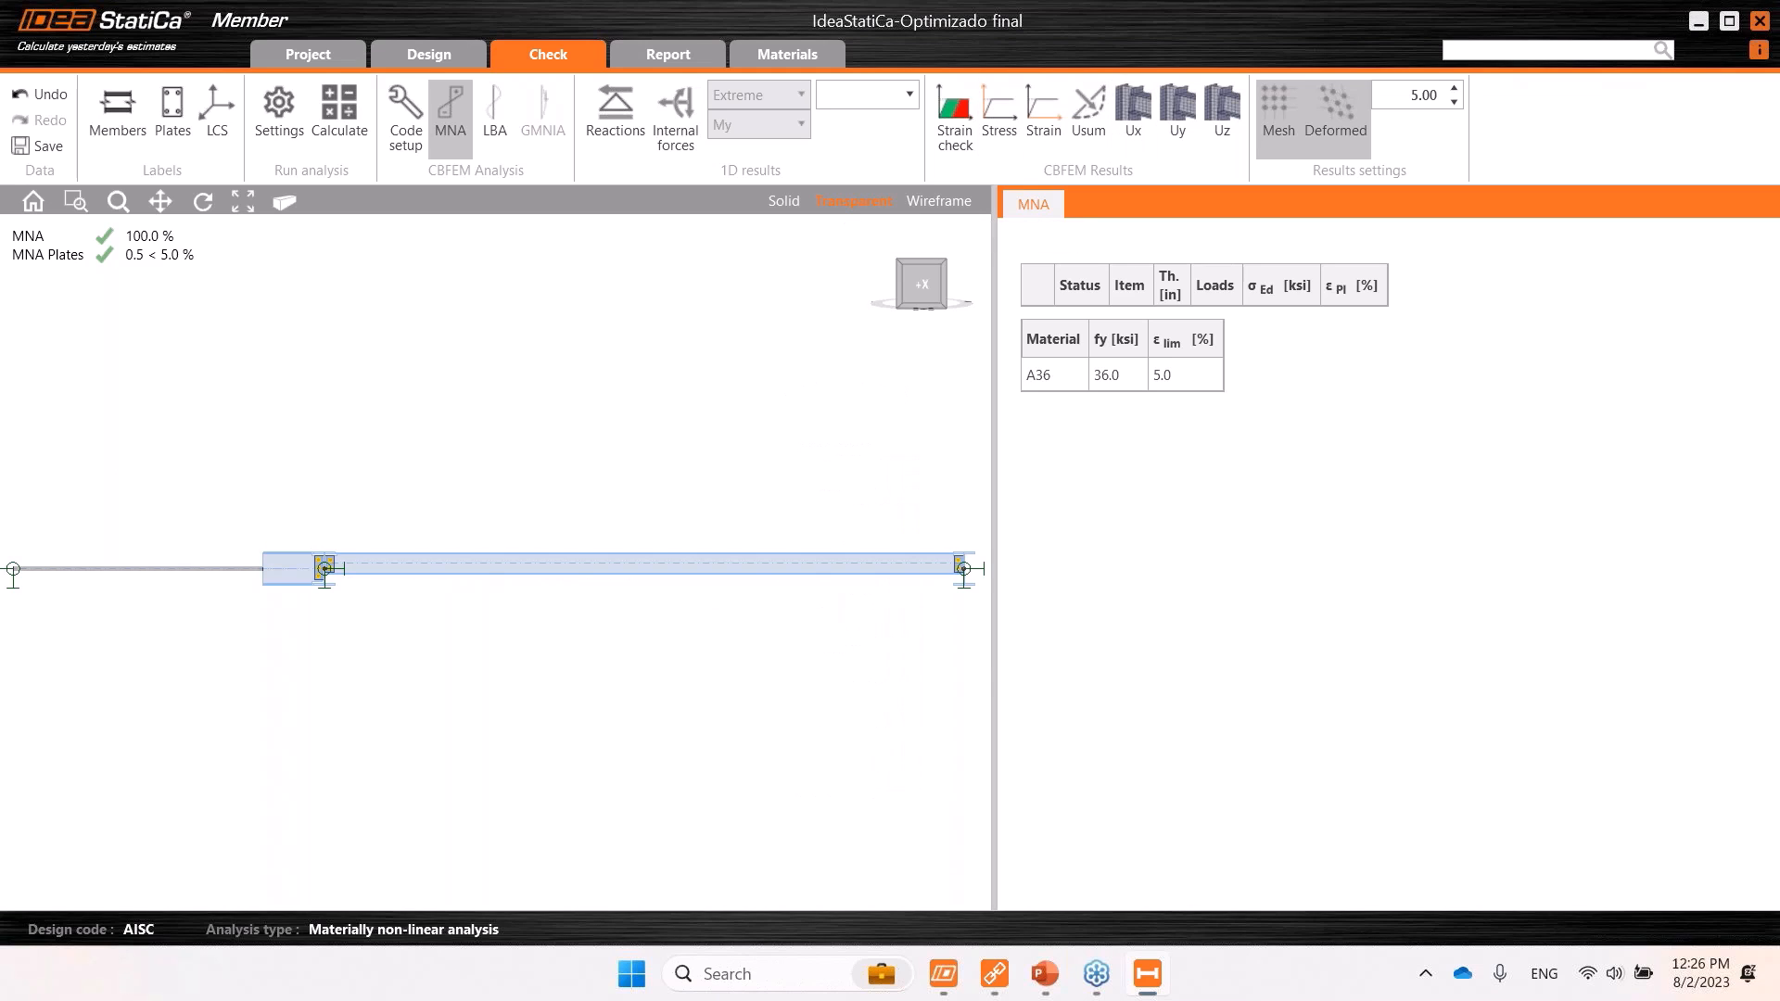
left_click(680, 139)
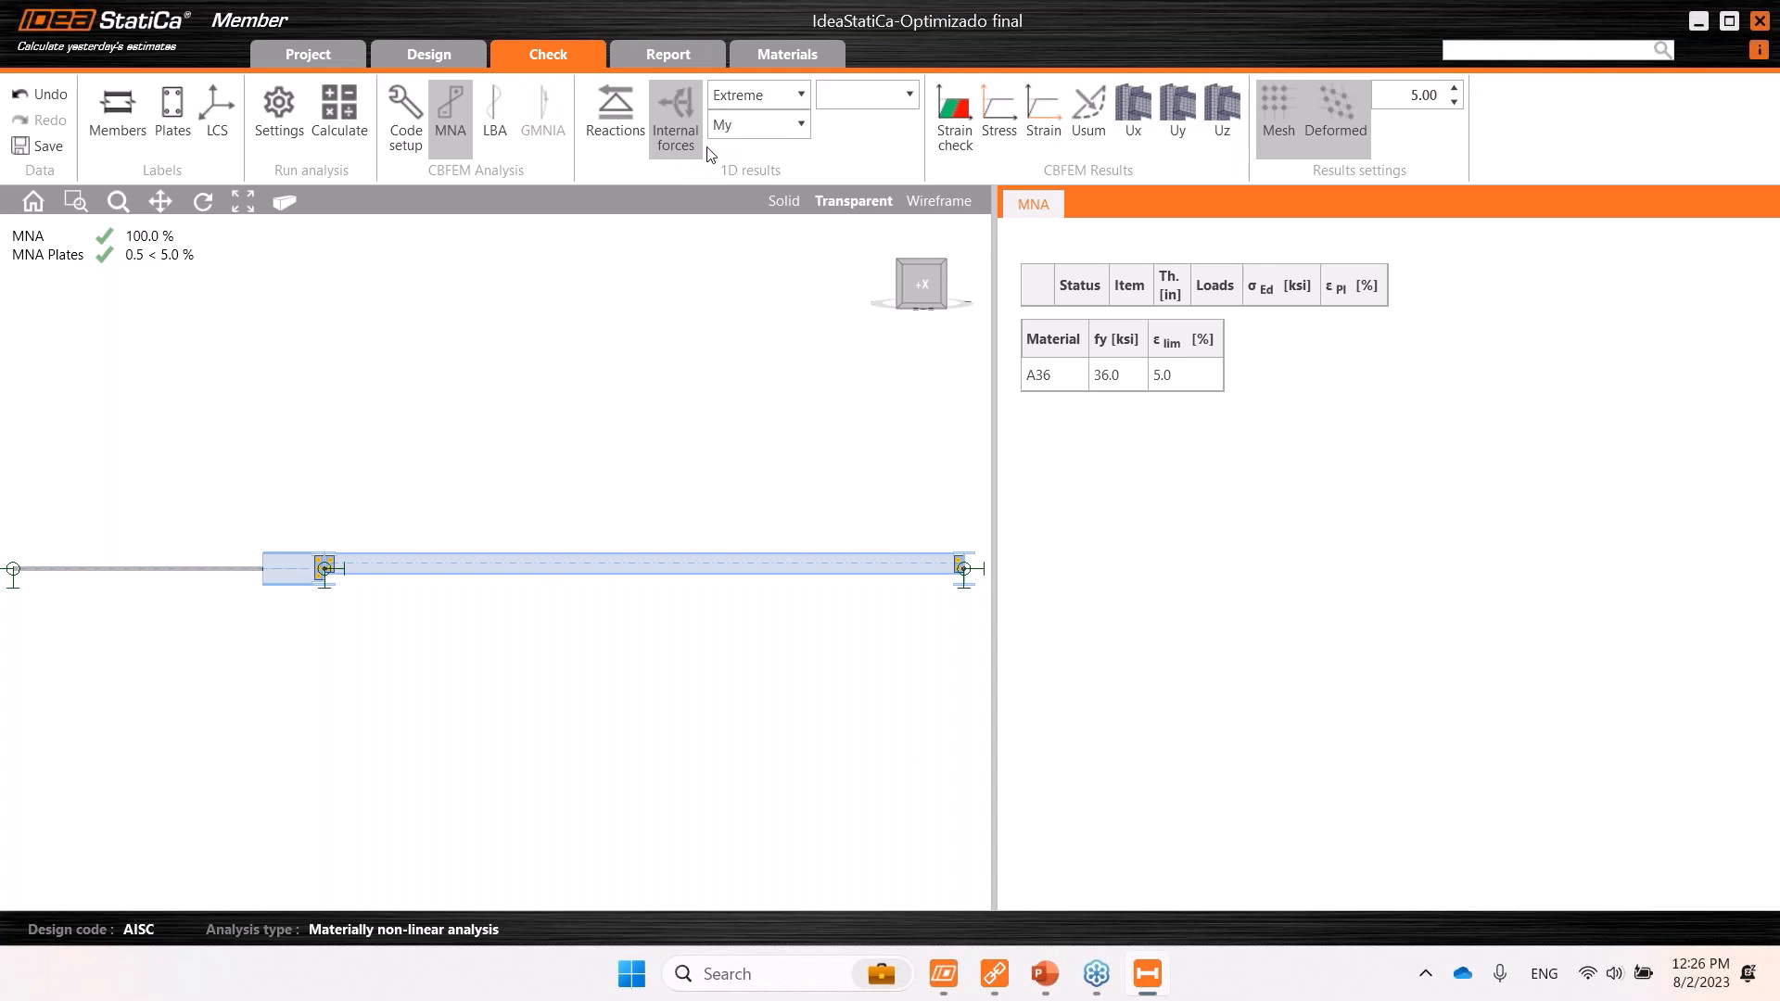
left_click(786, 97)
left_click(791, 97)
left_click(867, 93)
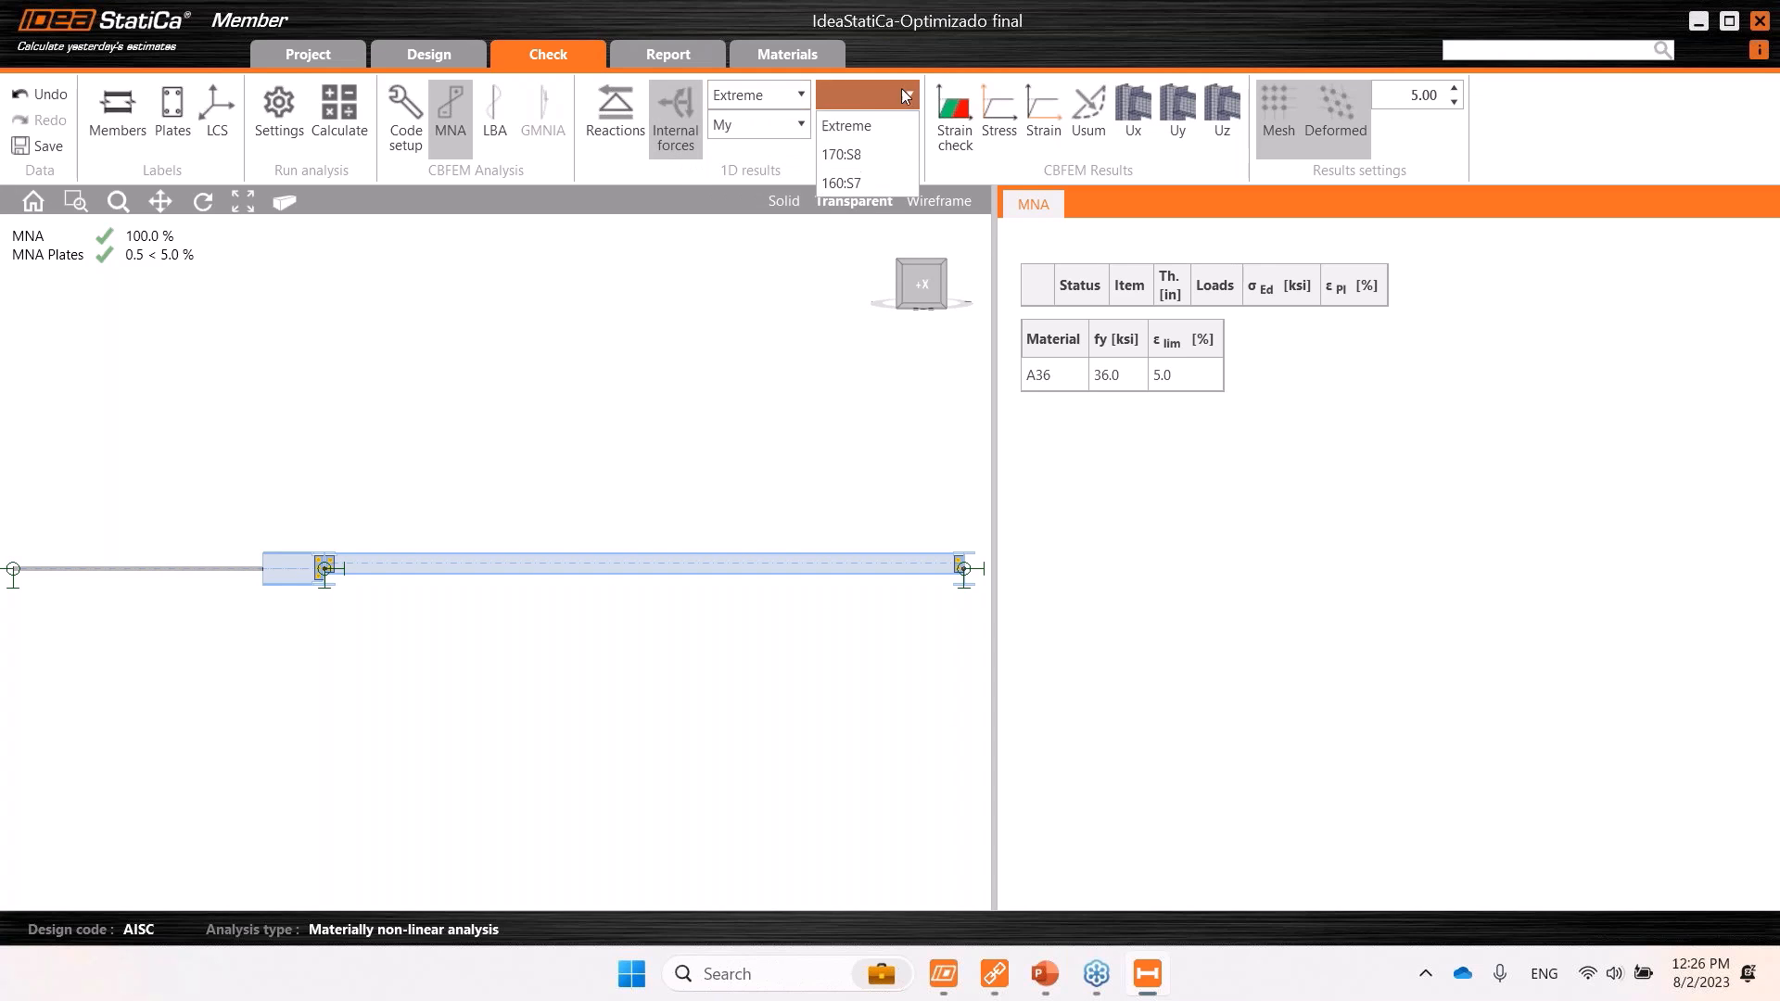
left_click(860, 155)
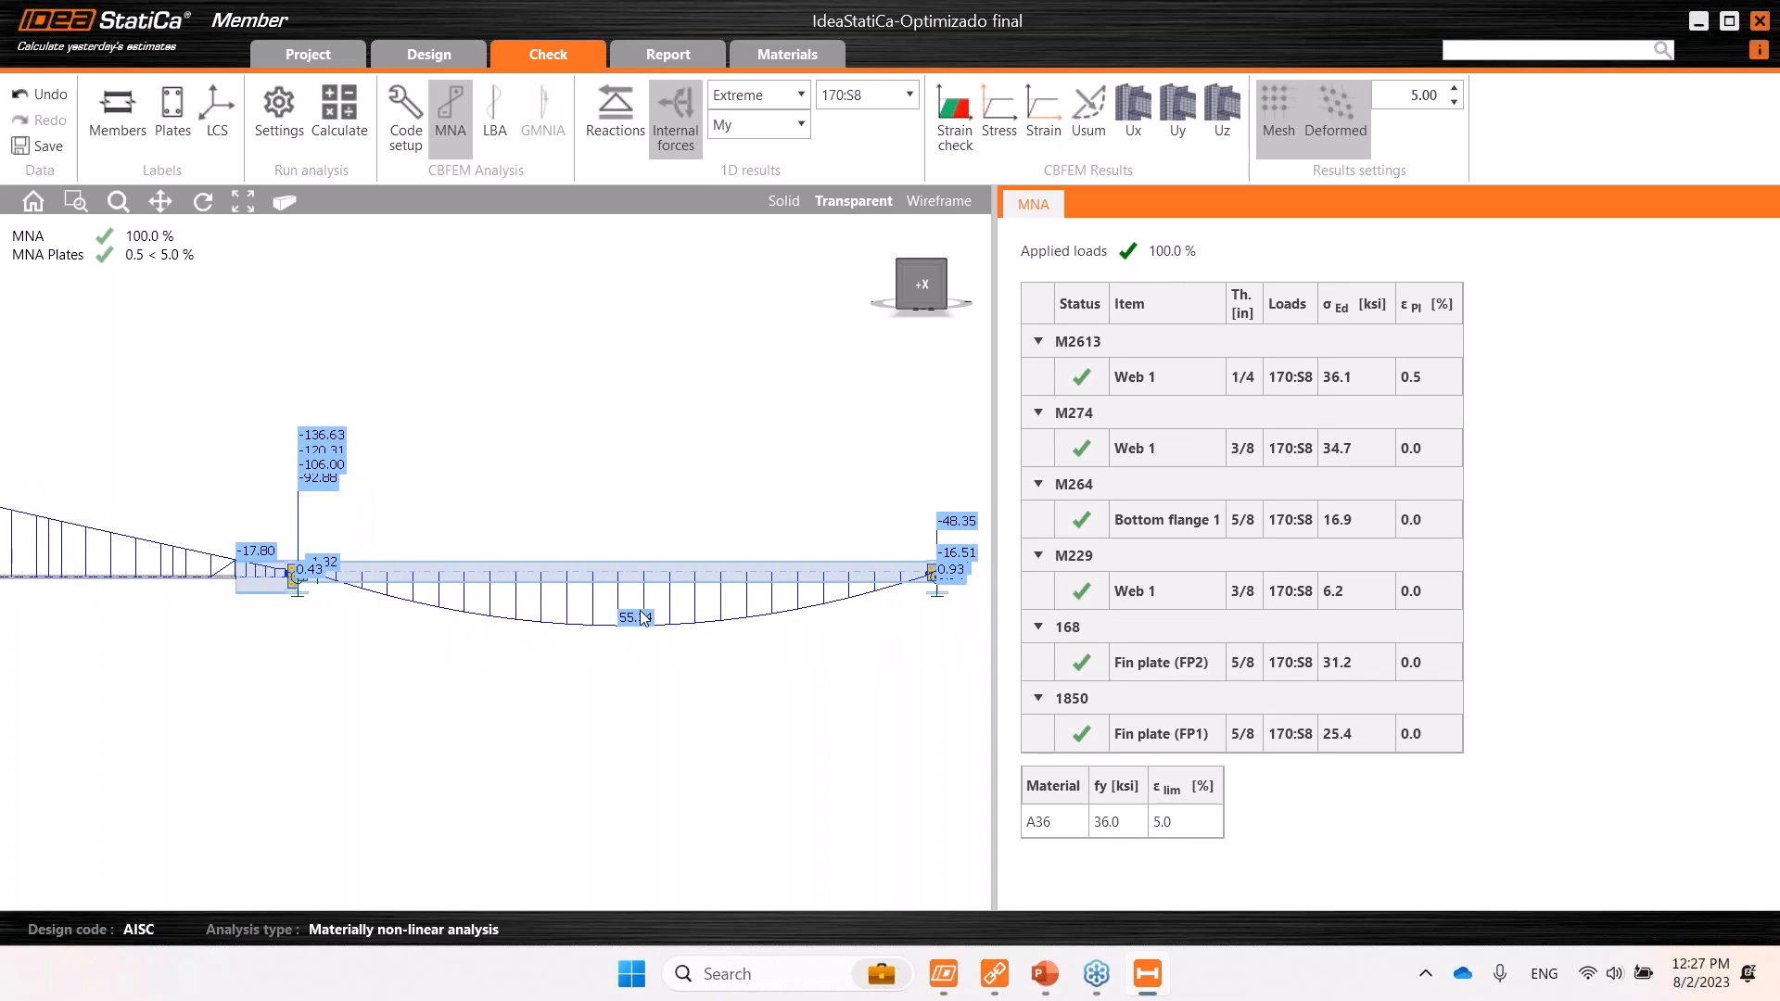
Examine the My diagram at the bolts and fin plates of connection 168 and over the whole span of M2613.
scroll(405, 624, "up", 3)
middle_click_drag(382, 635, 389, 634)
scroll(324, 555, "up", 5)
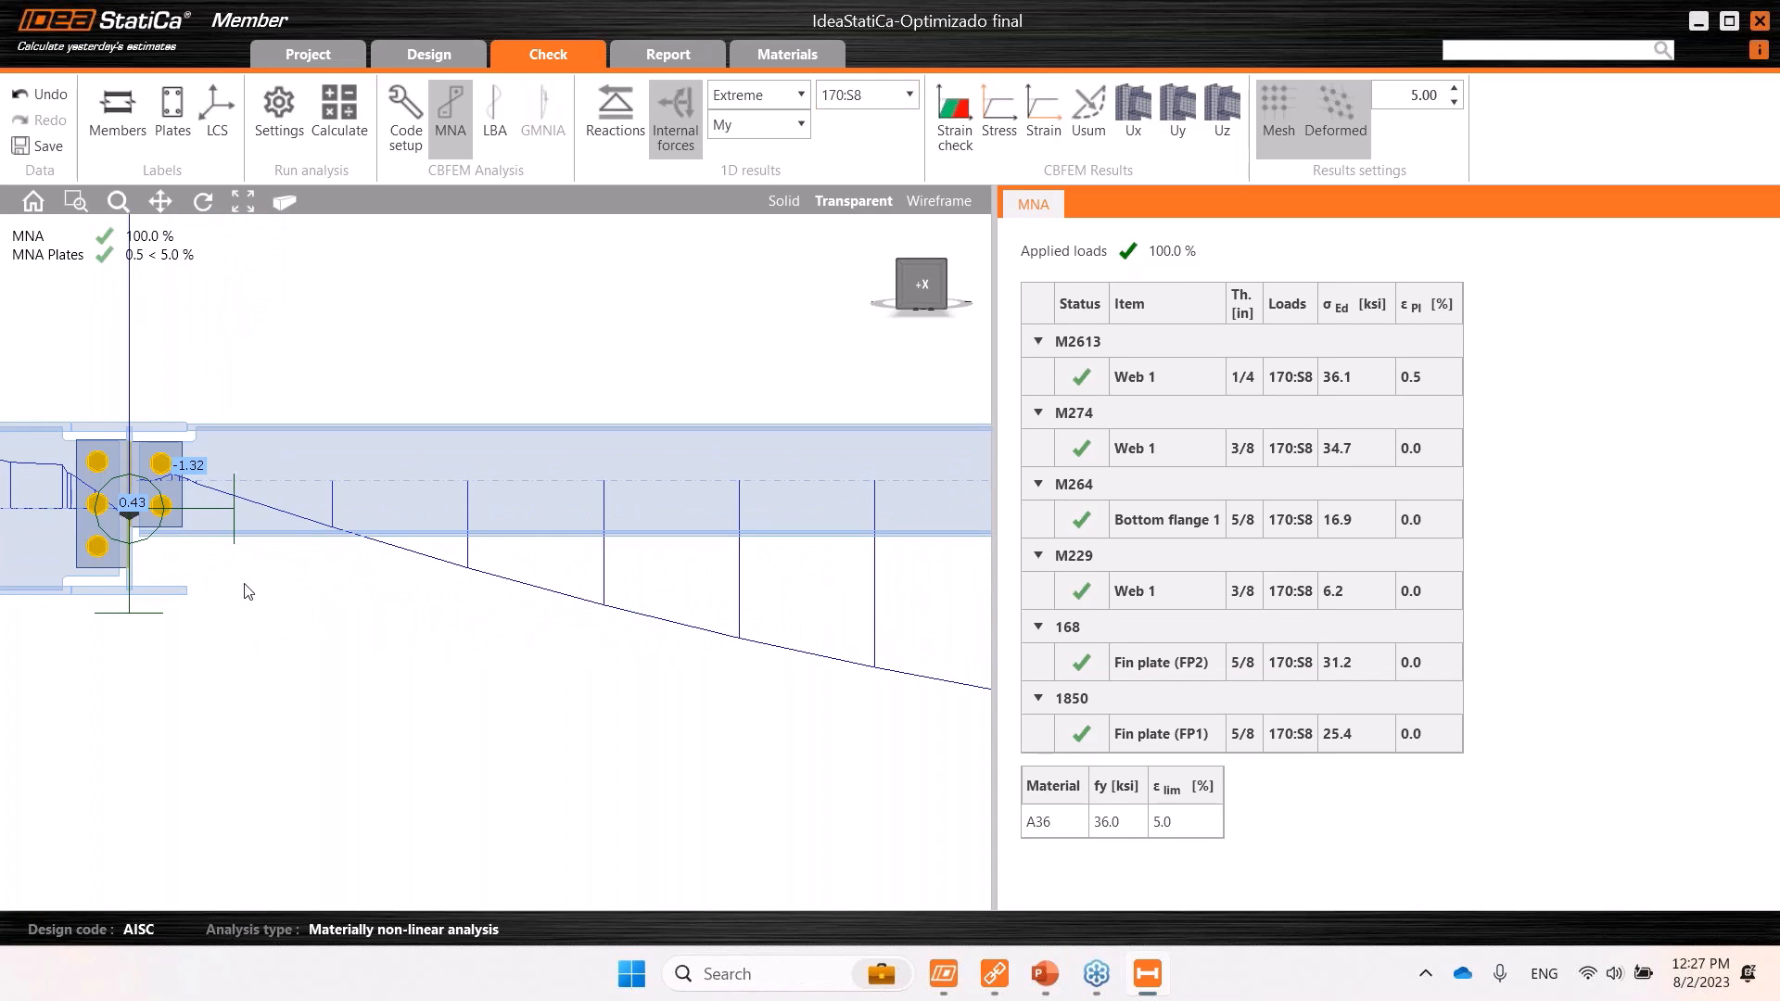
middle_click_drag(196, 613, 419, 610)
scroll(317, 603, "up", 1)
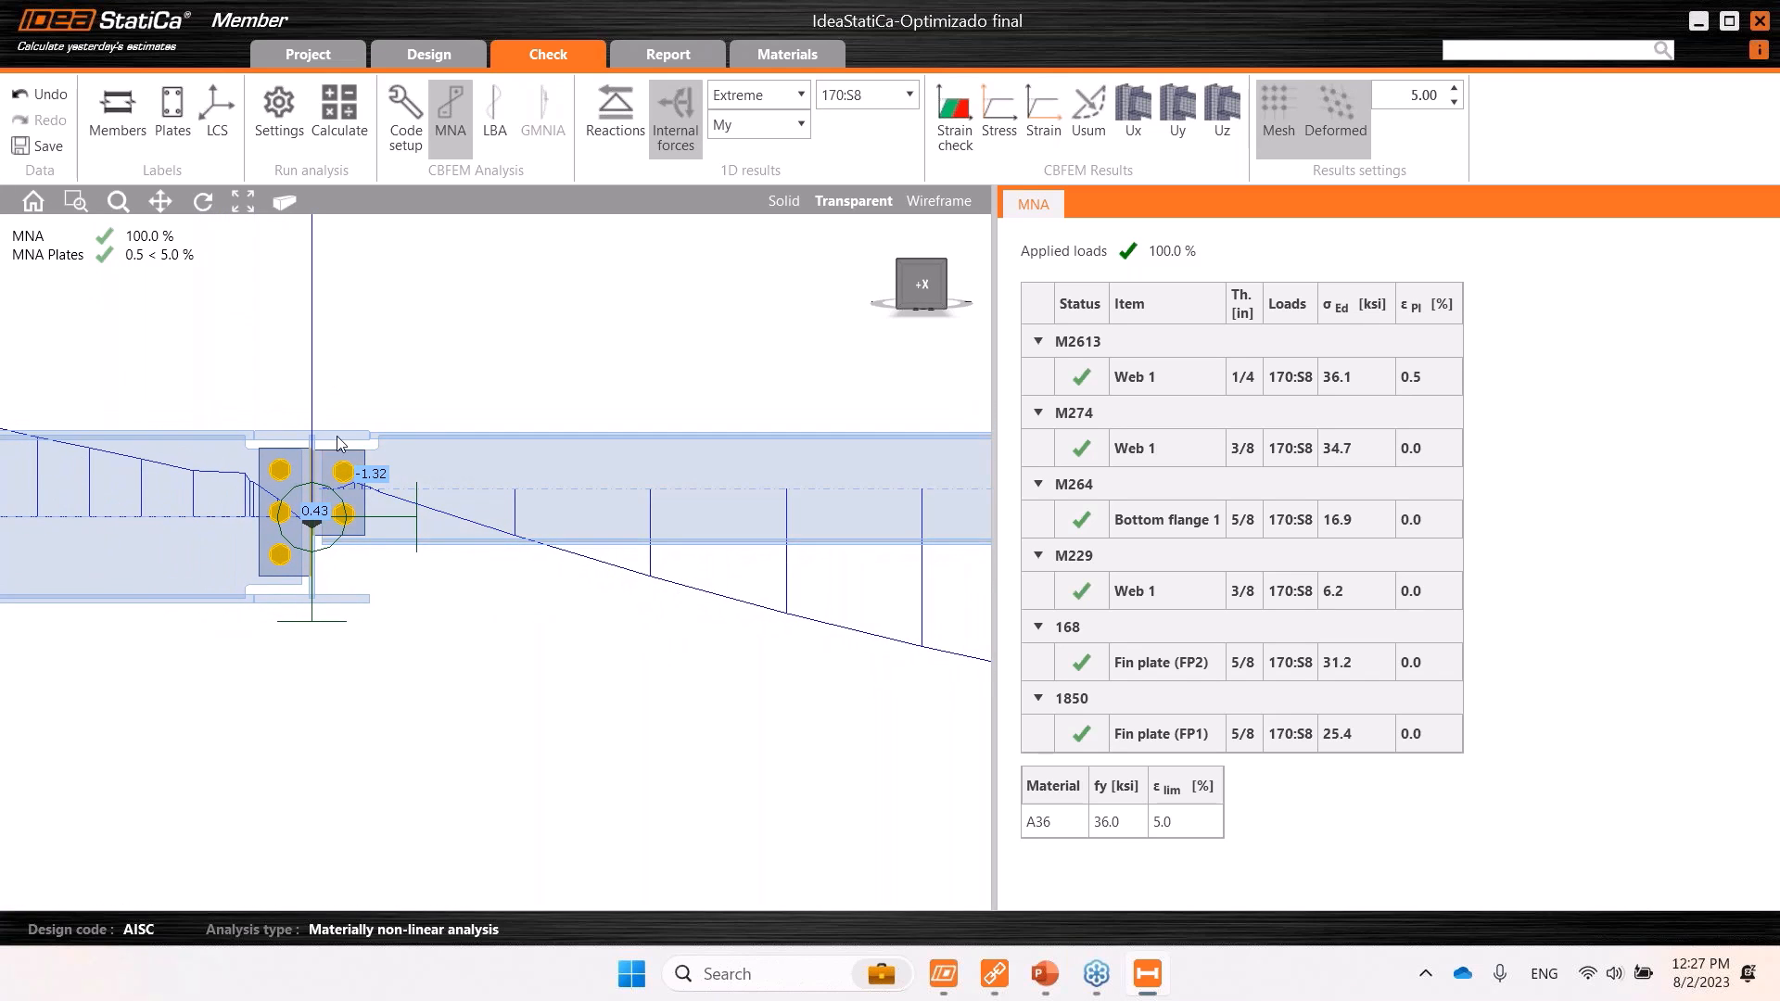
scroll(334, 483, "up", 4)
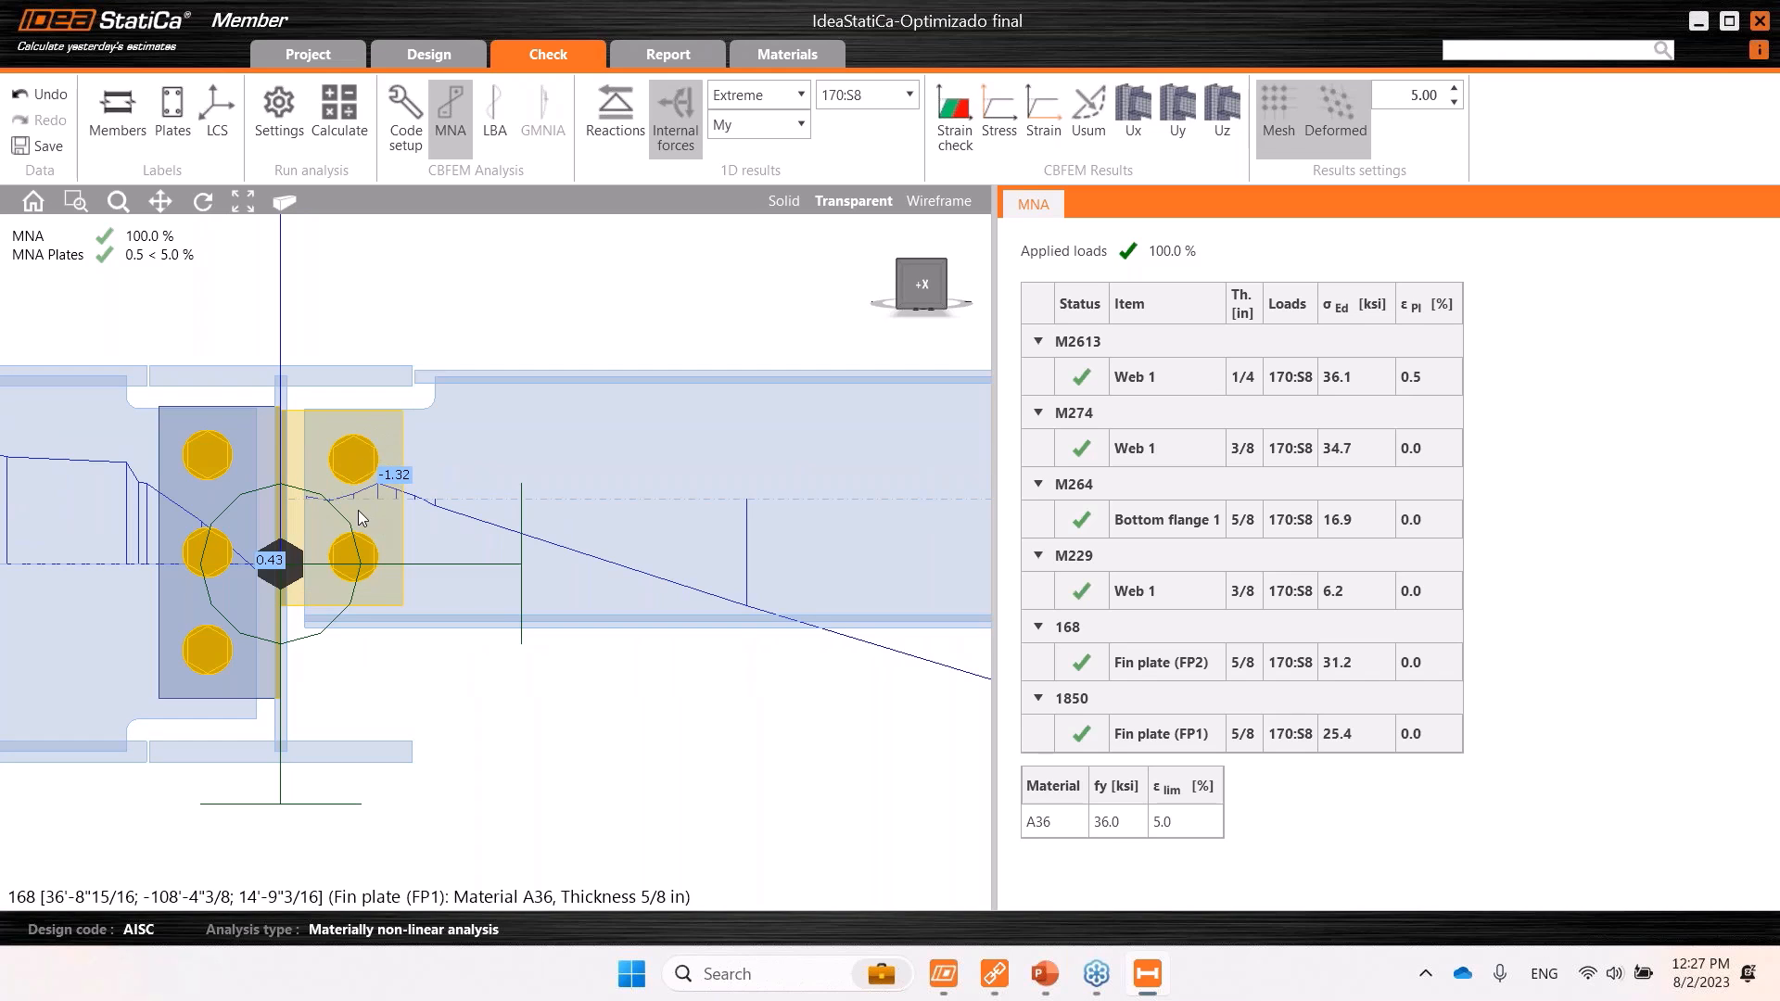
scroll(333, 507, "up", 4)
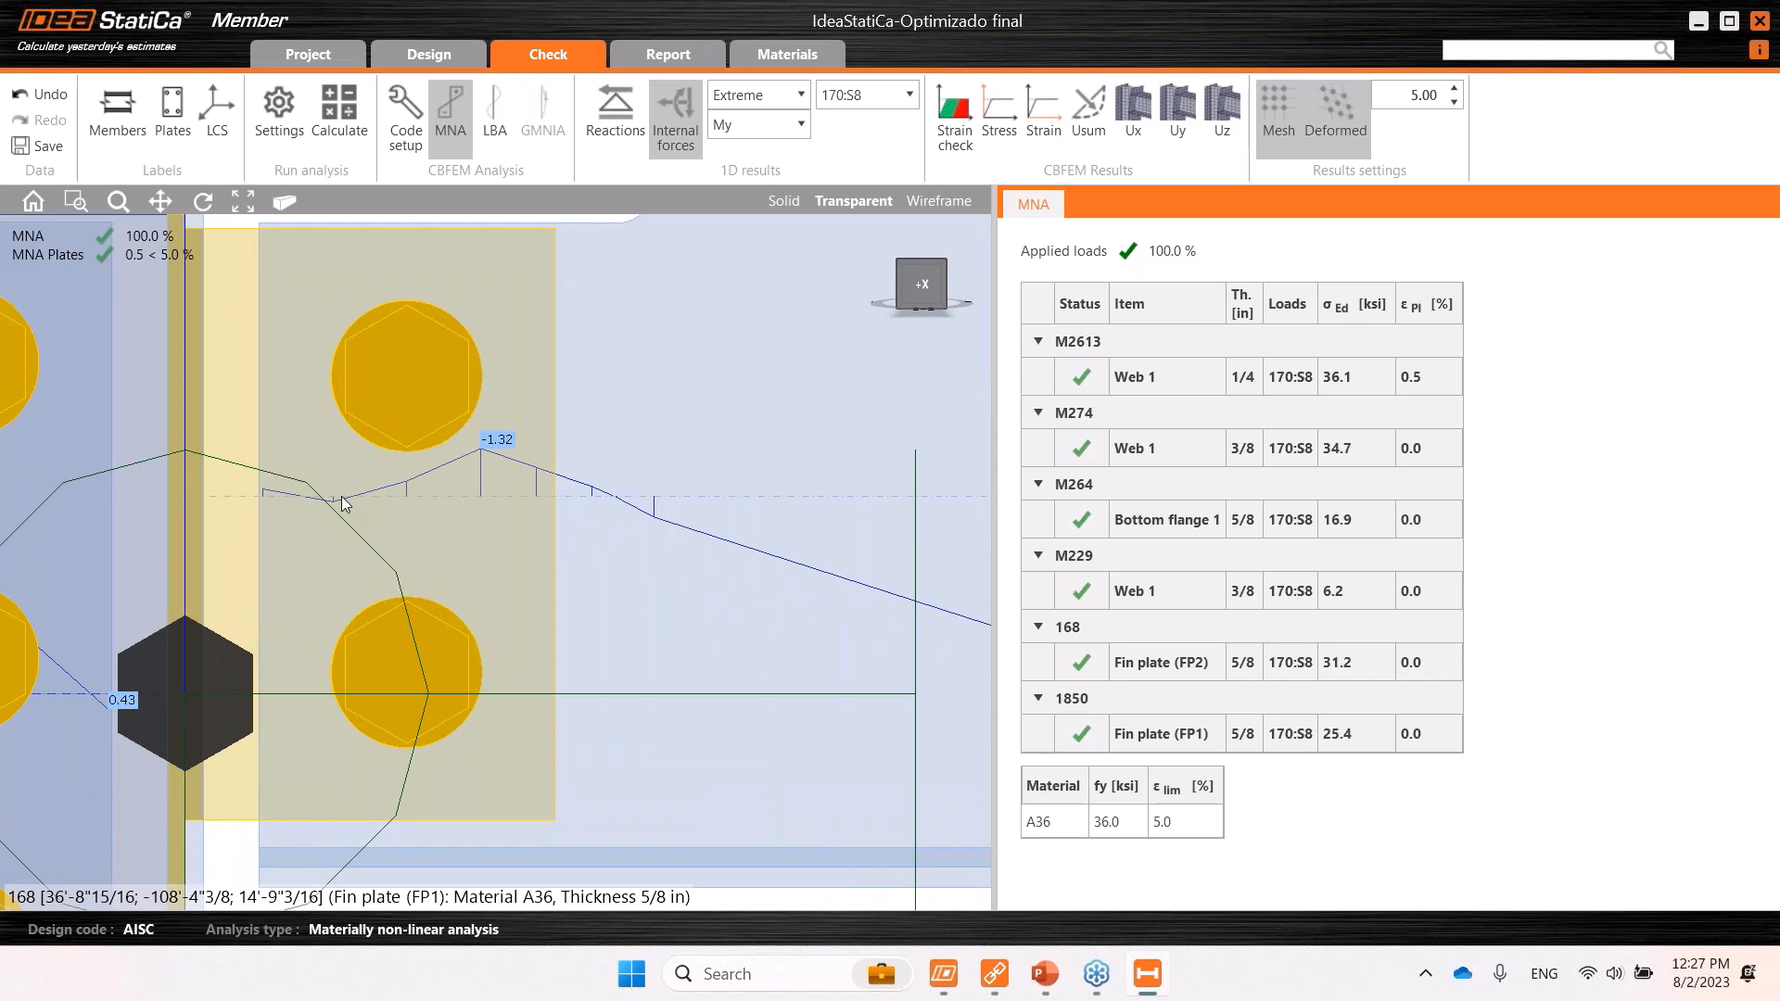
middle_click_drag(341, 497, 460, 525)
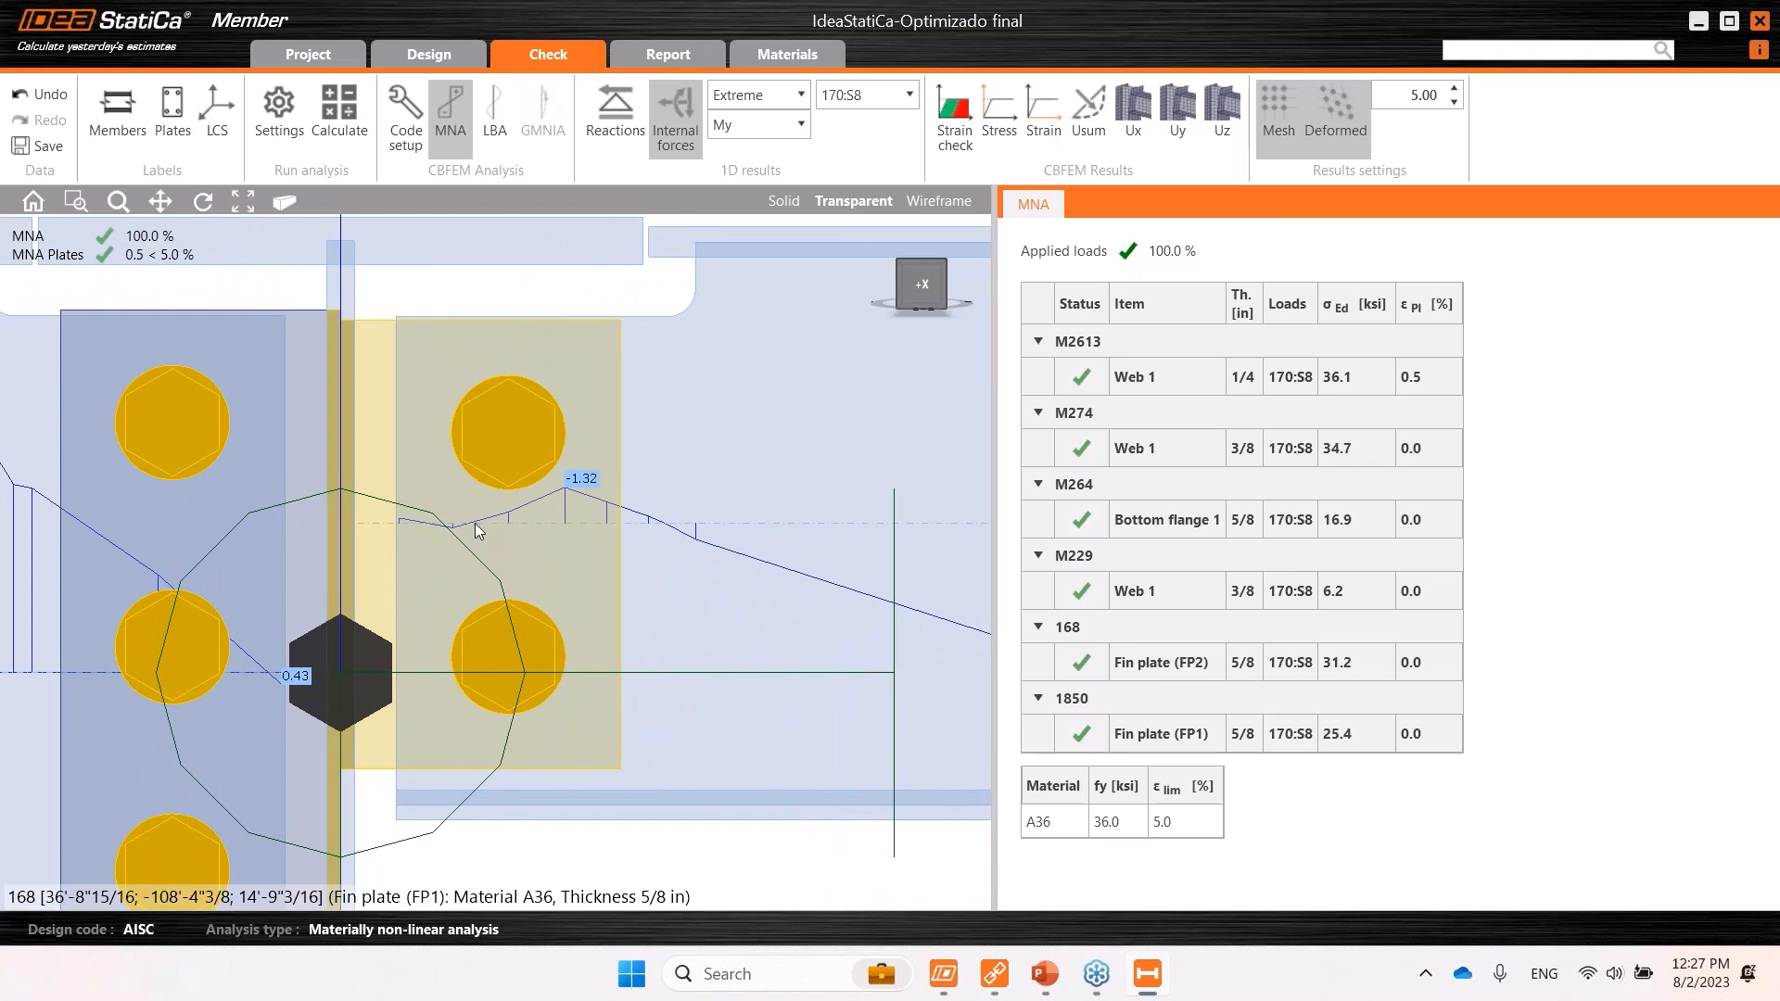
scroll(410, 565, "down", 1)
scroll(465, 544, "up", 1)
scroll(464, 542, "up", 2)
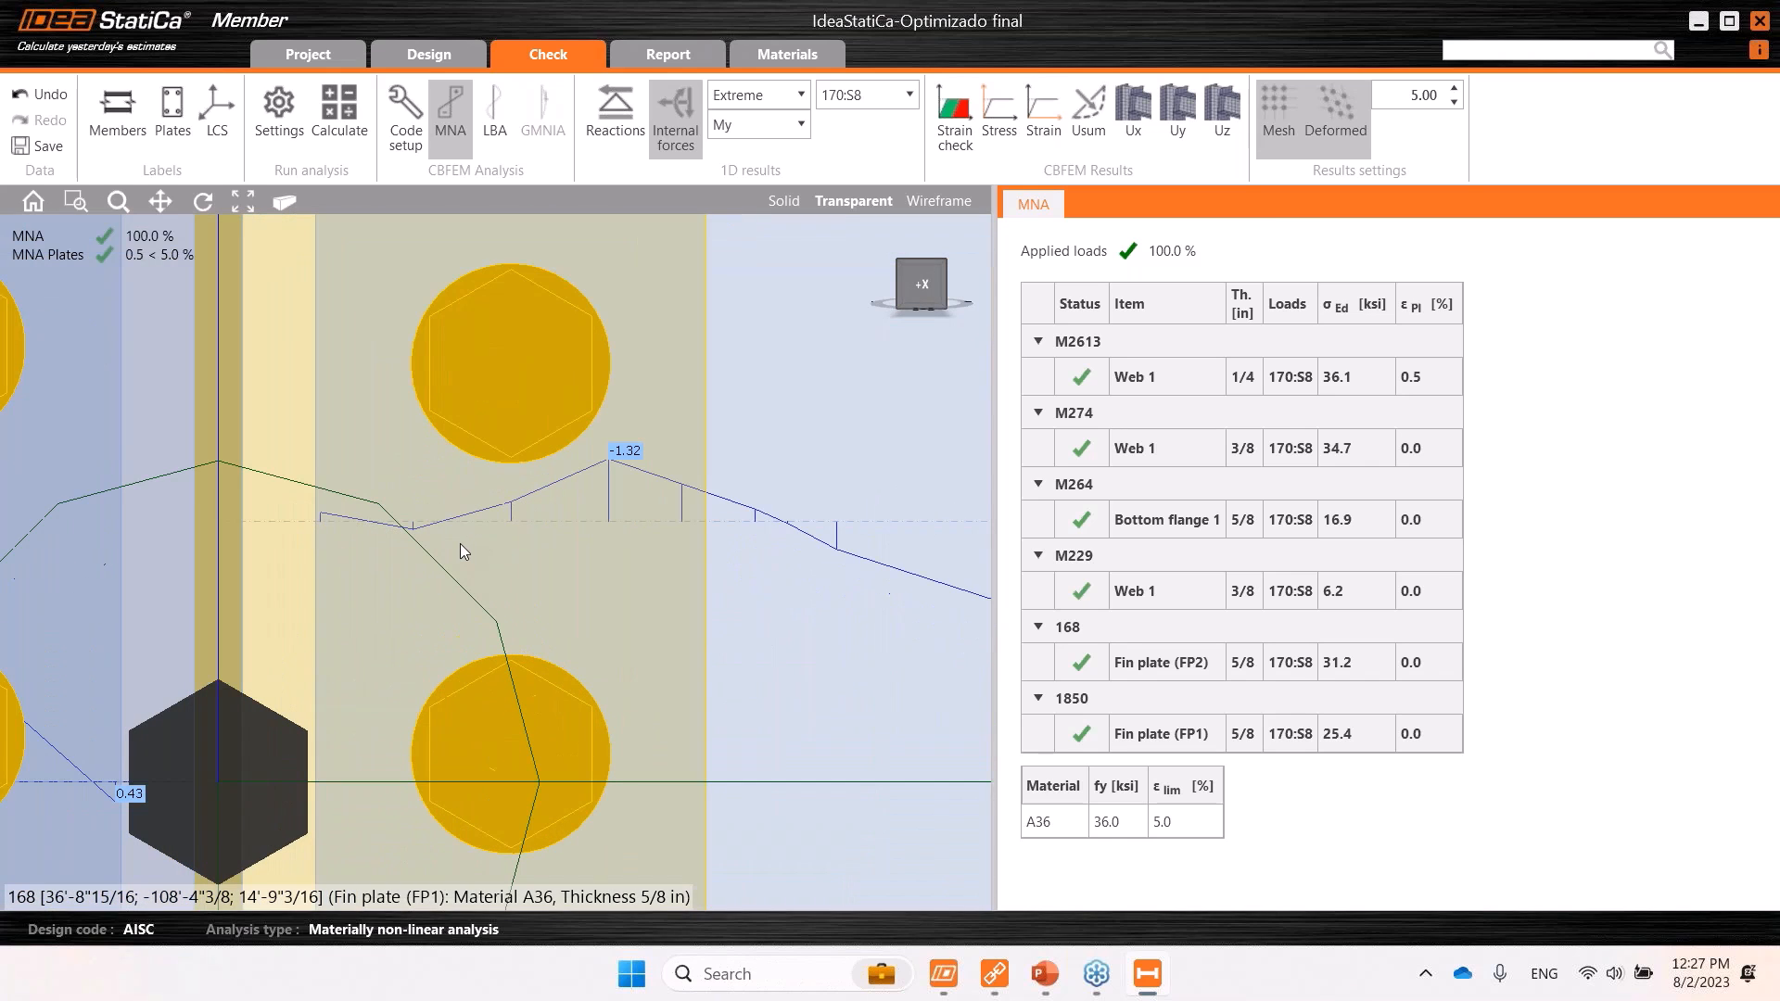
scroll(465, 536, "down", 2)
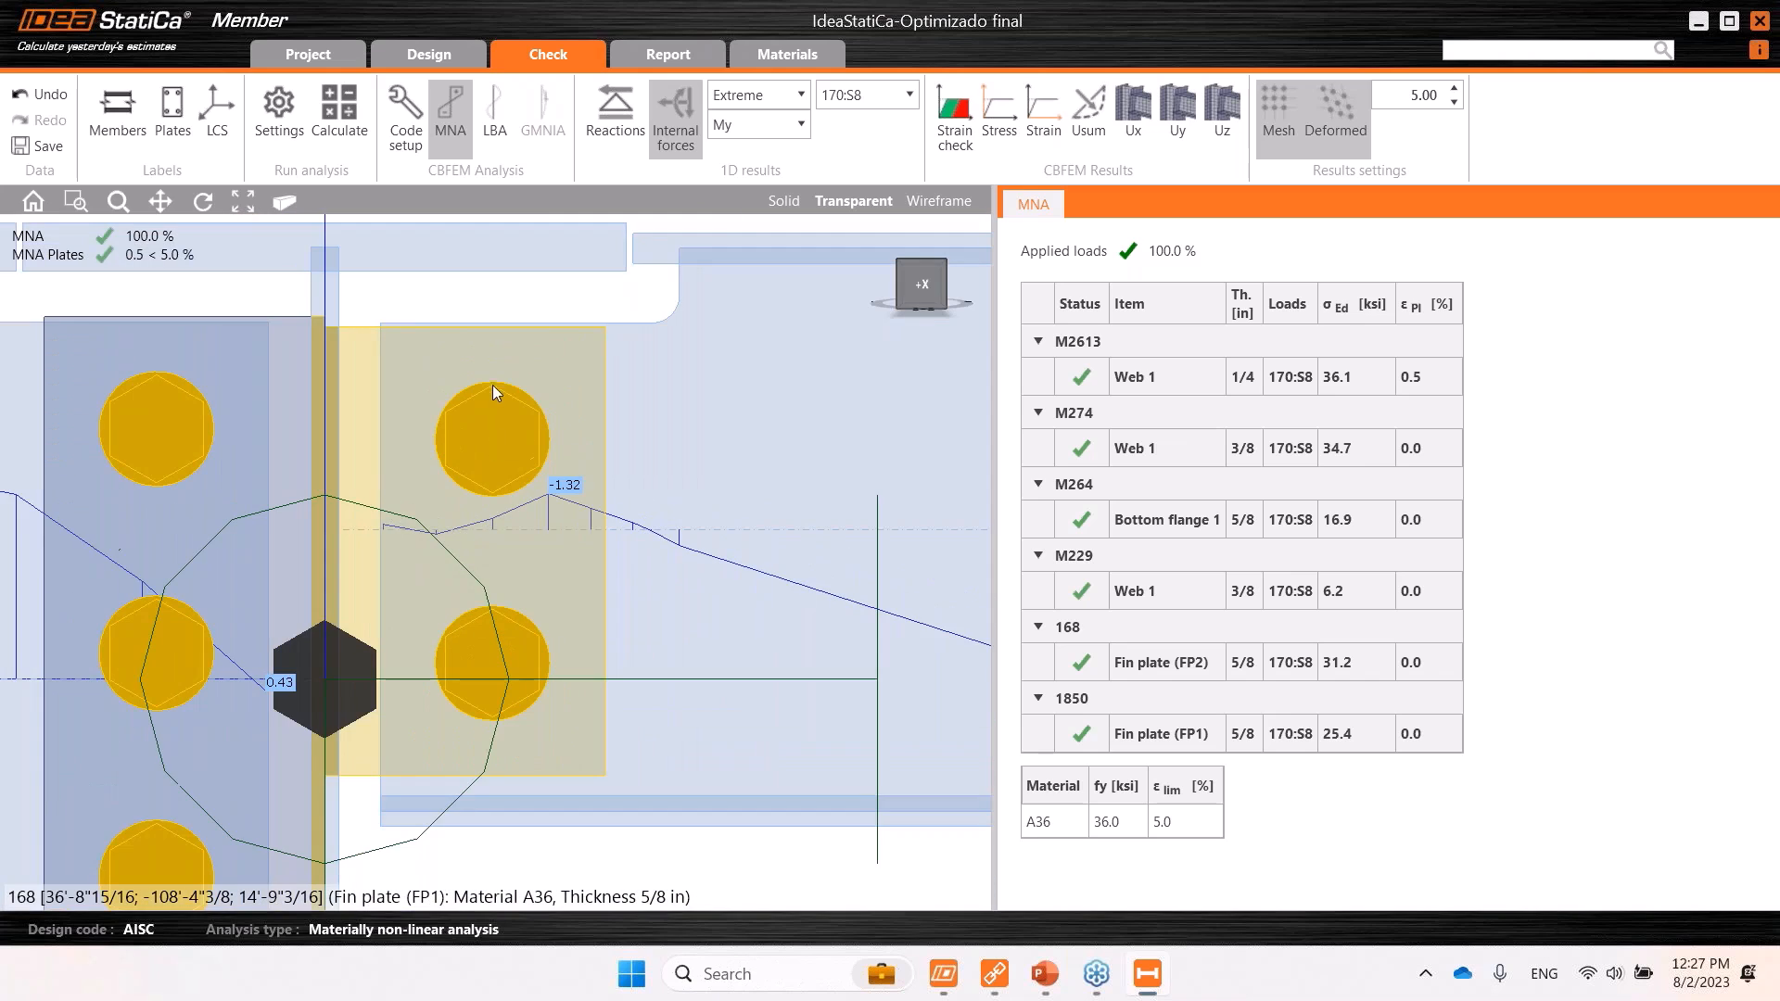
scroll(452, 529, "up", 2)
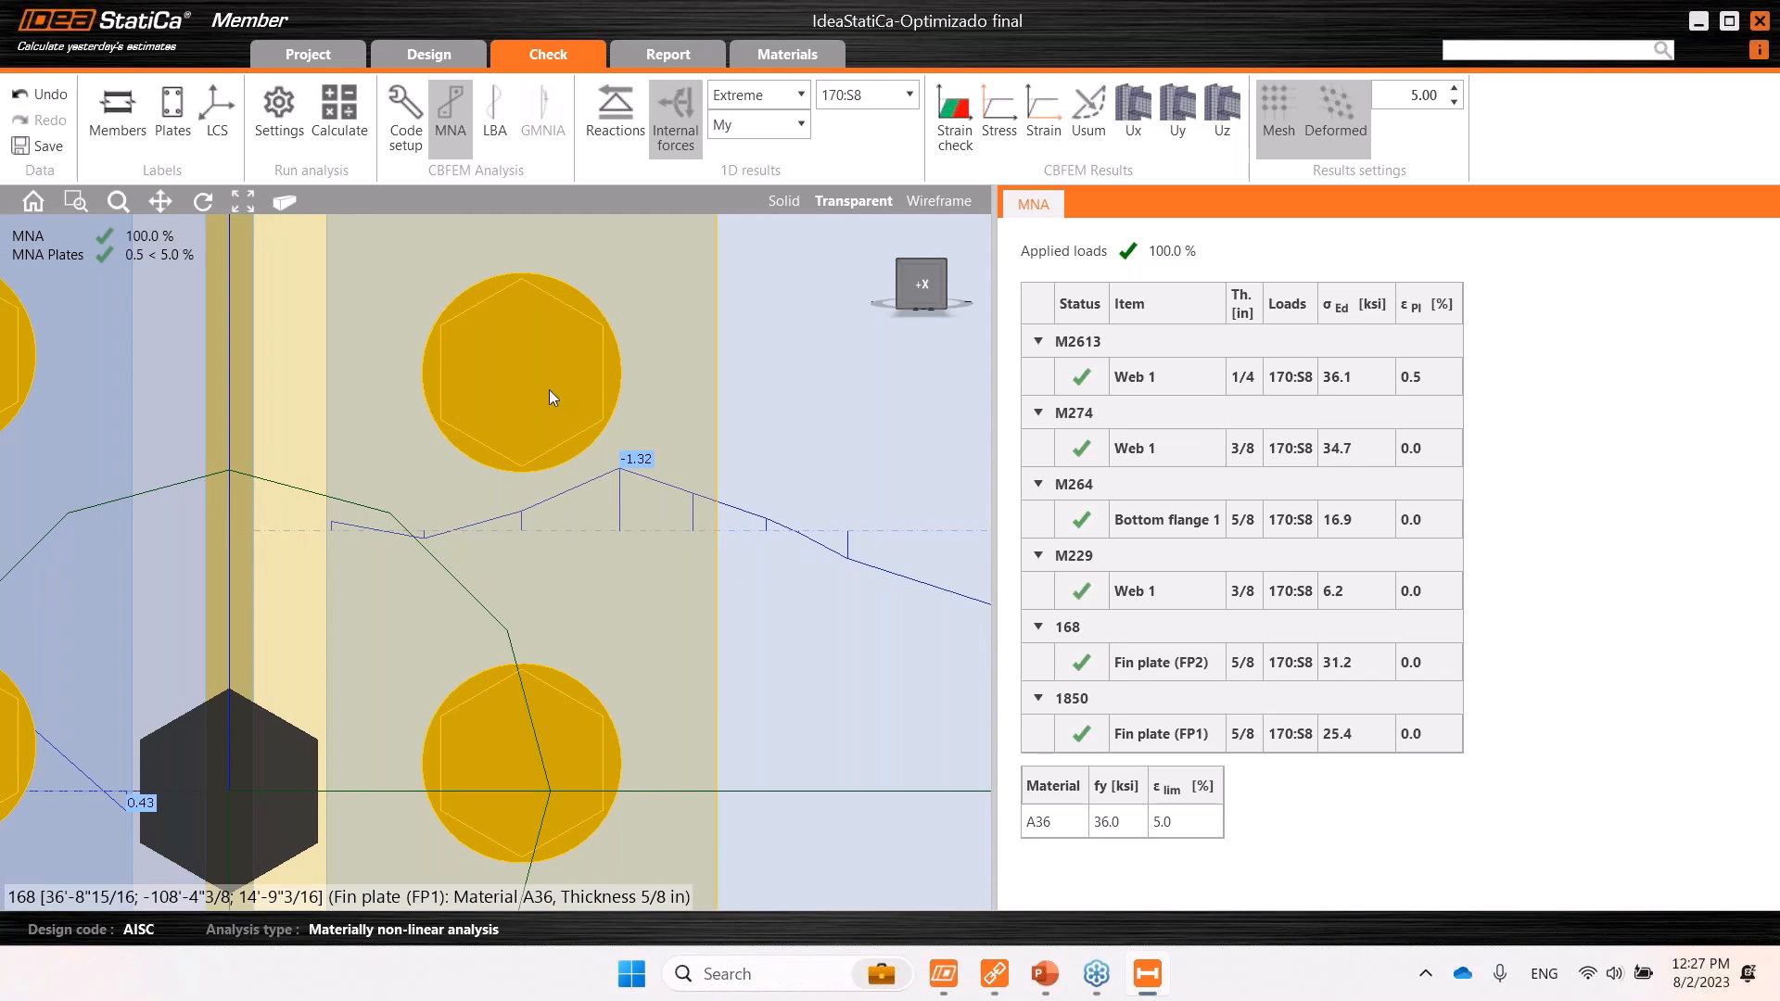
scroll(486, 490, "down", 2)
scroll(513, 490, "down", 7)
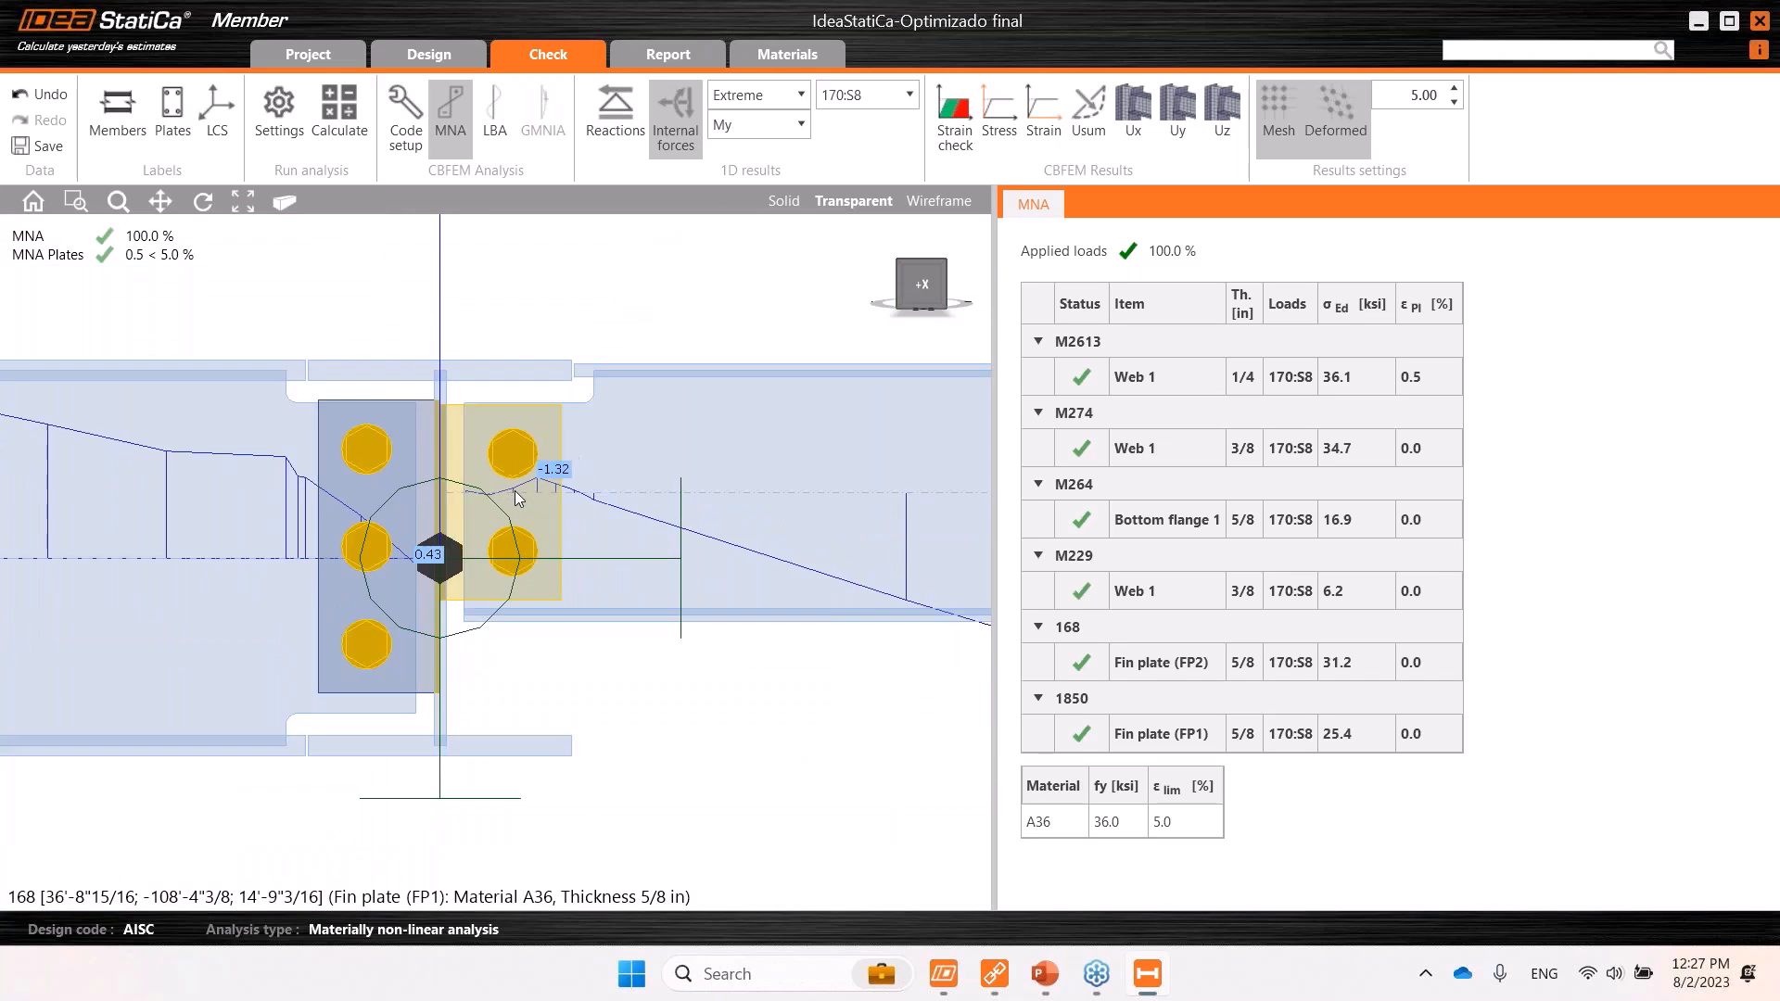
middle_click_drag(616, 621, 315, 614)
scroll(318, 605, "down", 3)
middle_click_drag(472, 639, 412, 639)
scroll(412, 639, "down", 2)
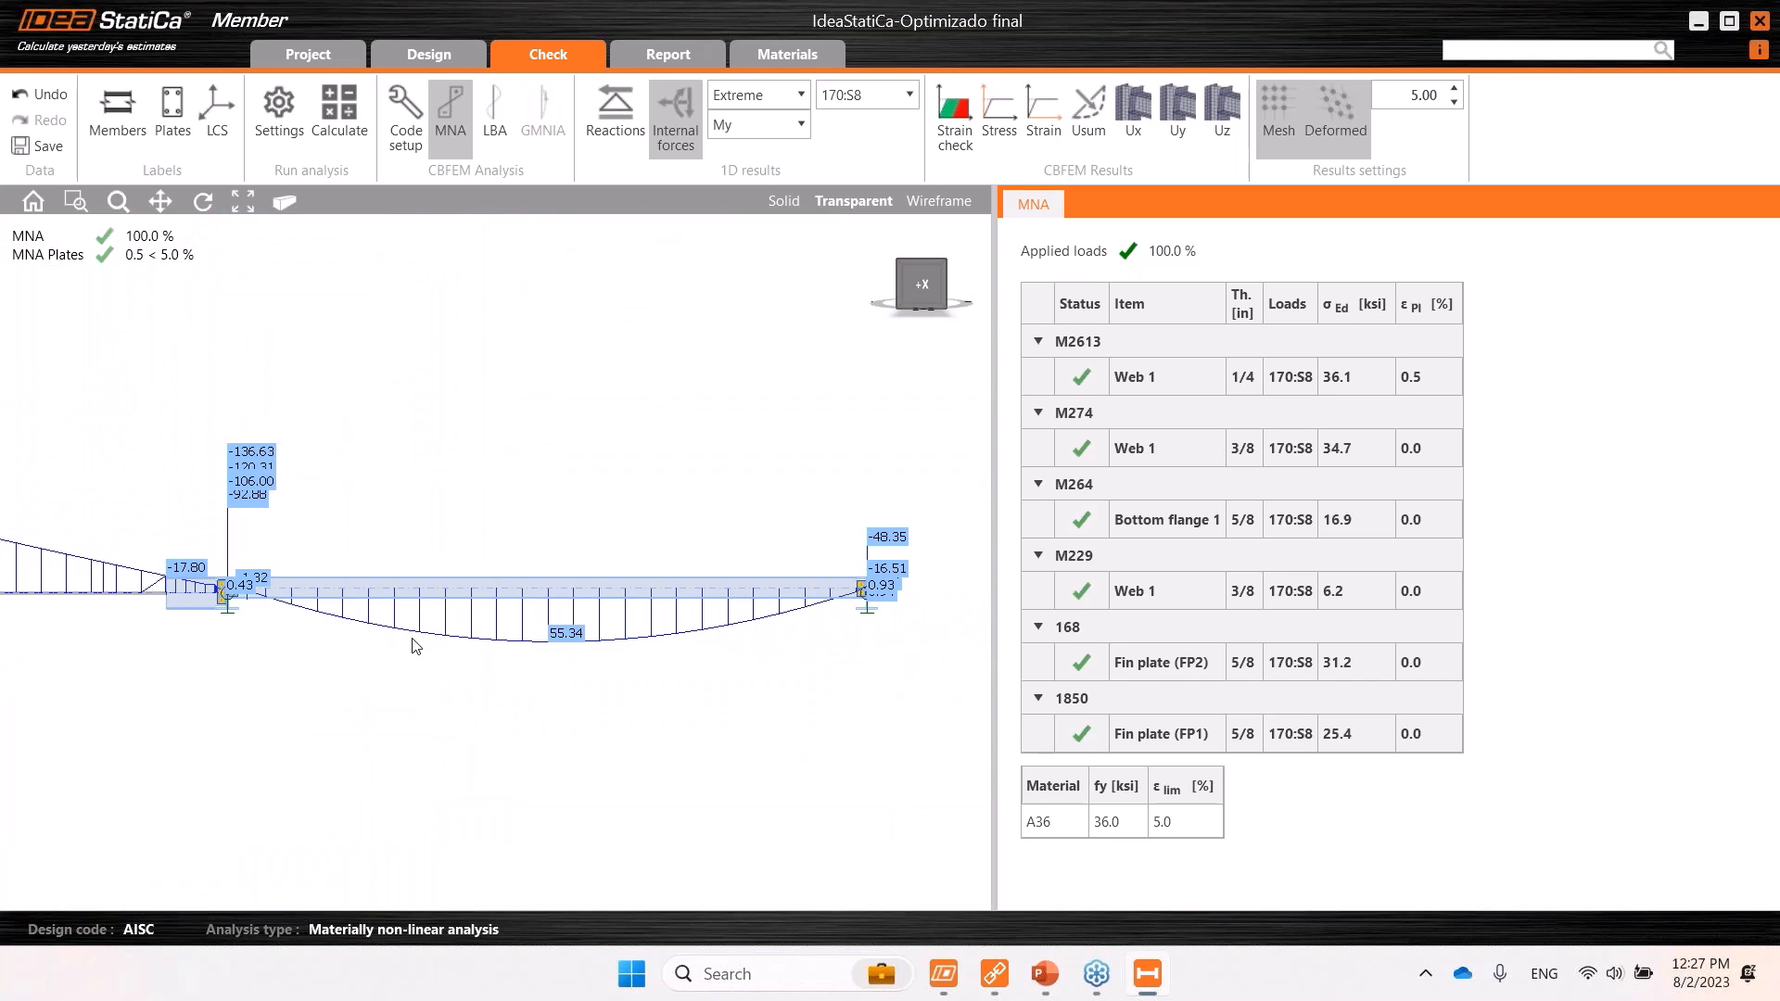
Switch the internal-force diagram to shear force Vz and examine it around the fin plates of connection 168.
left_click(777, 120)
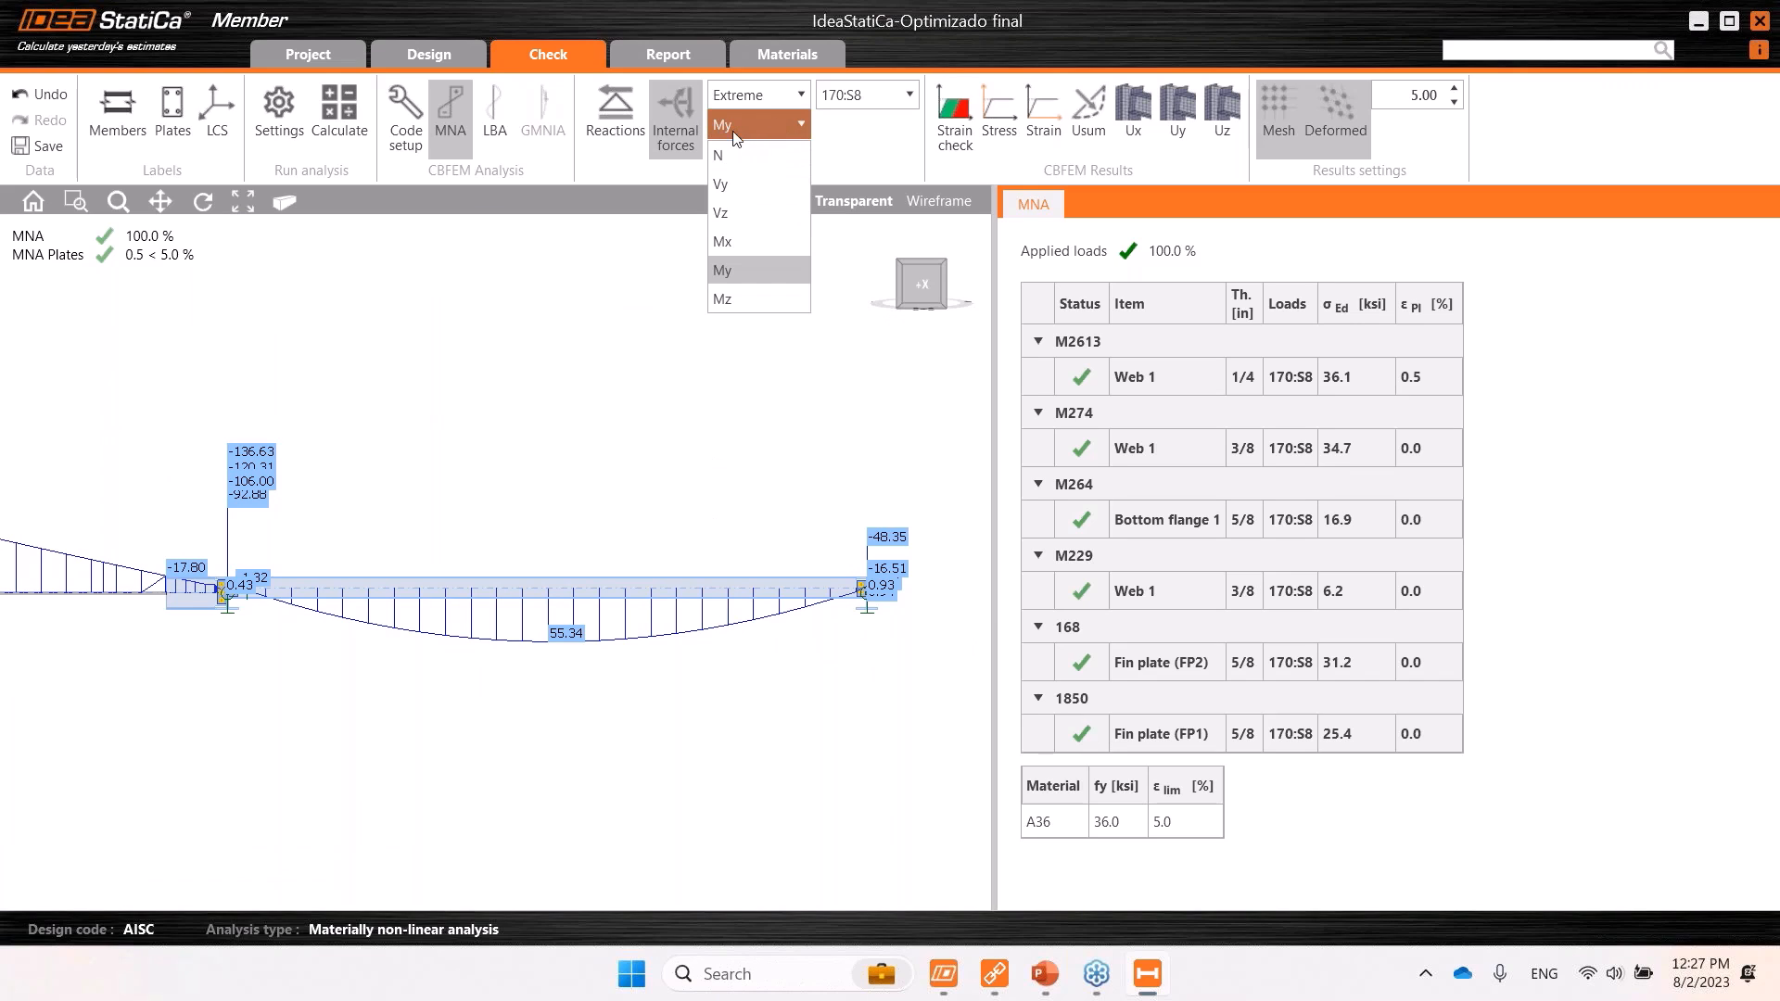
left_click(734, 216)
scroll(222, 598, "up", 5)
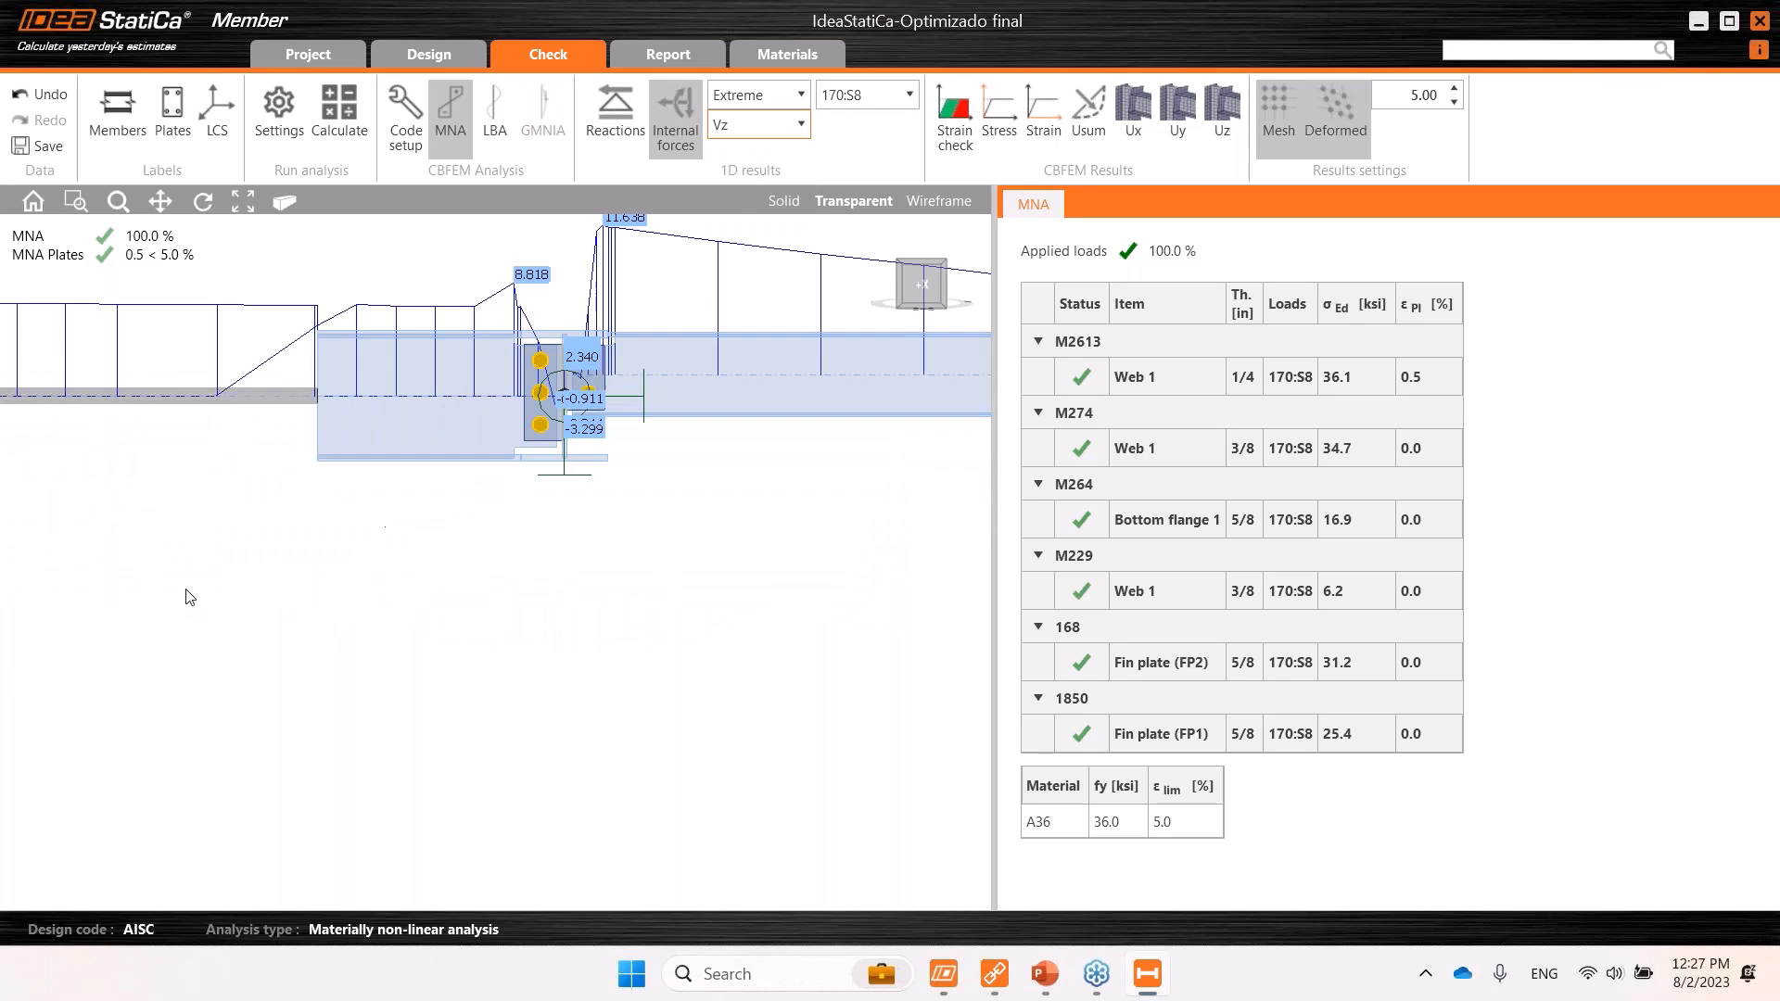
scroll(332, 592, "up", 4)
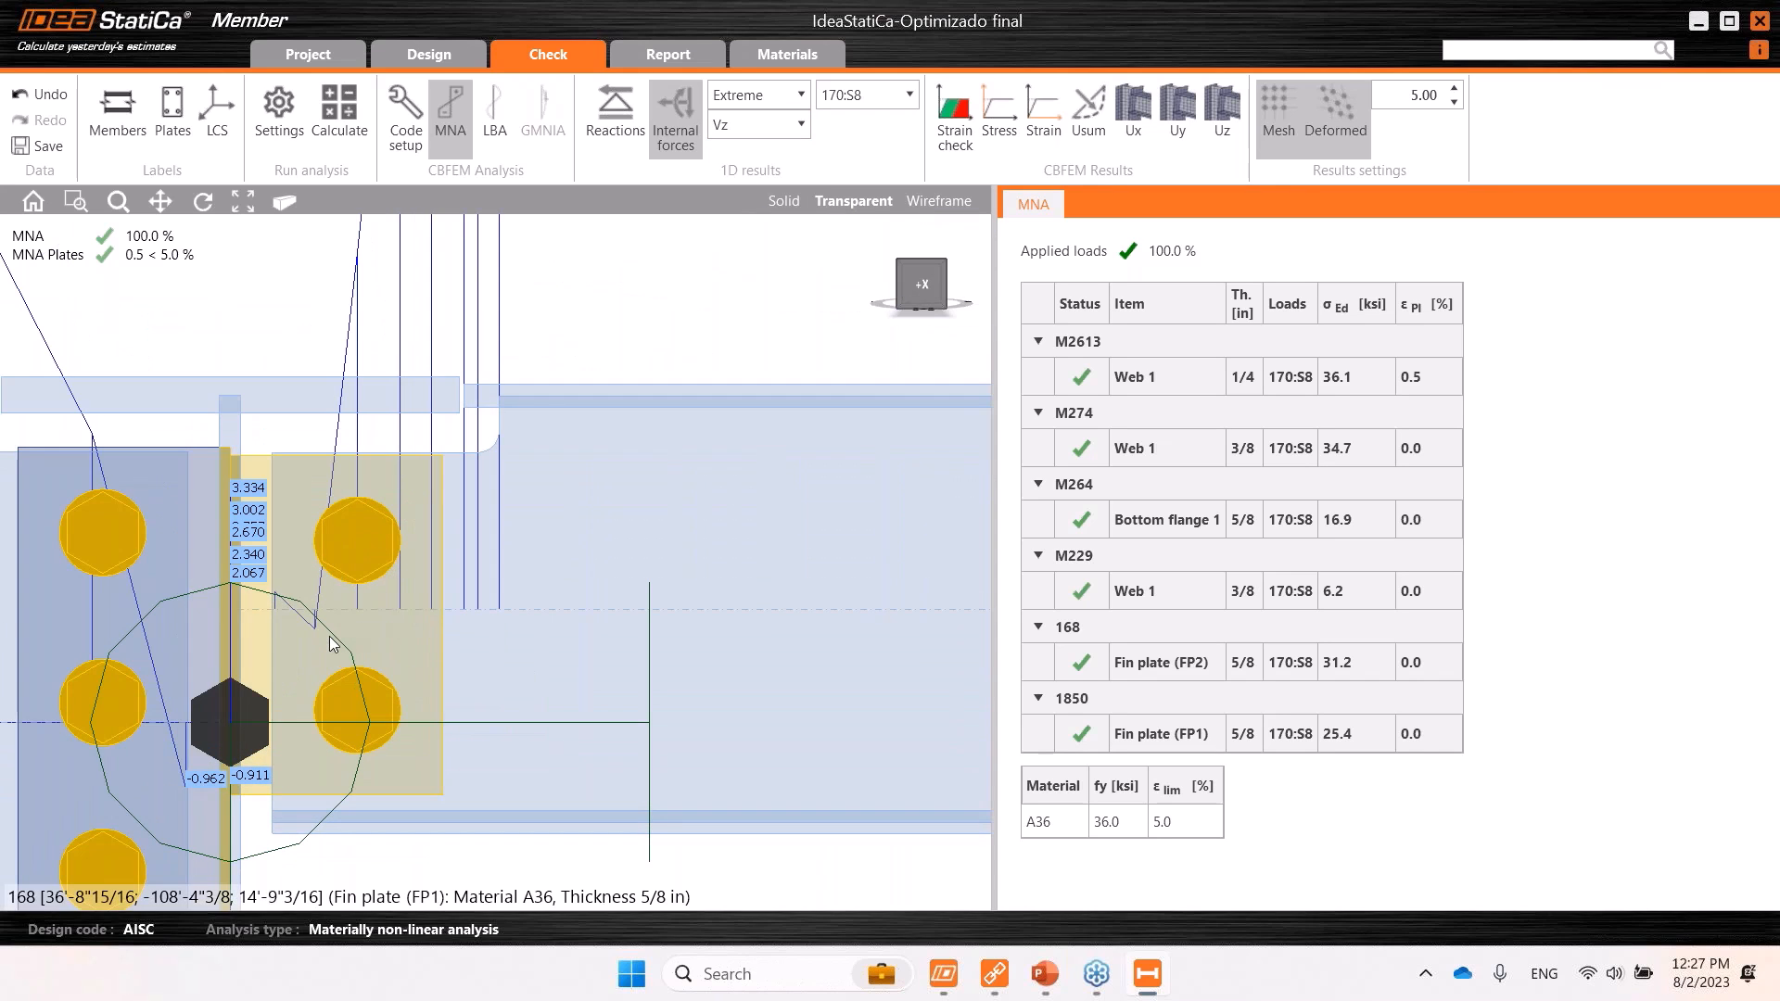
scroll(332, 638, "down", 8)
left_click(759, 125)
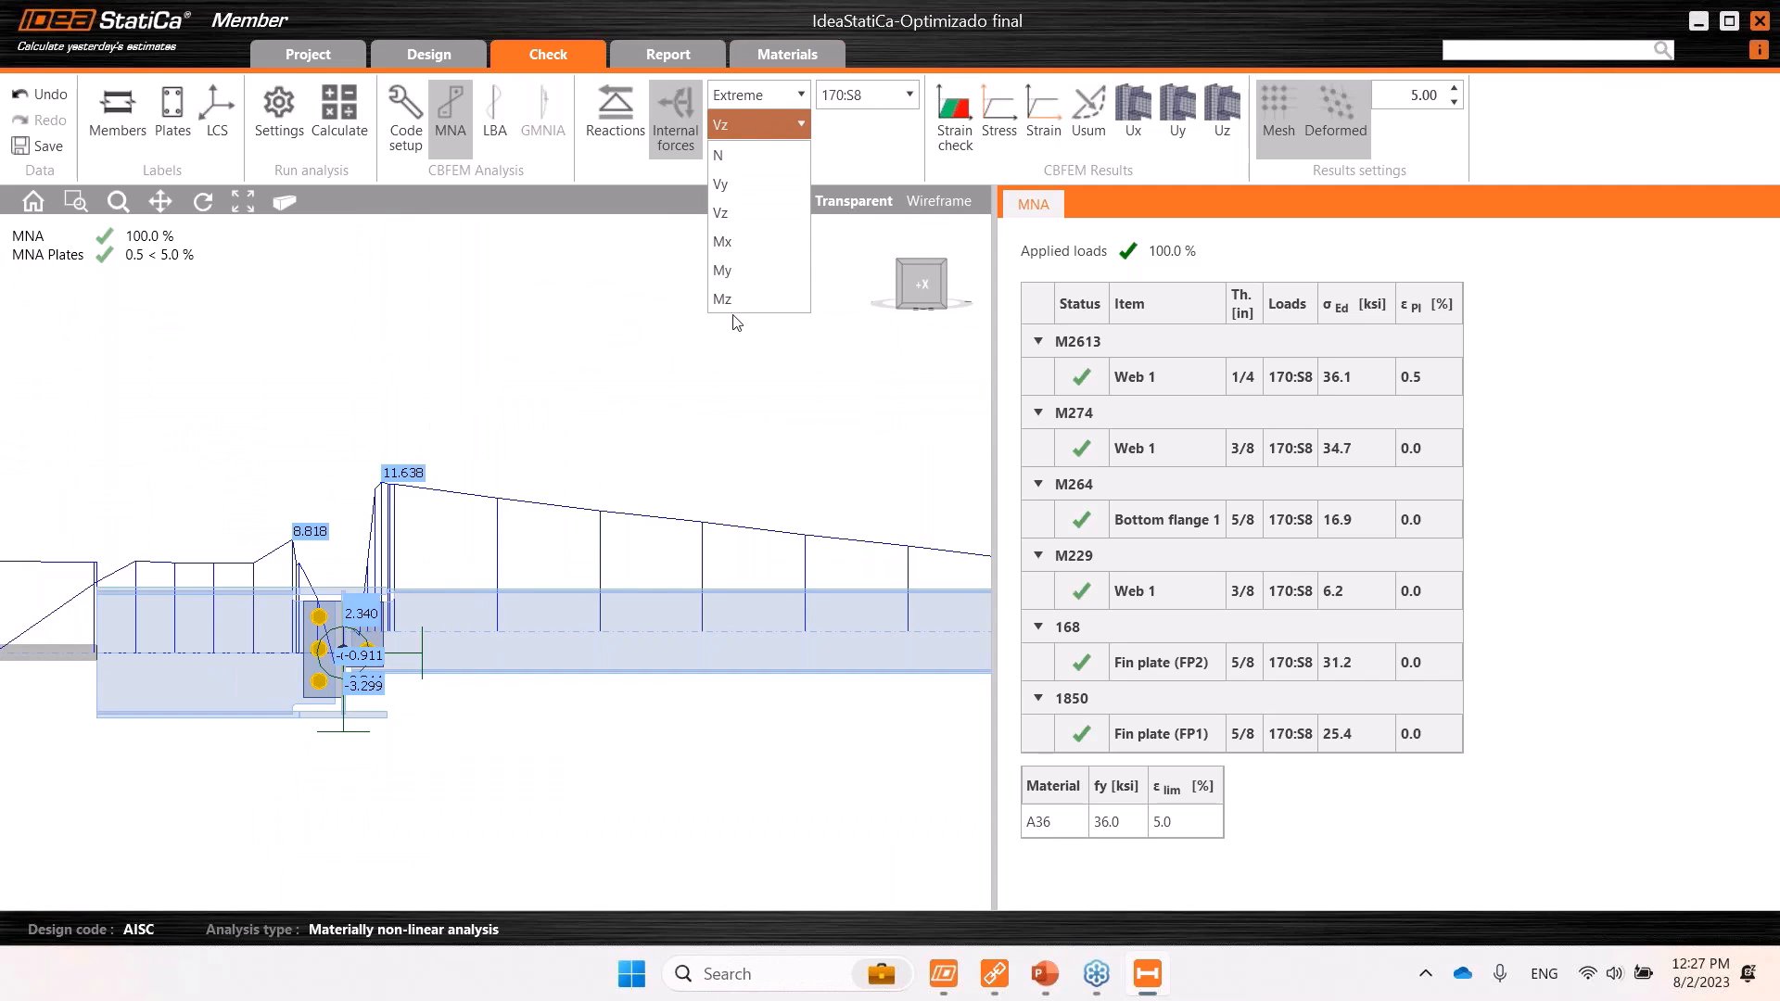
left_click(753, 212)
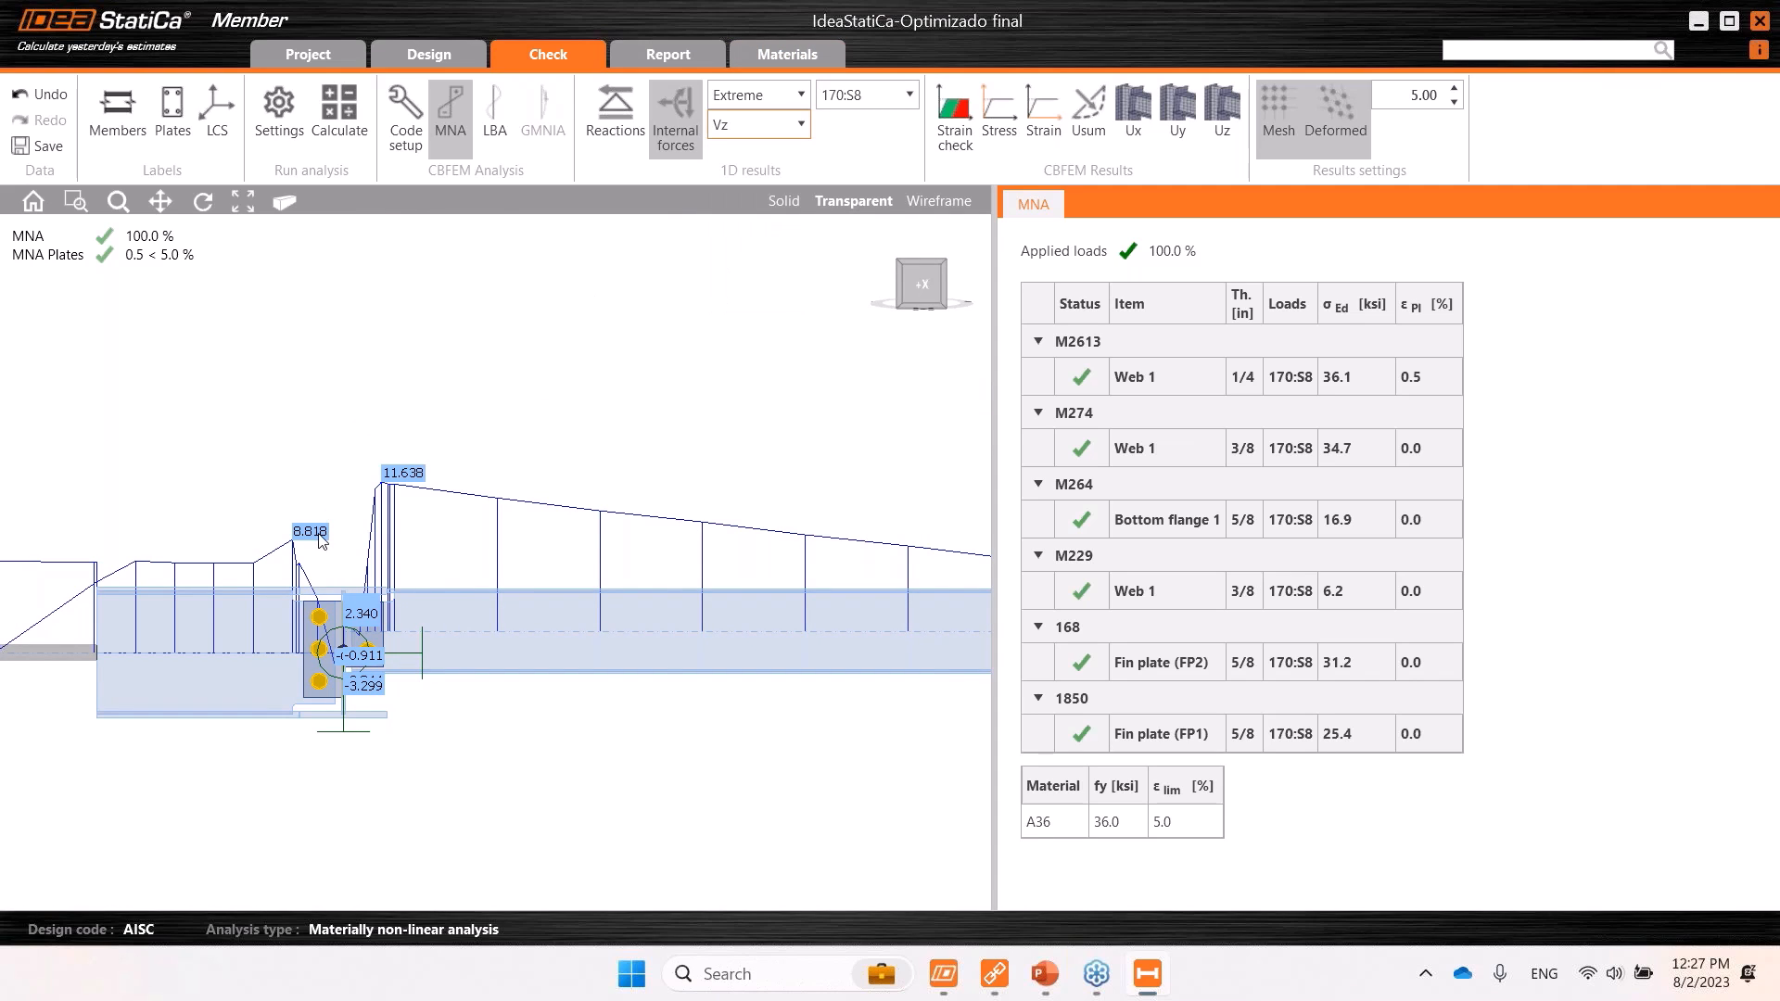
Switch the internal-force diagram to axial force N and look at it around connection 168.
left_click(751, 126)
left_click(759, 155)
scroll(278, 649, "down", 5)
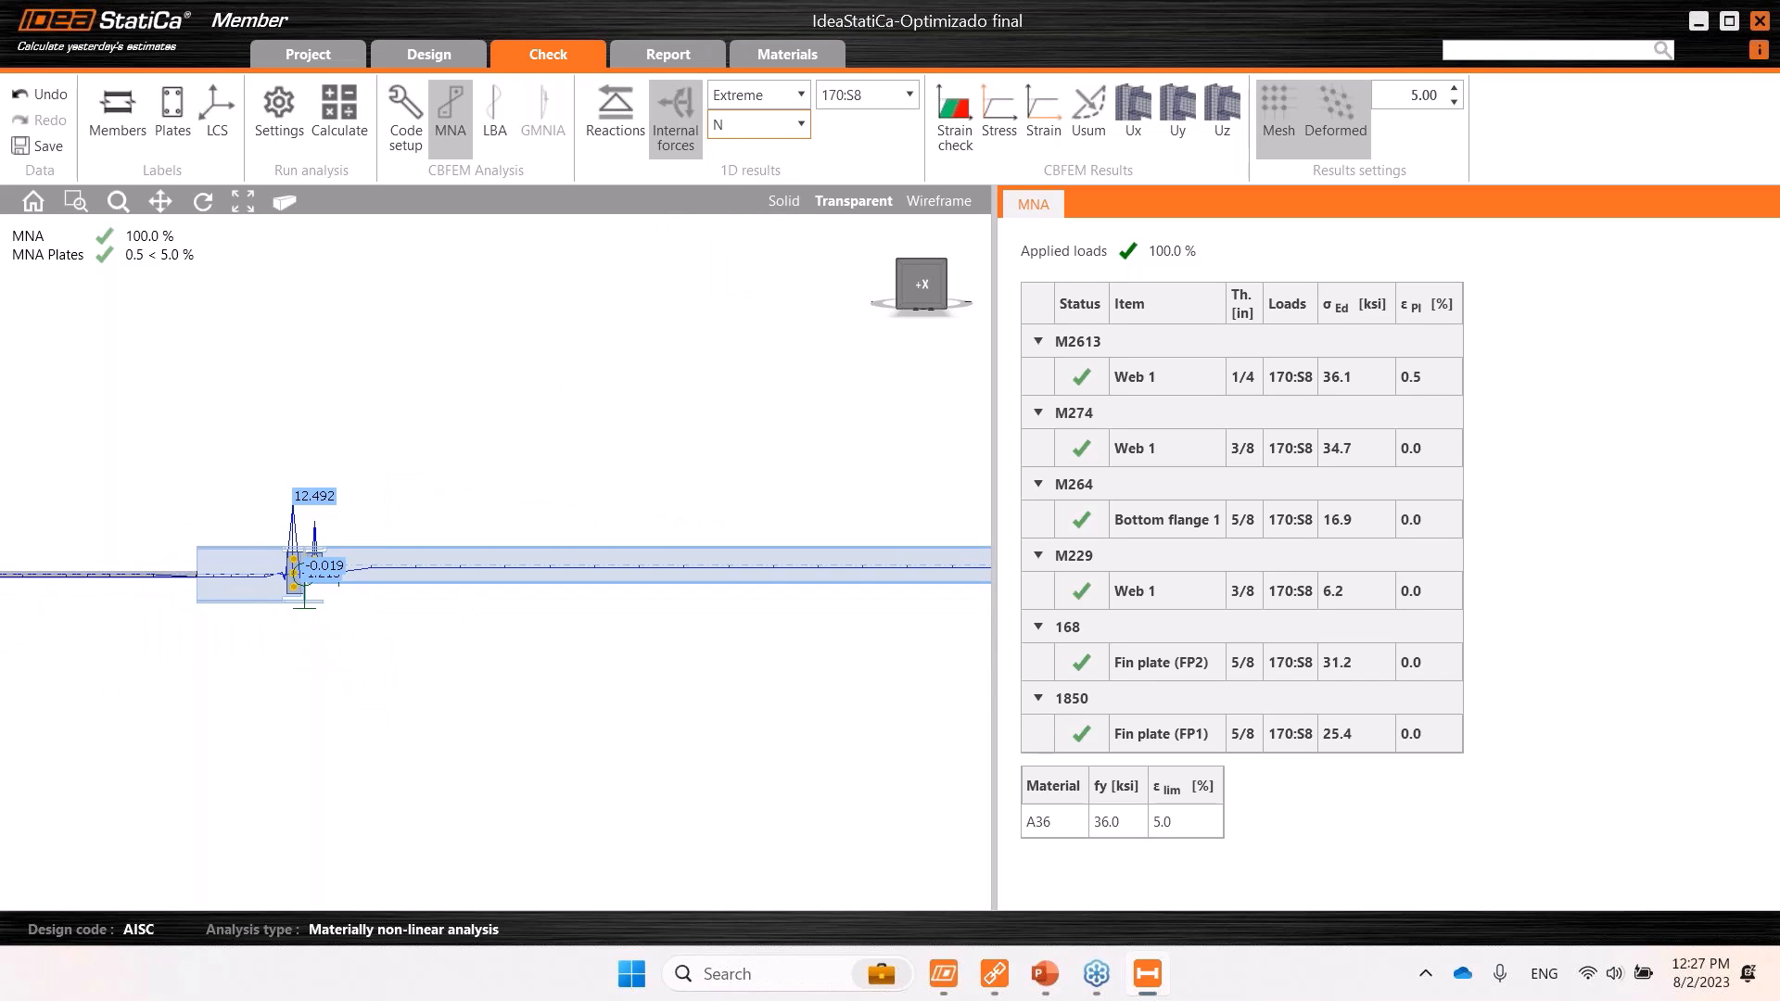
Switch the internal-force diagram from axial force N to bending moment My and view it over the whole model.
middle_click_drag(346, 681, 294, 699)
scroll(161, 599, "up", 8)
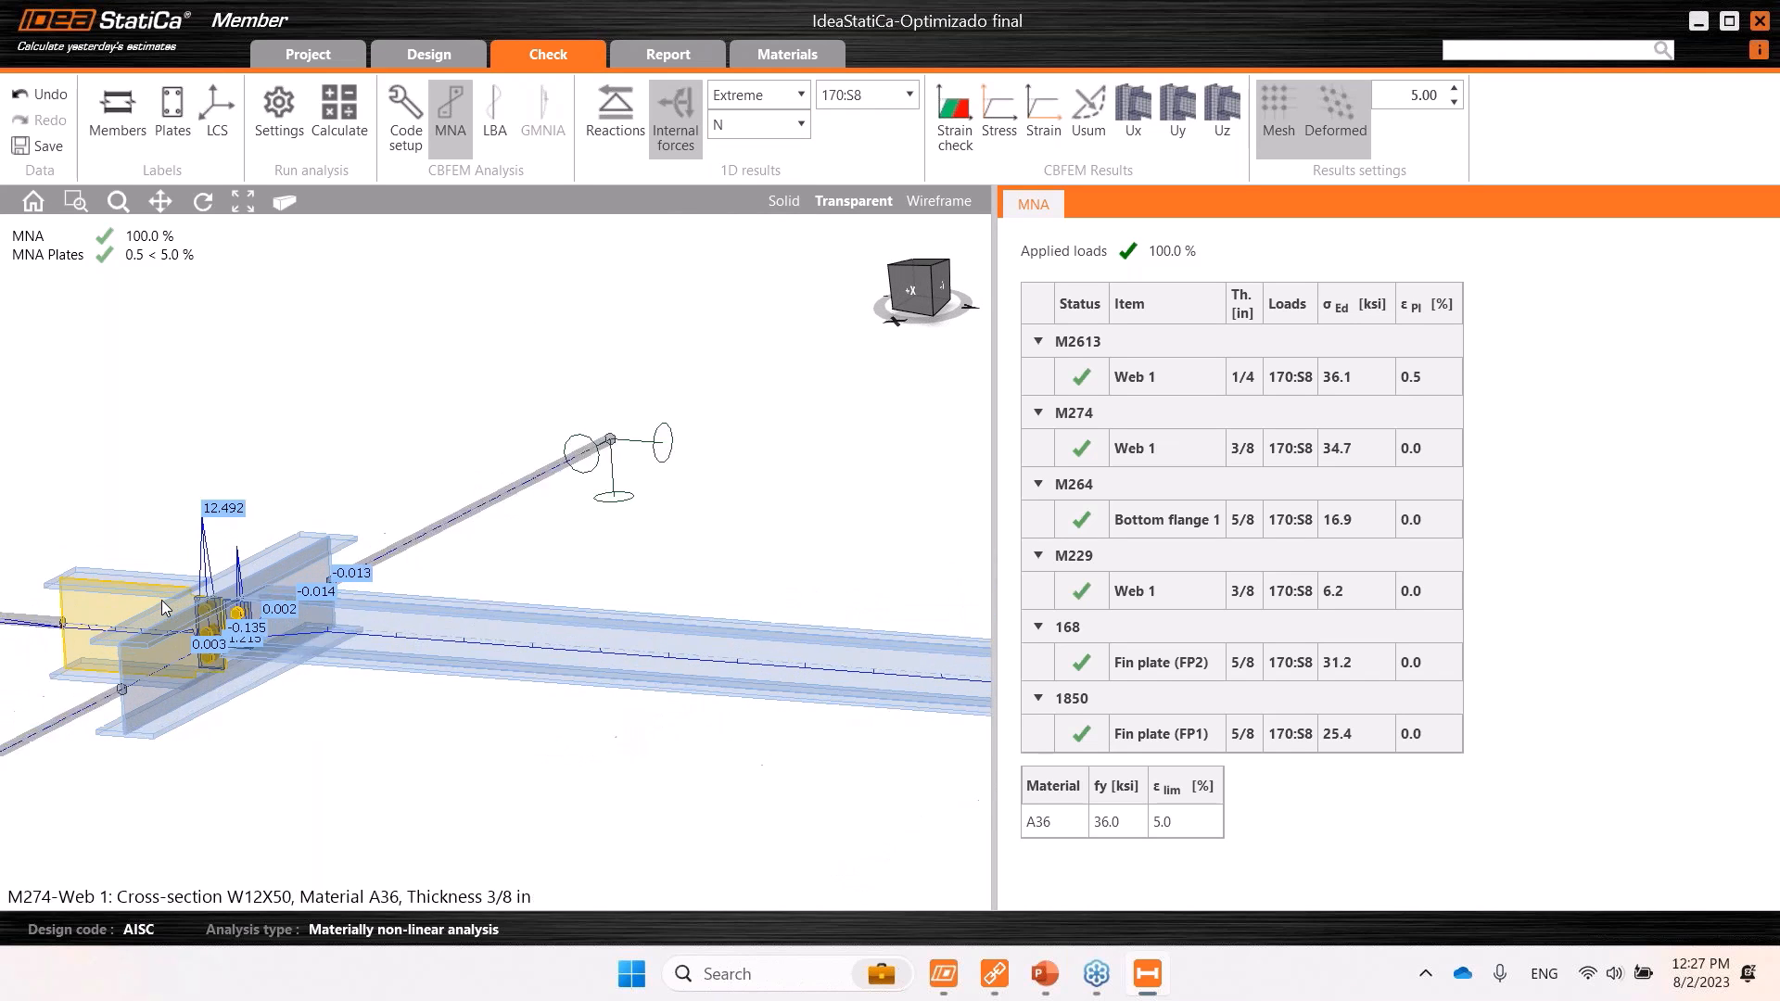
left_click(760, 130)
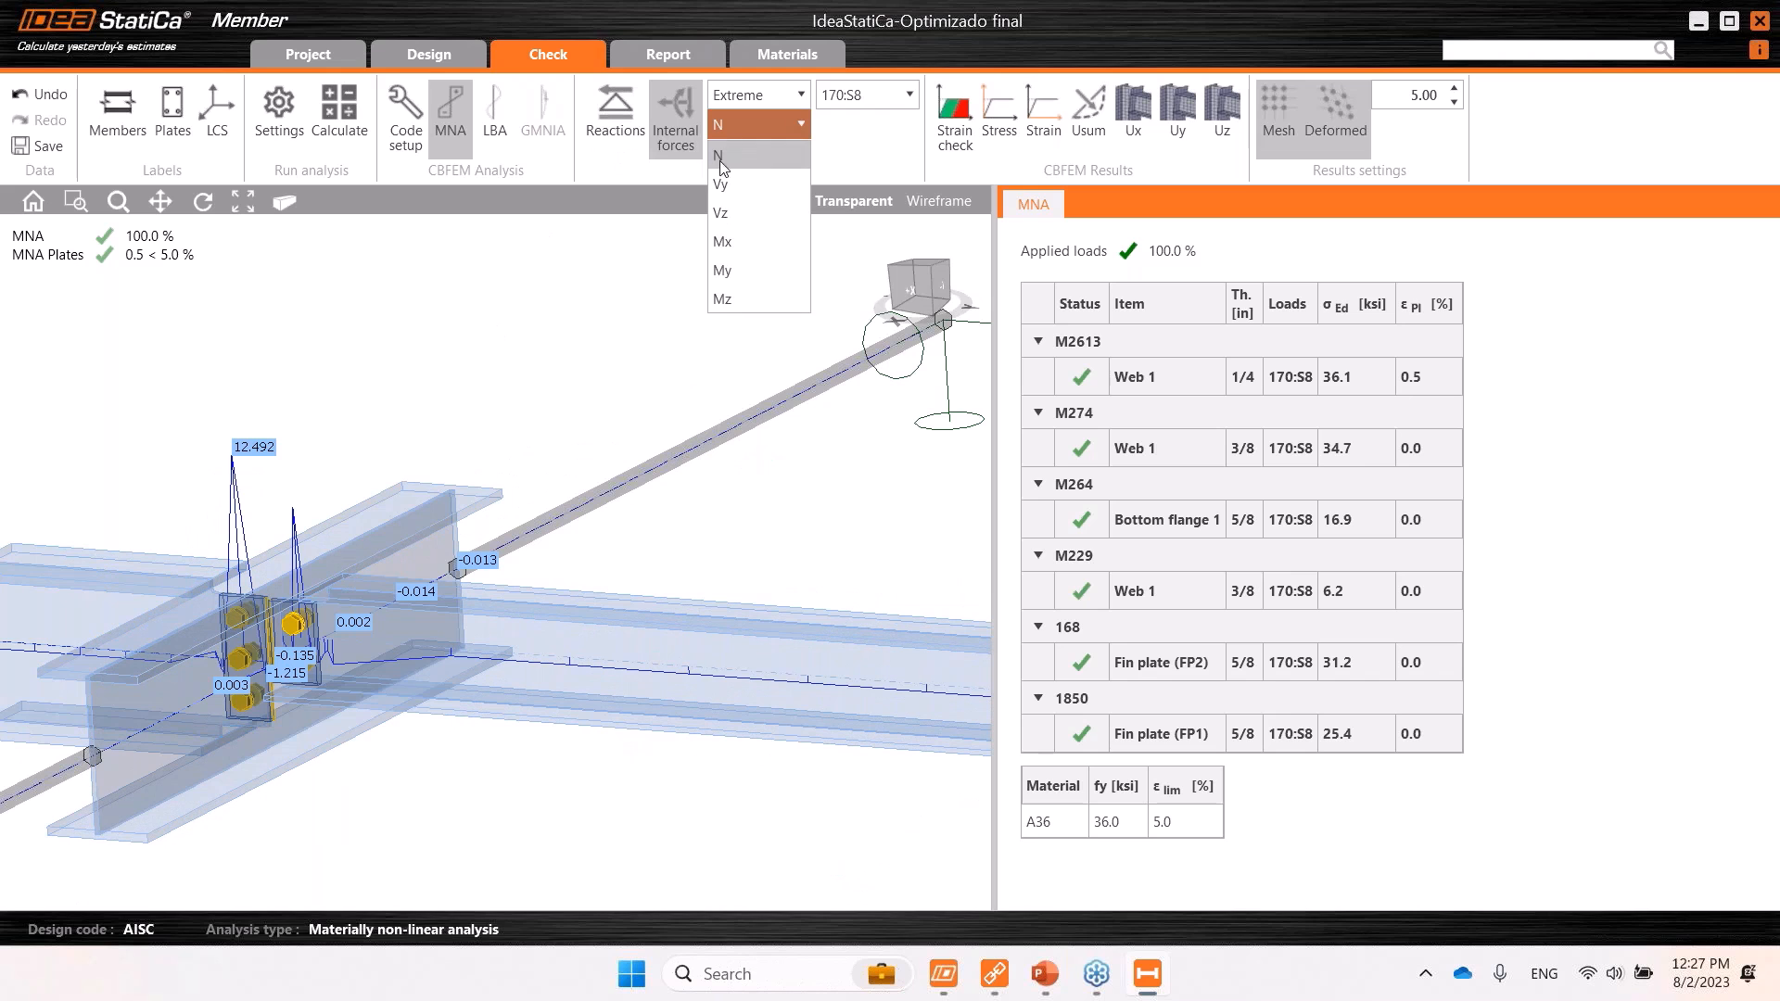
left_click(707, 209)
left_click(755, 128)
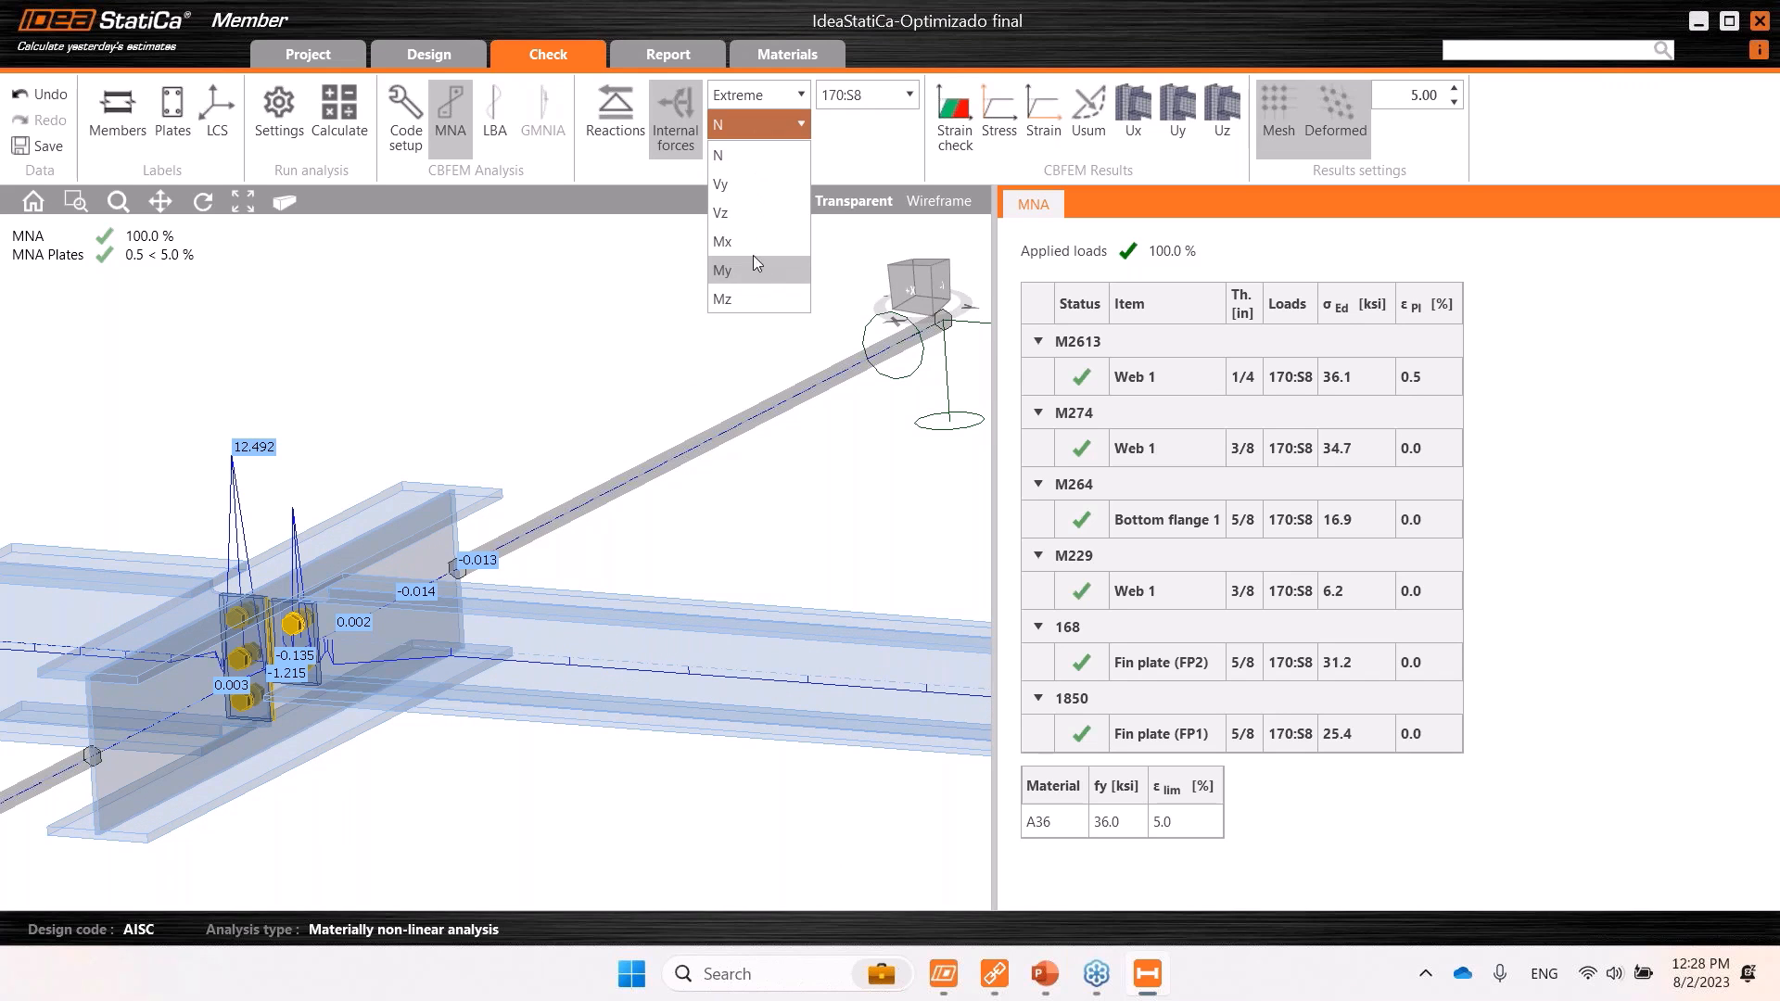
left_click(753, 267)
middle_click_drag(421, 577, 402, 592)
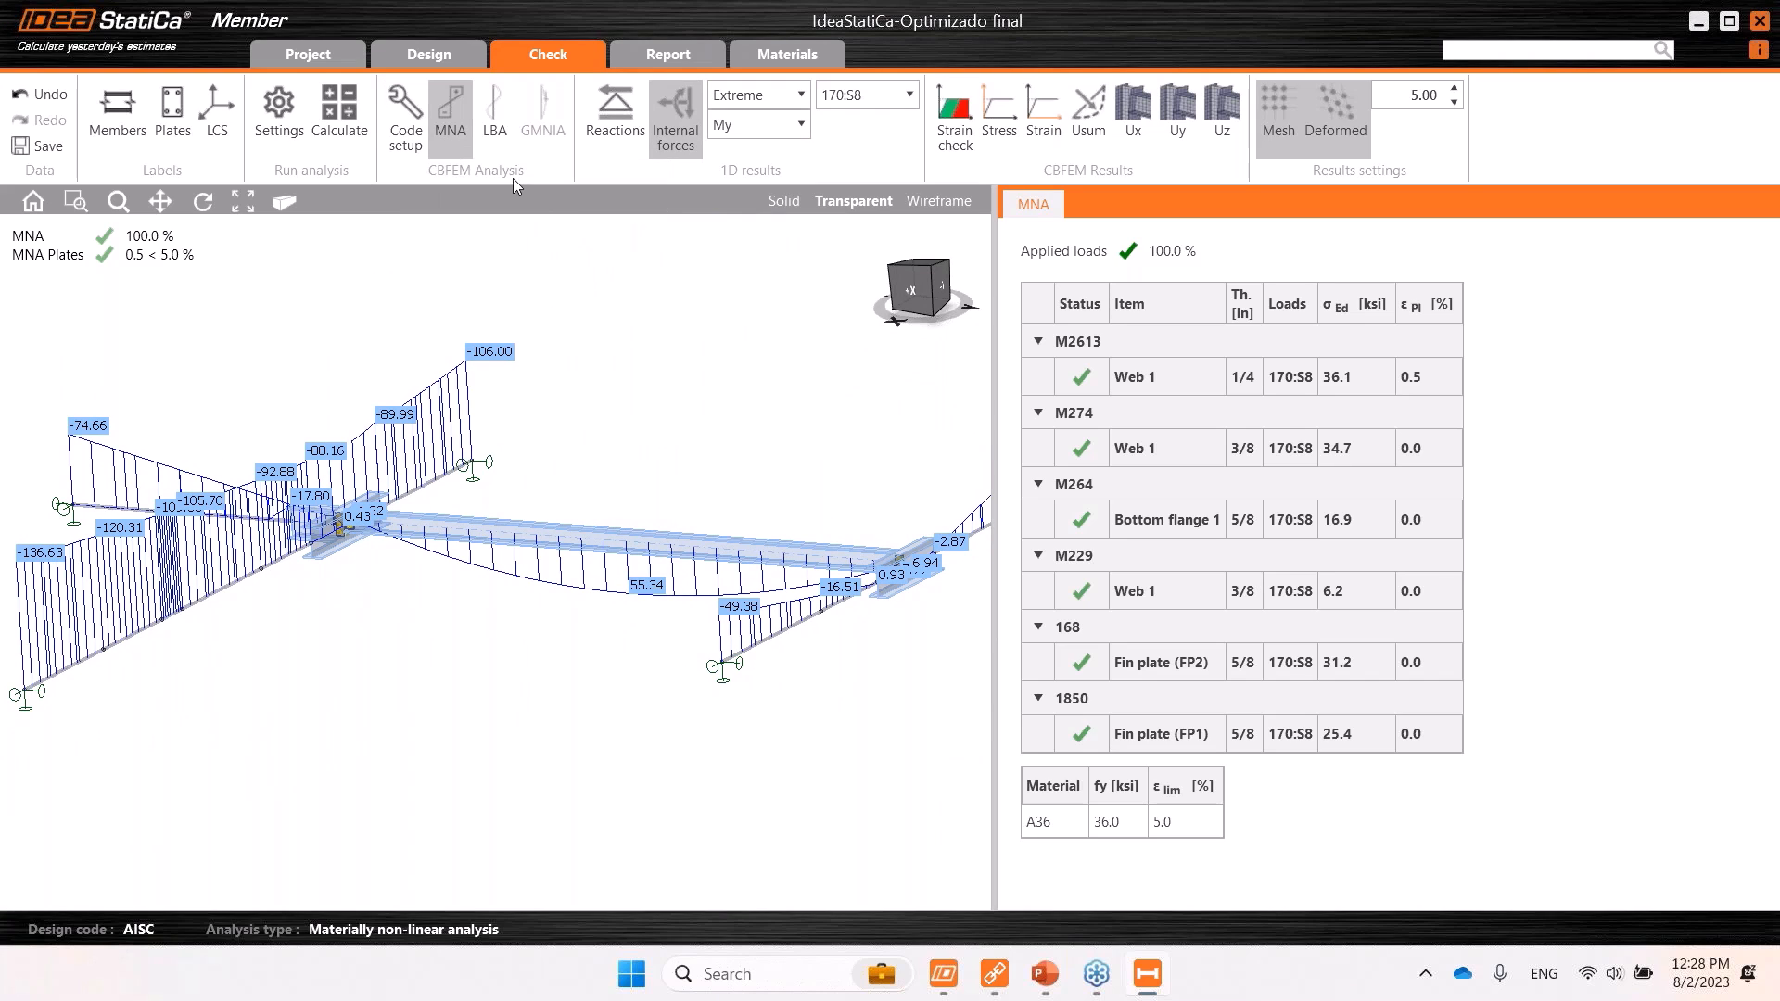
Run the linear buckling analysis (LBA) and examine buckling shape 2 of load 170:S8 along M2613.
left_click(494, 135)
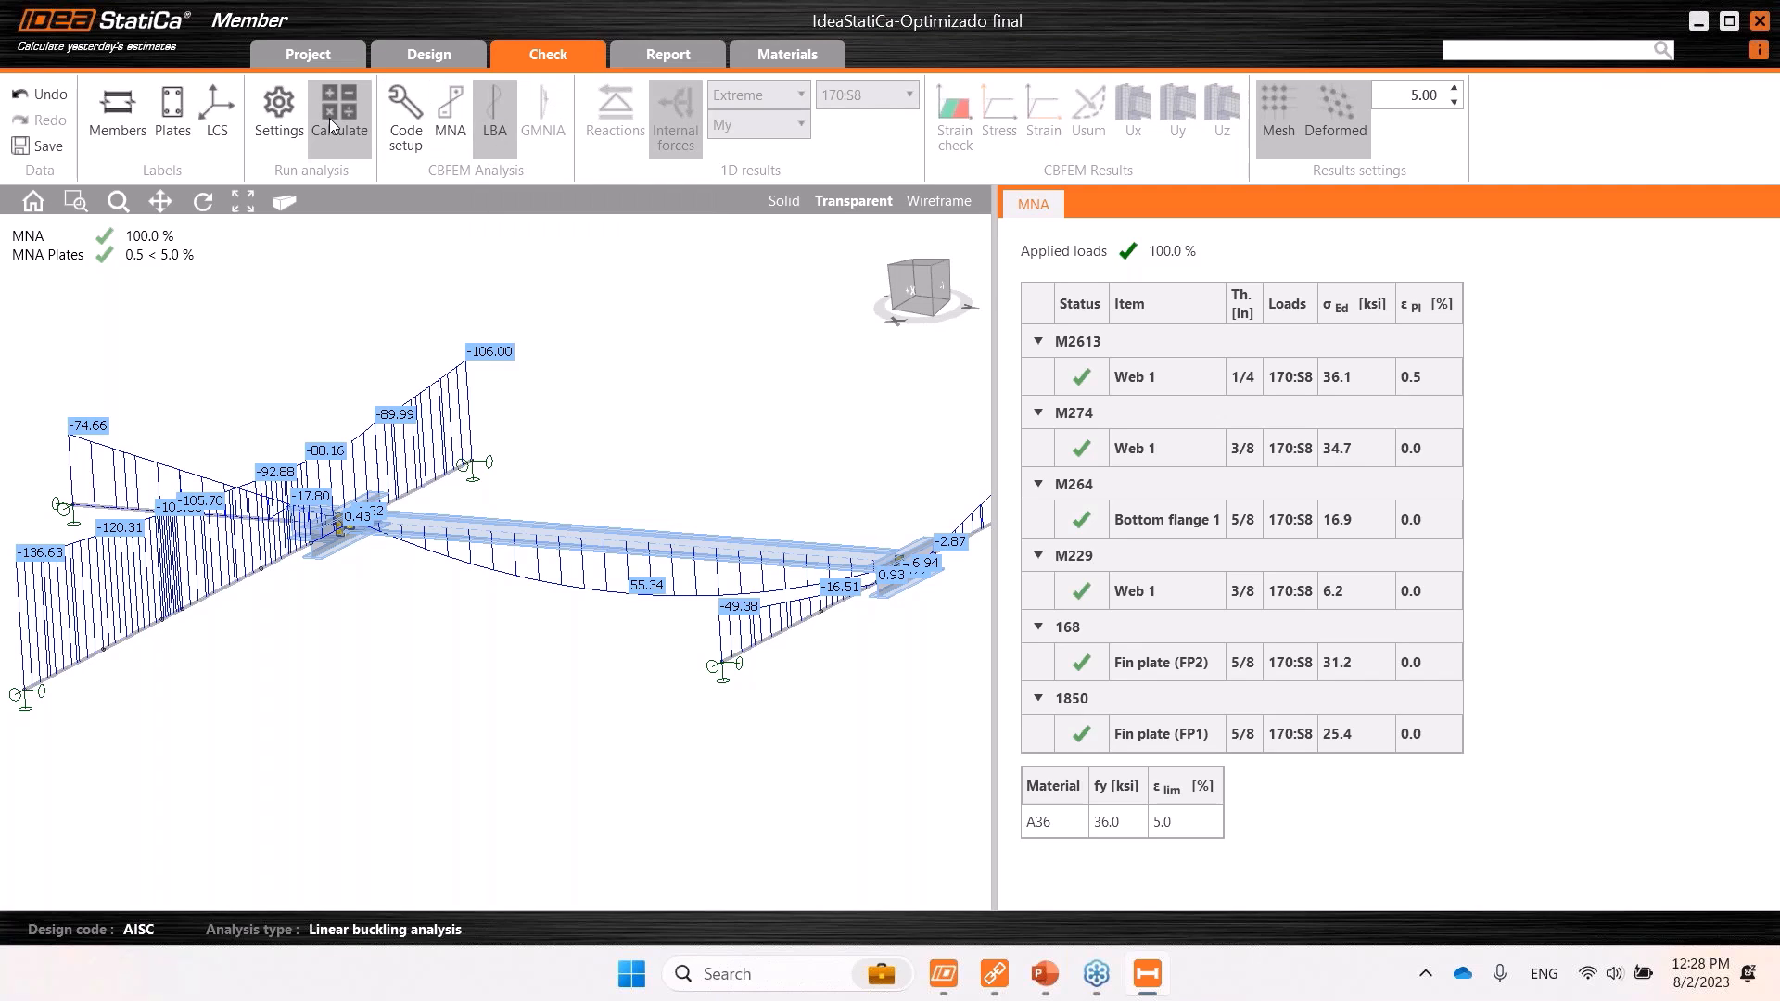
left_click(353, 129)
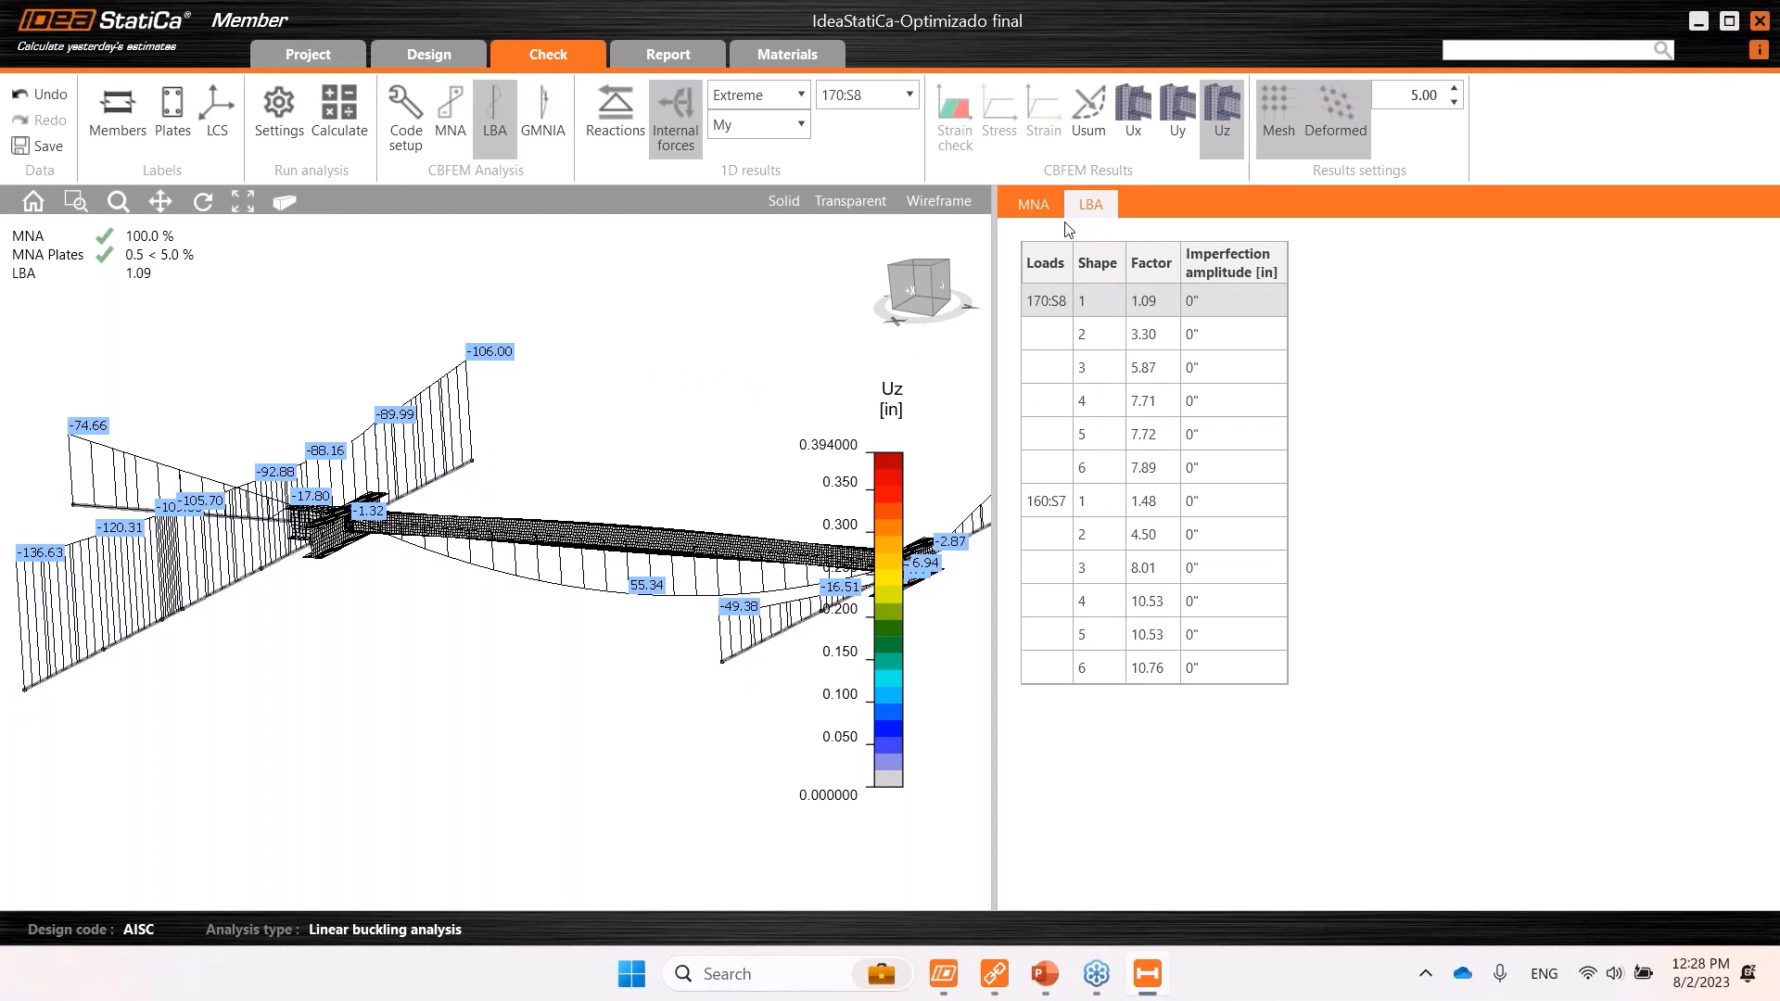
left_click(1107, 332)
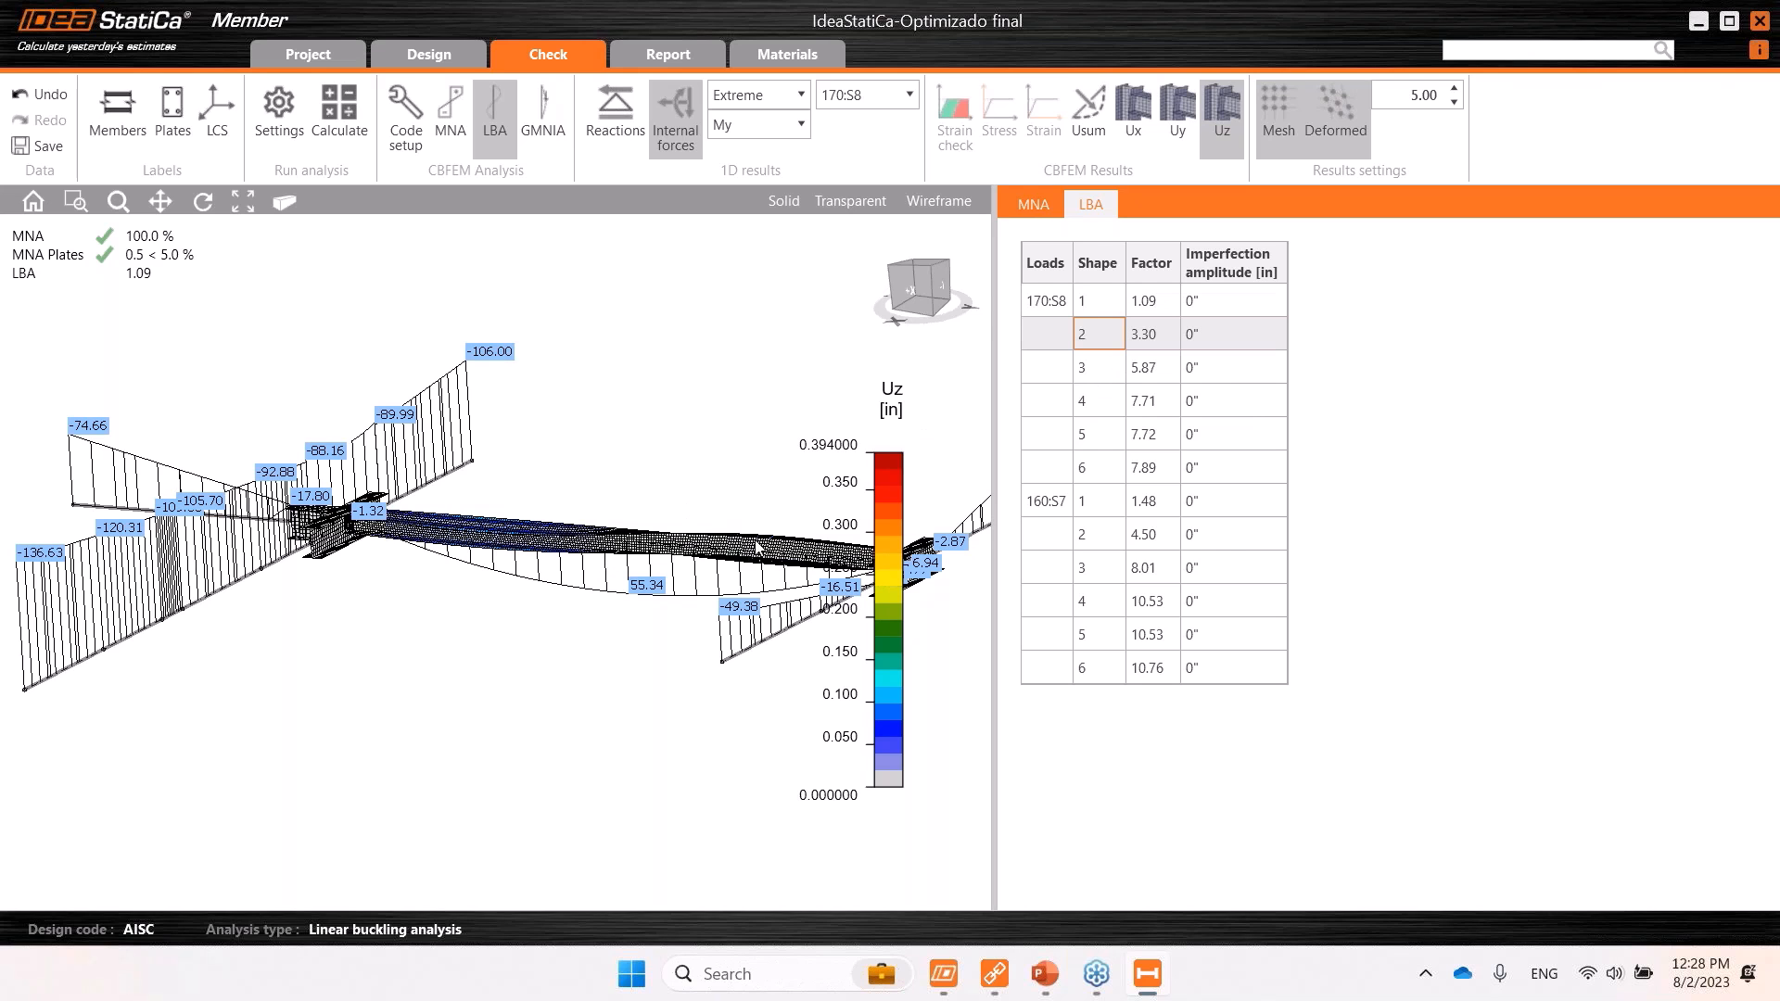
right_click_drag(711, 505, 683, 572)
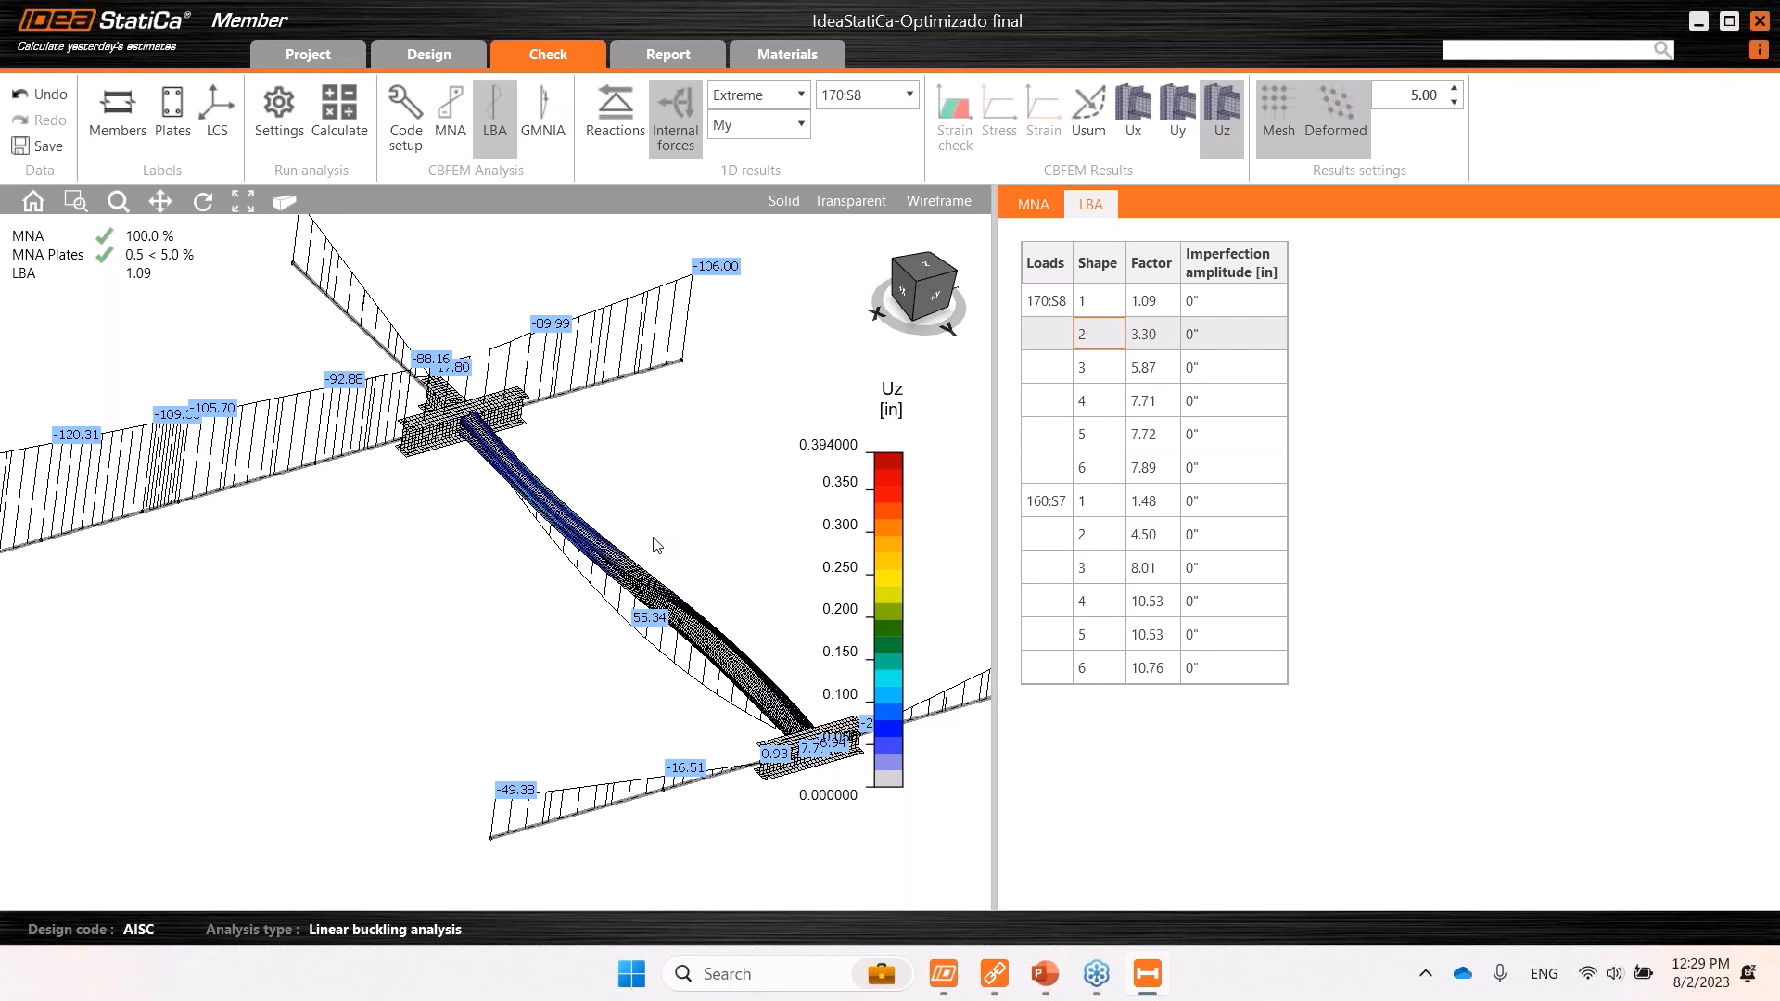
scroll(669, 535, "up", 2)
right_click_drag(669, 535, 636, 580)
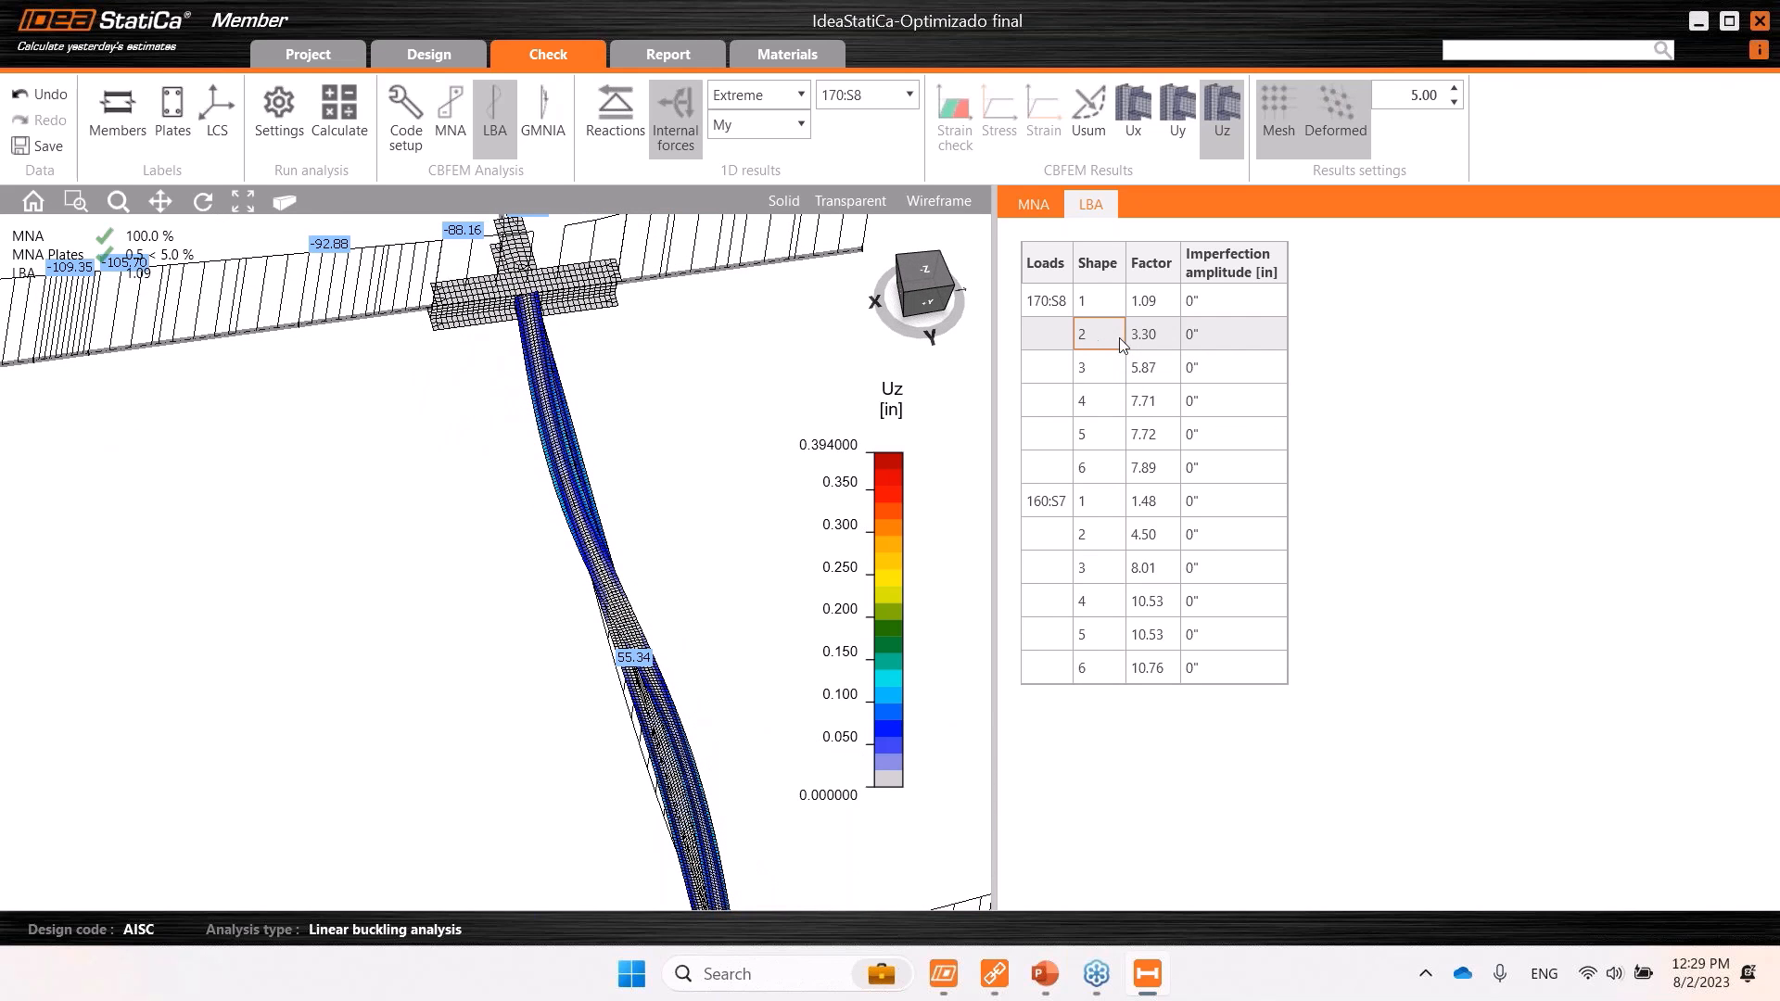
Compare buckling shapes 1, 3 and 4 of load 170:S8 on the beam.
left_click(1098, 307)
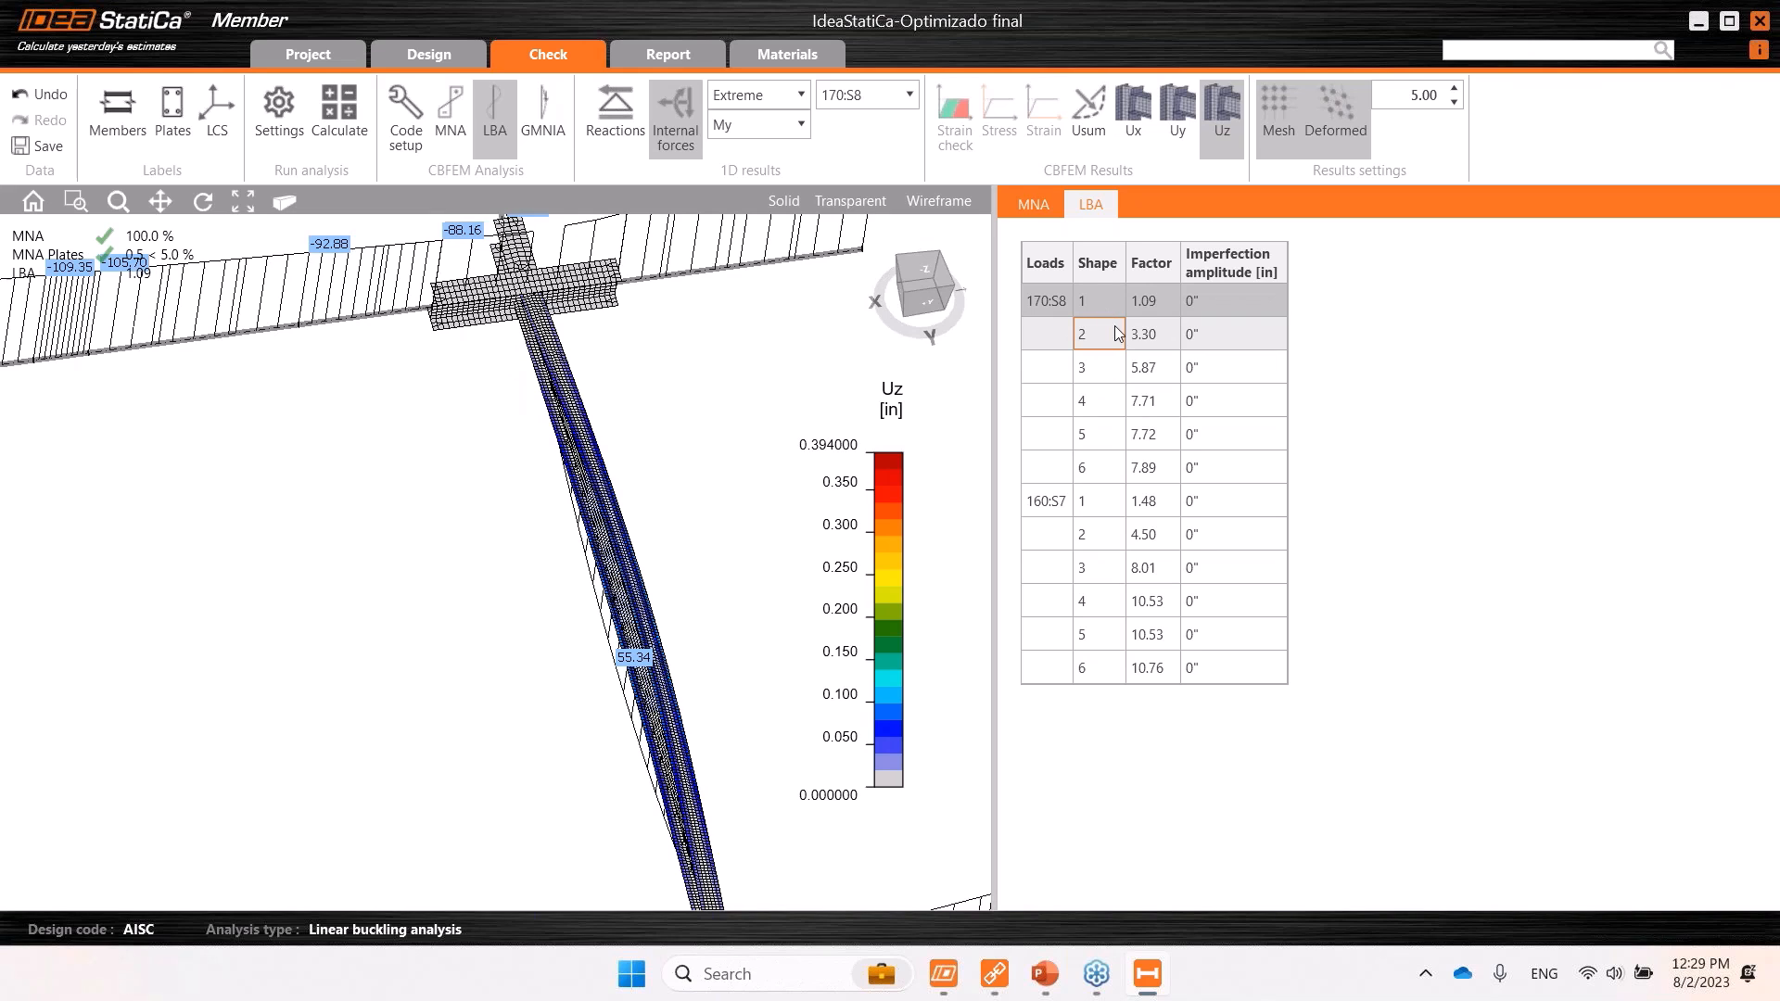
left_click(1100, 371)
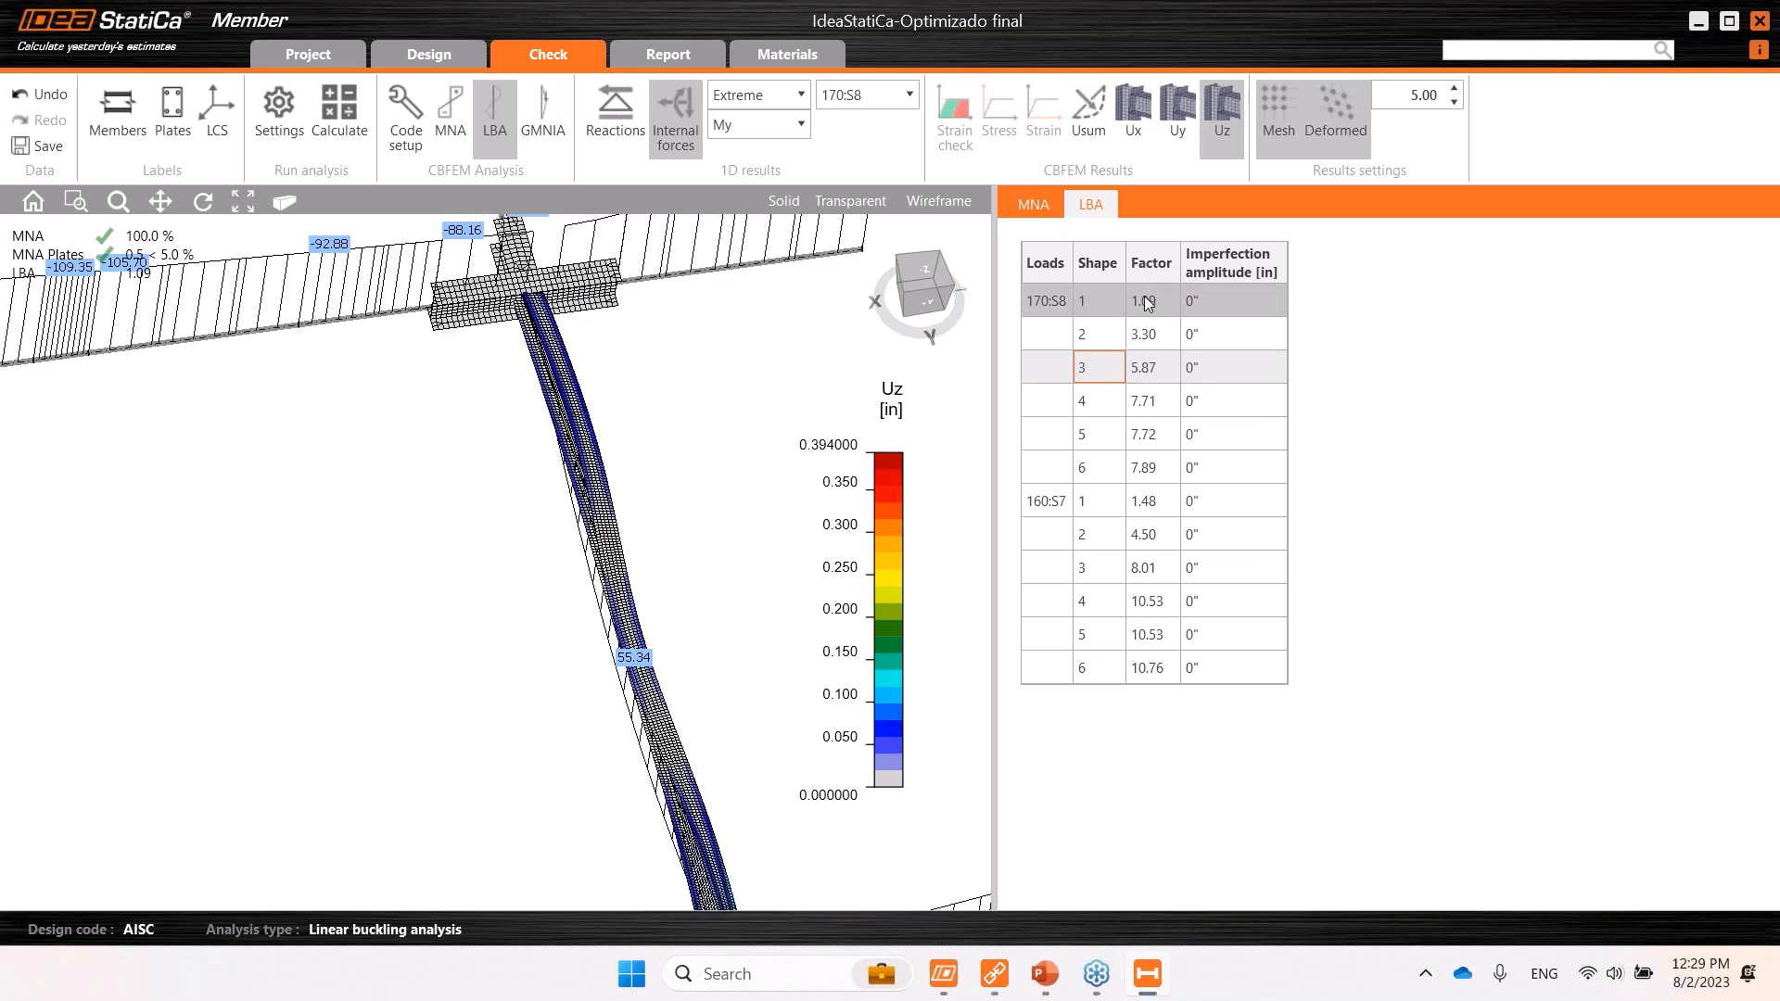
left_click(1141, 414)
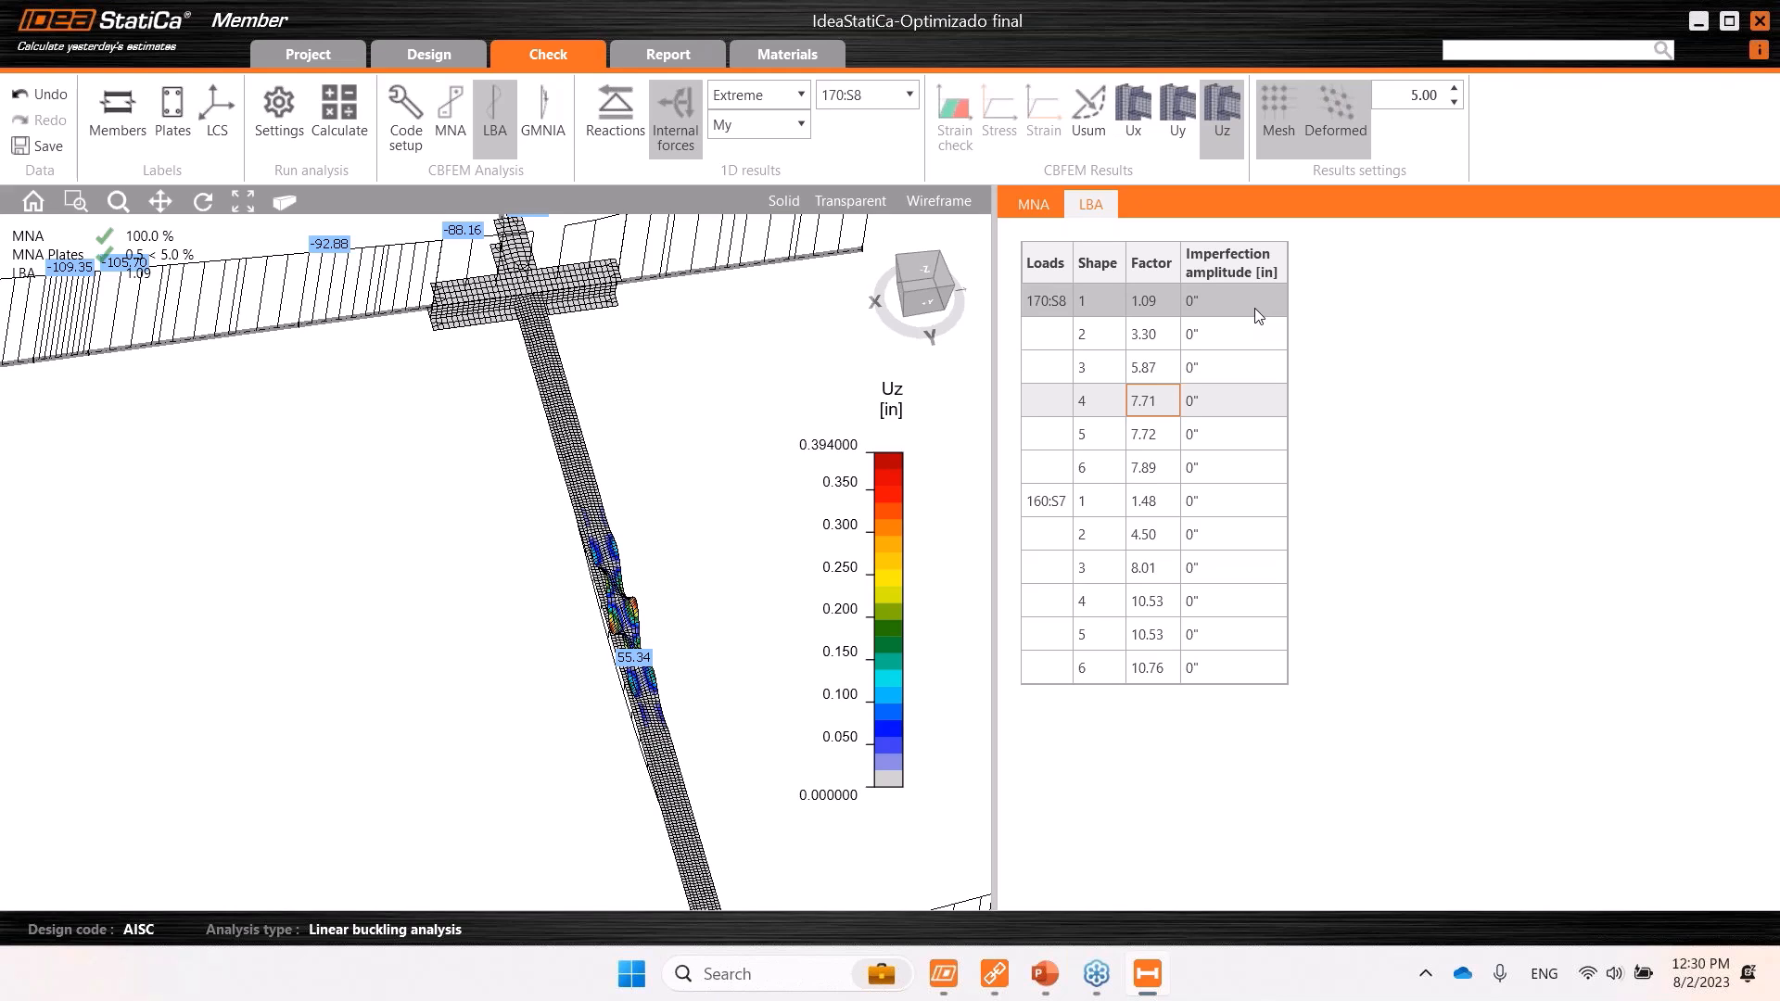
Display shape 1 of load 170:S8 and open its imperfection amplitude for editing.
left_click(1198, 305)
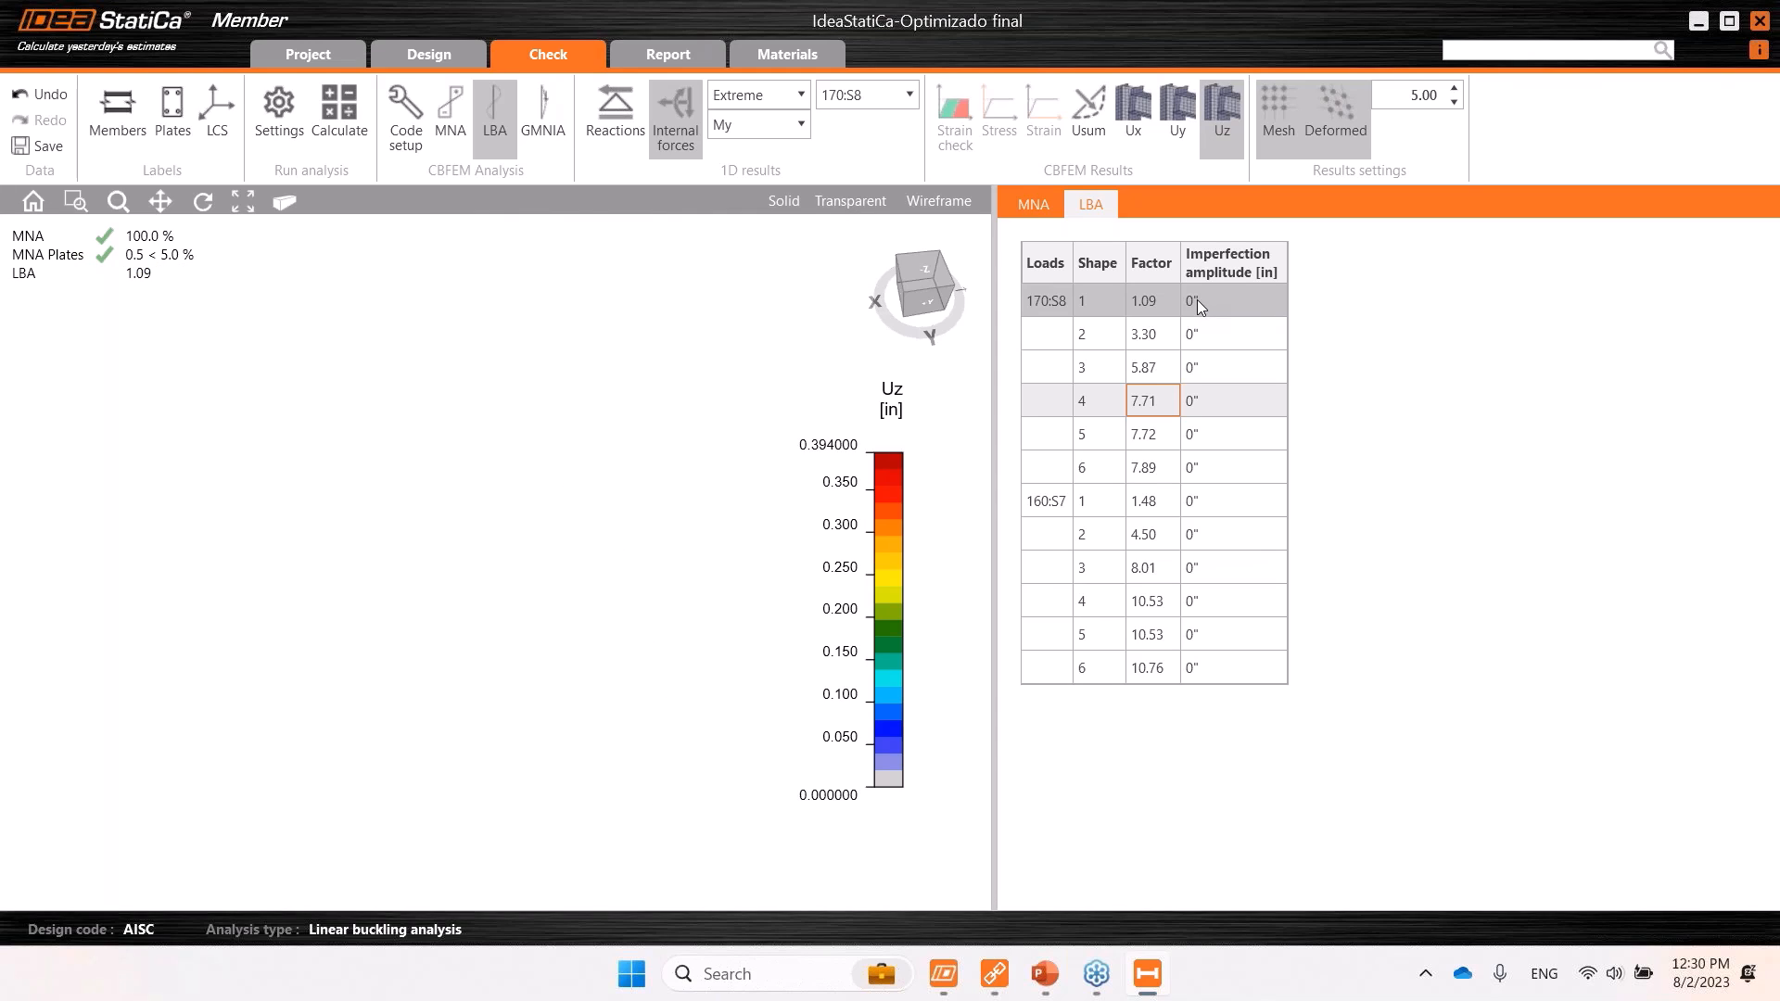
left_click(1198, 297)
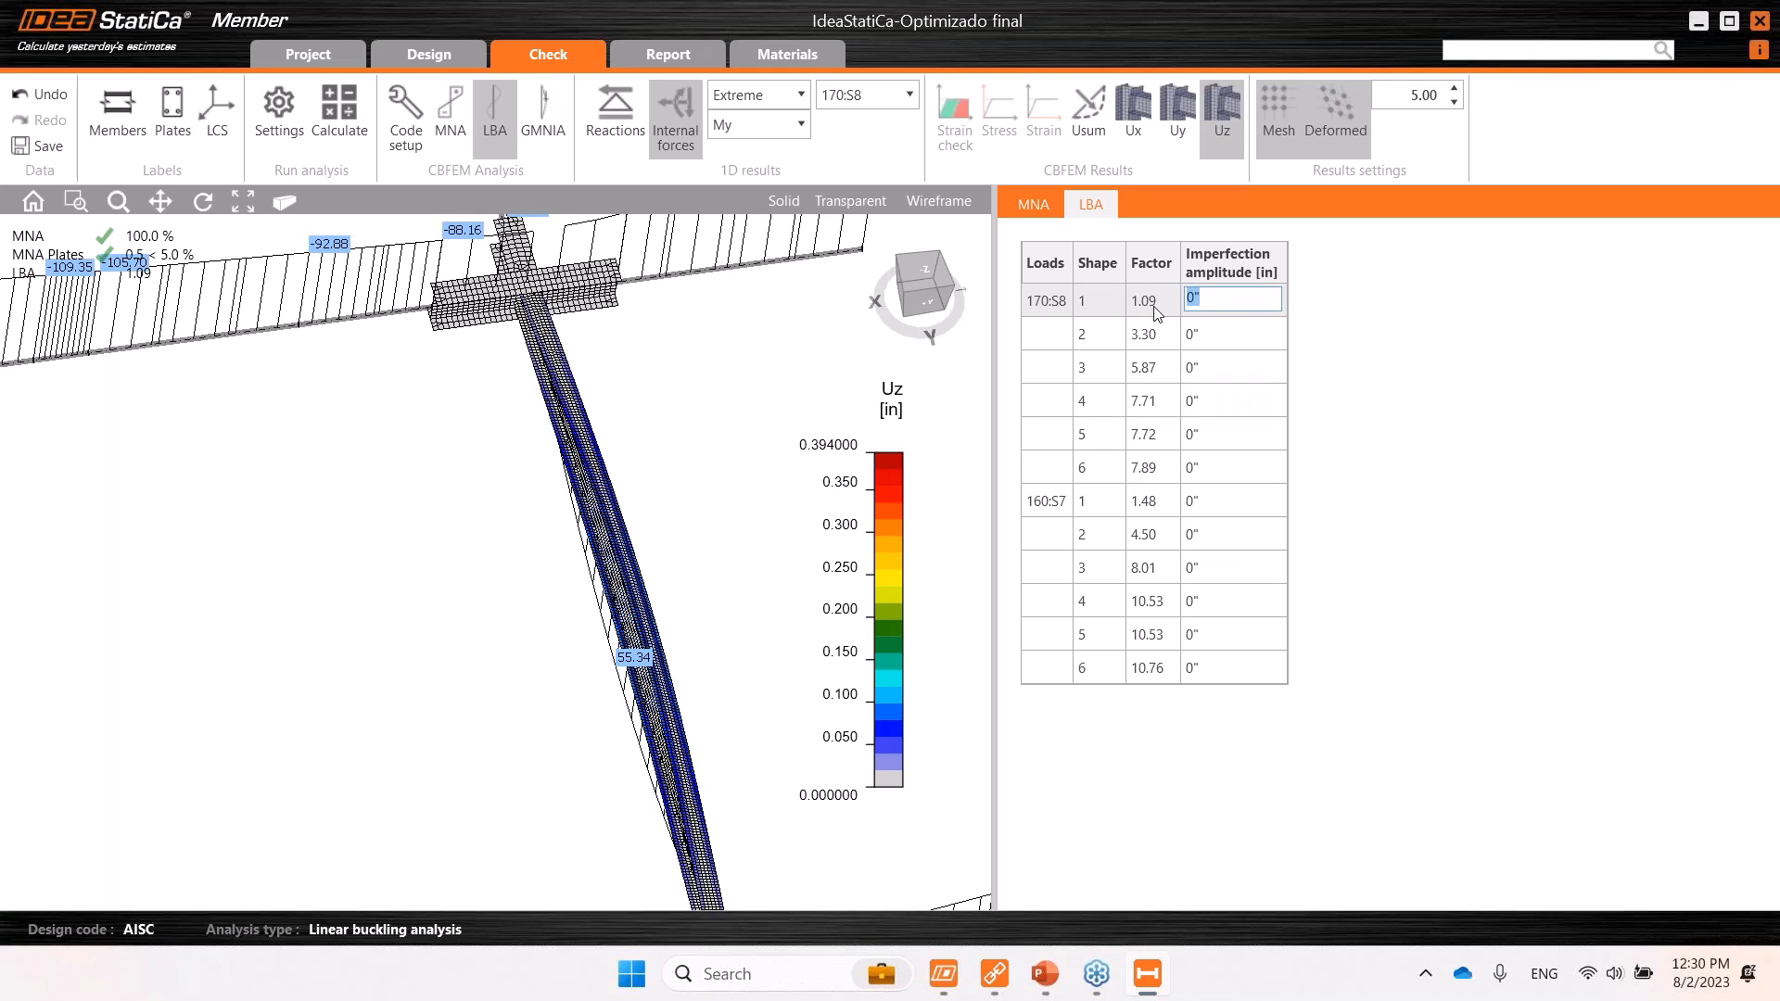
left_click(1336, 309)
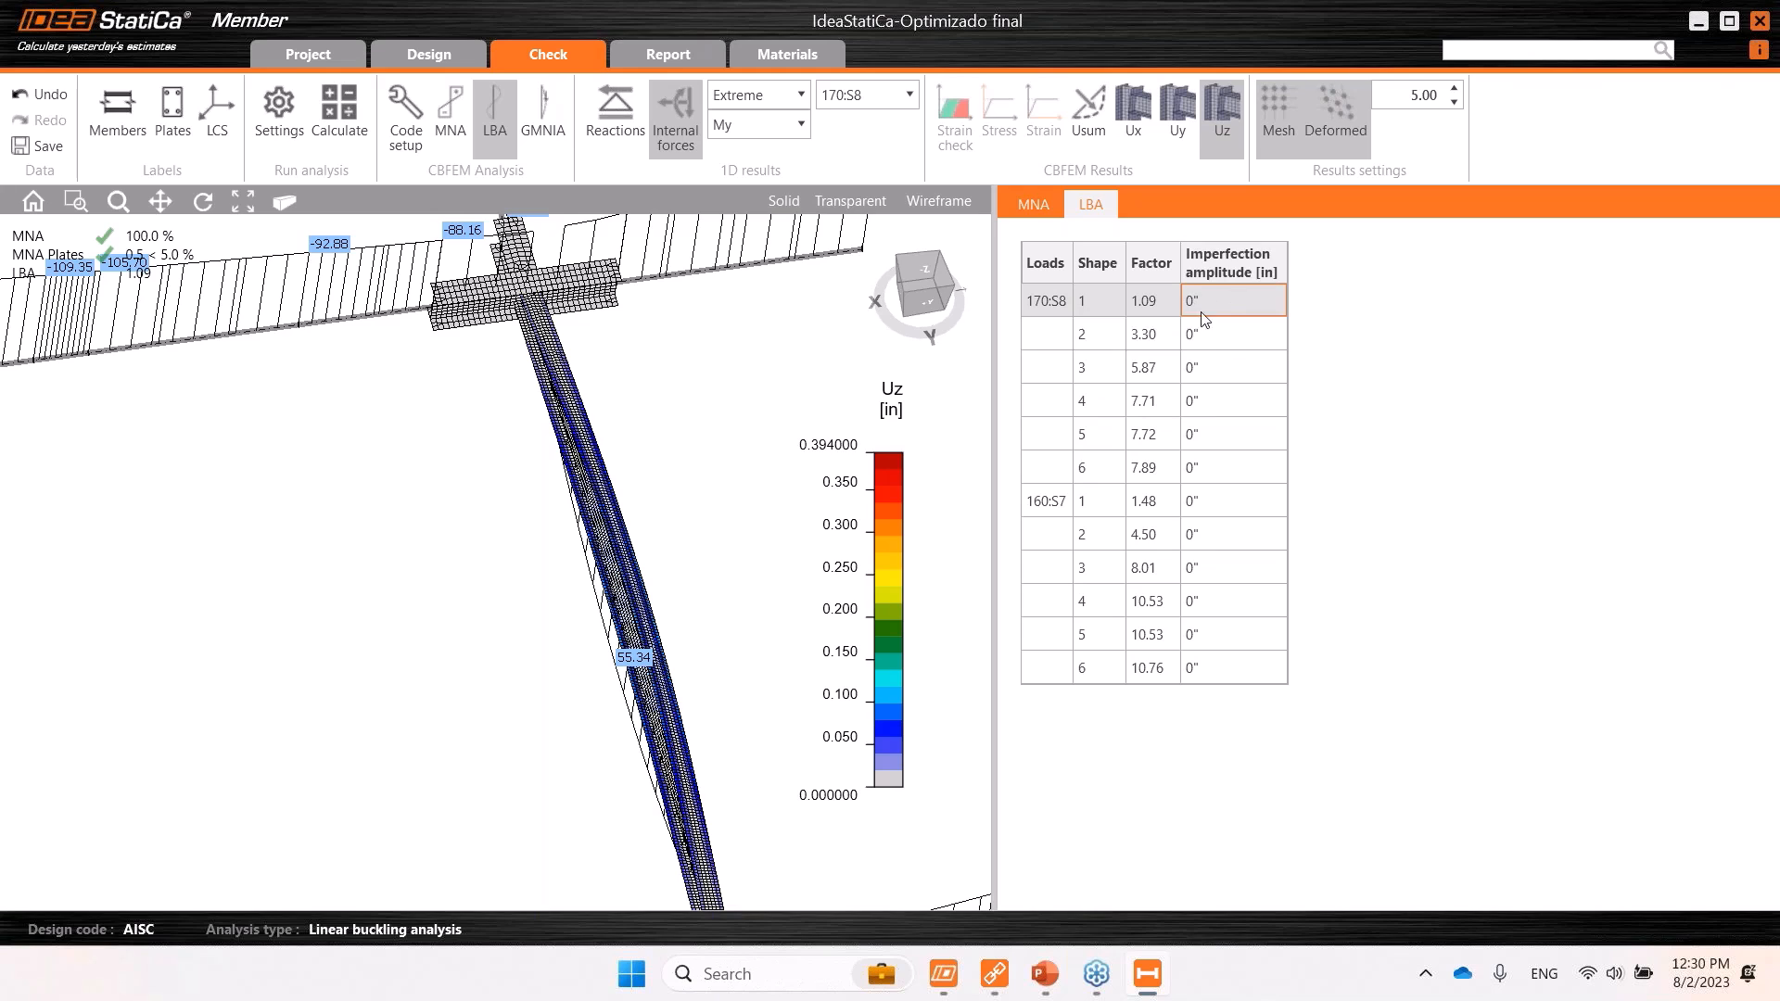
Run the geometrically and materially non-linear analysis with imperfections (GMNIA) and examine the equivalent stress on the deformed beam.
left_click(542, 141)
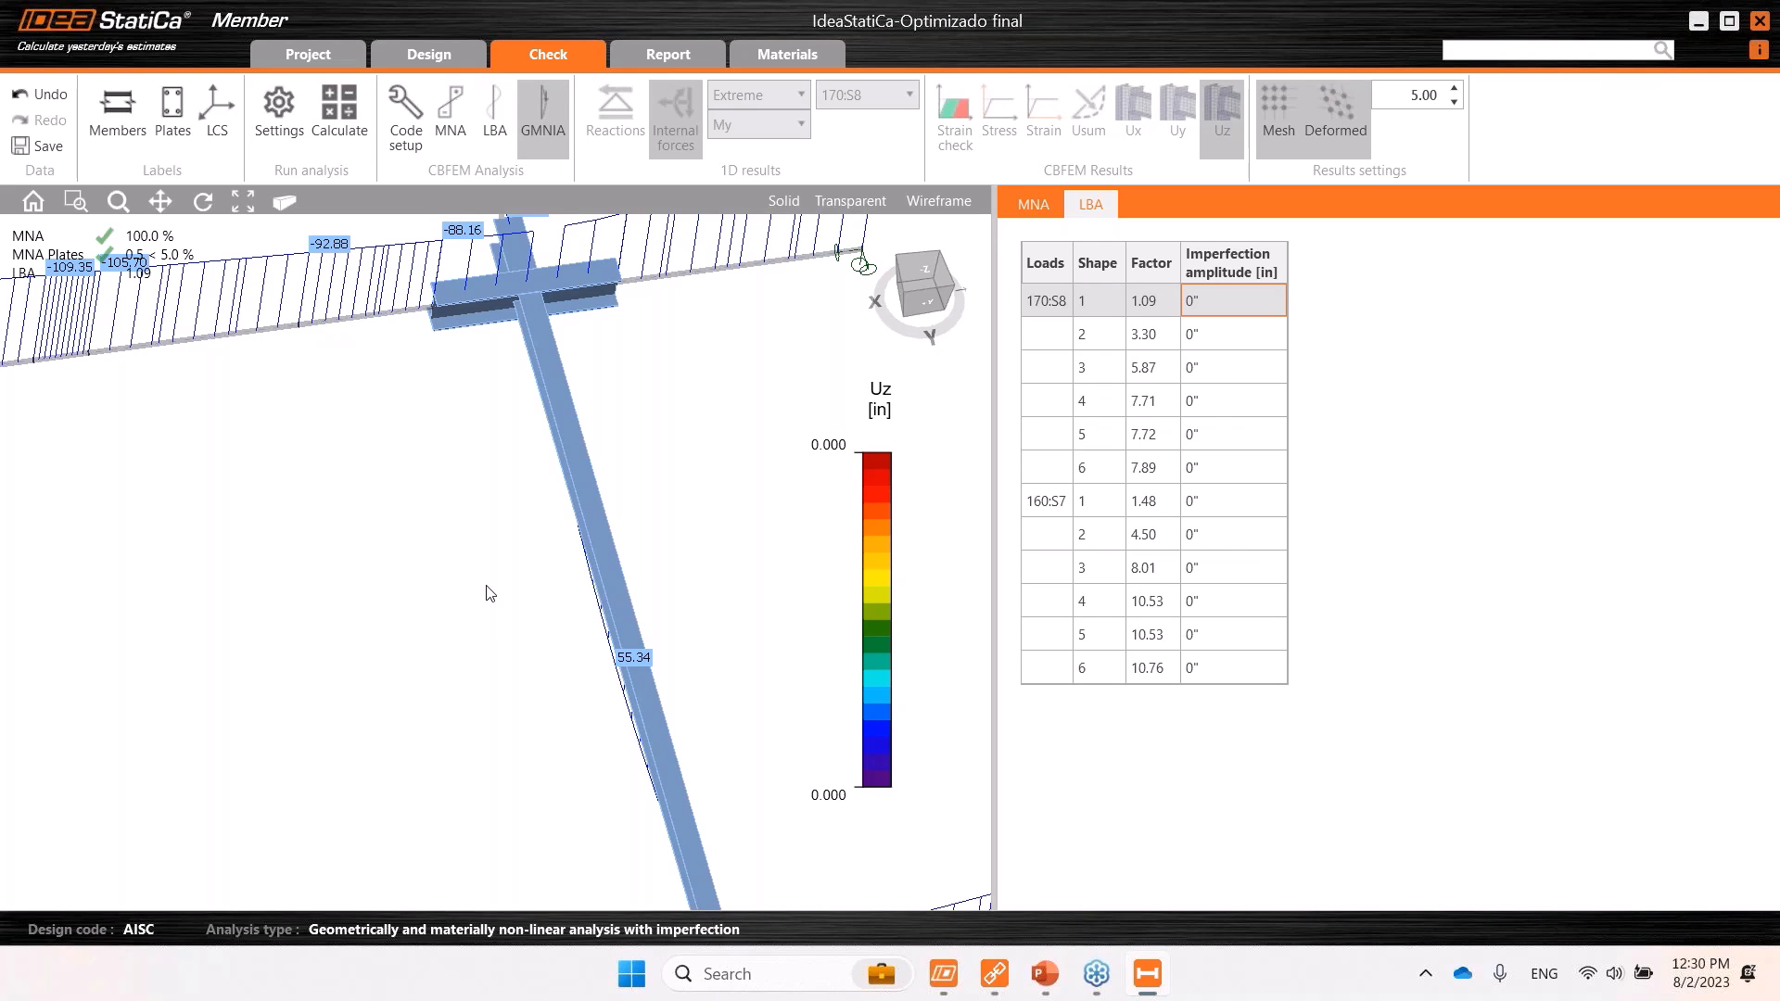
scroll(512, 452, "down", 2)
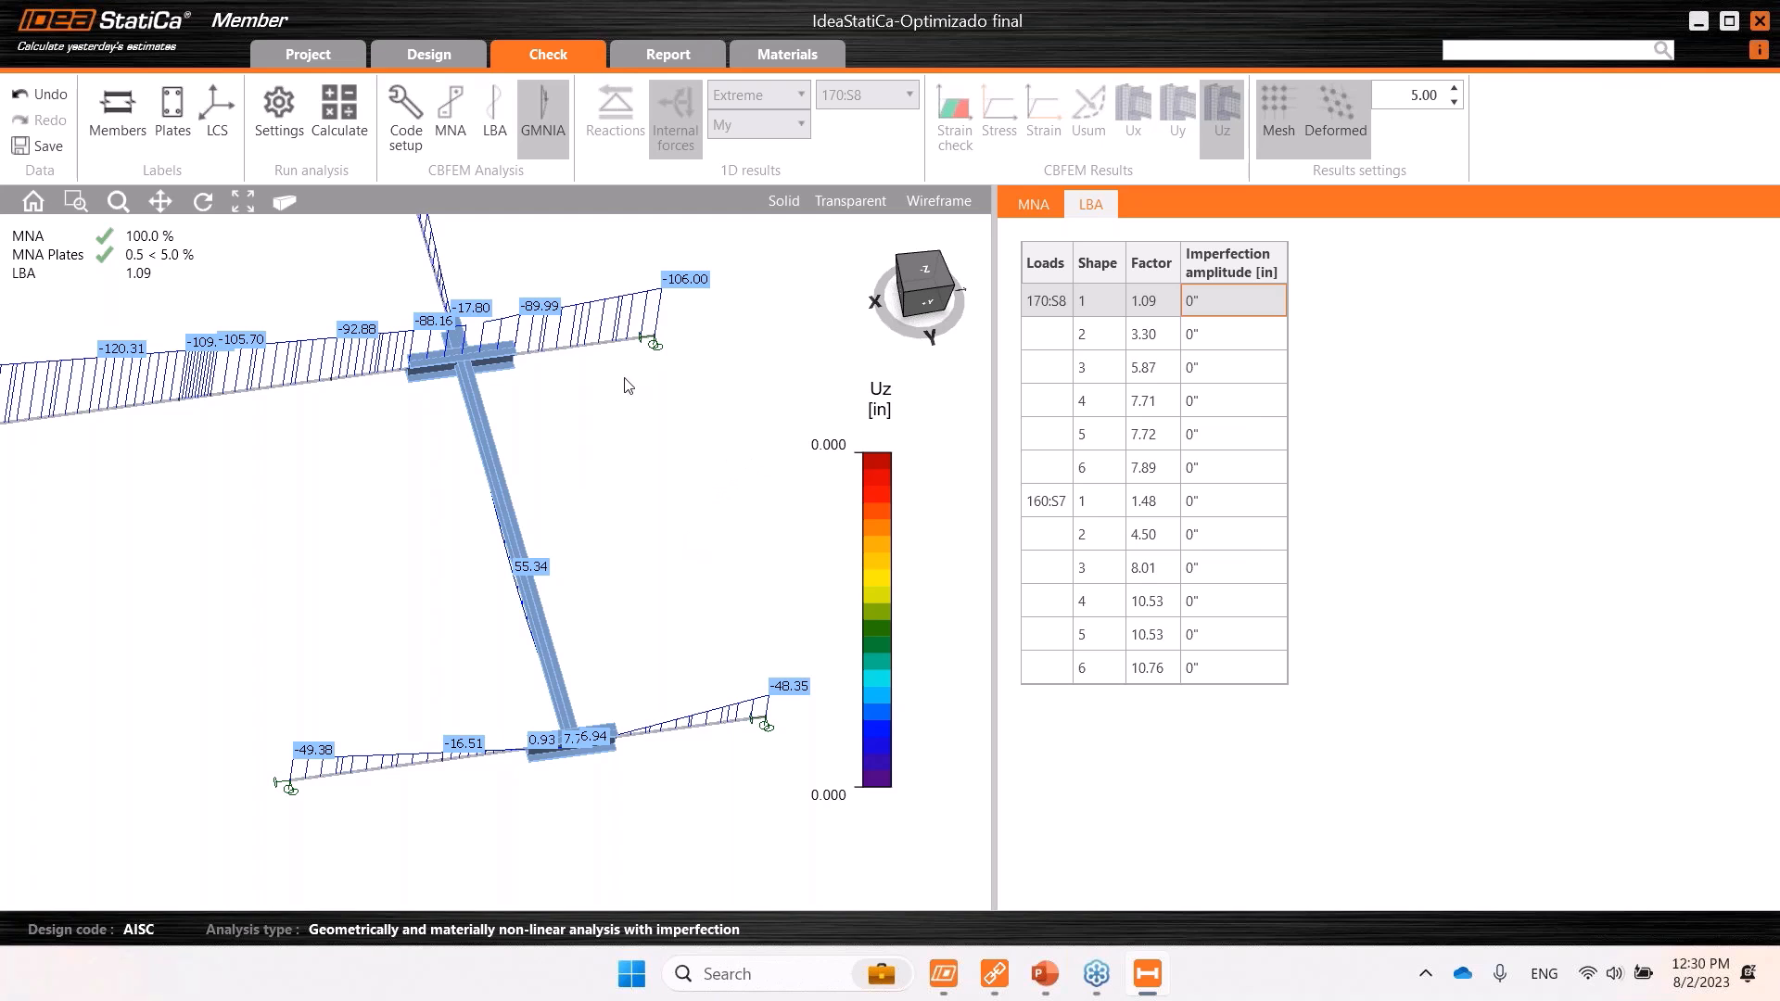
left_click(361, 138)
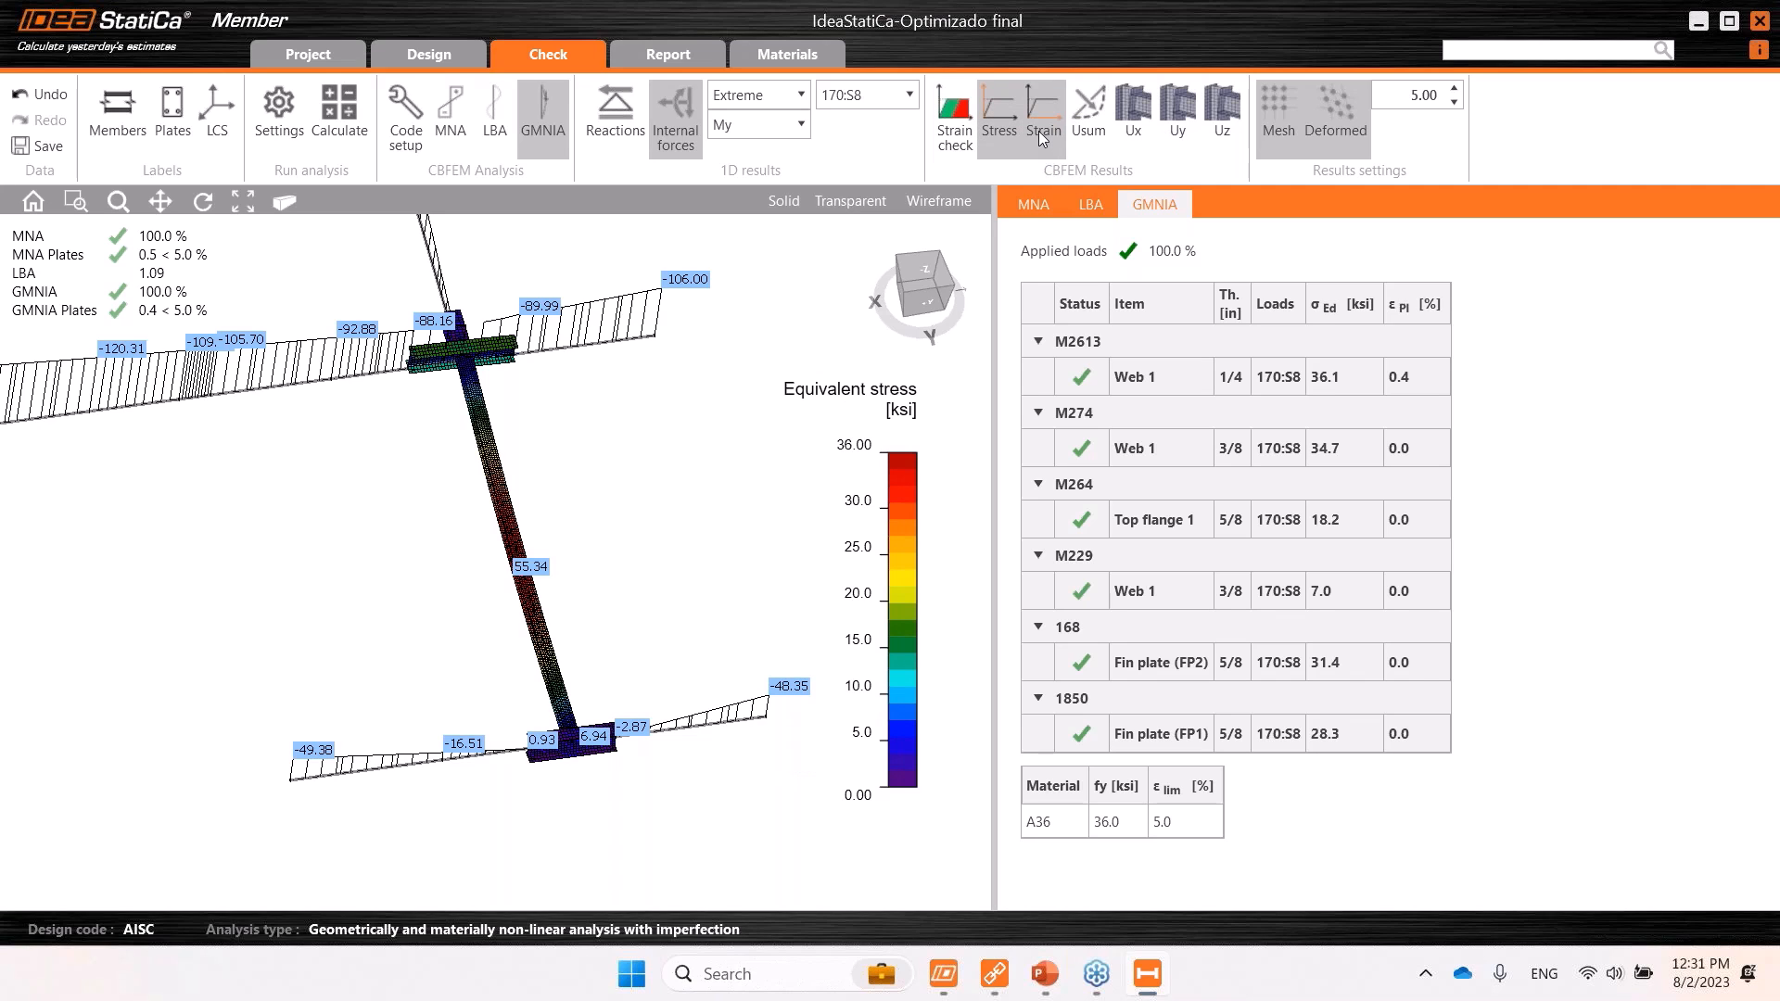
middle_click_drag(650, 714, 711, 625)
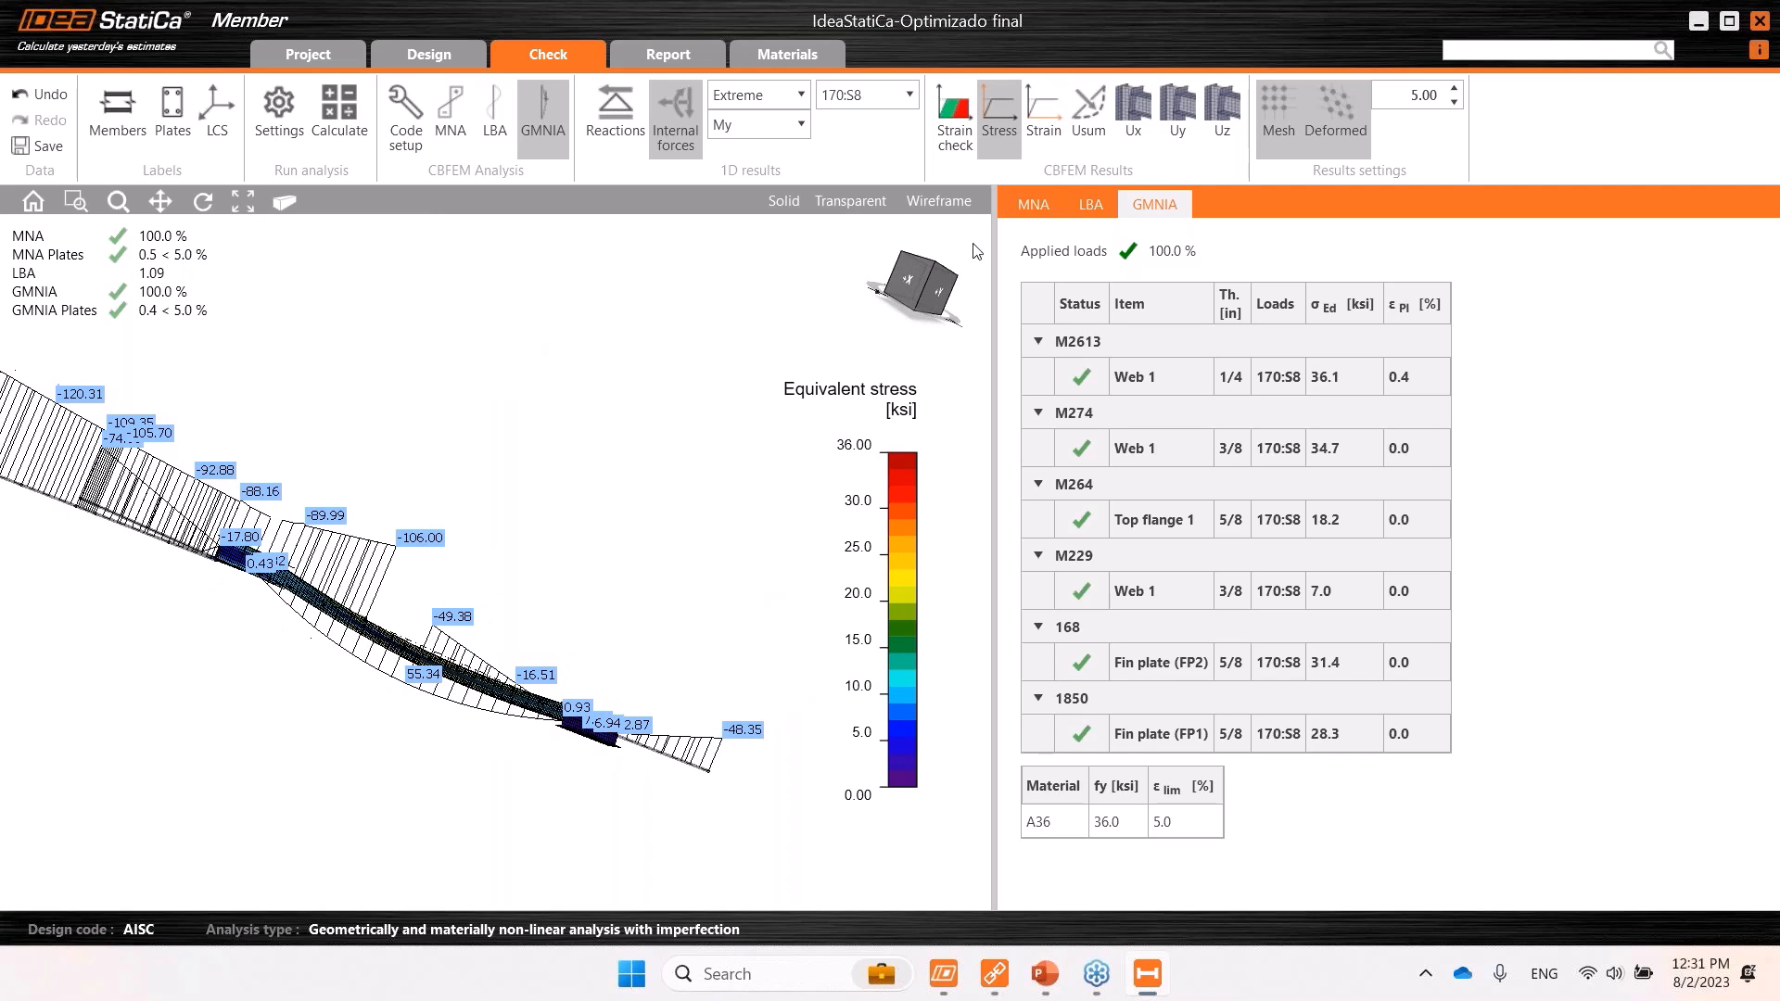
Display the GMNIA plastic strain results and examine them along the deformed M2613.
left_click(1056, 141)
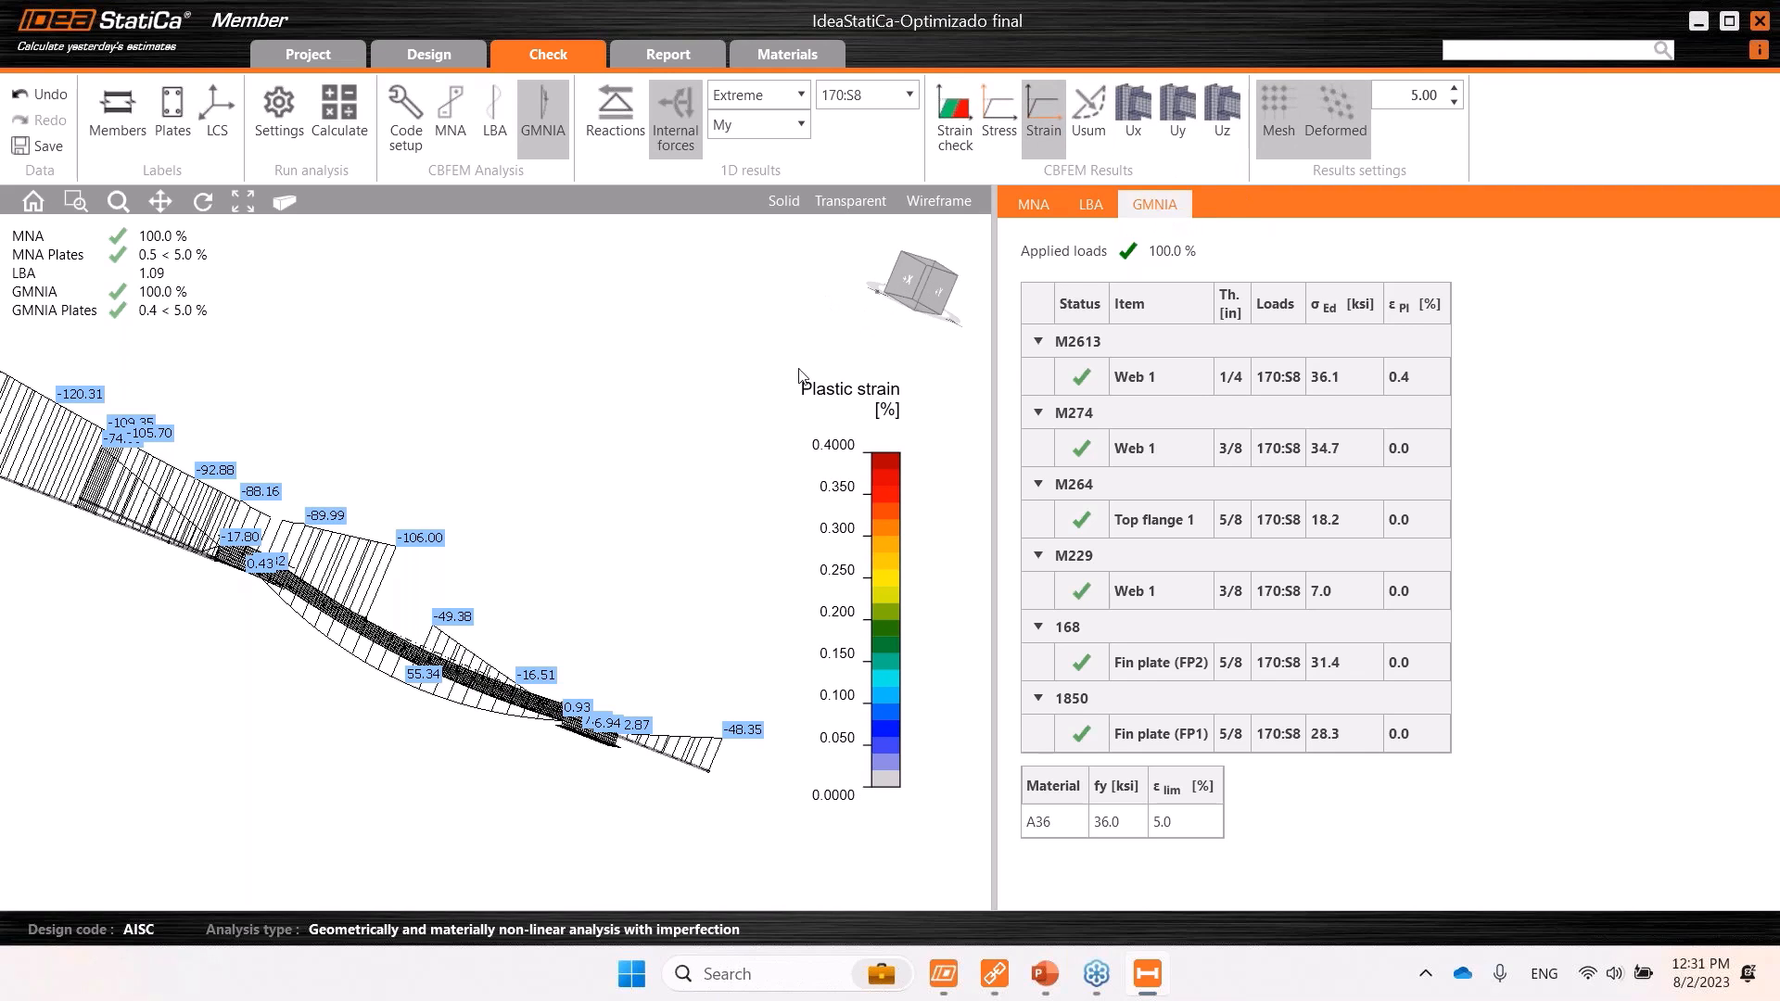
right_click_drag(478, 579, 435, 612)
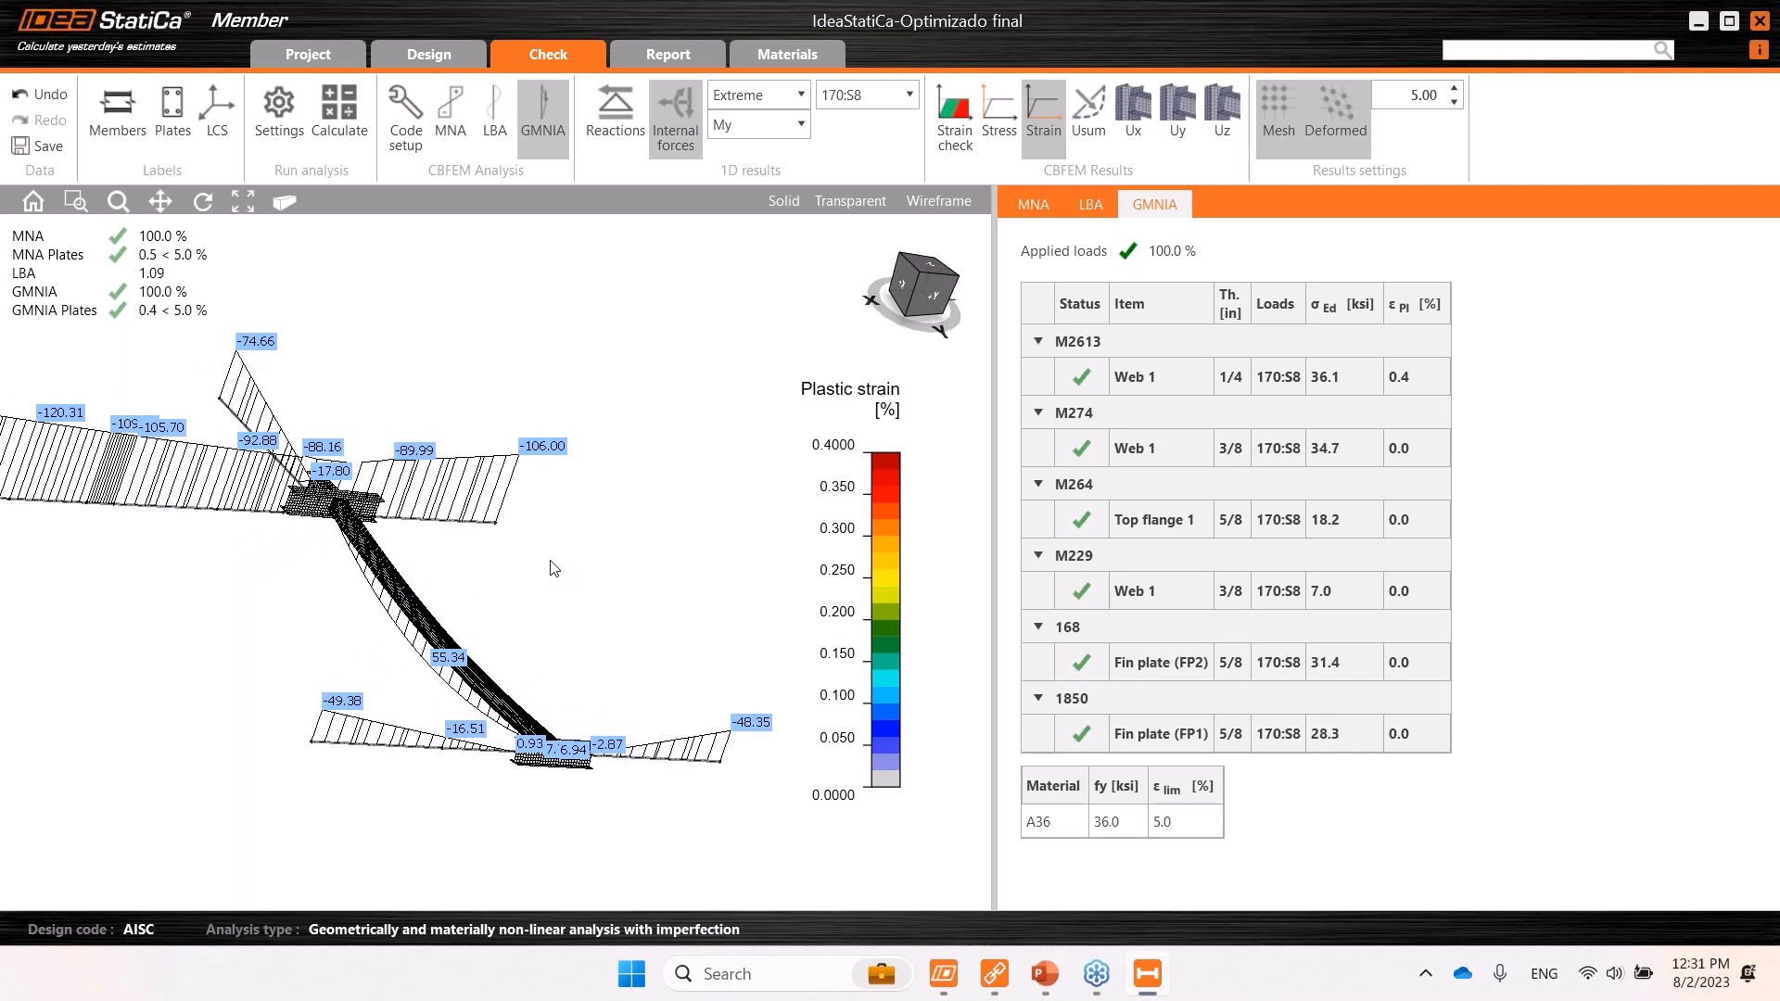
middle_click_drag(552, 564, 598, 561)
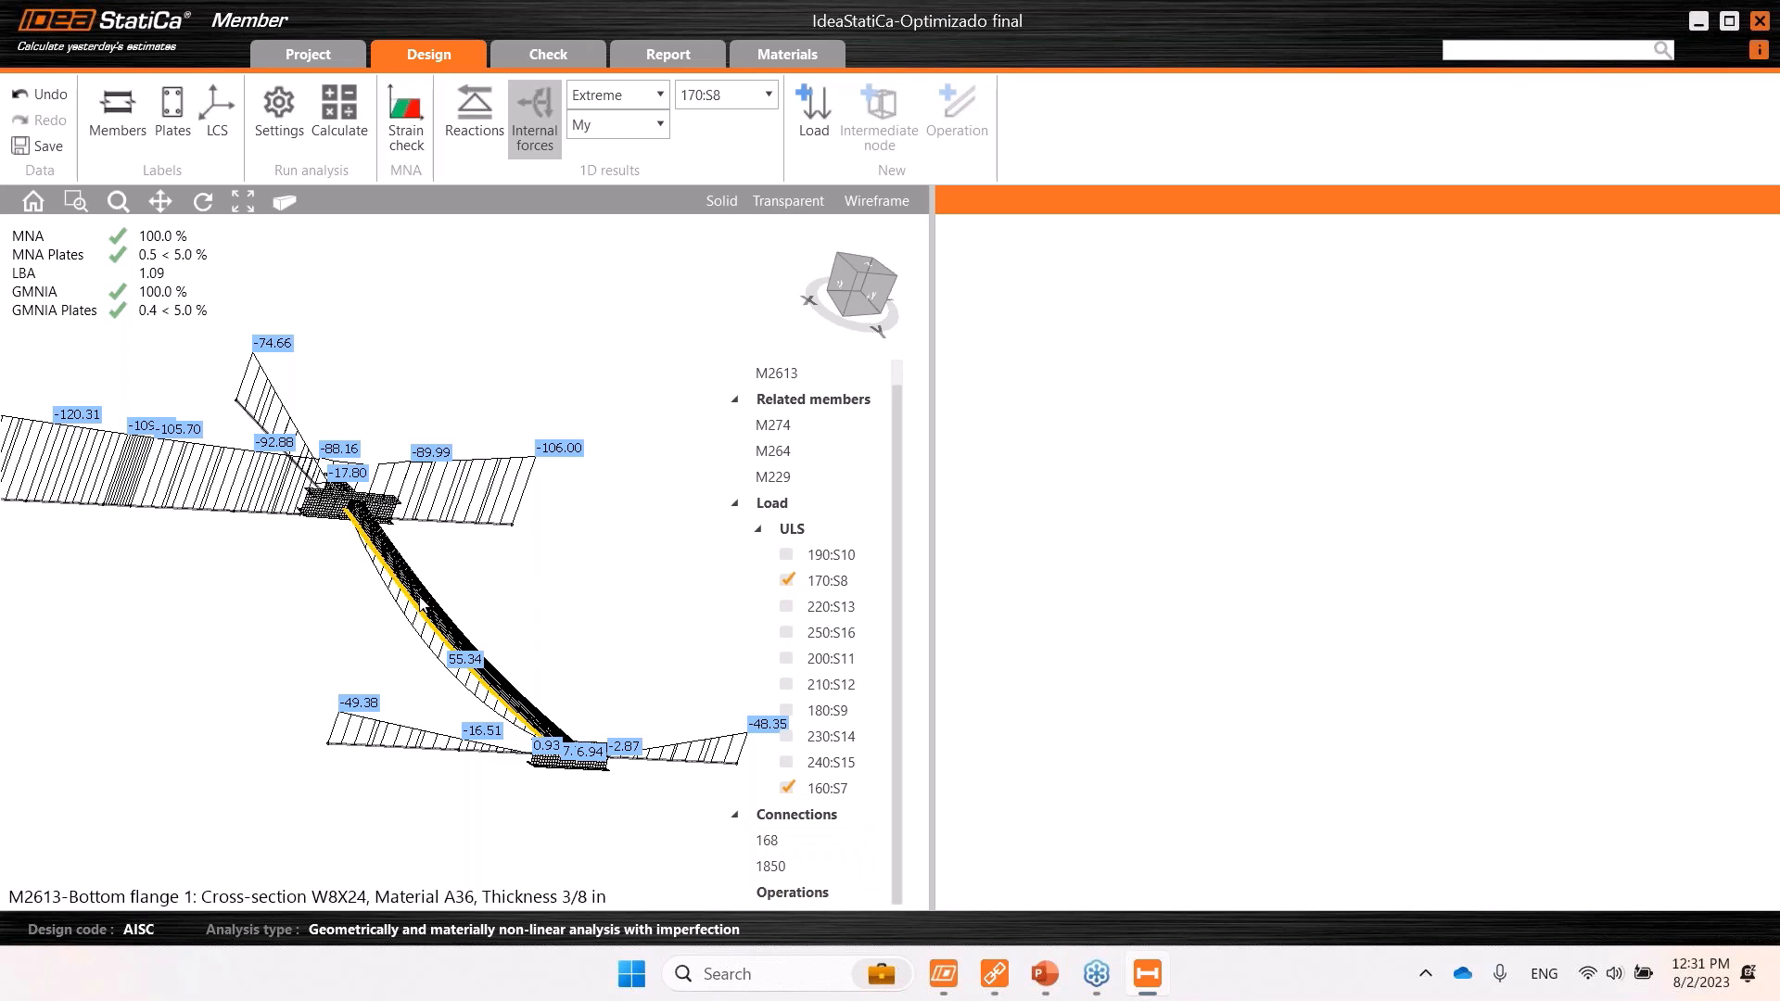
Examine the deformed mesh of beam M2613 and its flanges from several angles along the full span.
scroll(428, 605, "up", 3)
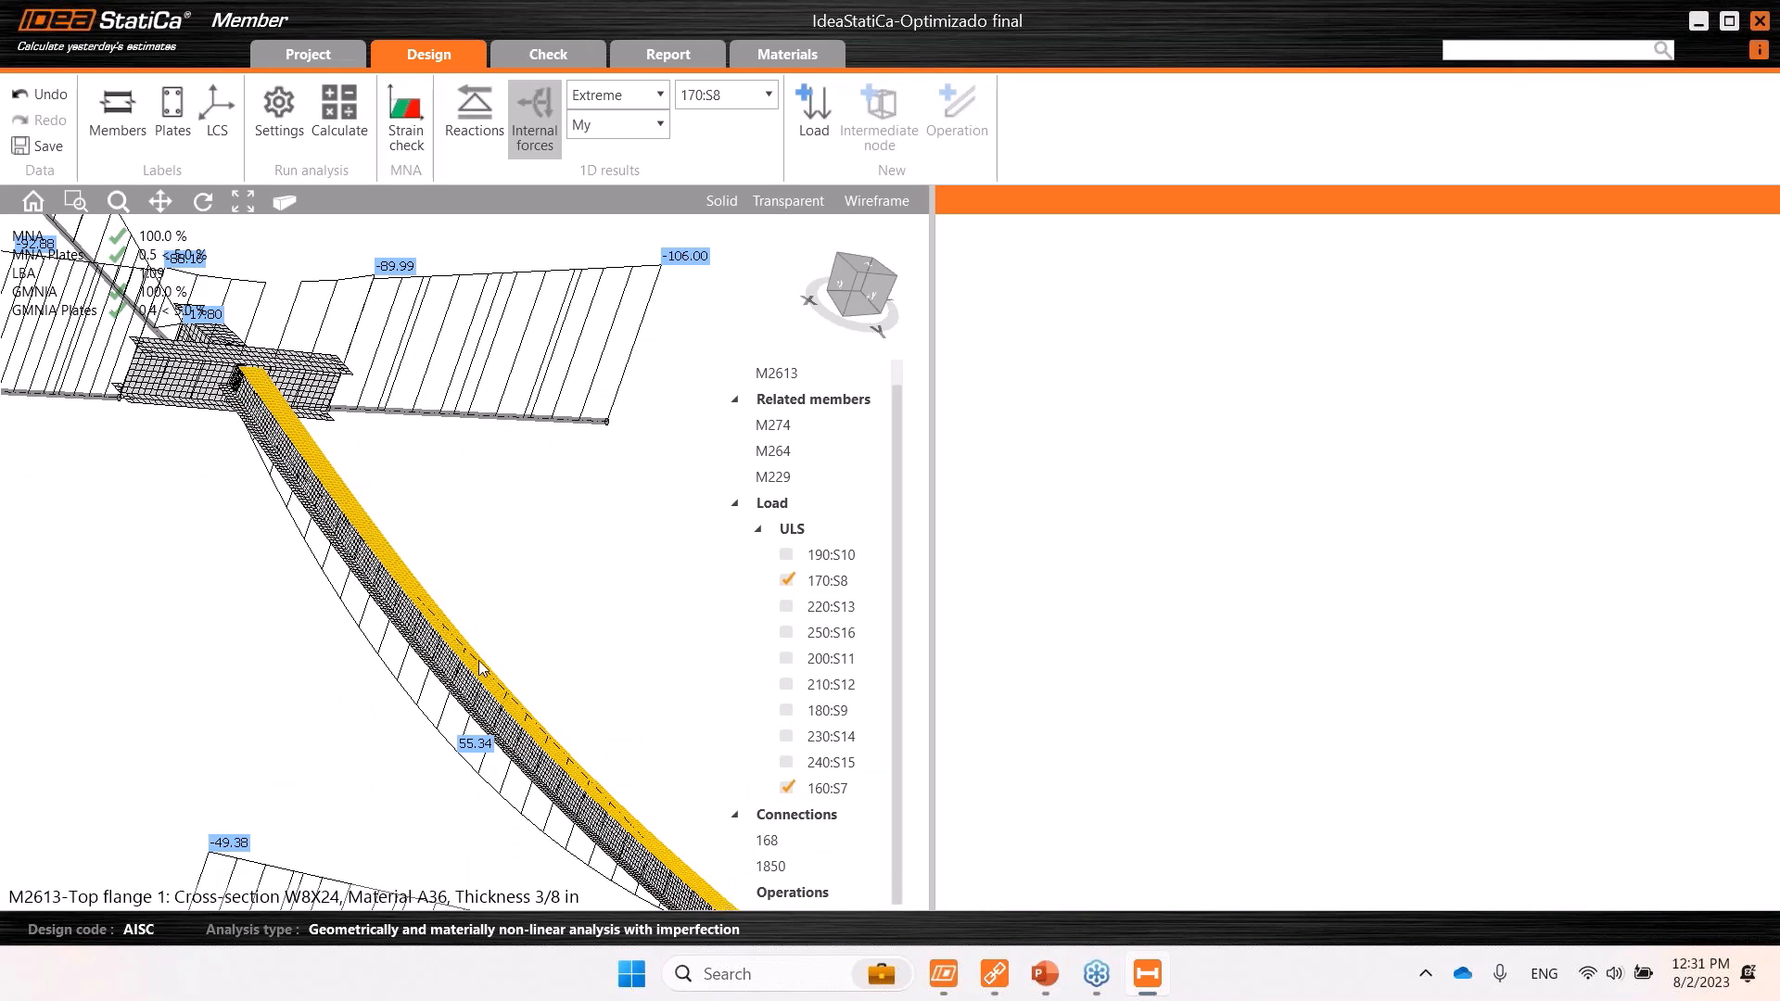
right_click_drag(484, 630, 481, 439)
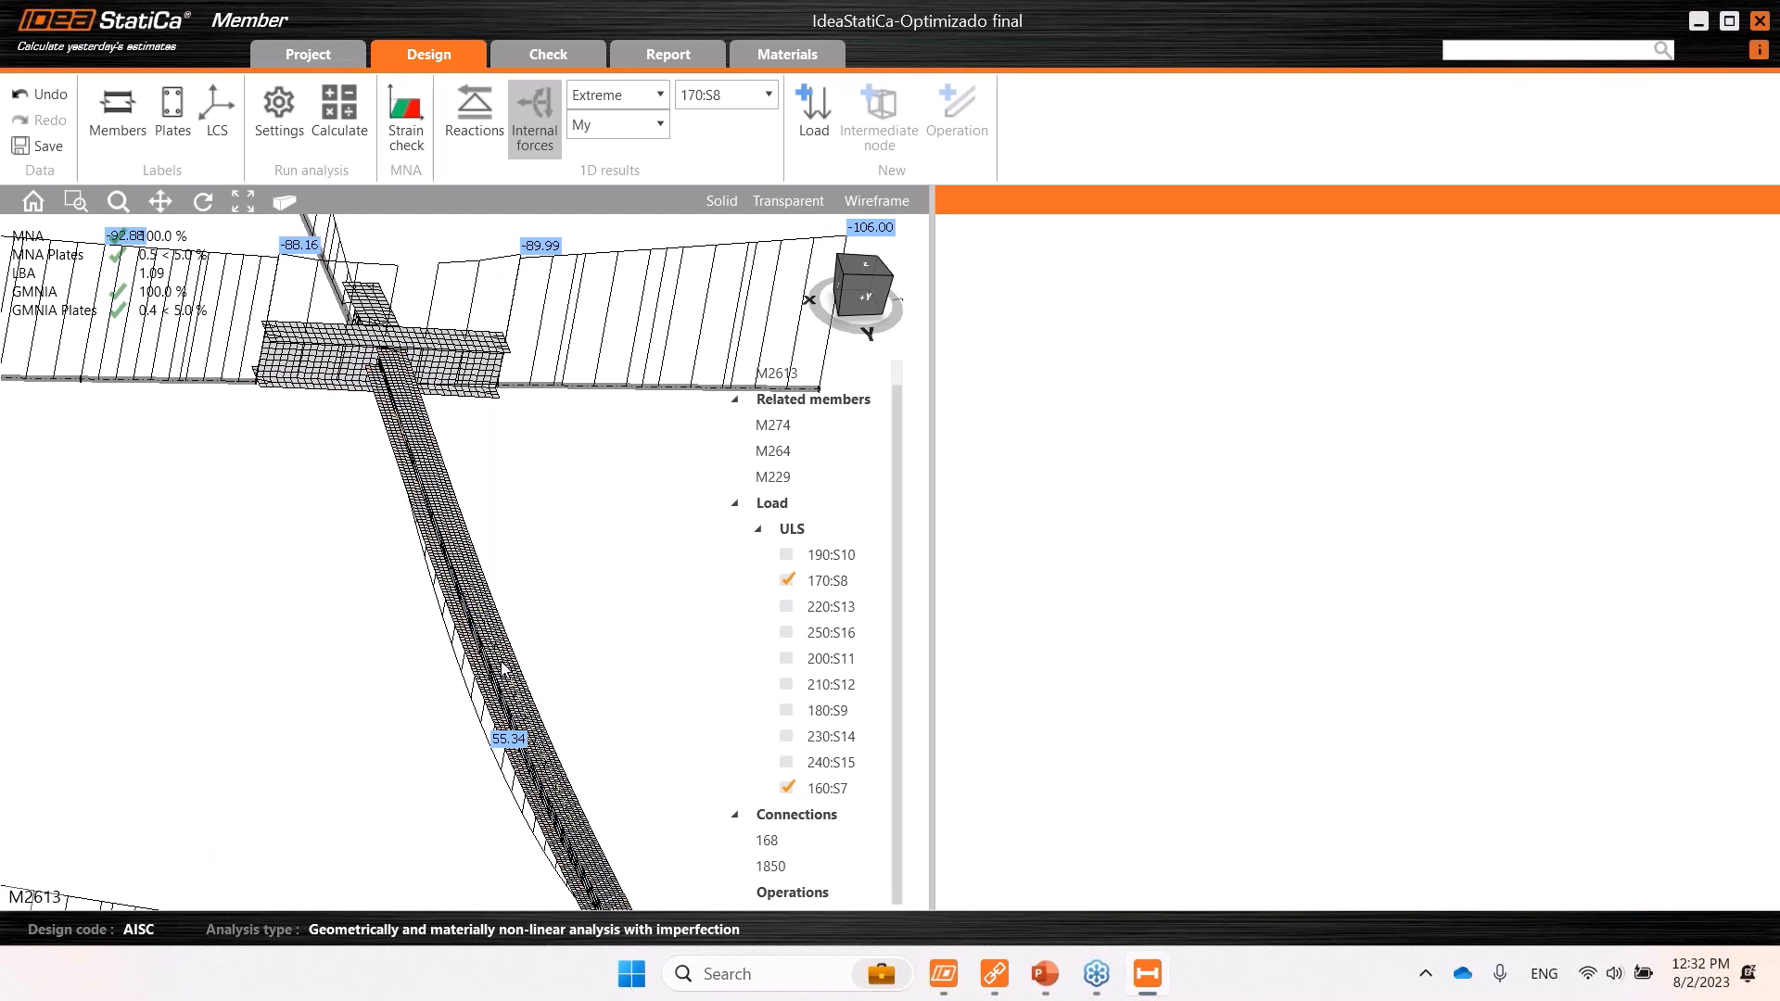
scroll(576, 519, "down", 3)
right_click_drag(576, 518, 730, 442)
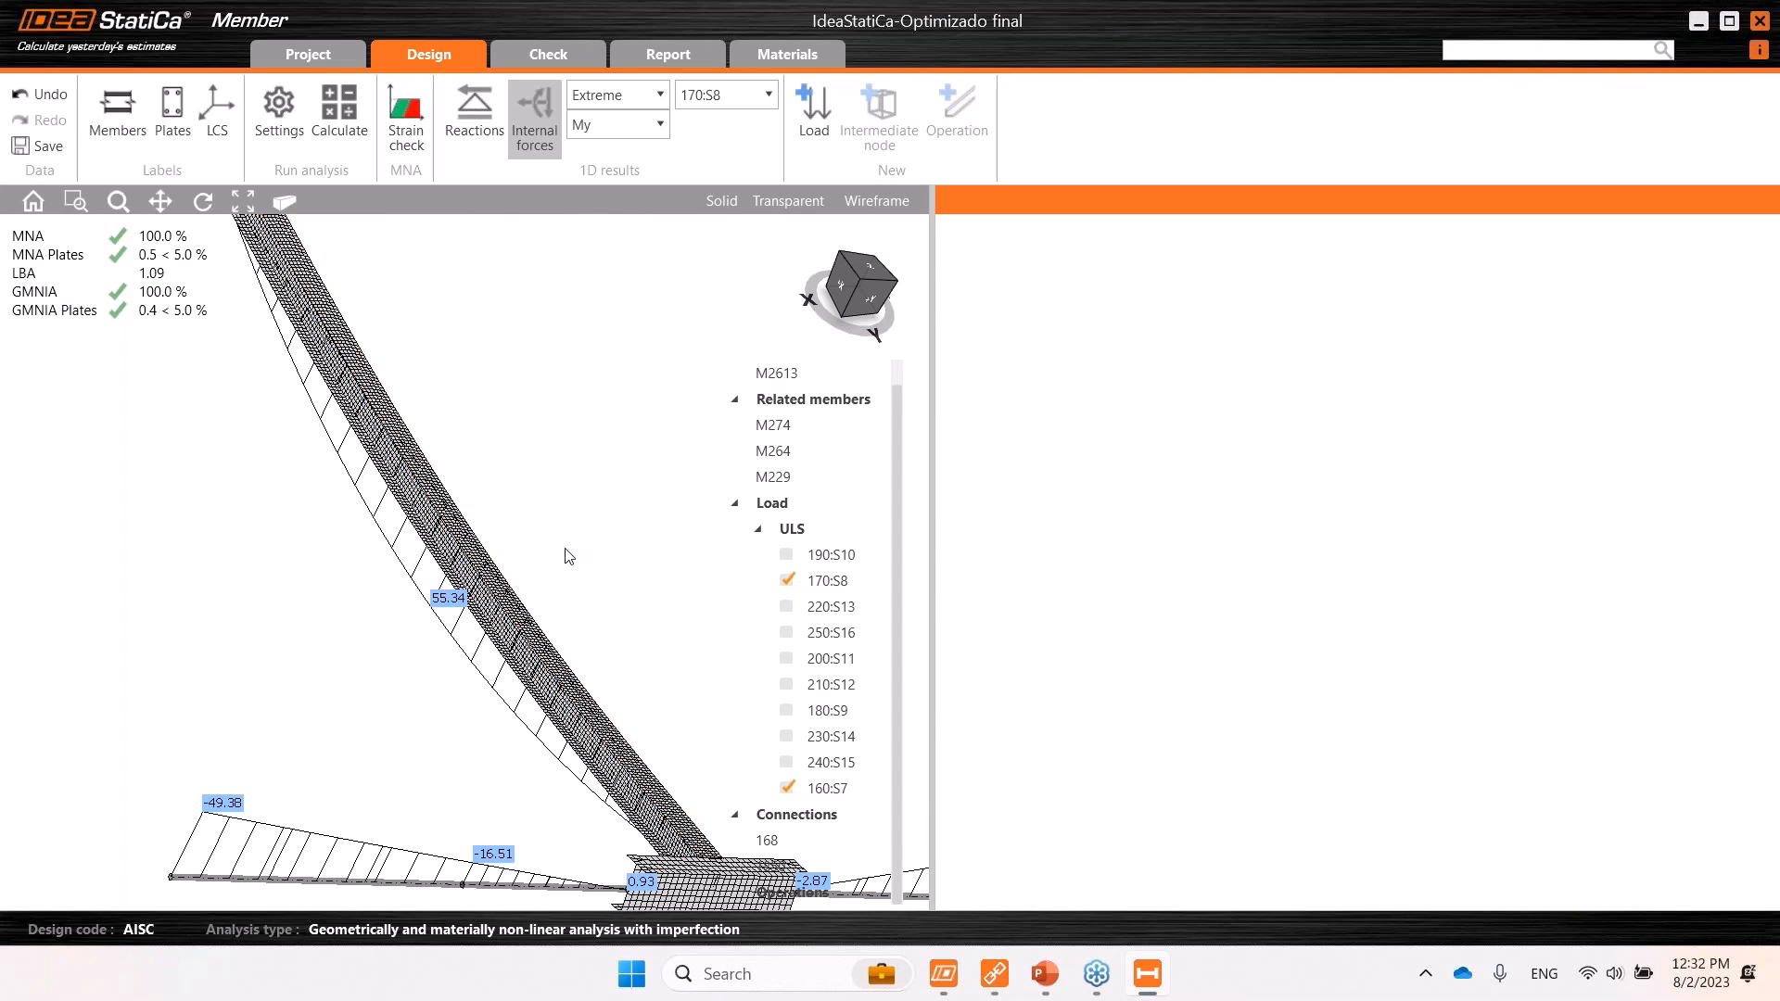
right_click_drag(512, 404, 433, 414)
middle_click_drag(441, 471, 412, 526)
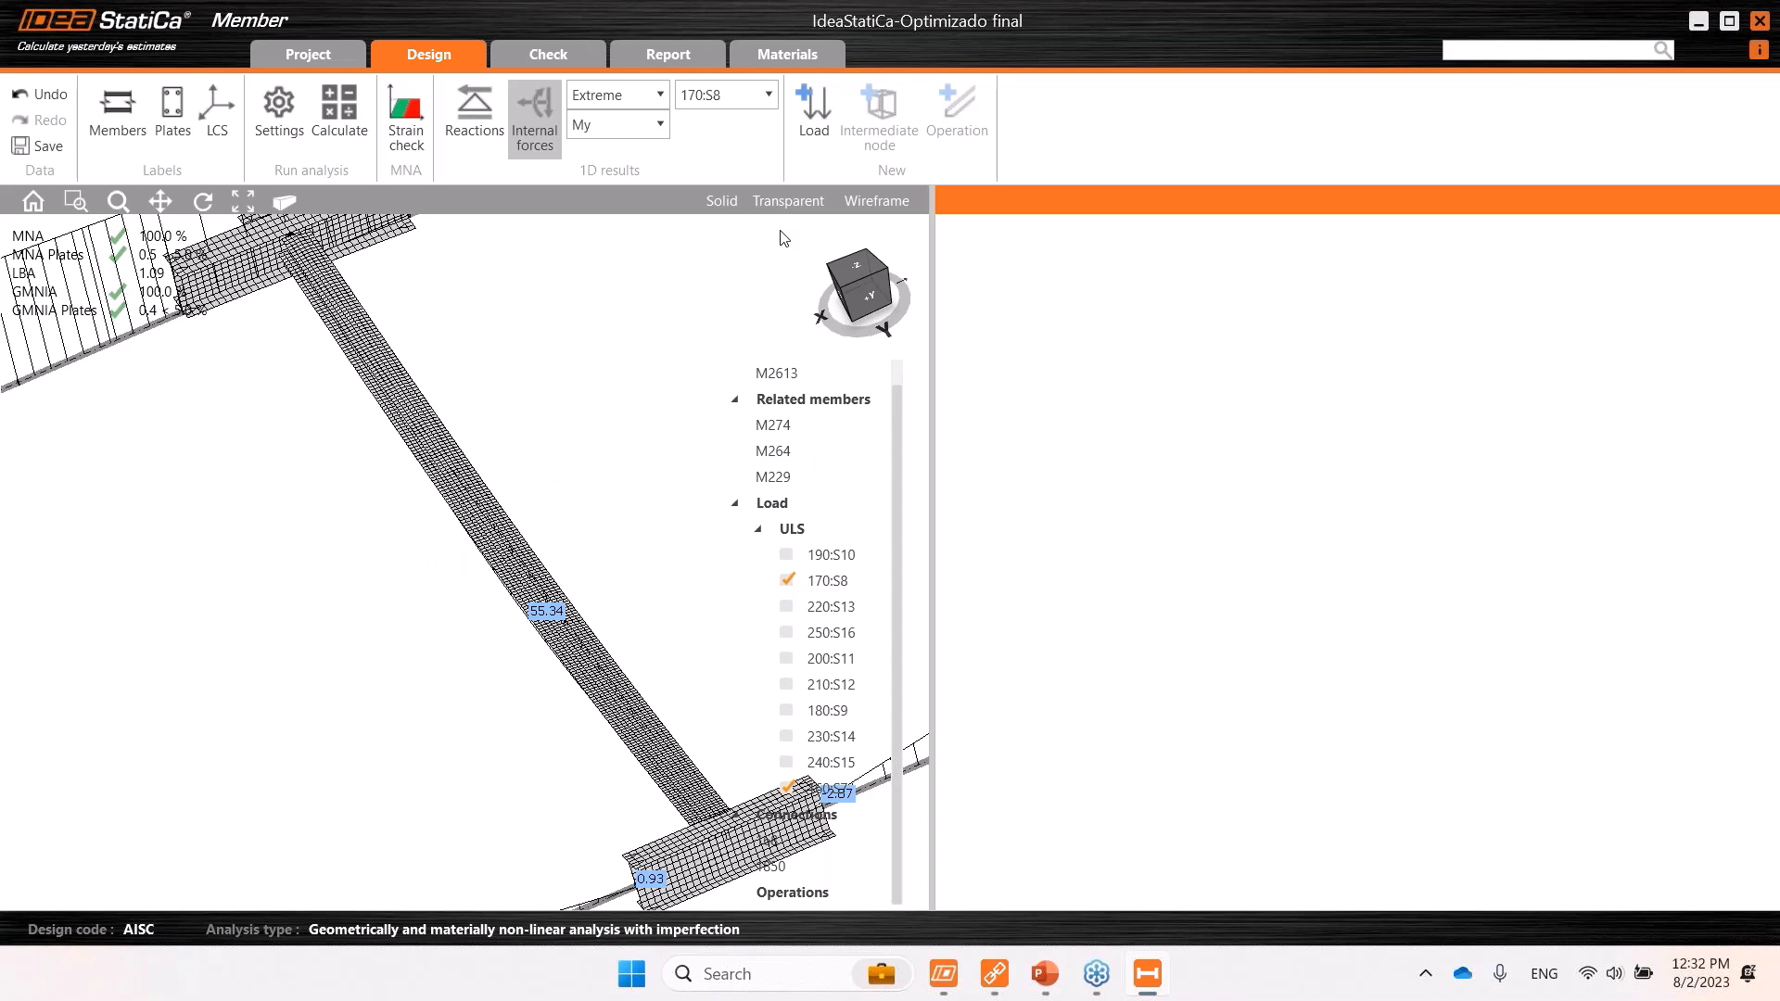
Add a Lateral-Torsional Restraint operation to M2613 and set its plate to Top flange 1.
left_click(564, 643)
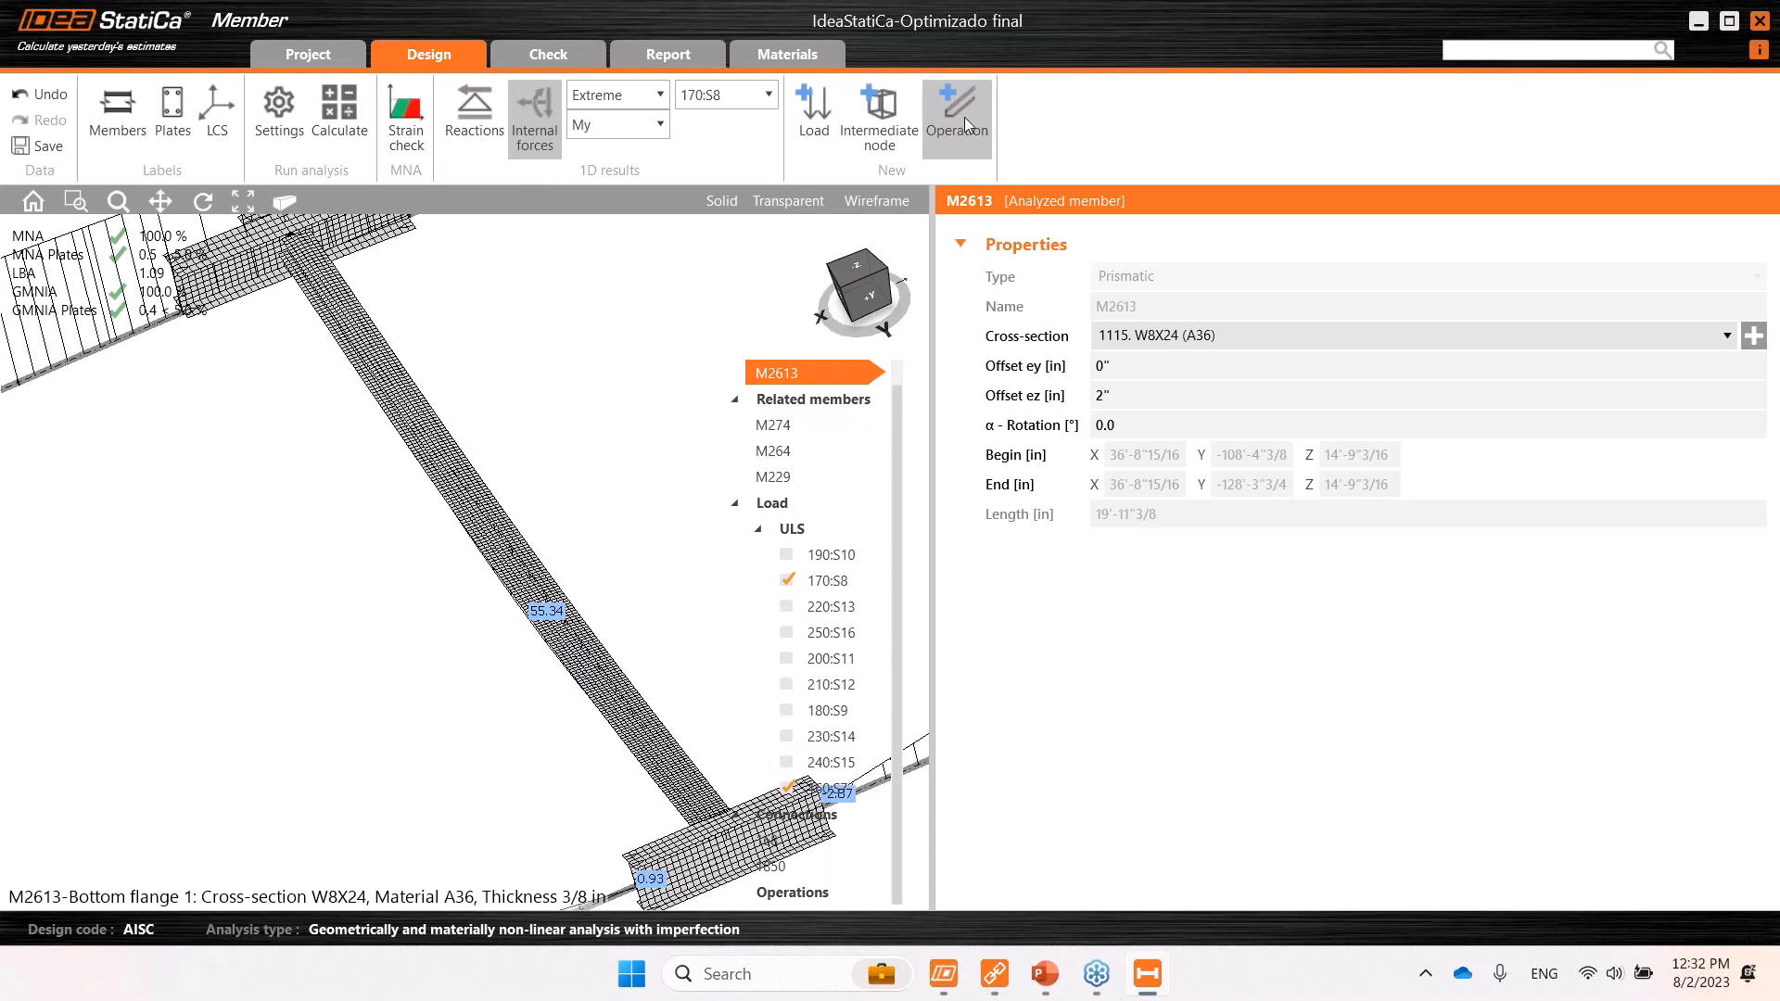
left_click(964, 117)
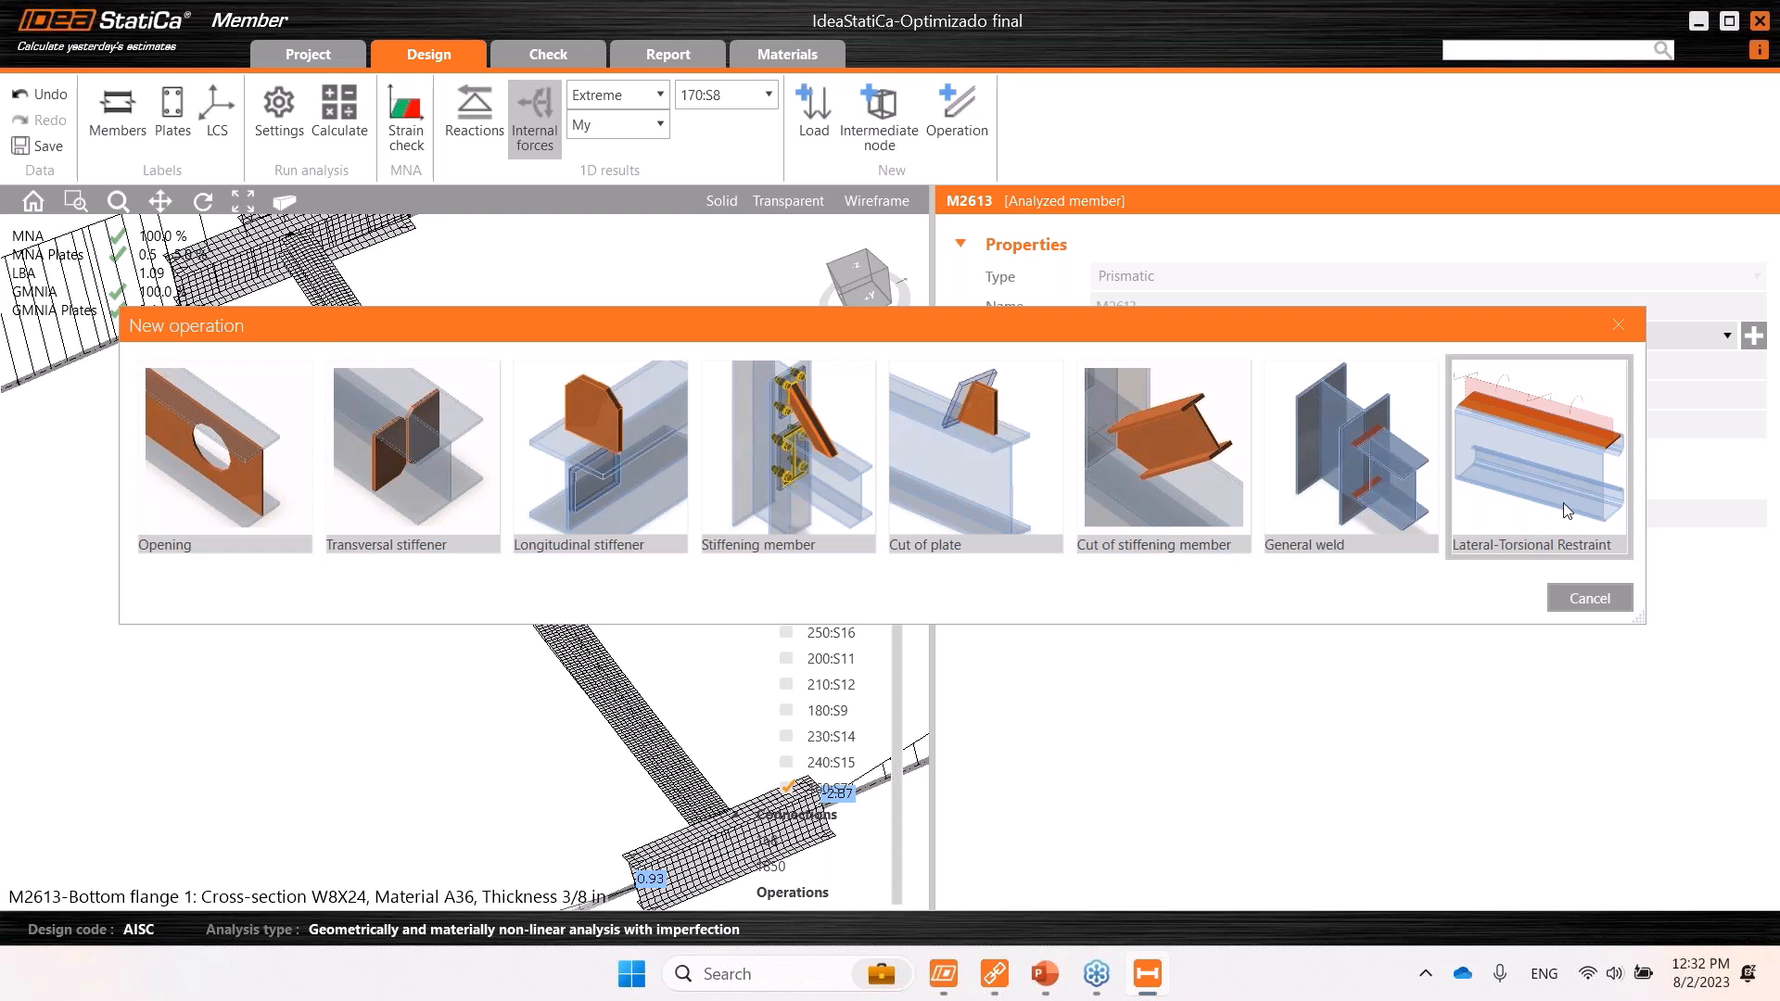
left_click(1555, 470)
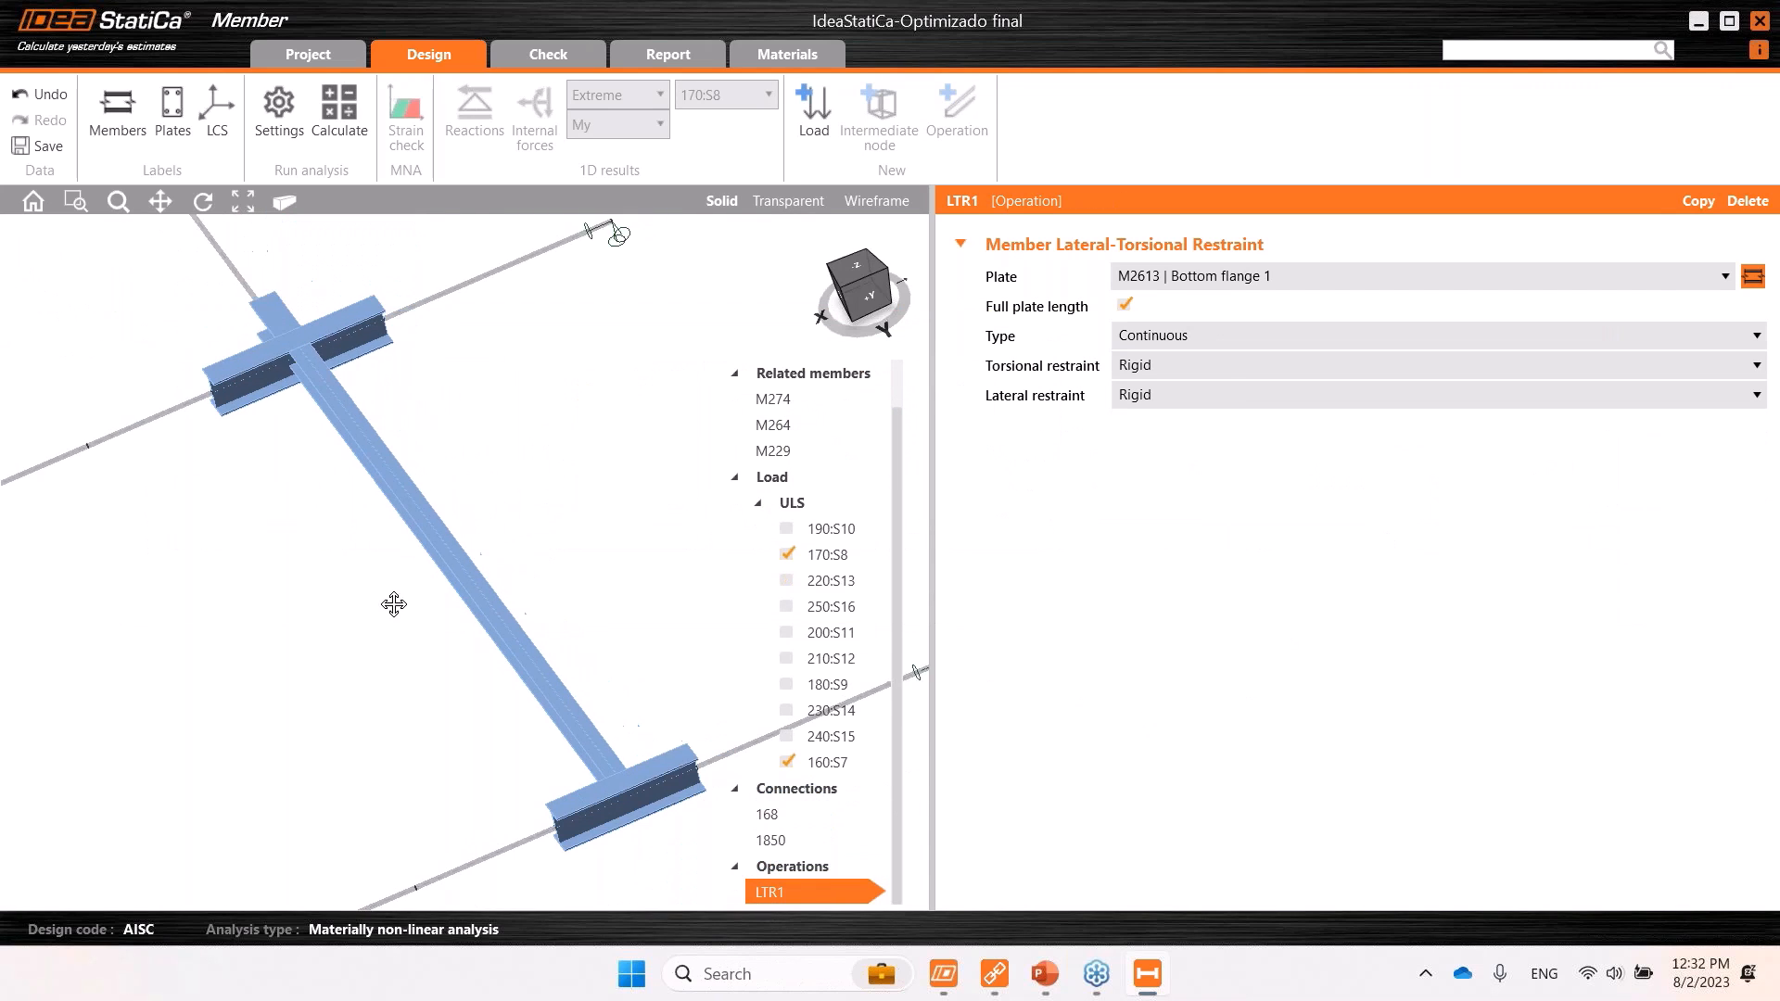
middle_click_drag(394, 605, 368, 609)
right_click_drag(489, 726, 520, 680)
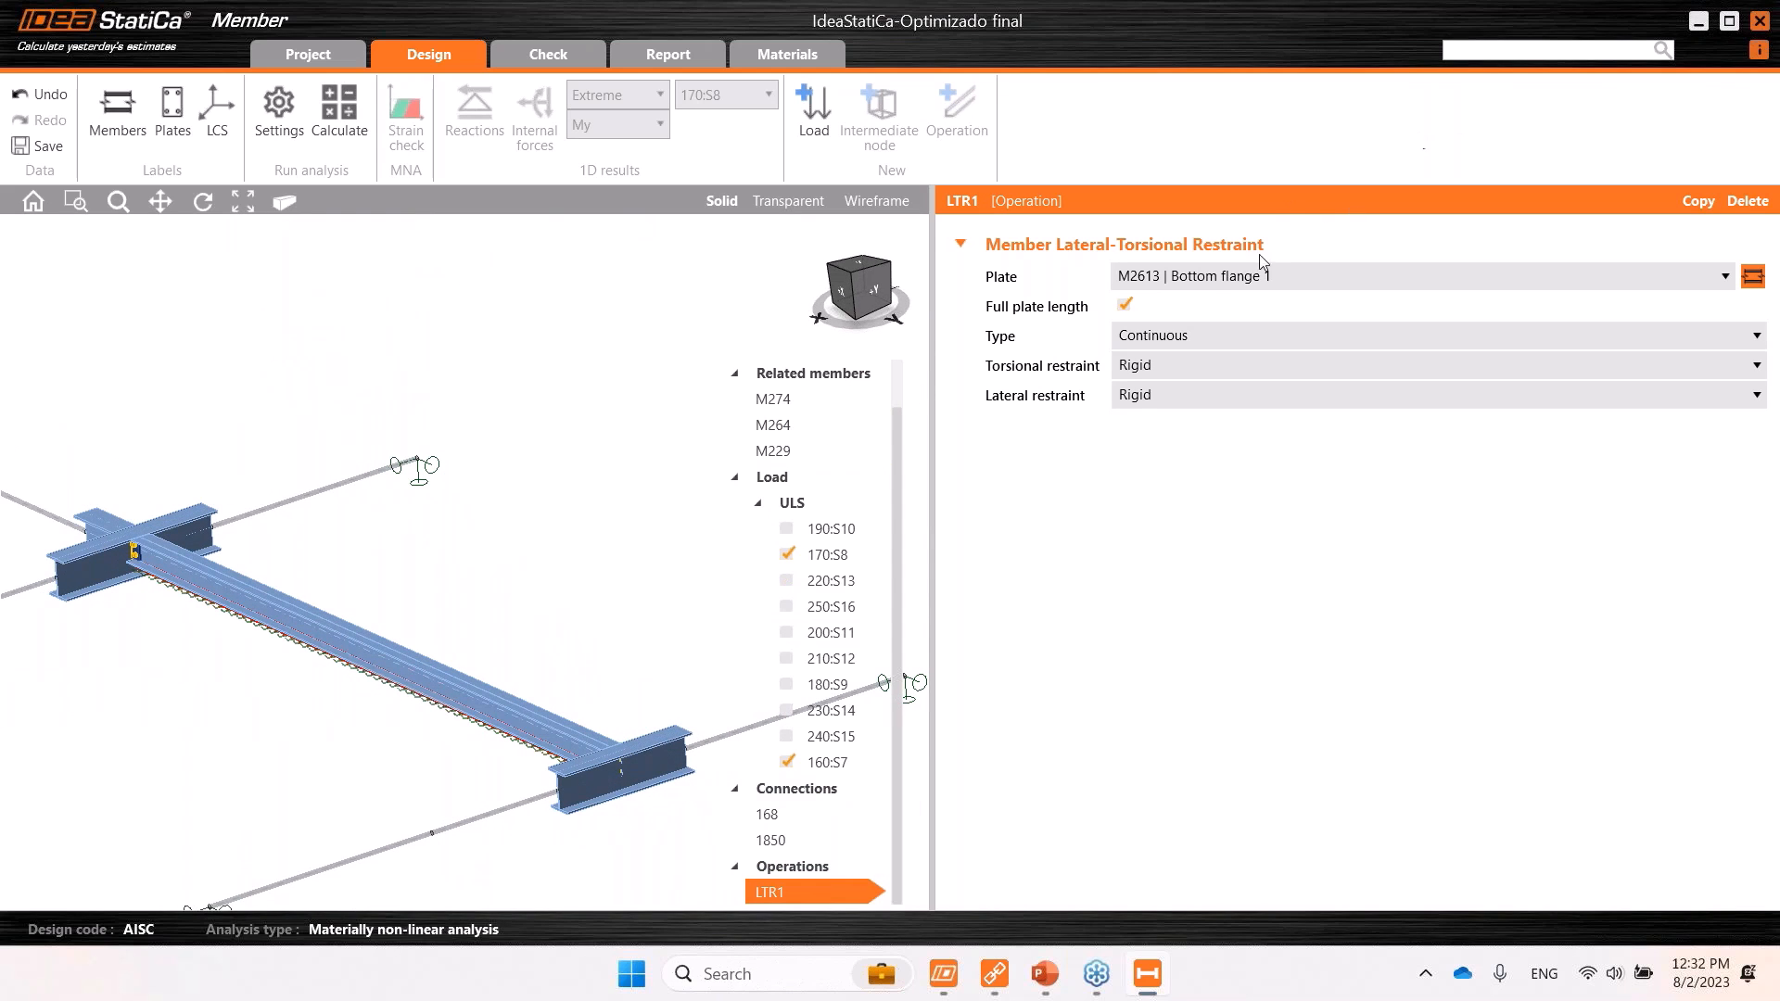
left_click(1217, 279)
left_click(1173, 321)
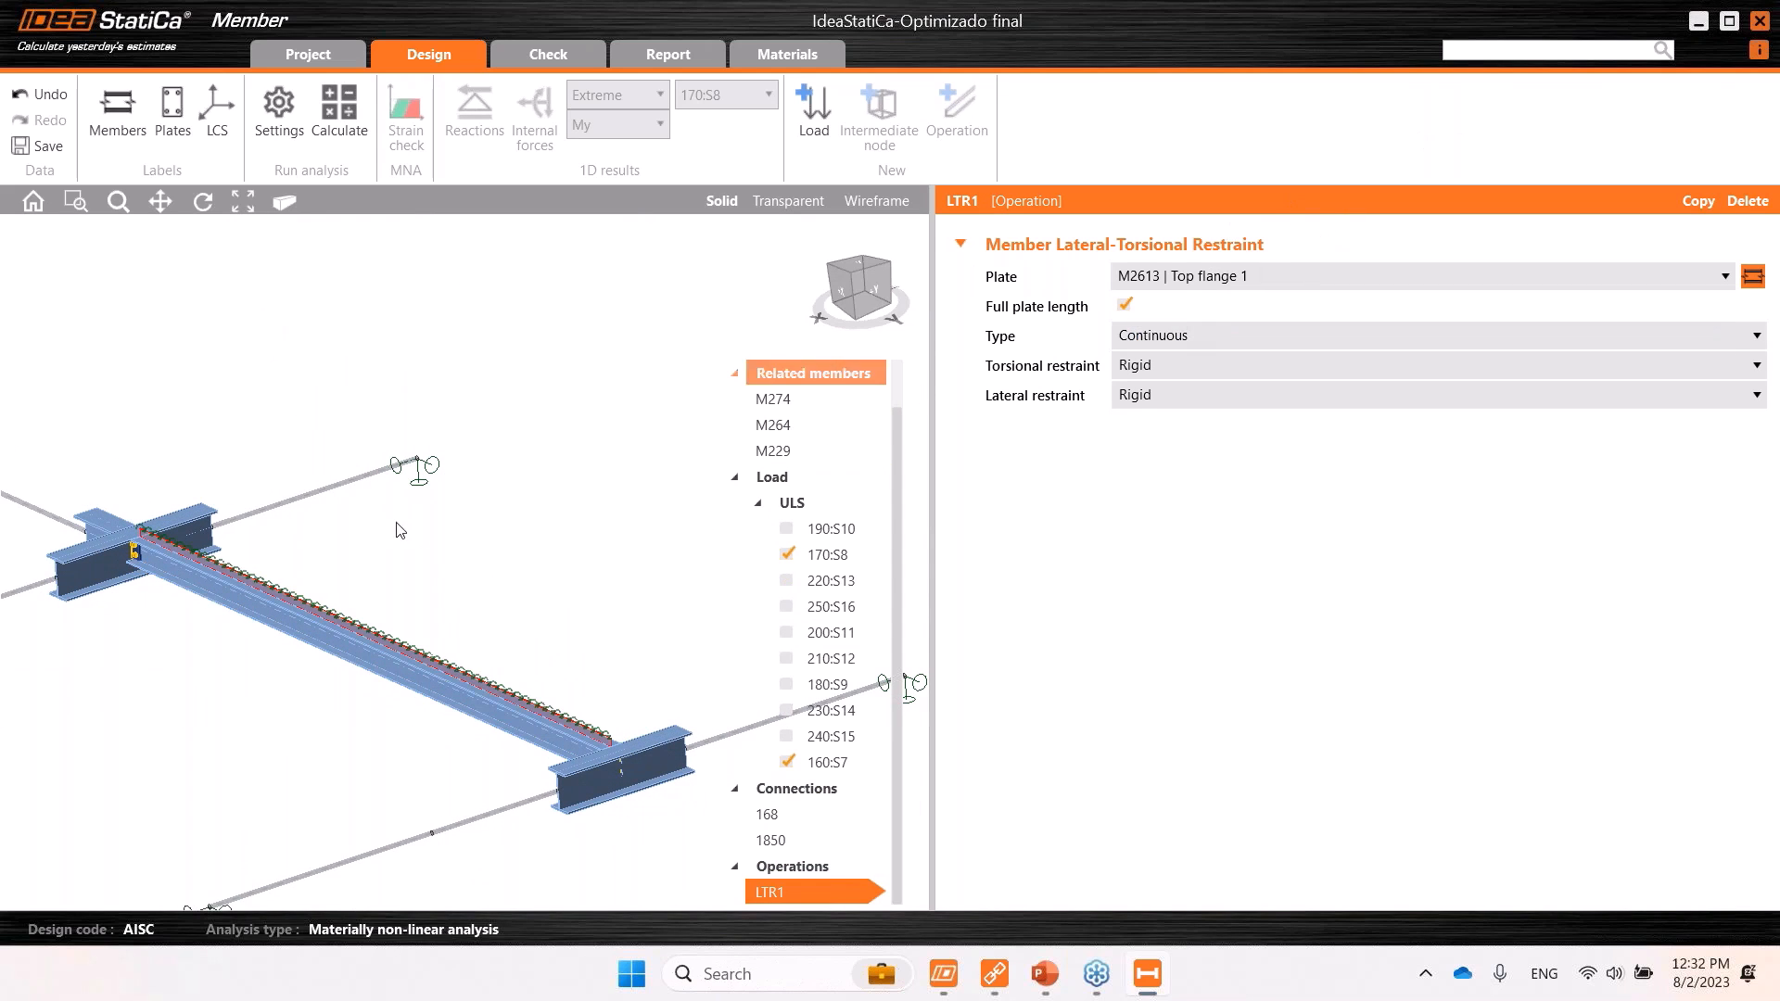
Examine the Type, Torsional restraint and Lateral restraint options of the restraint on M2613's top flange.
right_click_drag(401, 530, 314, 664)
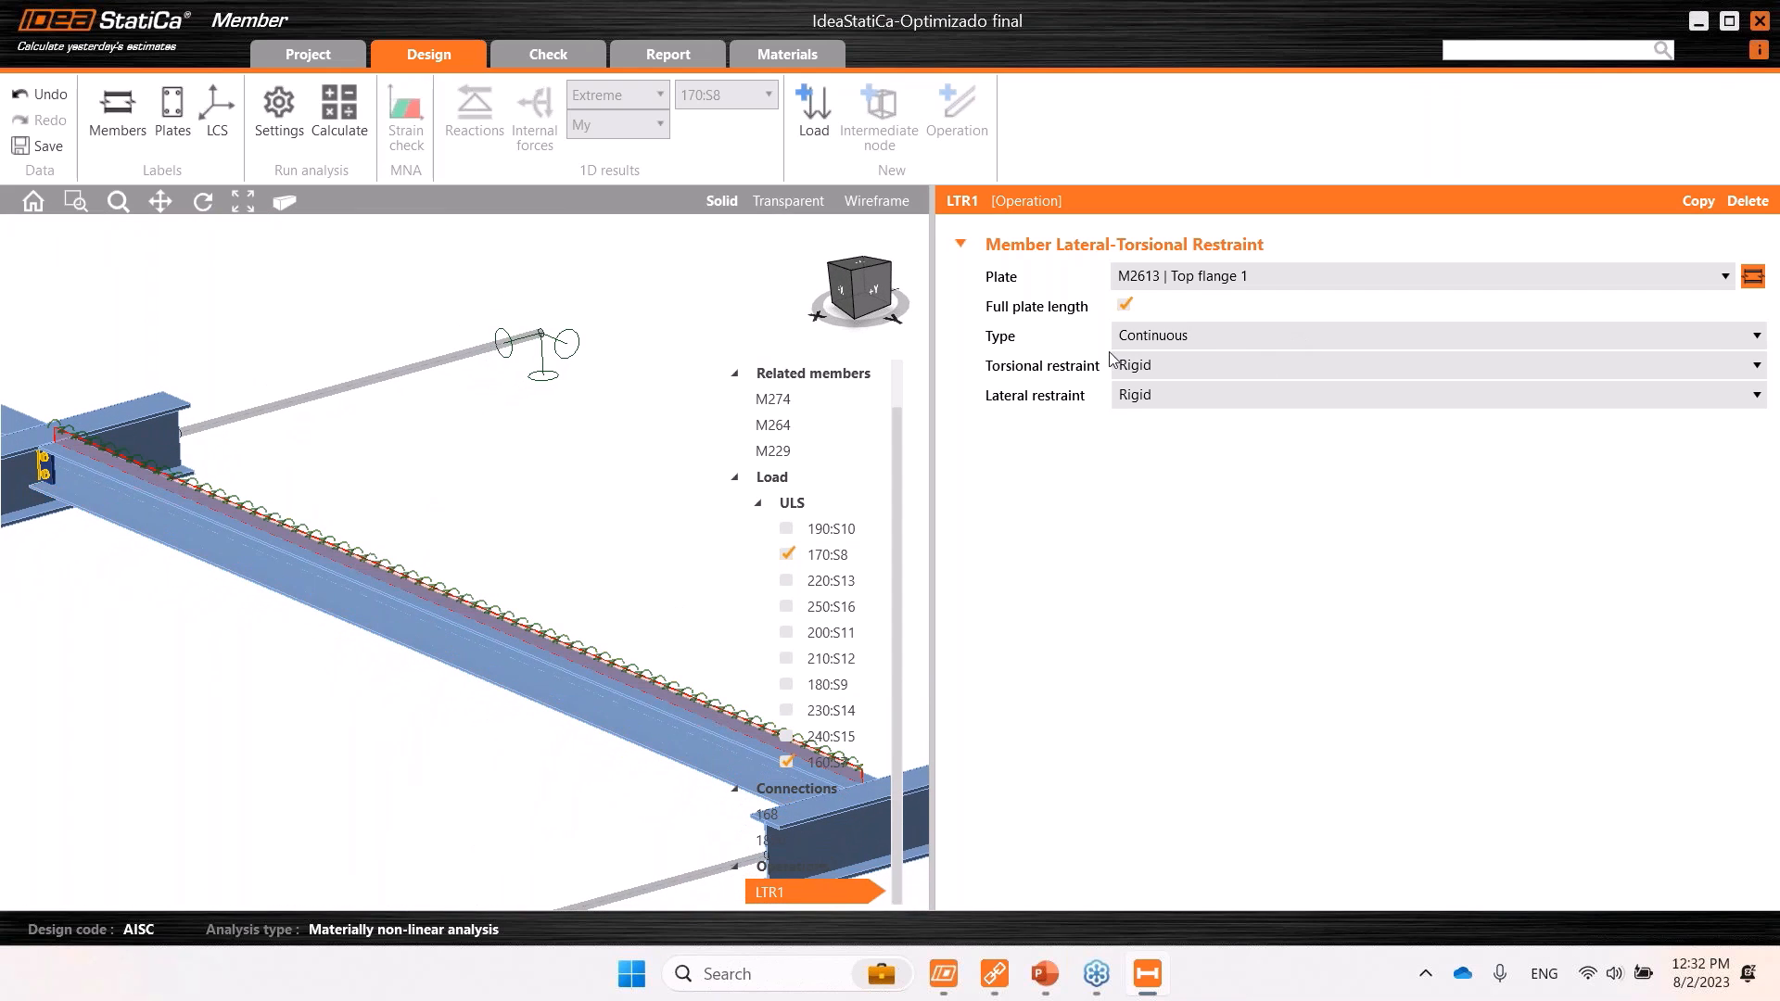
left_click(1170, 345)
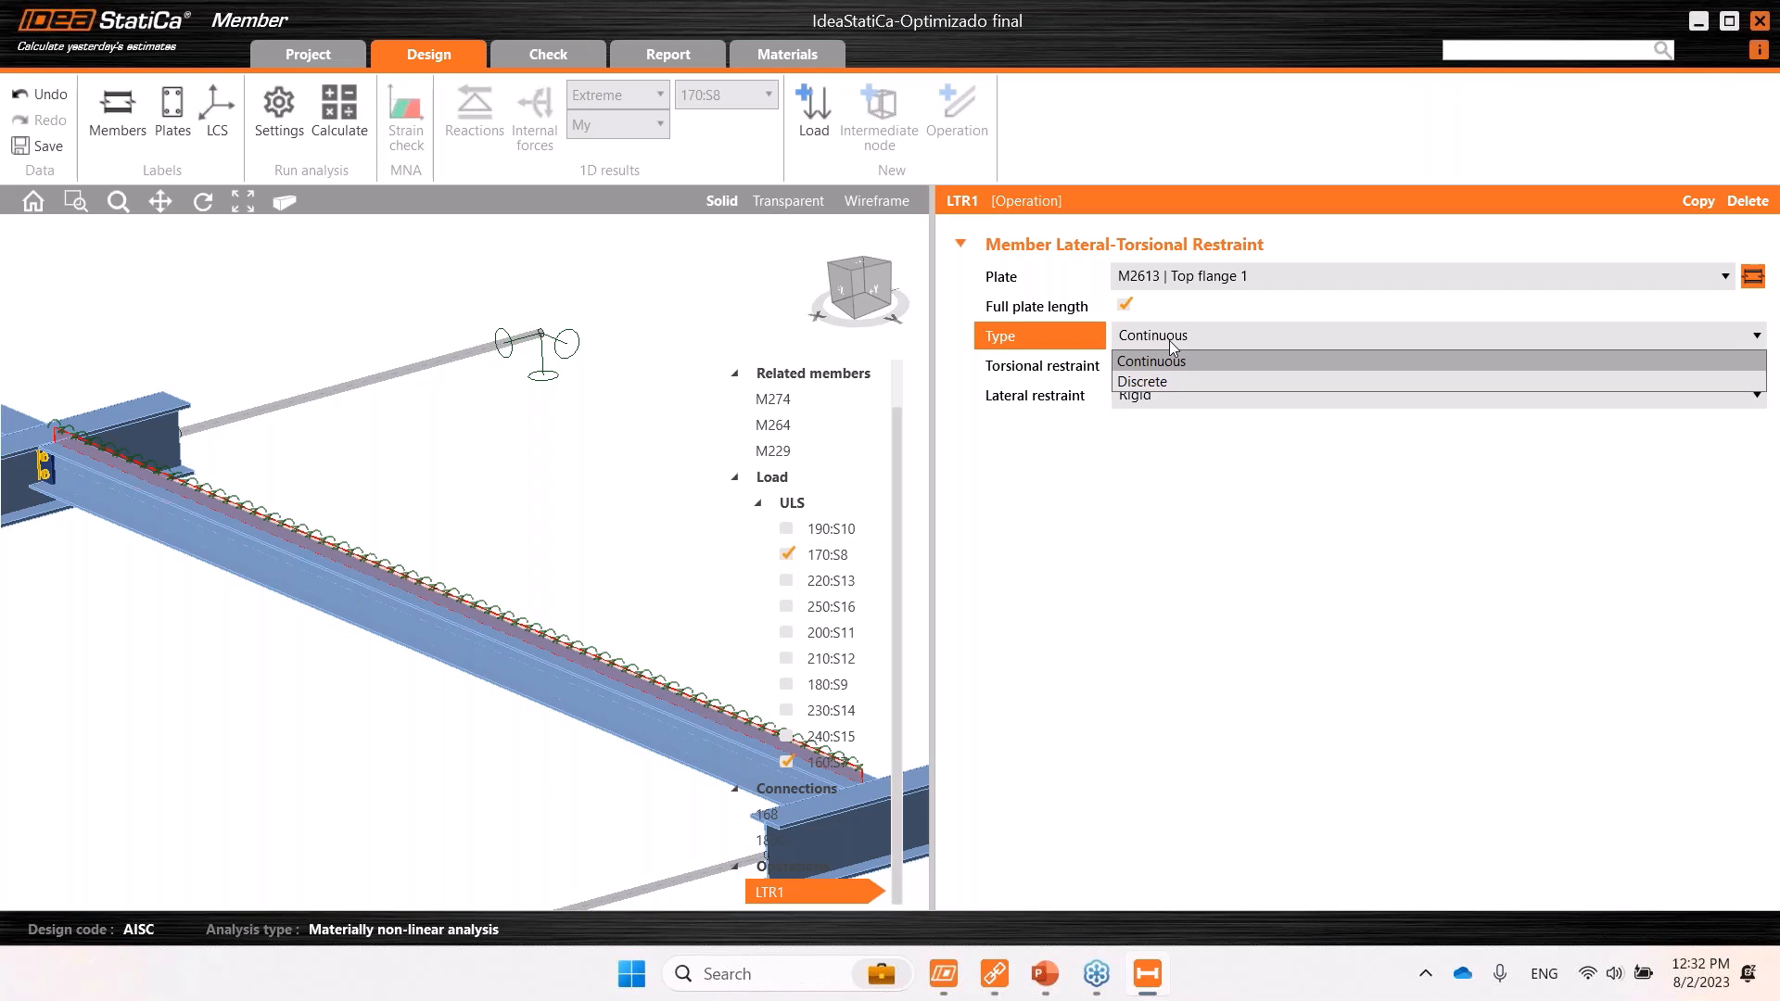
left_click(1172, 337)
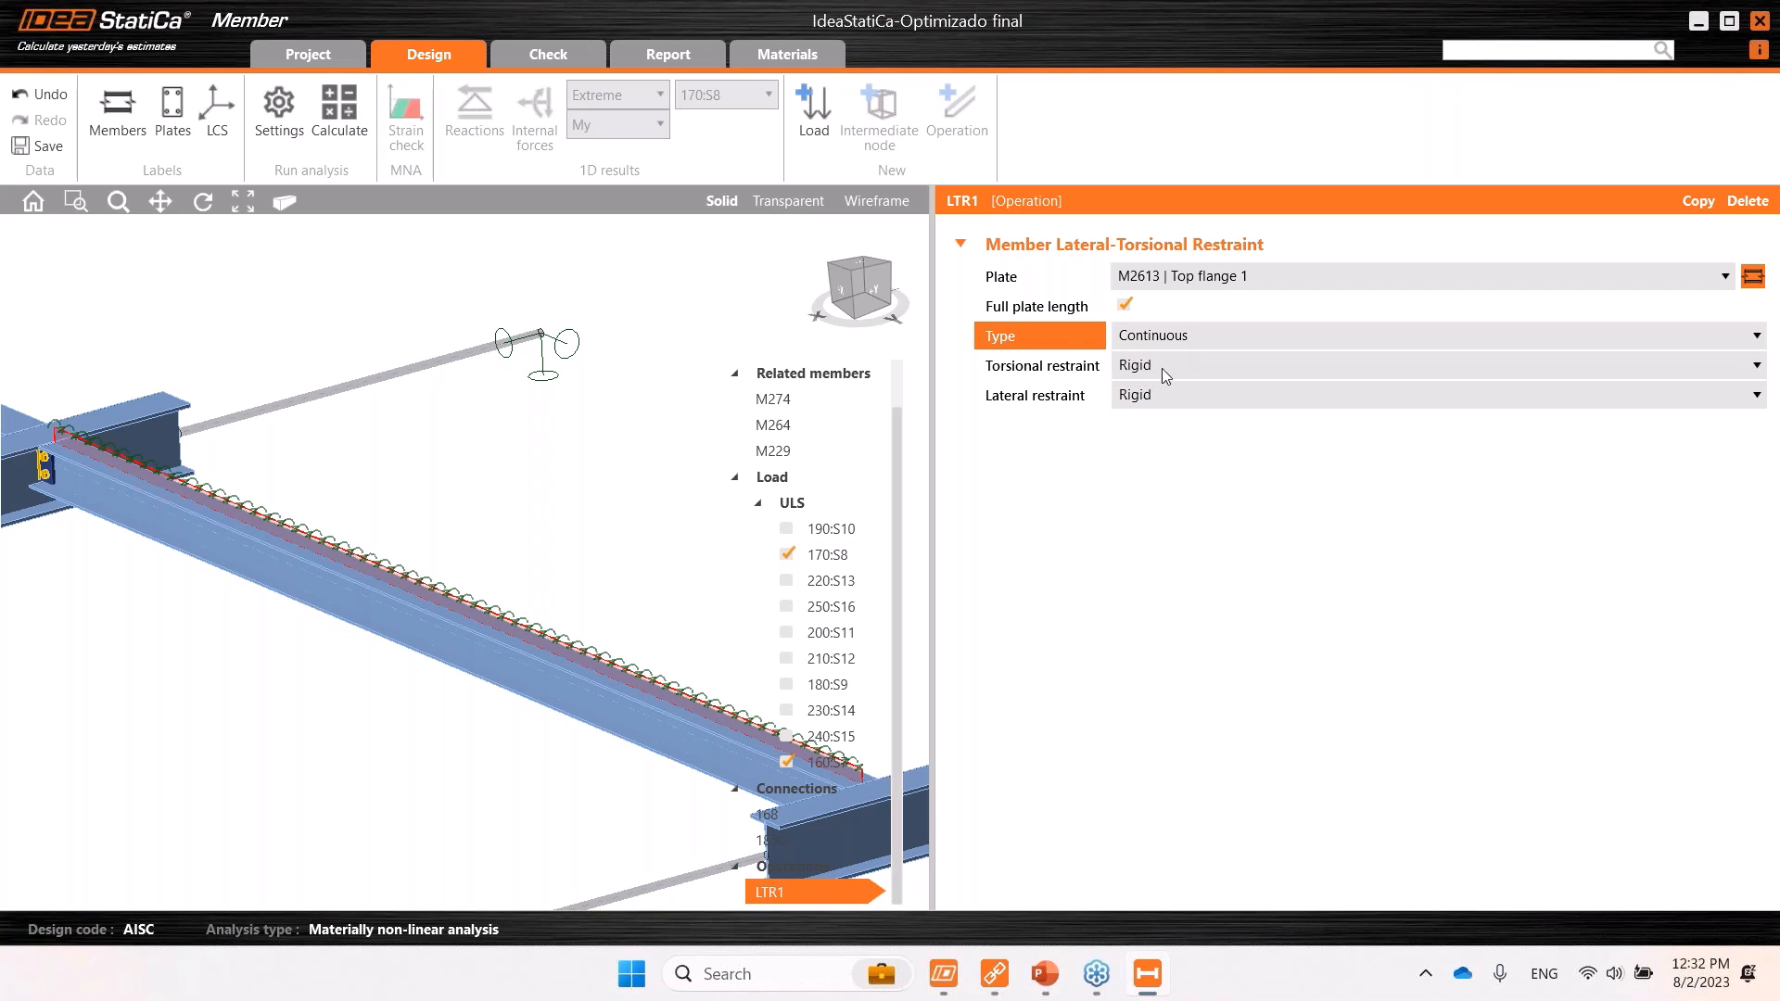
left_click(1137, 366)
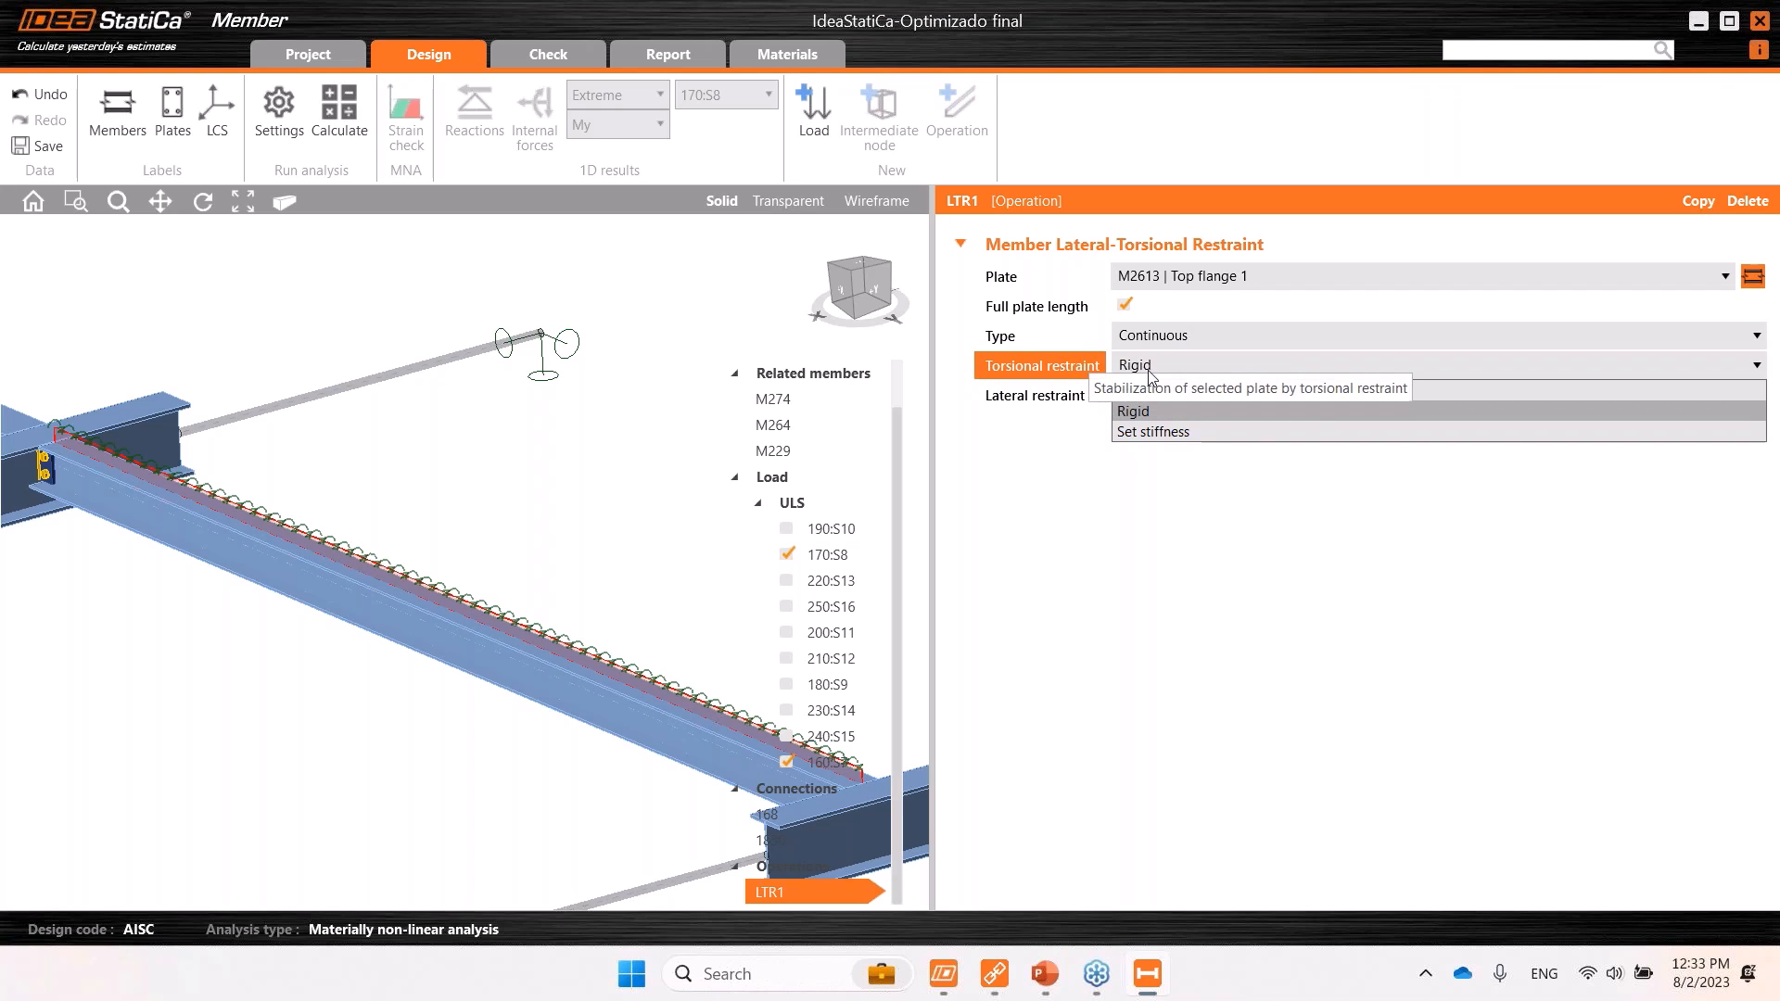
left_click(1148, 463)
left_click(1150, 364)
left_click(1120, 405)
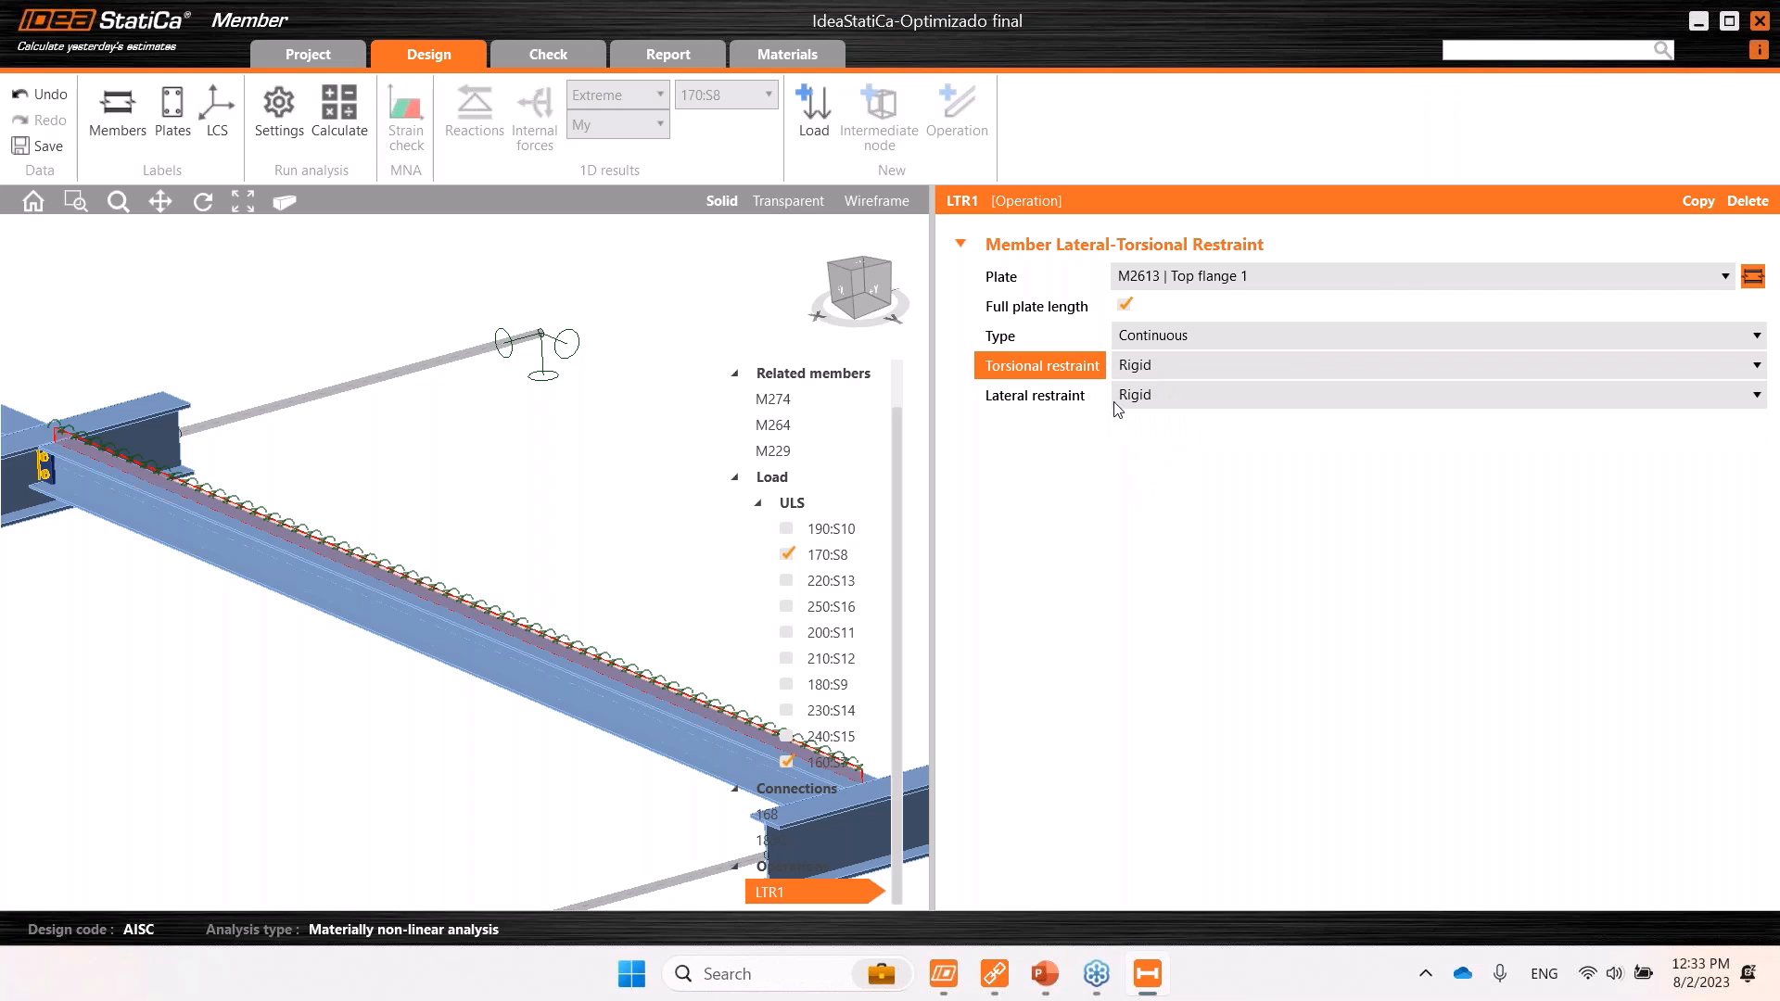
left_click(1122, 399)
left_click(1032, 510)
scroll(613, 554, "down", 5)
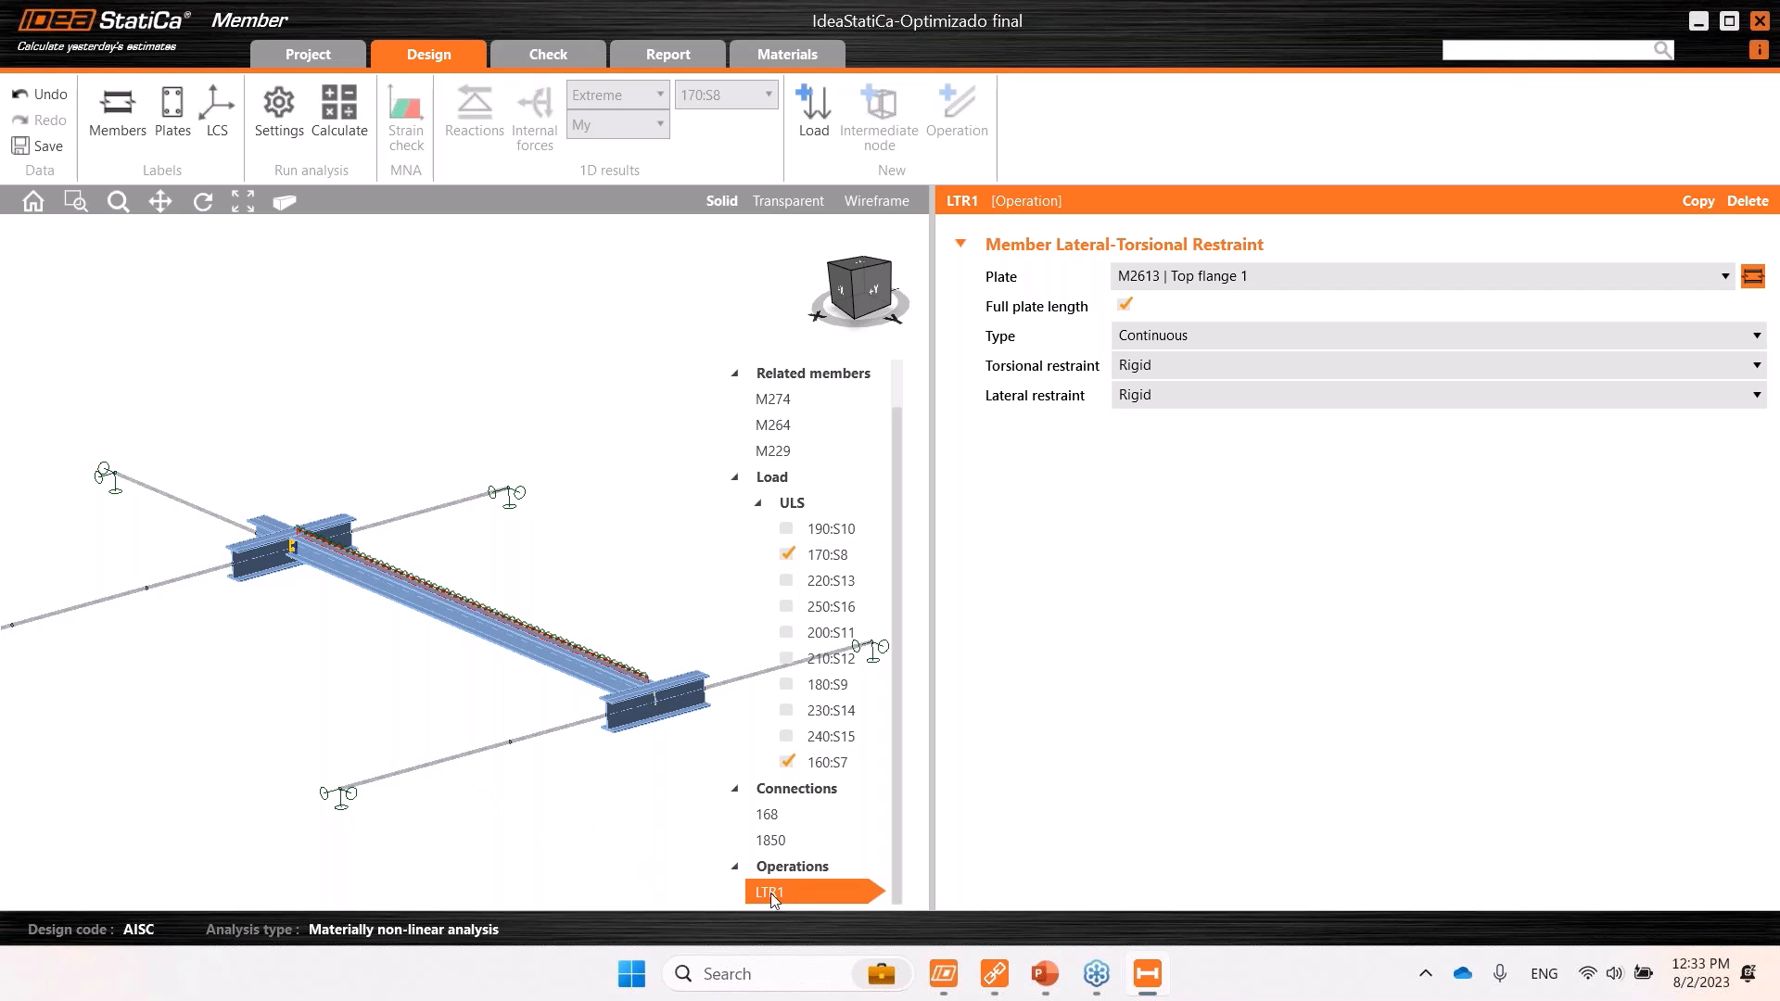
middle_click_drag(617, 888, 568, 846)
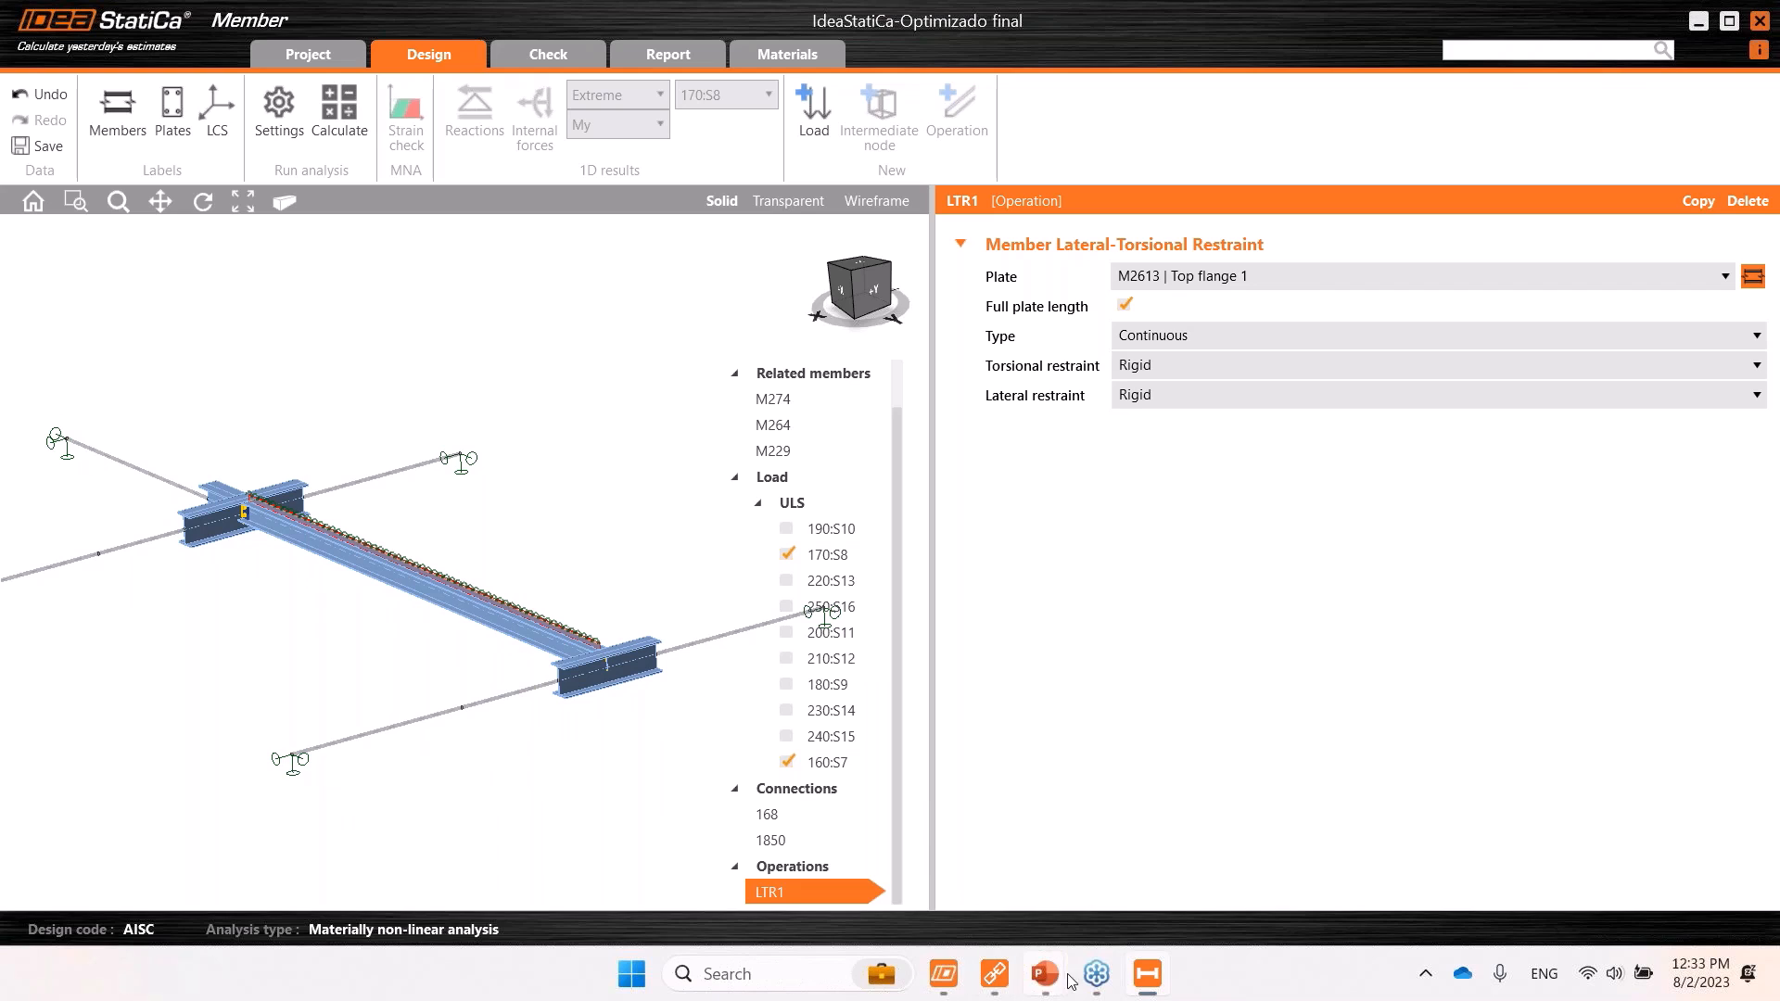
Switch to the PowerPoint slideshow and advance to the slide "1. Materially nonlinear analysis".
mouse_move(1064, 976)
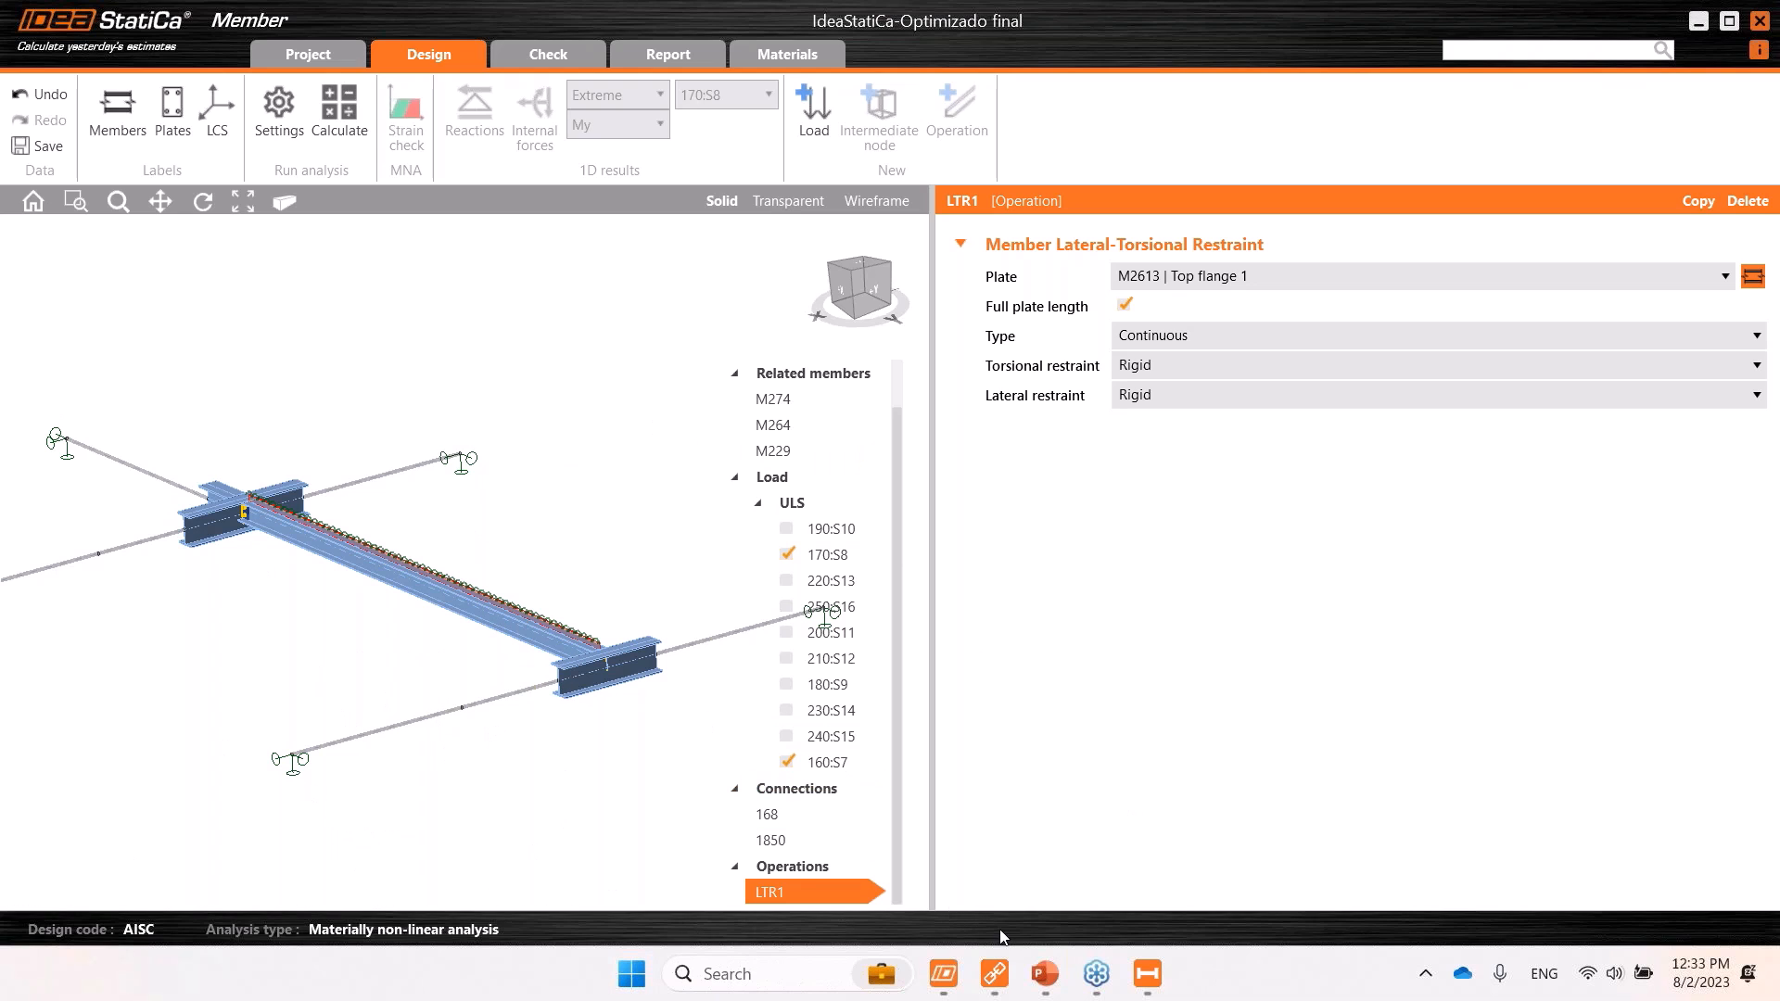
left_click(1068, 862)
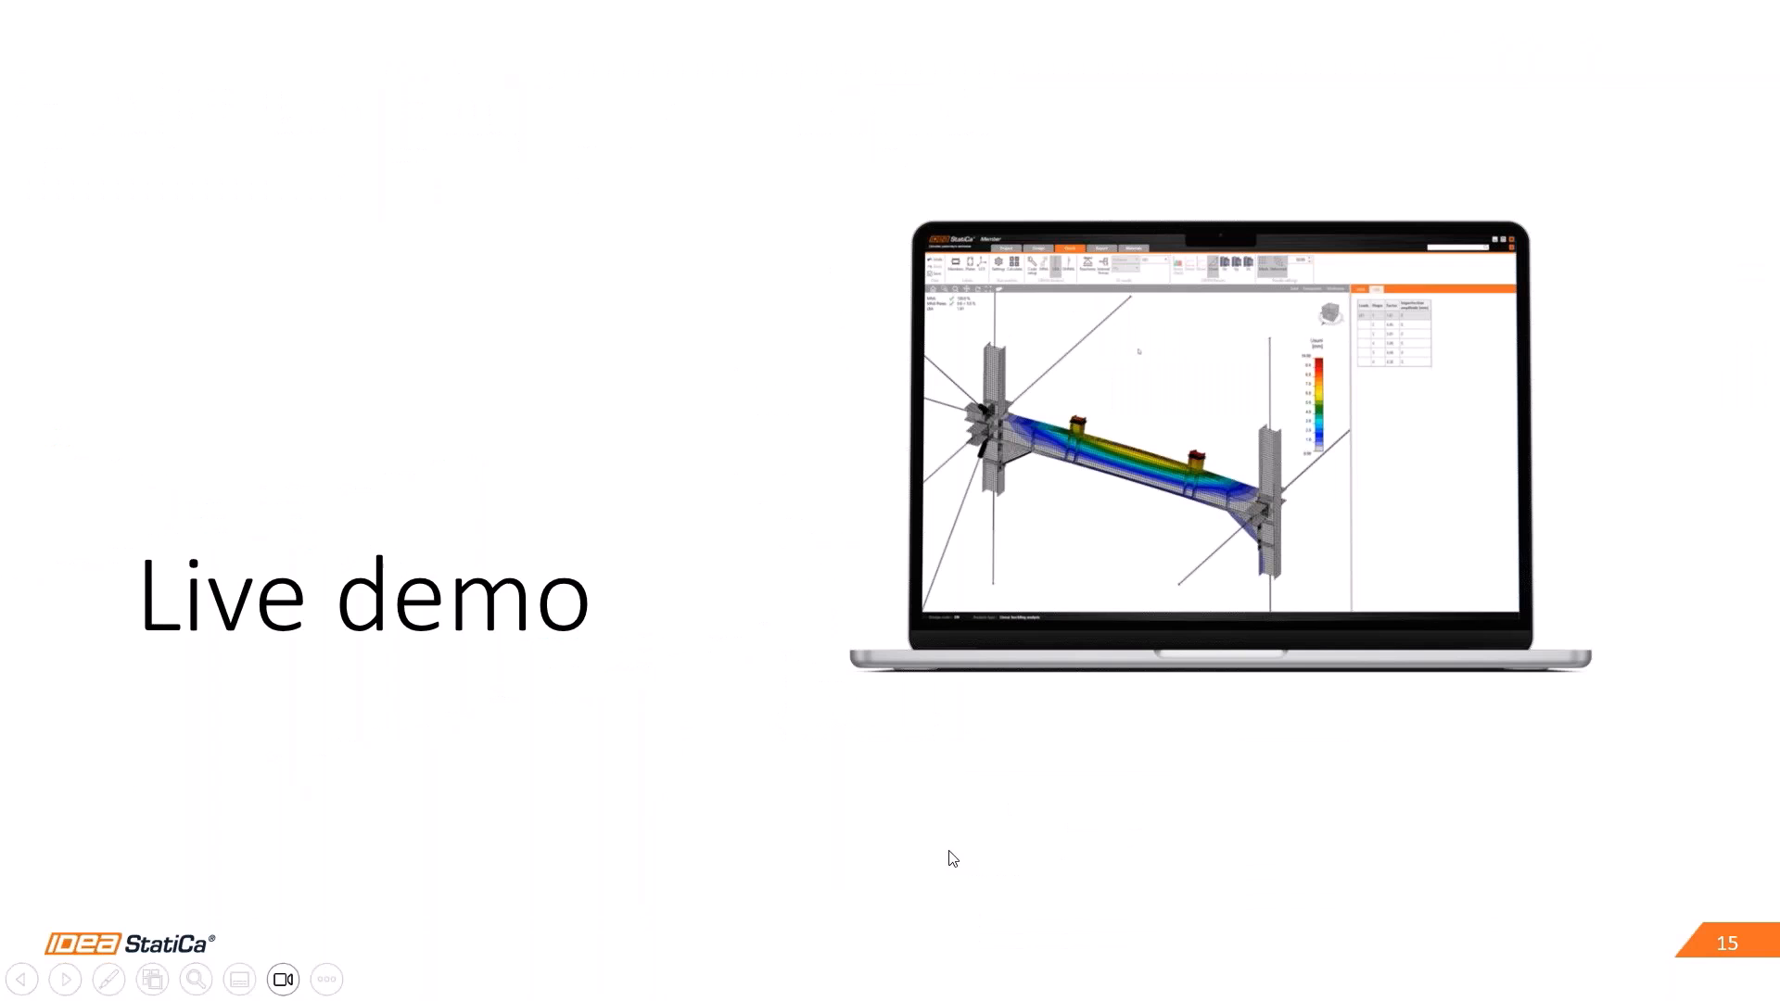
left_click(1712, 628)
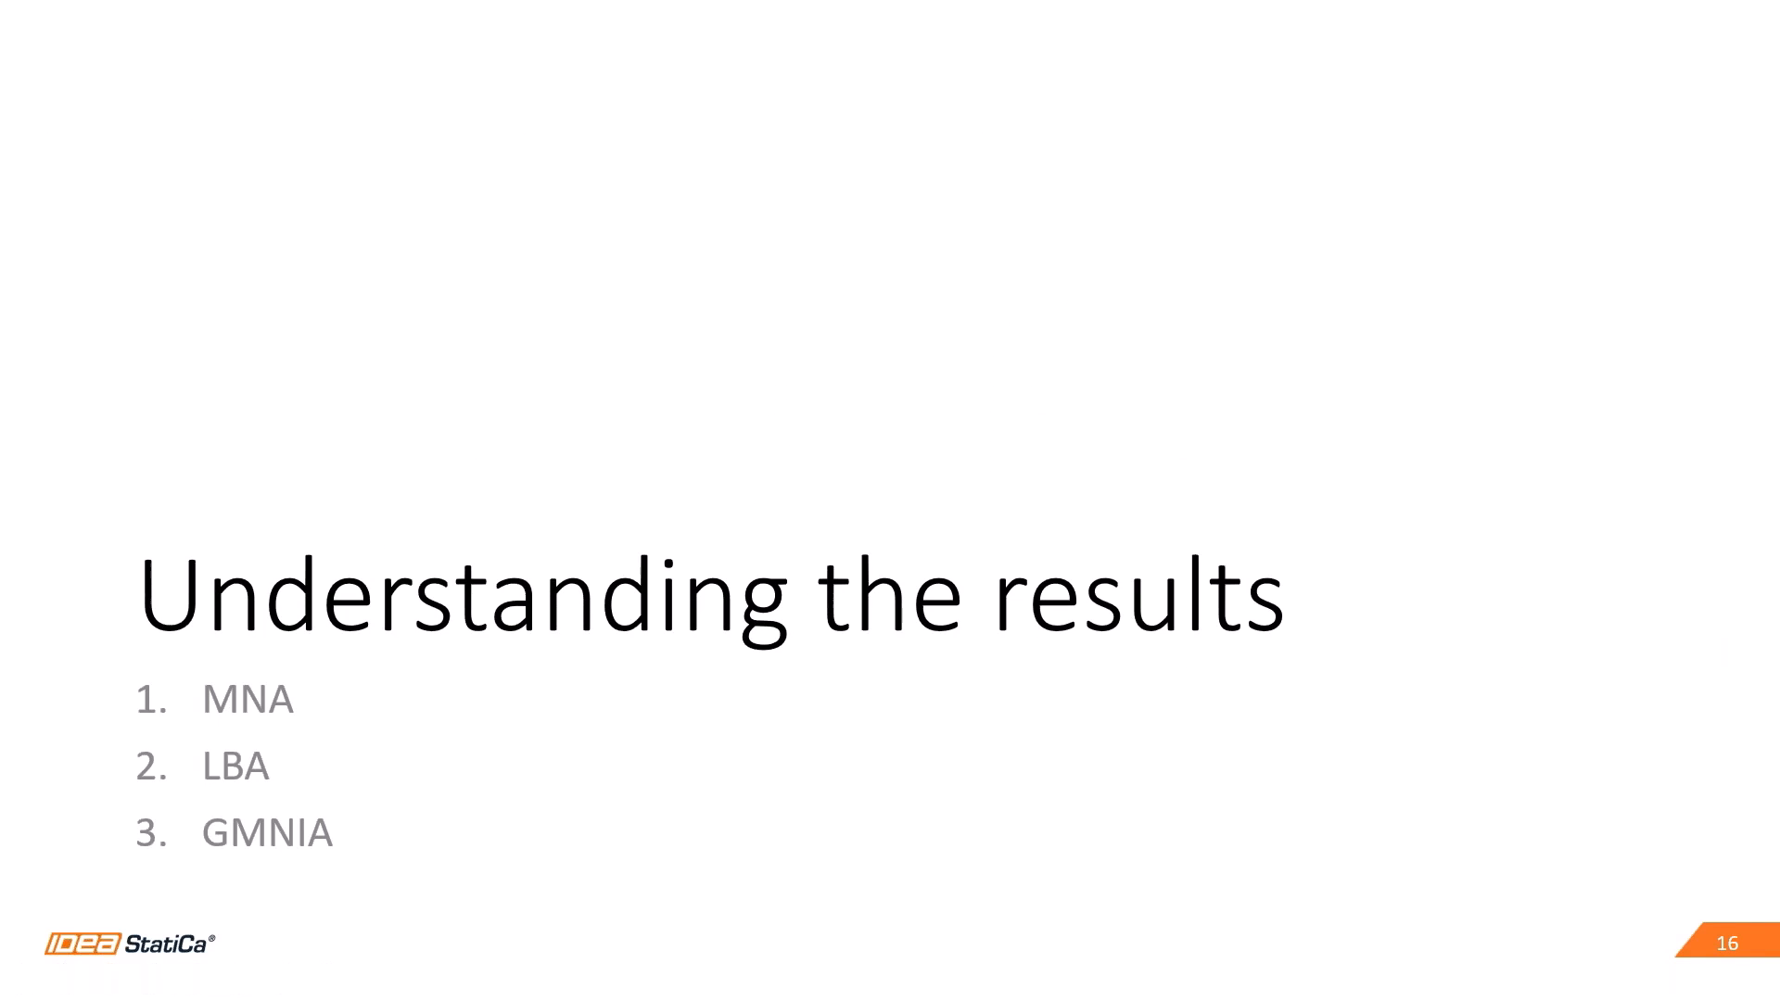
key("Right")
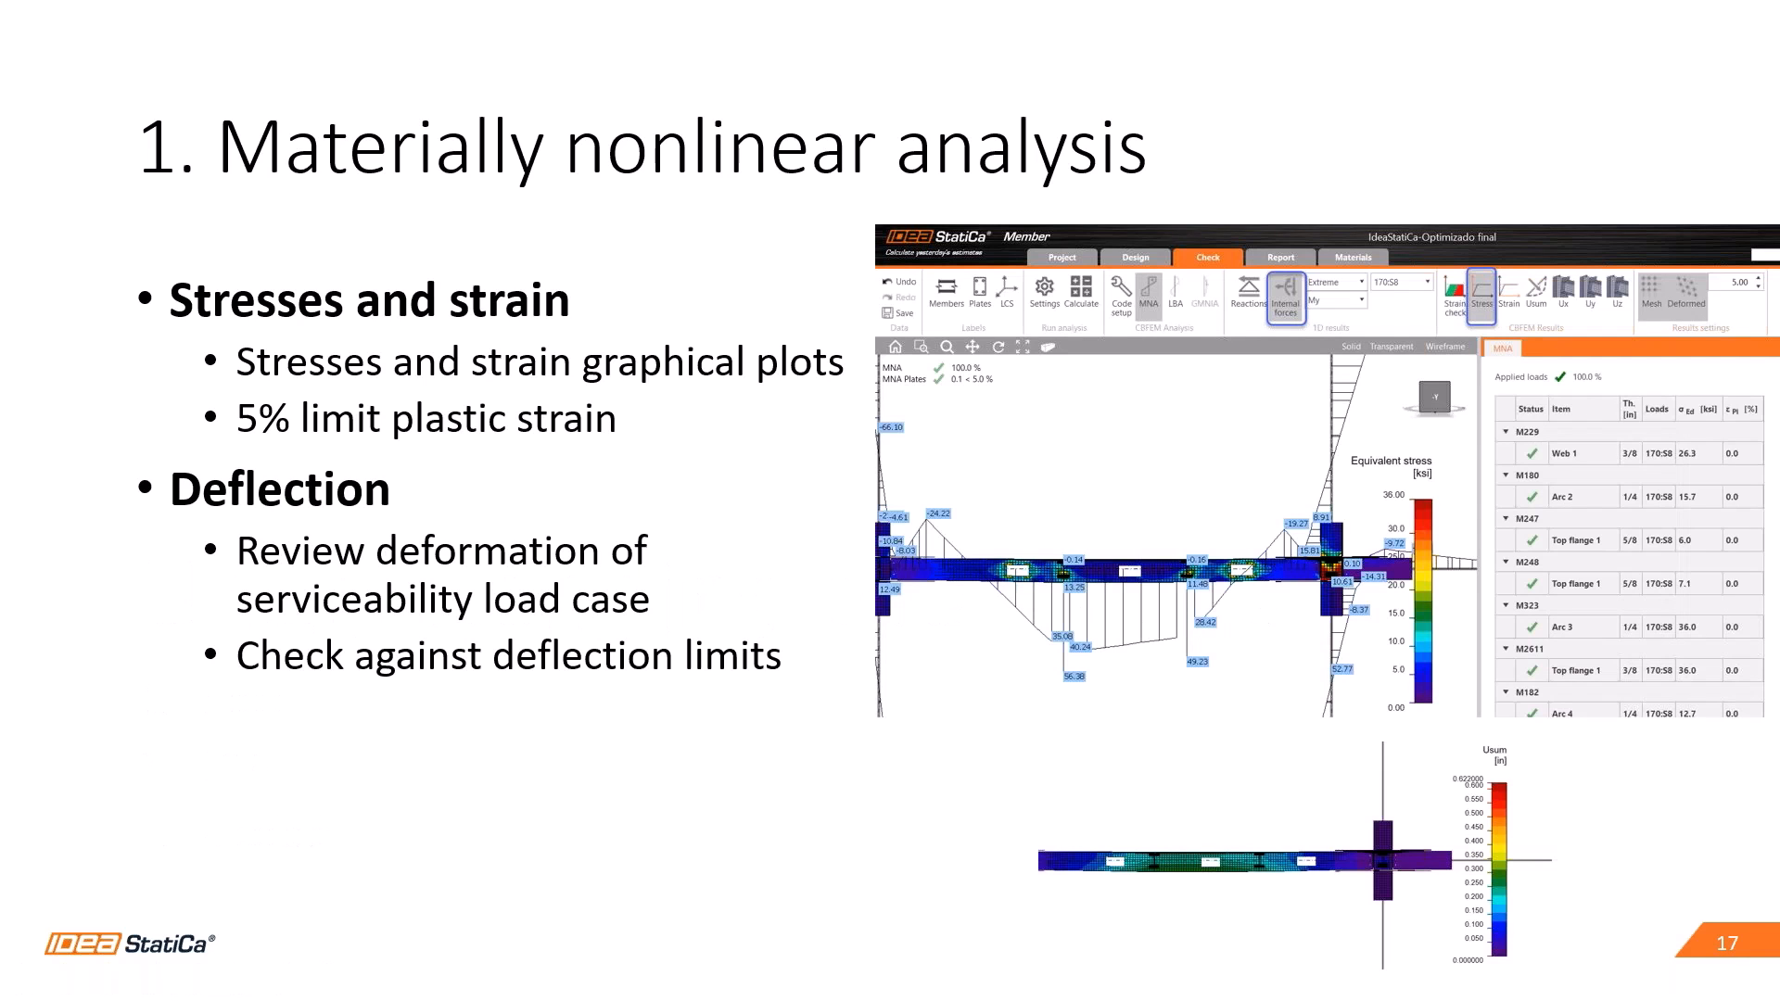
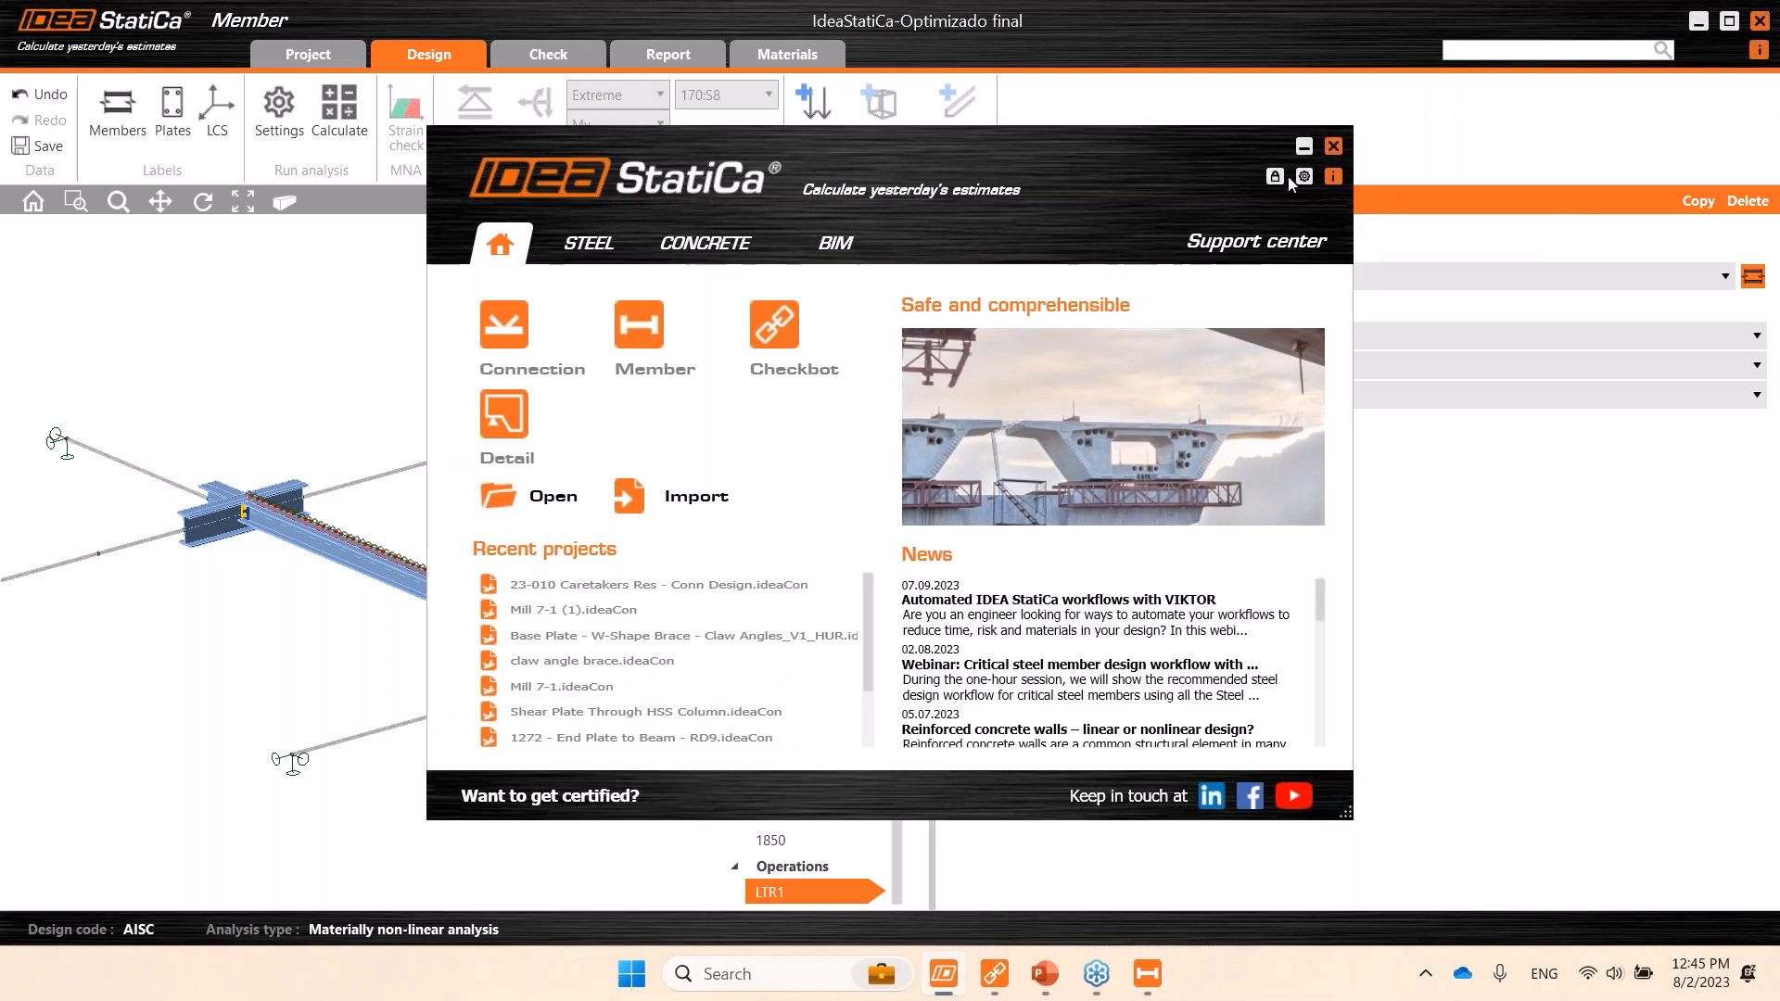
Minimise the IDEA StatiCa launcher, open load 170:S8 and review the location options of M2613's first line load.
left_click(1304, 146)
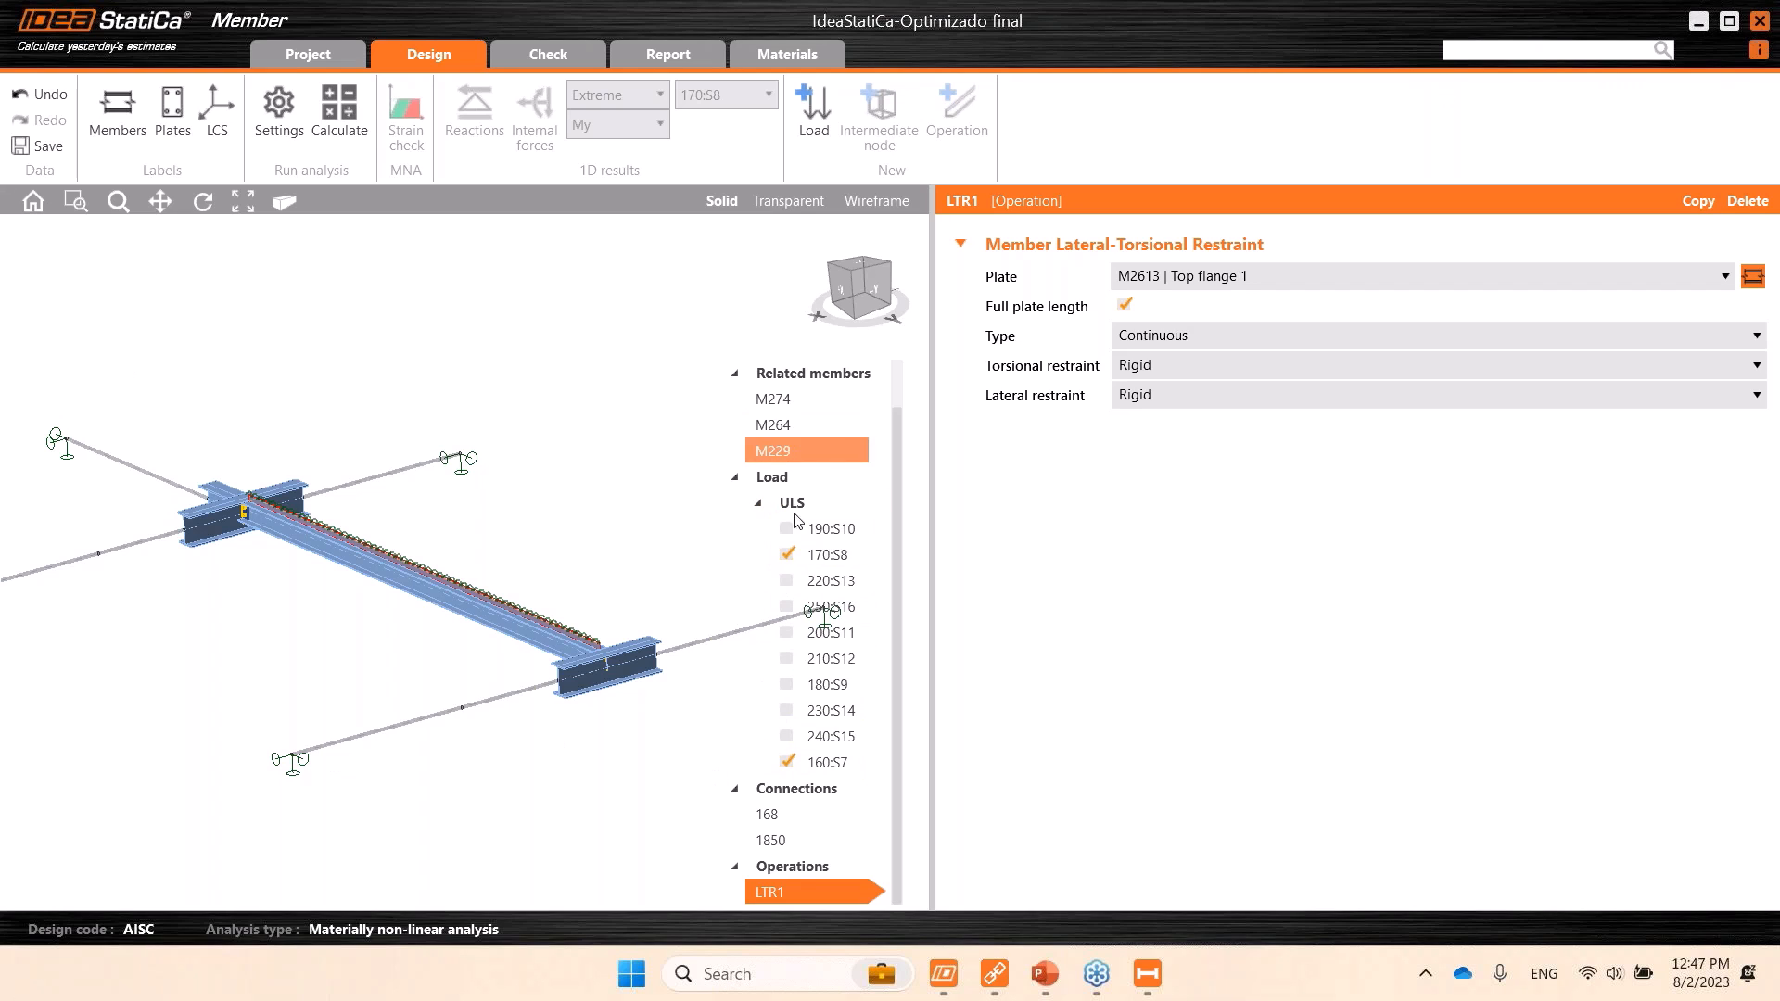
left_click(826, 557)
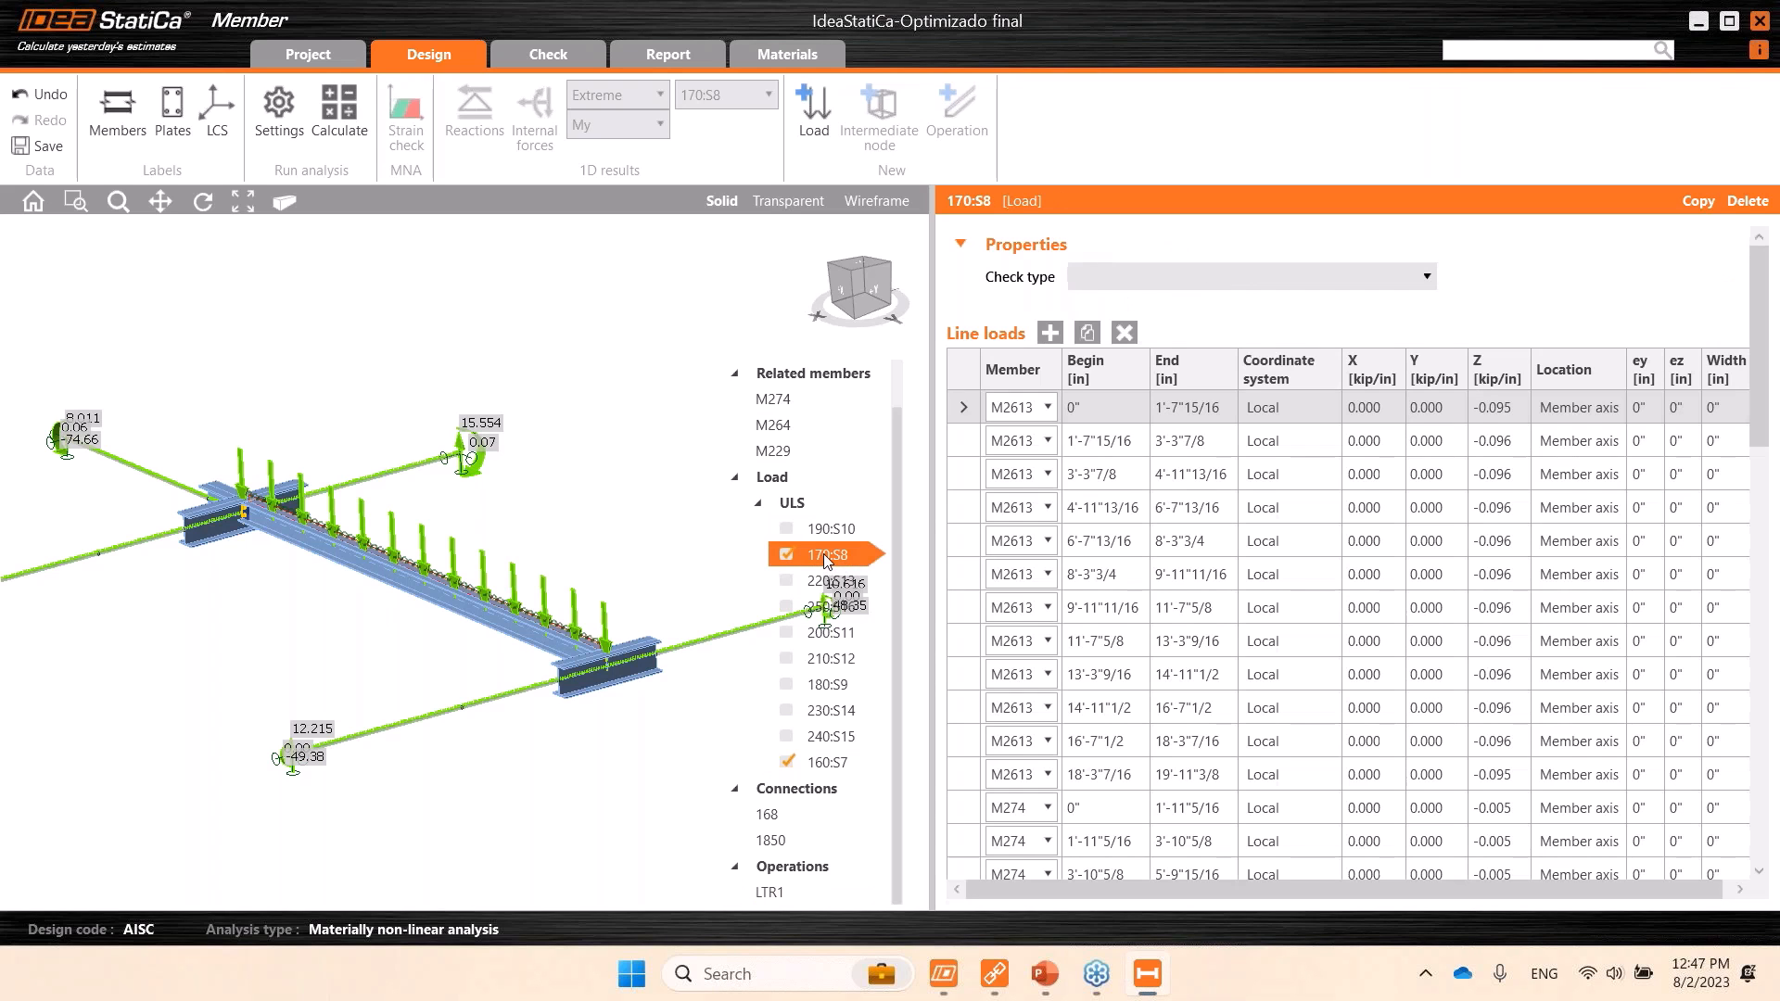
left_click(1512, 410)
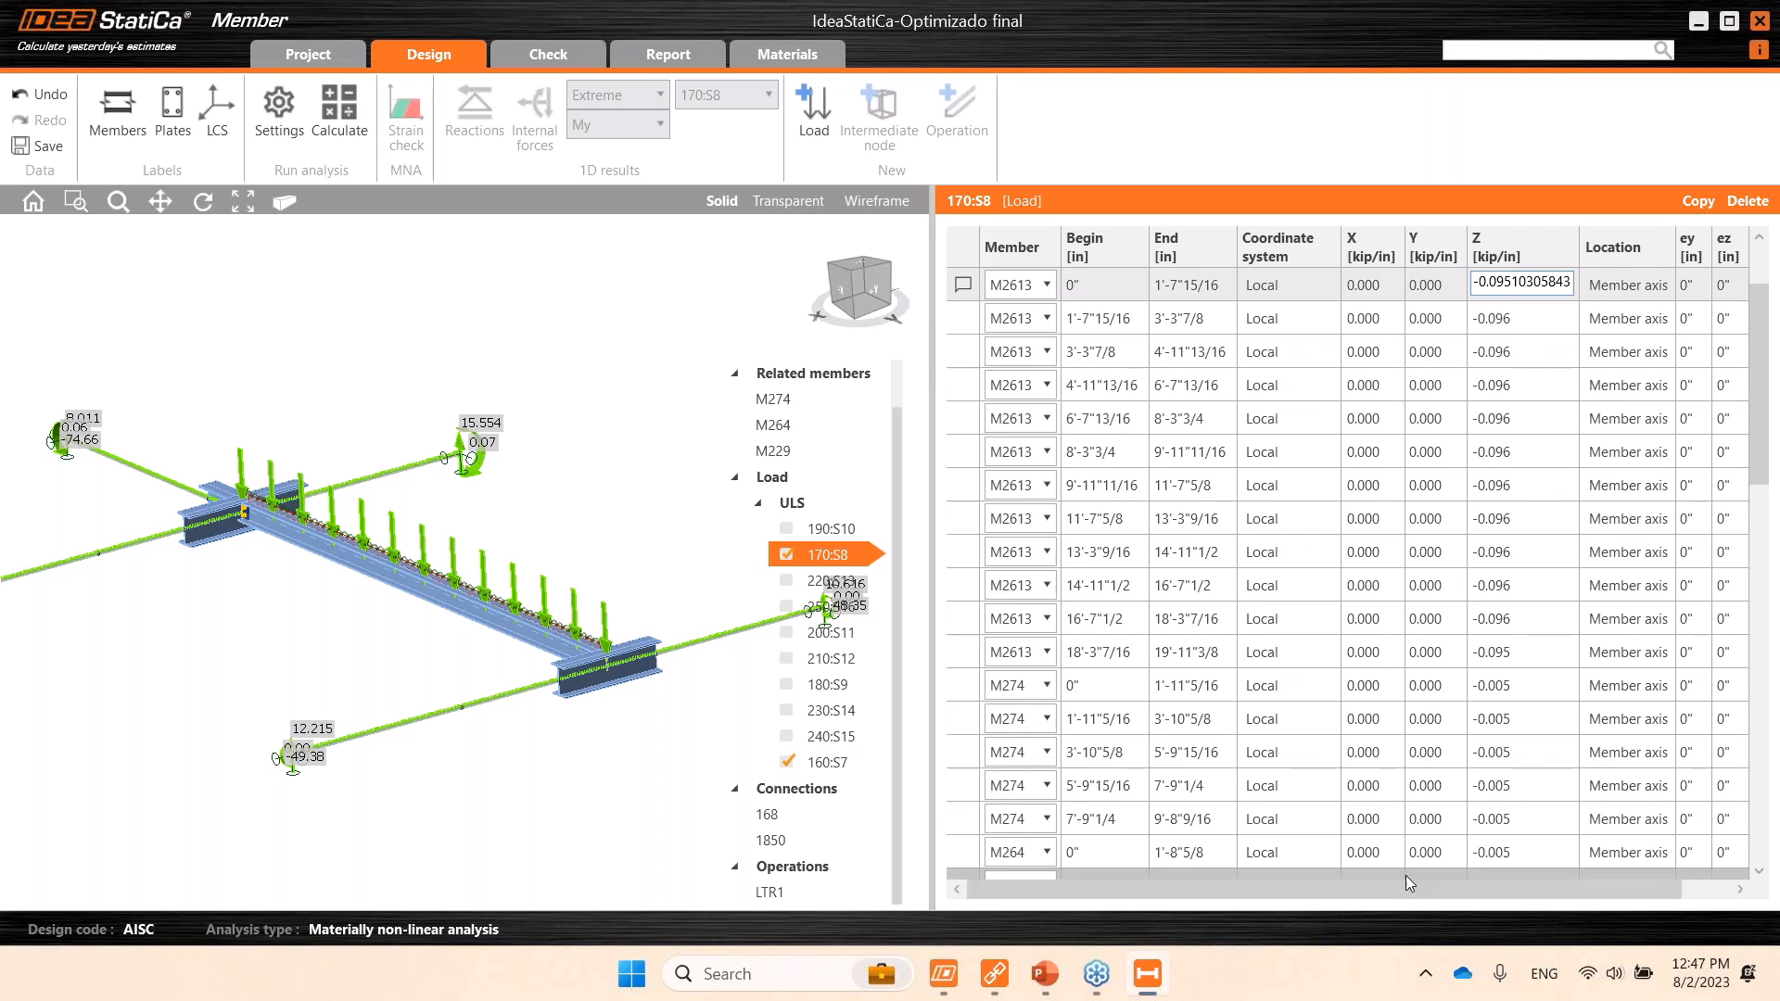
left_click(1630, 289)
left_click(1625, 285)
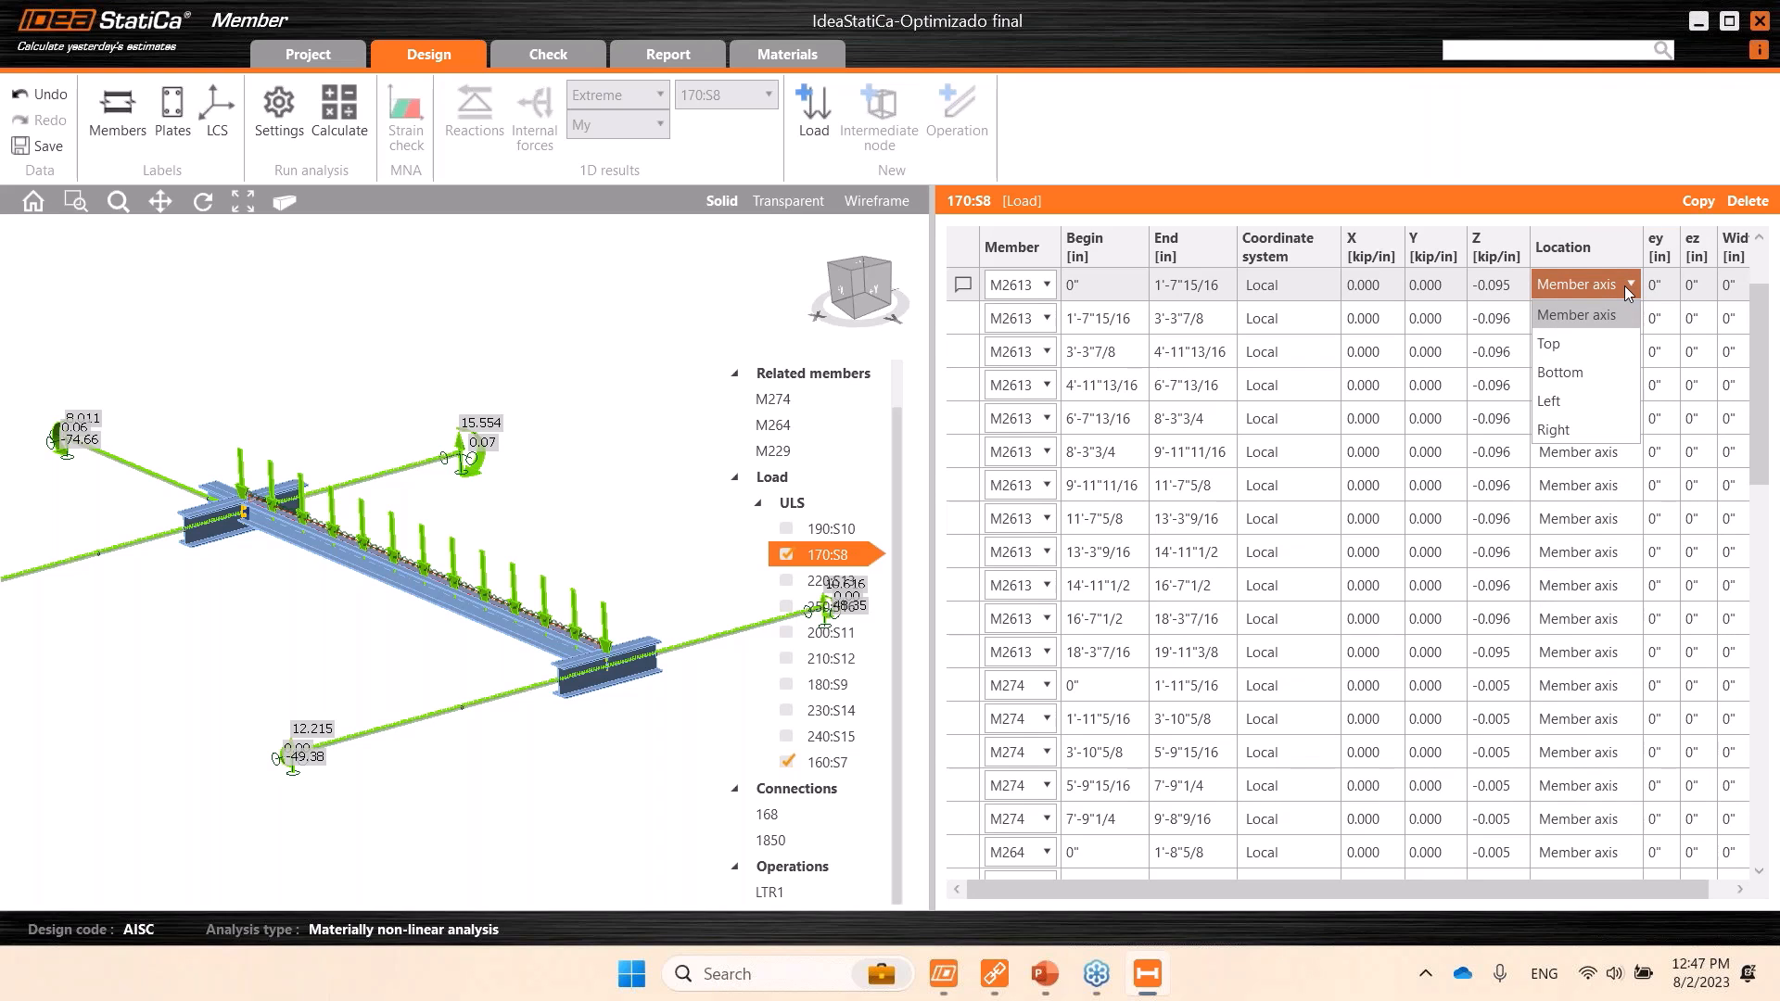
left_click(1582, 314)
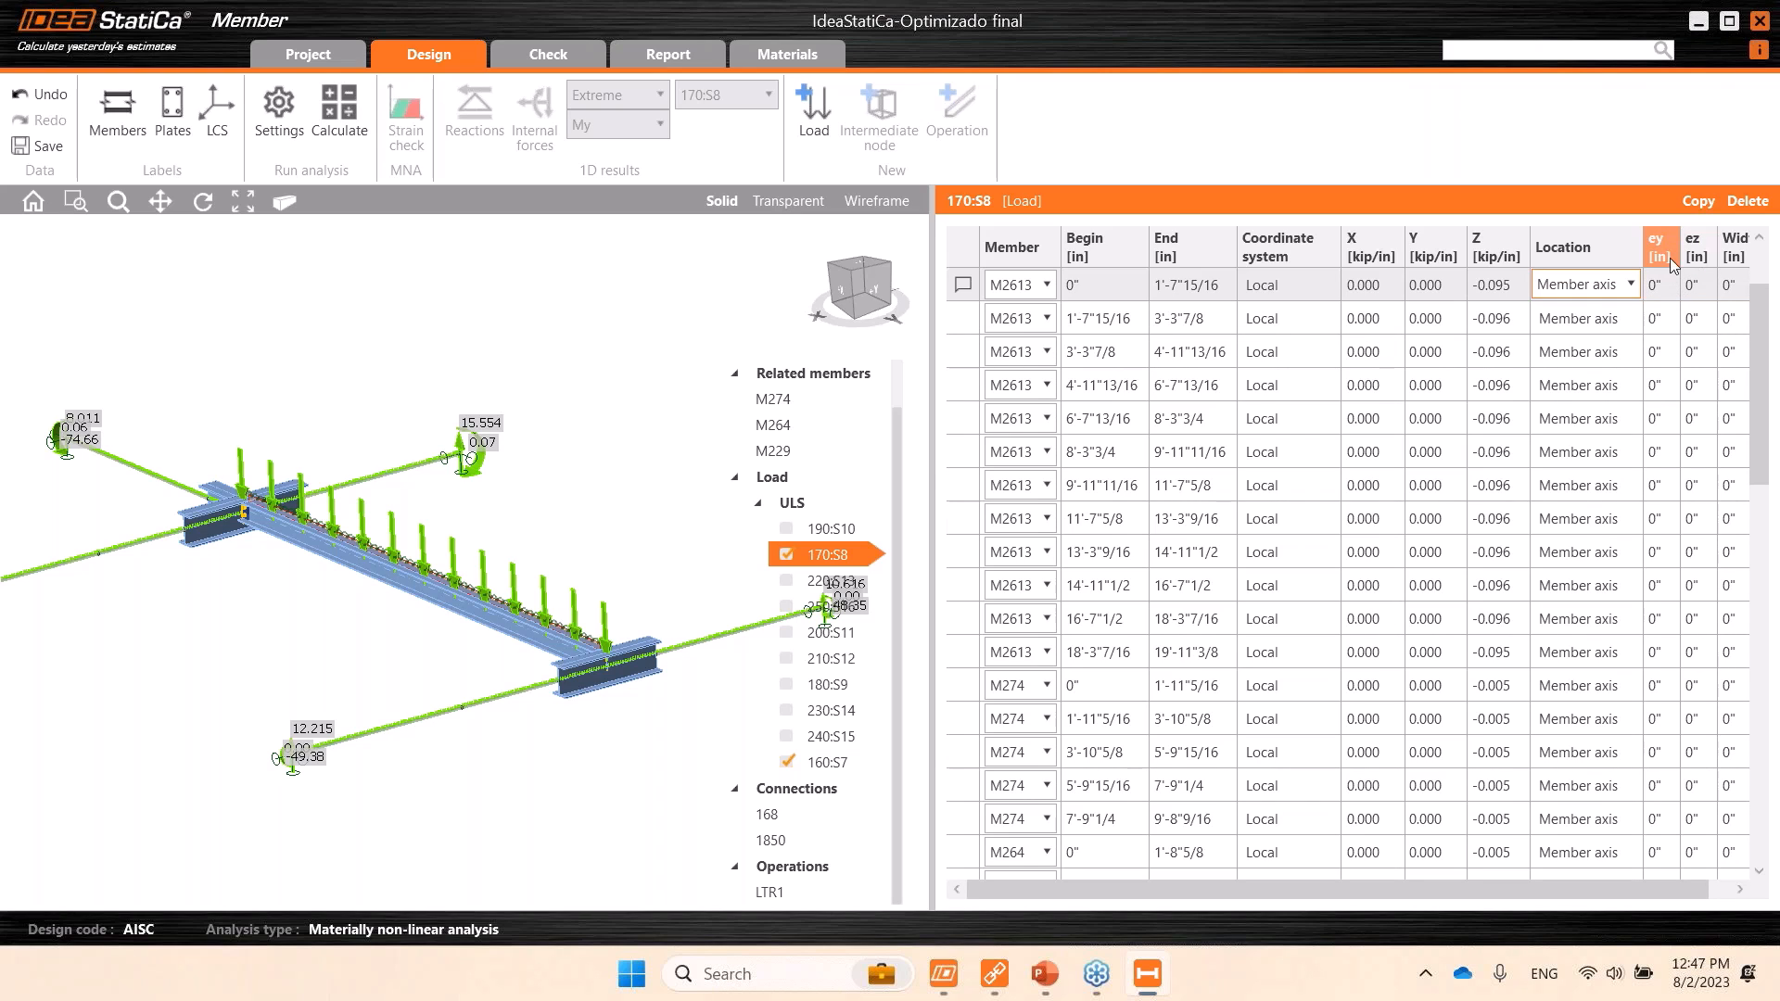
Examine the 170:S8 line loads along beam M2613 in the 3D view, close up and over the full span.
left_click(484, 571)
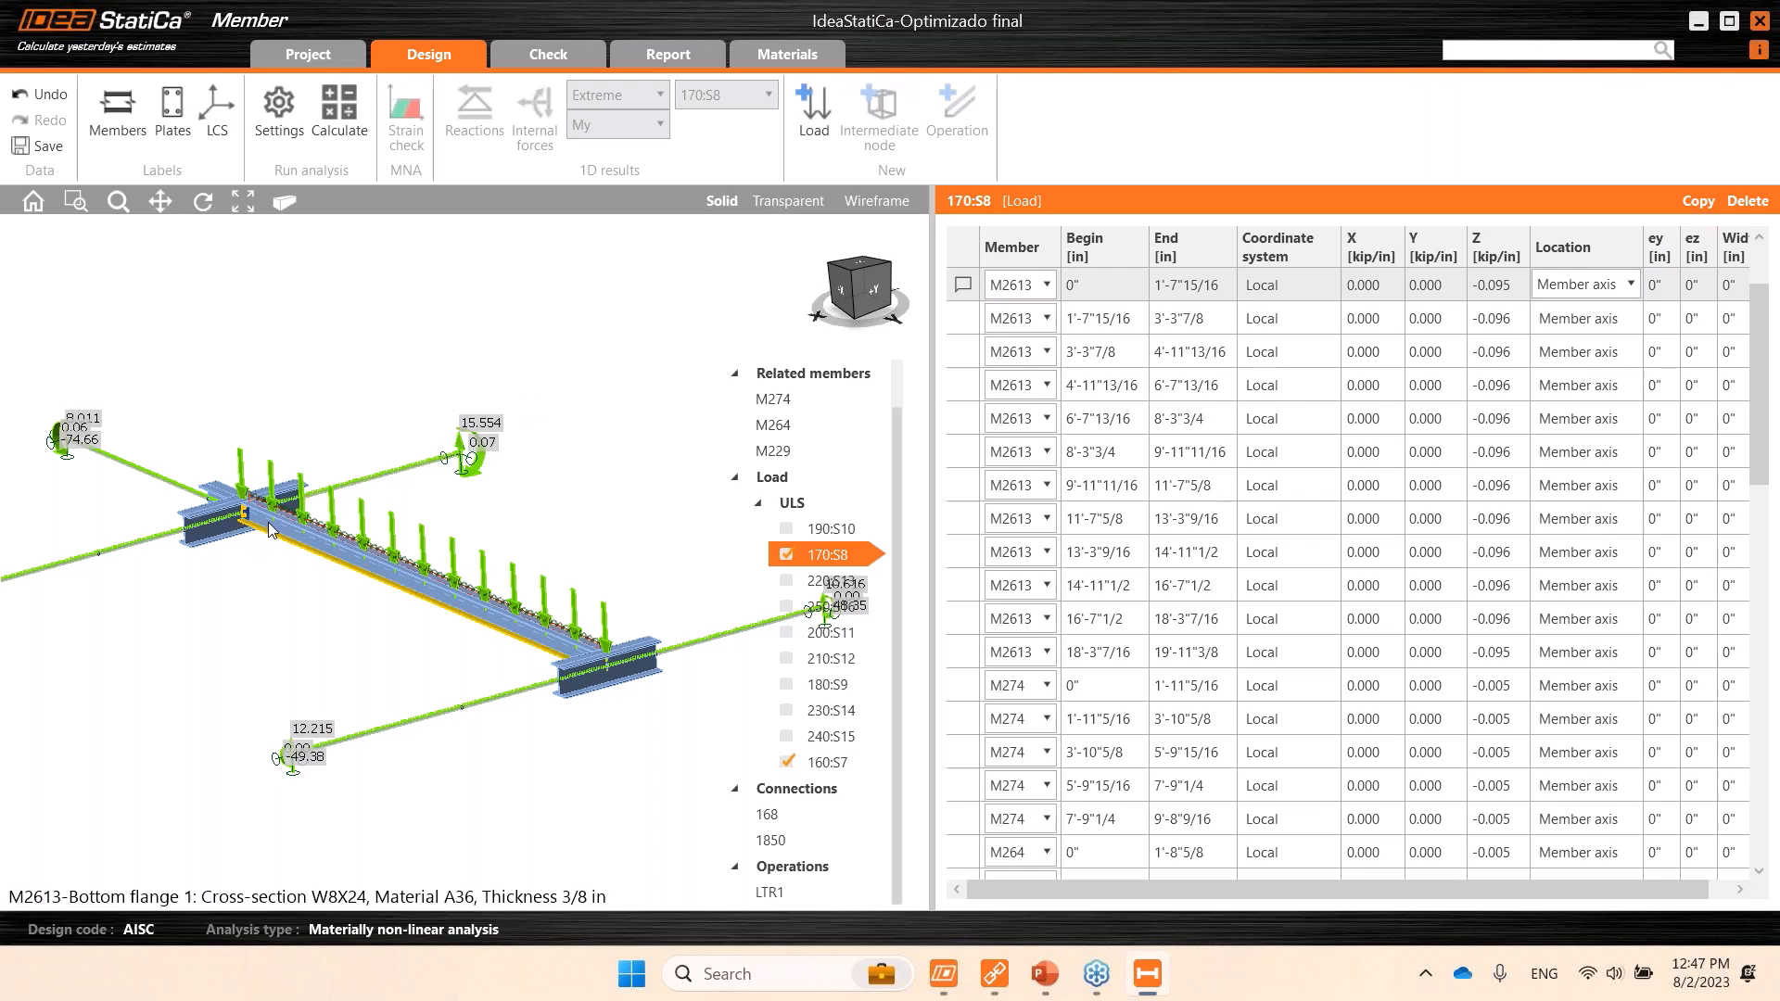
scroll(310, 508, "up", 6)
right_click_drag(414, 509, 459, 561)
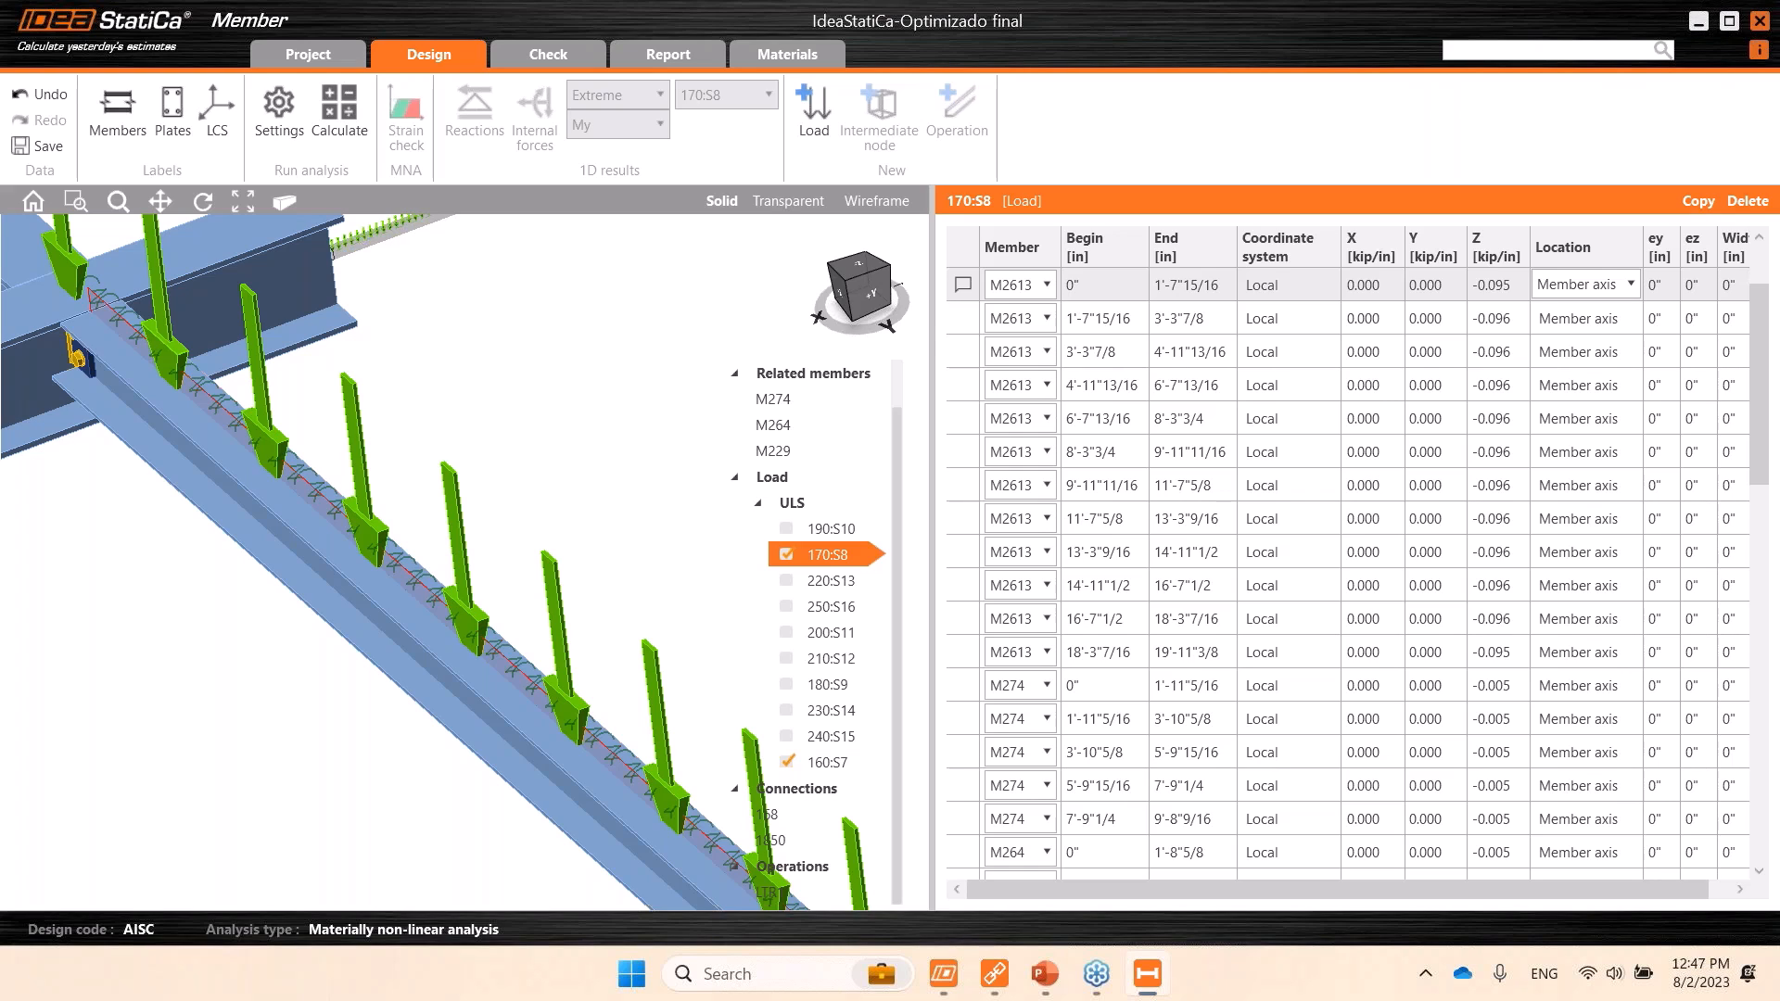
scroll(654, 682, "down", 6)
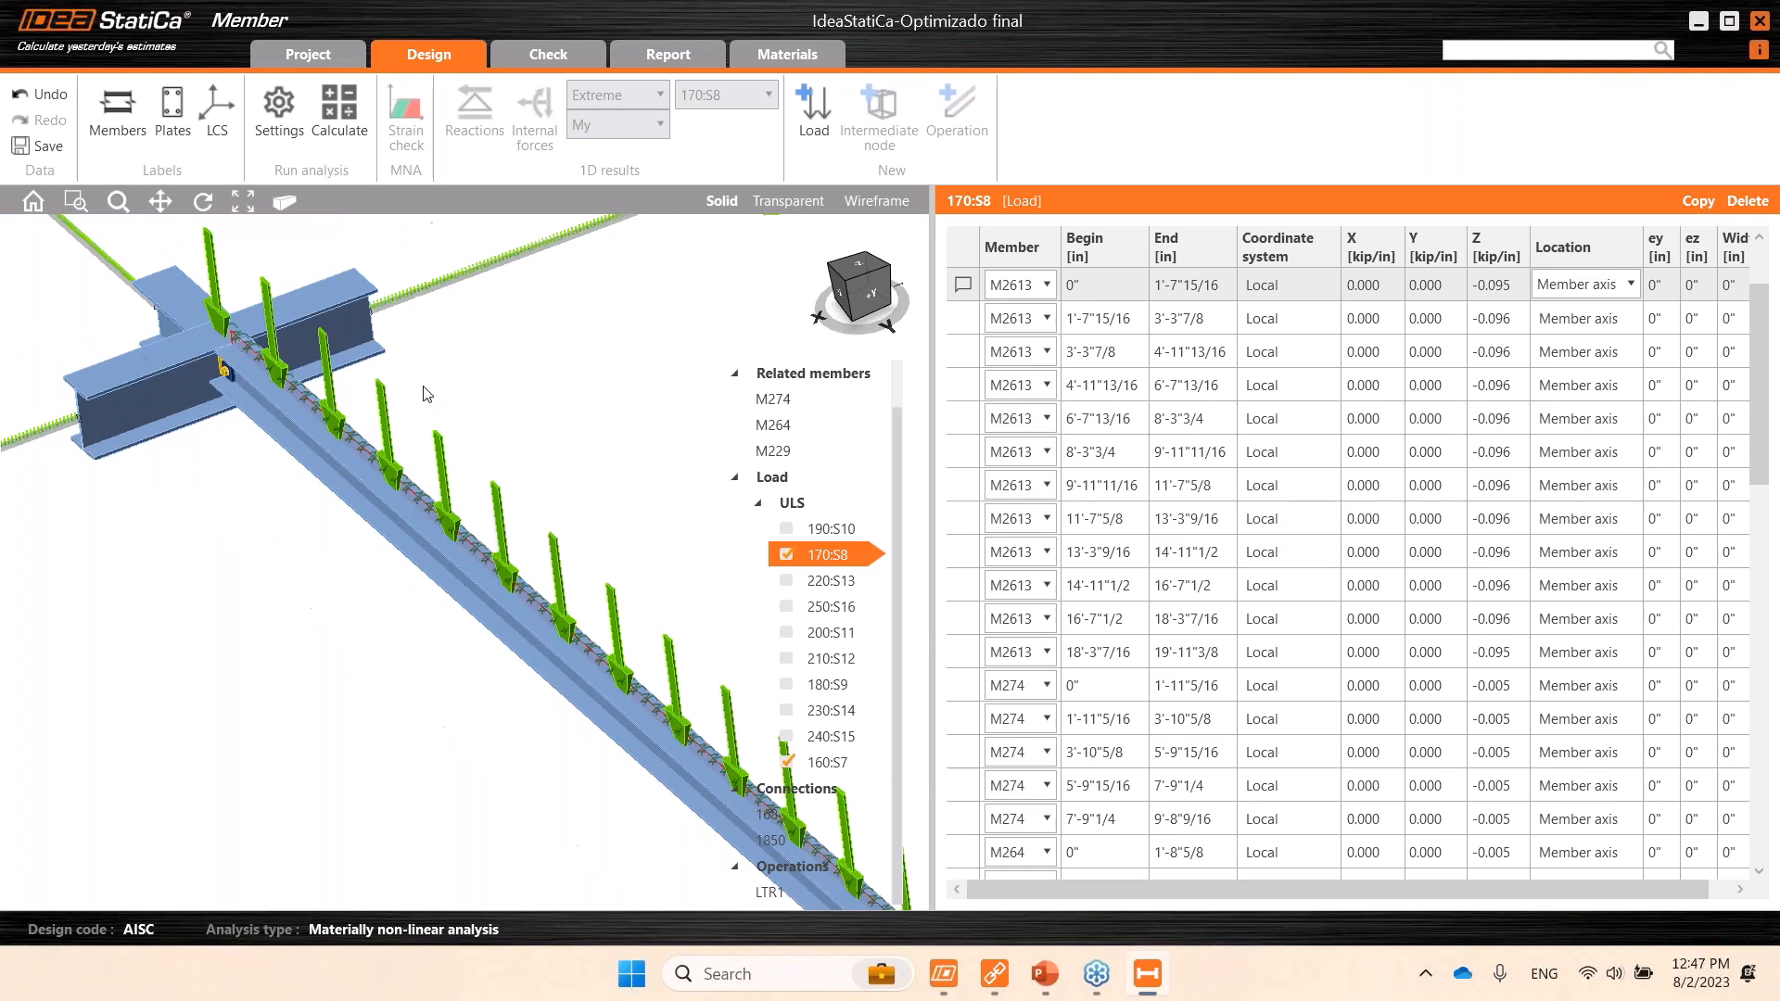
middle_click_drag(654, 683, 601, 636)
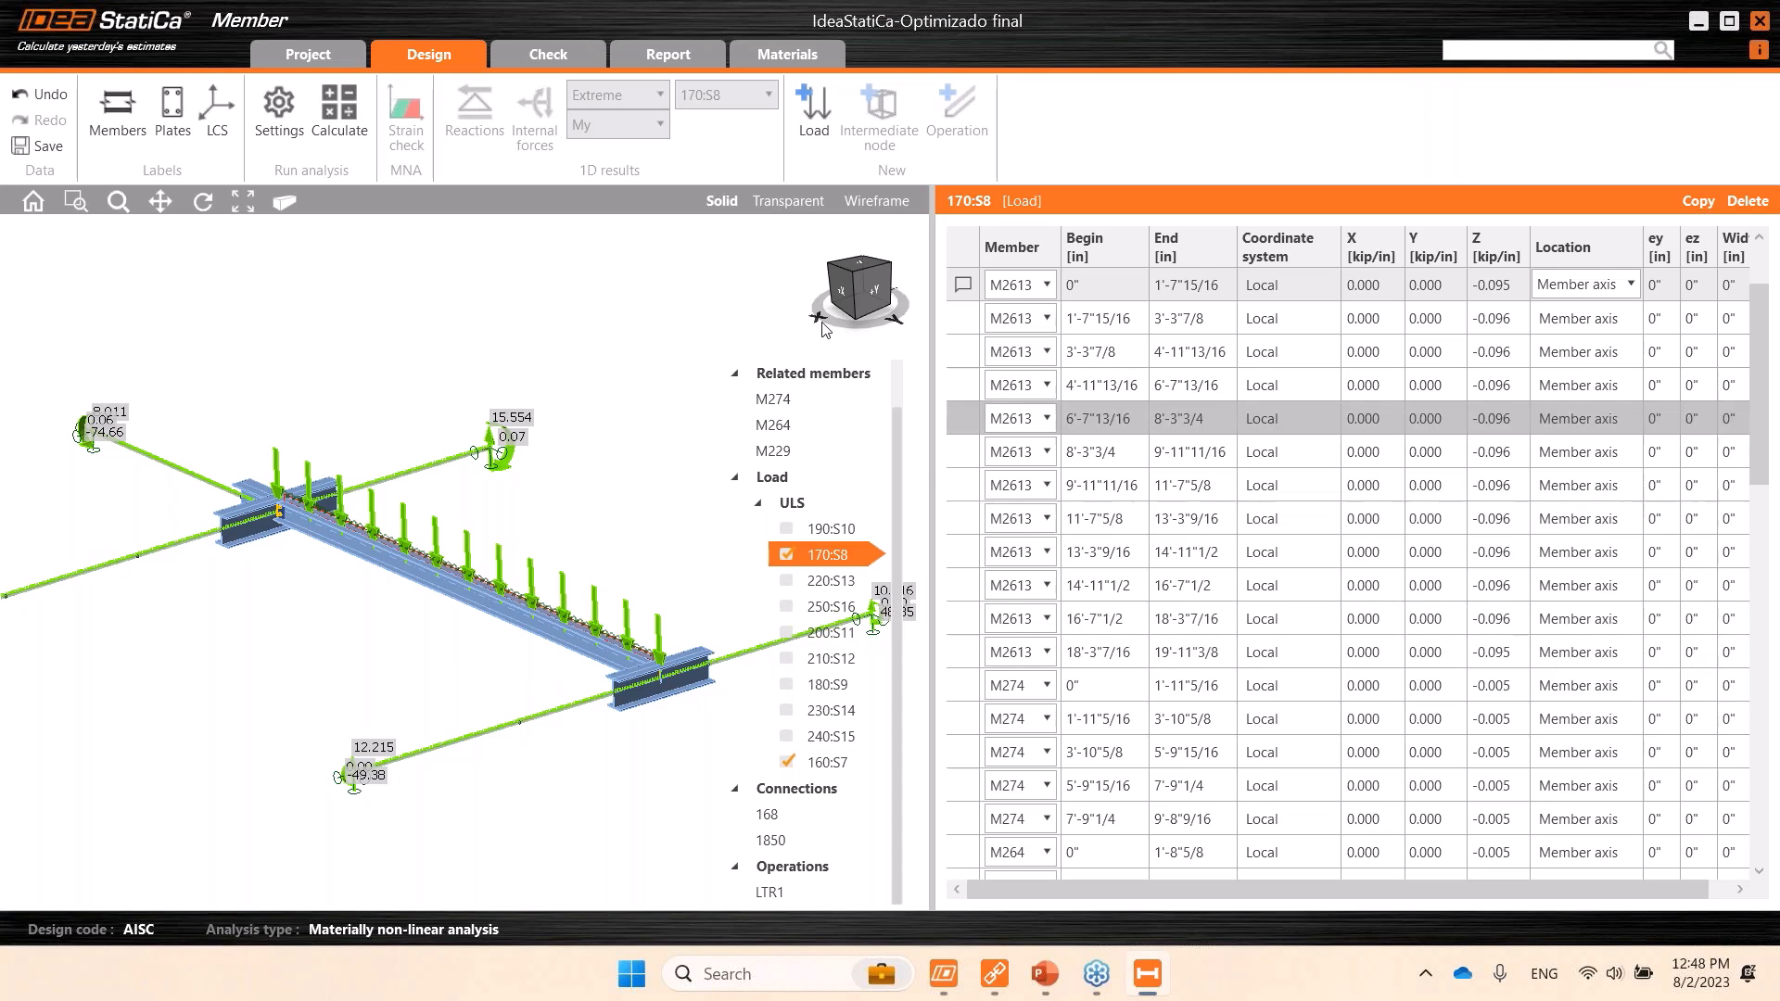
Switch to Google Chrome and maximise the window showing the ideastatica.com BIM links page.
mouse_move(1045, 992)
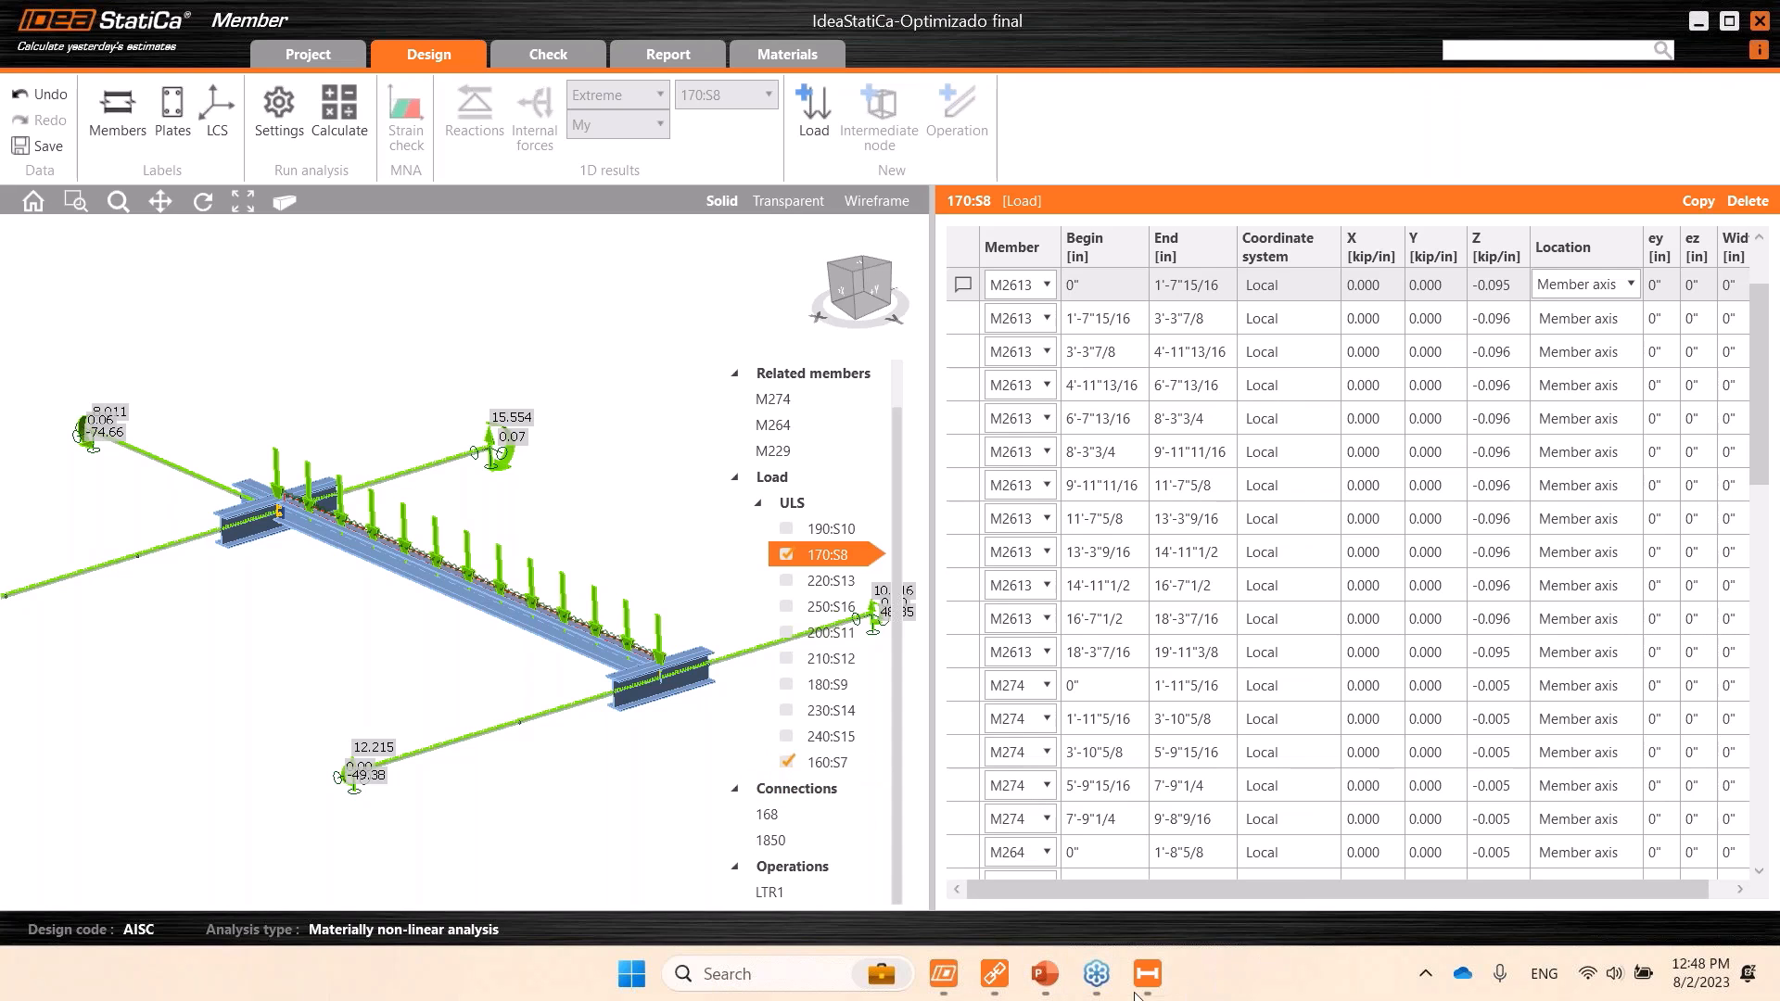
left_click(876, 972)
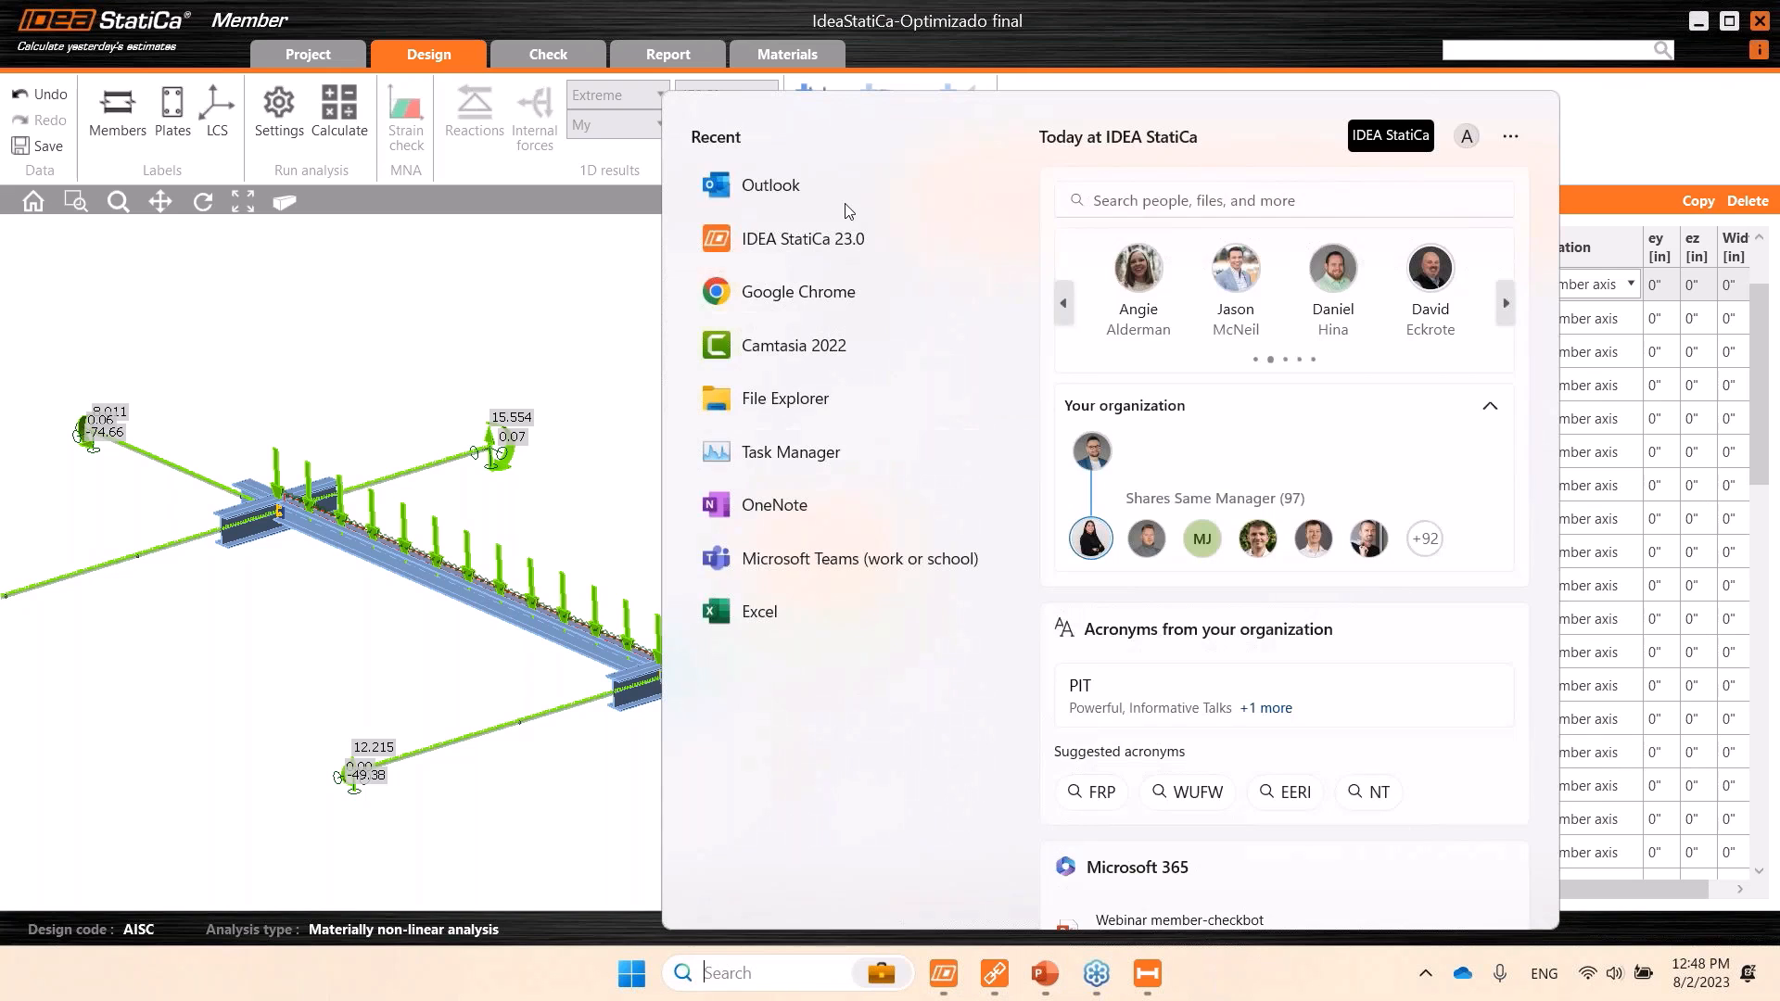
left_click(798, 293)
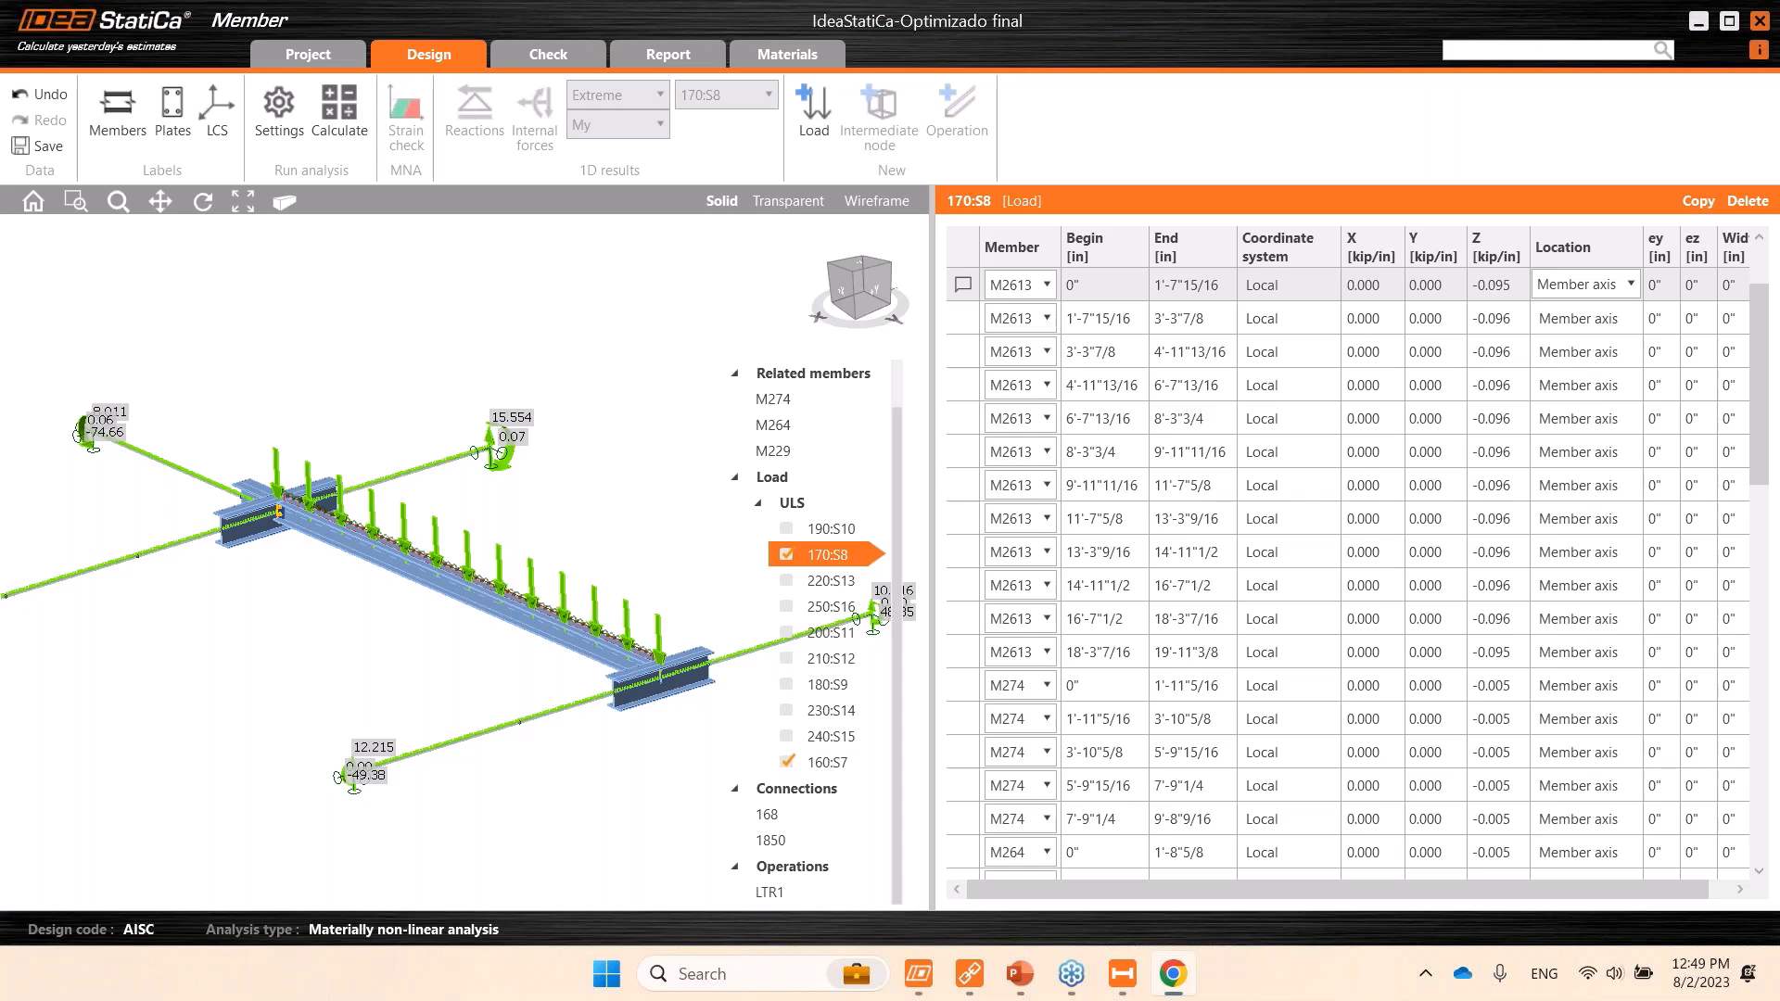
left_click_drag(1779, 231, 738, 65)
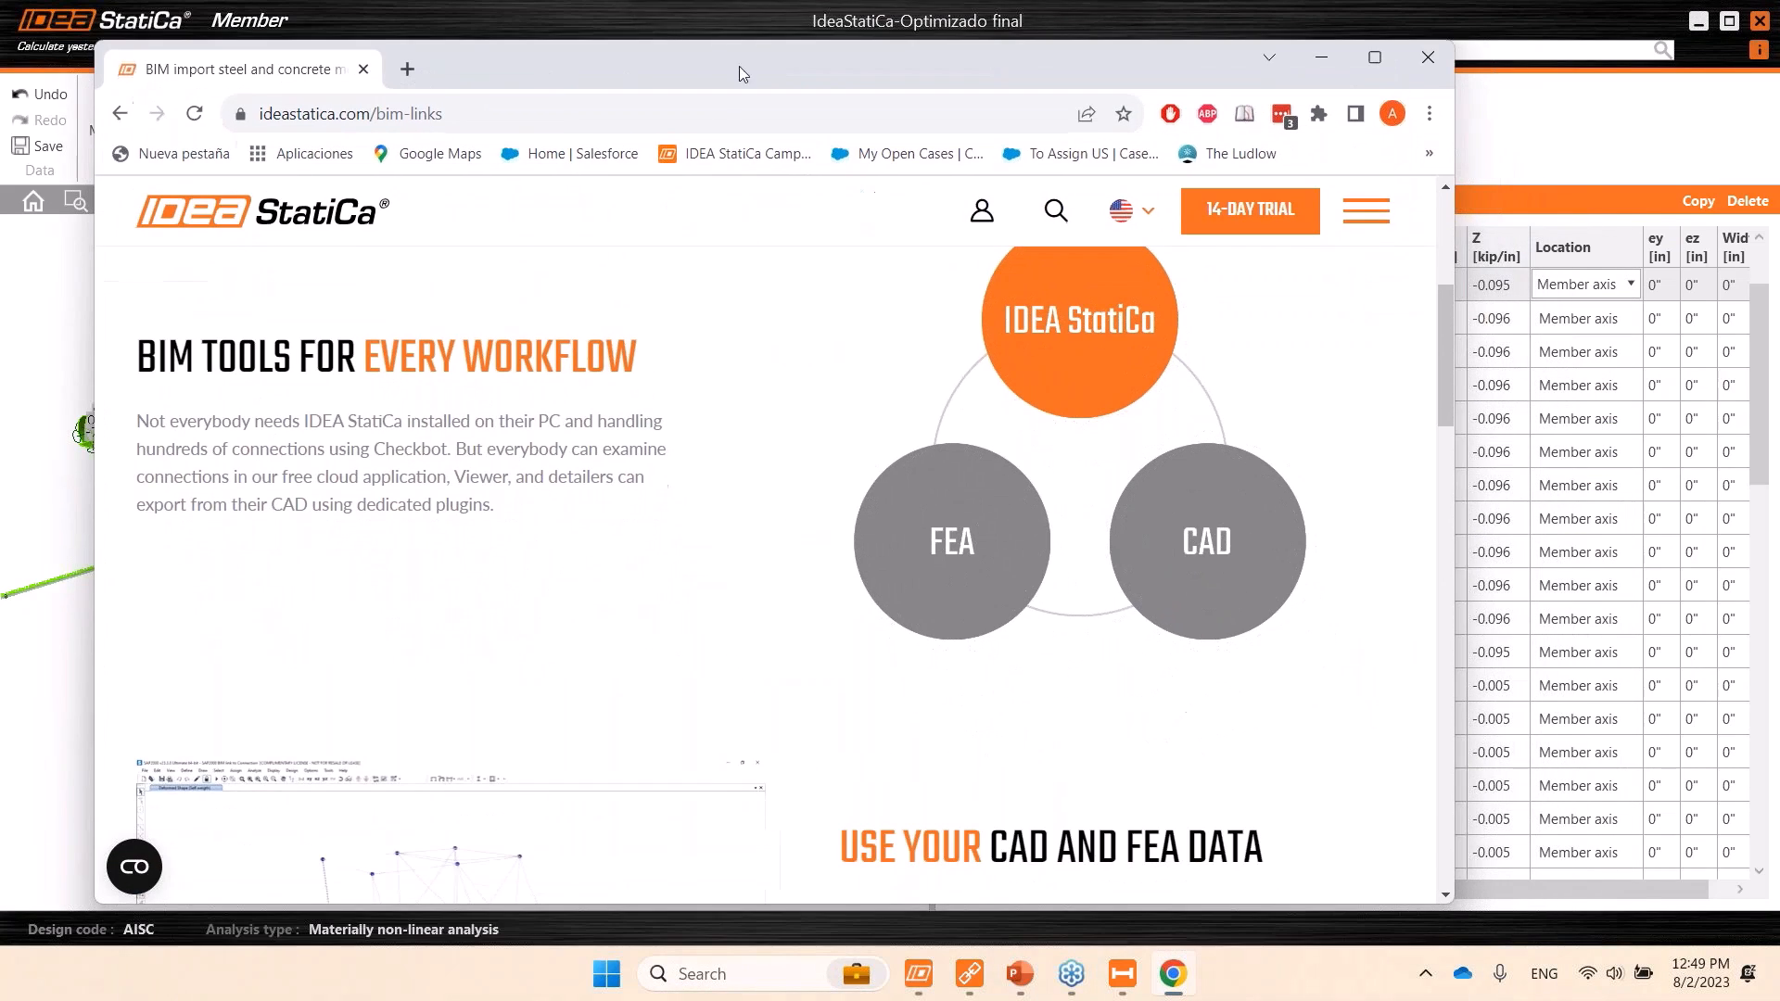
left_click(1389, 55)
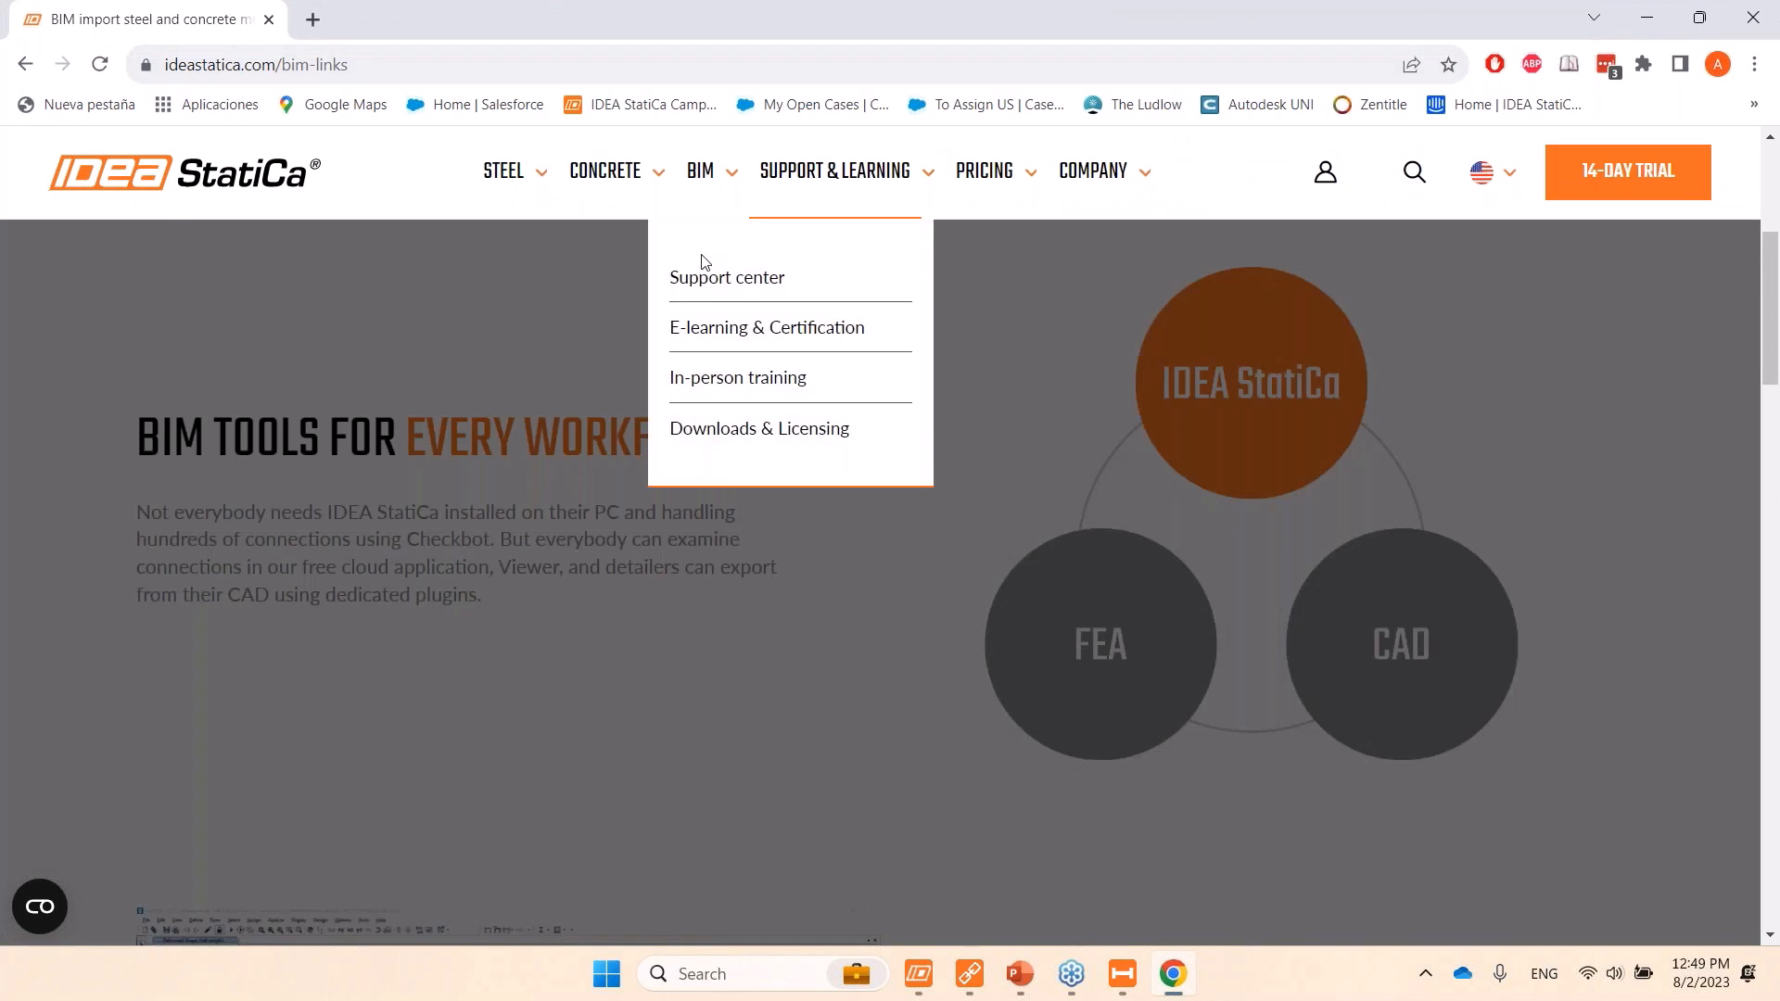
Open the Supported integrations page of the BIM section and look through the listed programs for Advance Design.
mouse_move(701, 174)
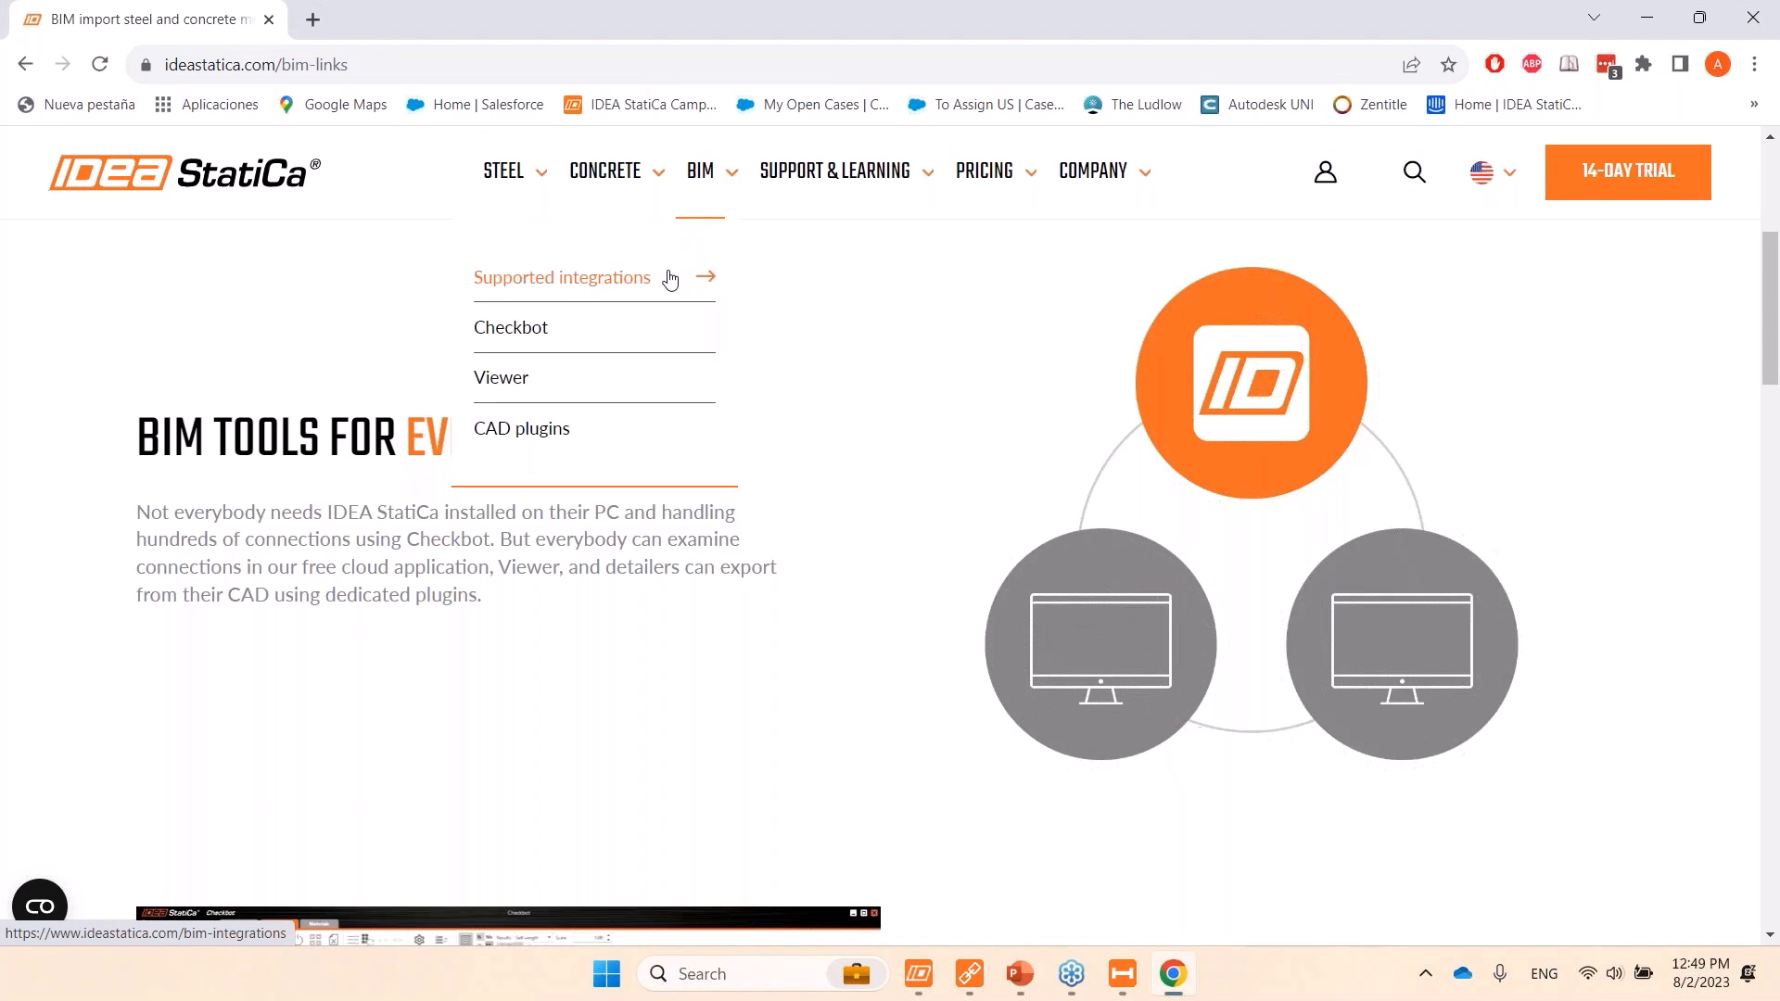
left_click(669, 279)
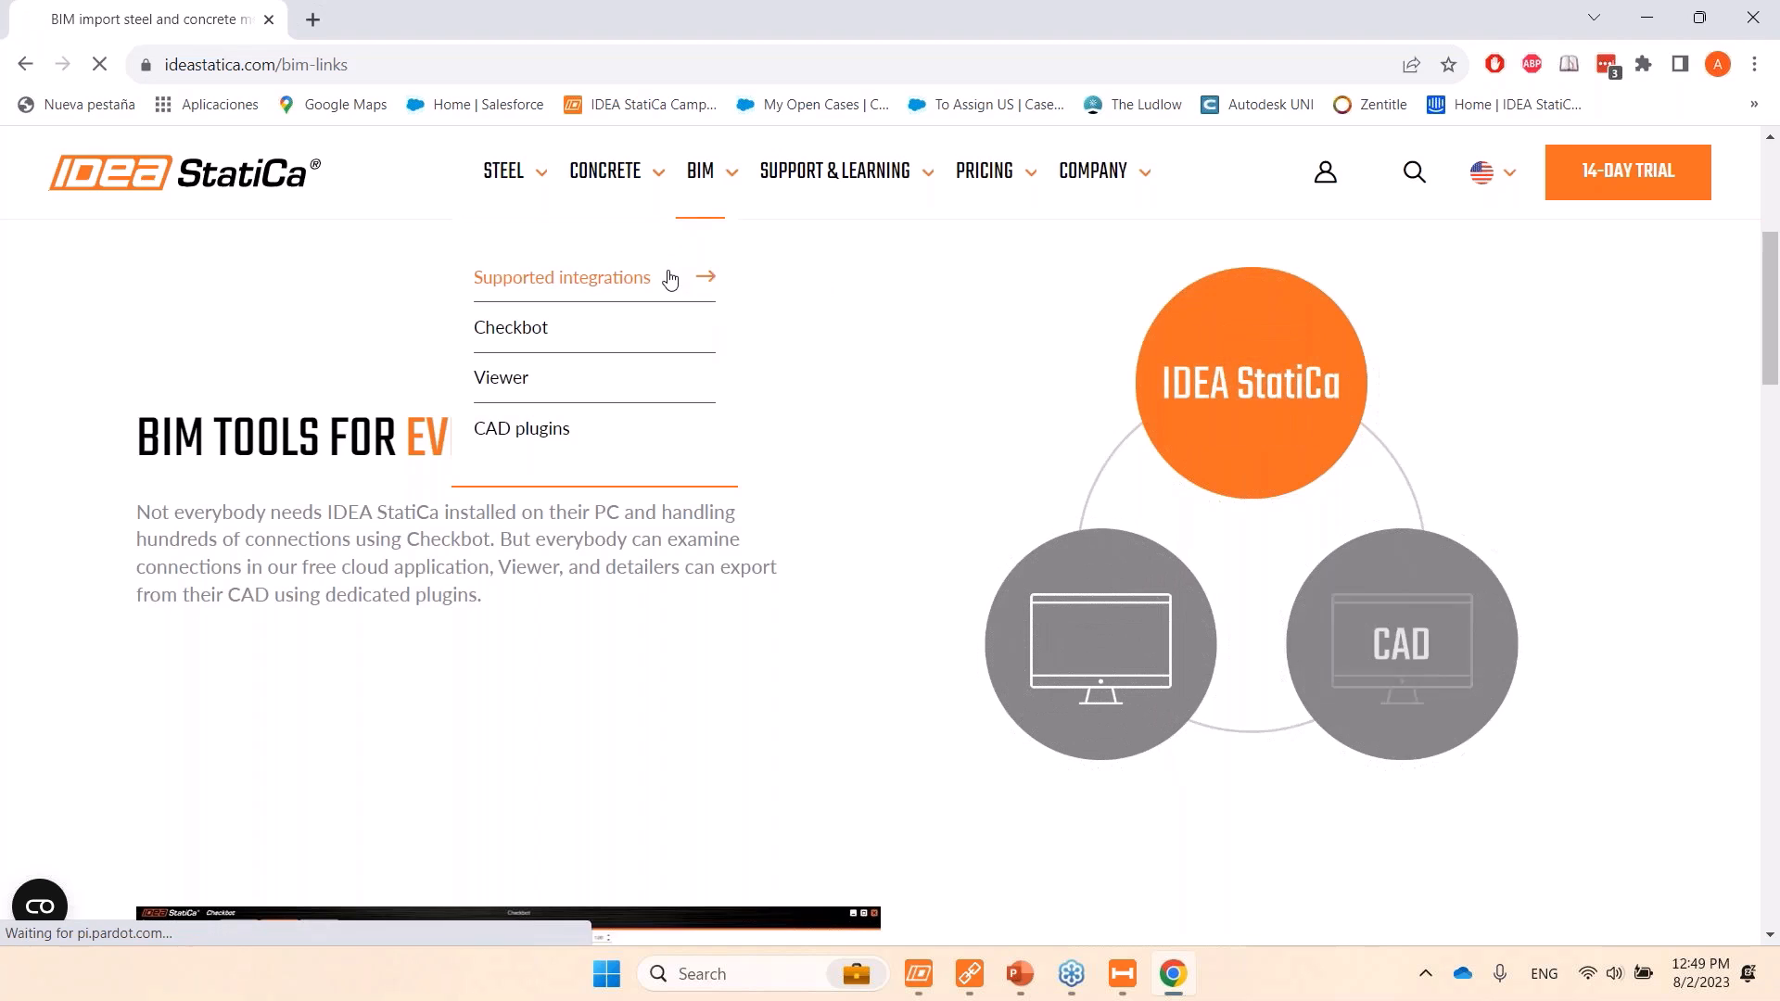
scroll(704, 602, "down", 15)
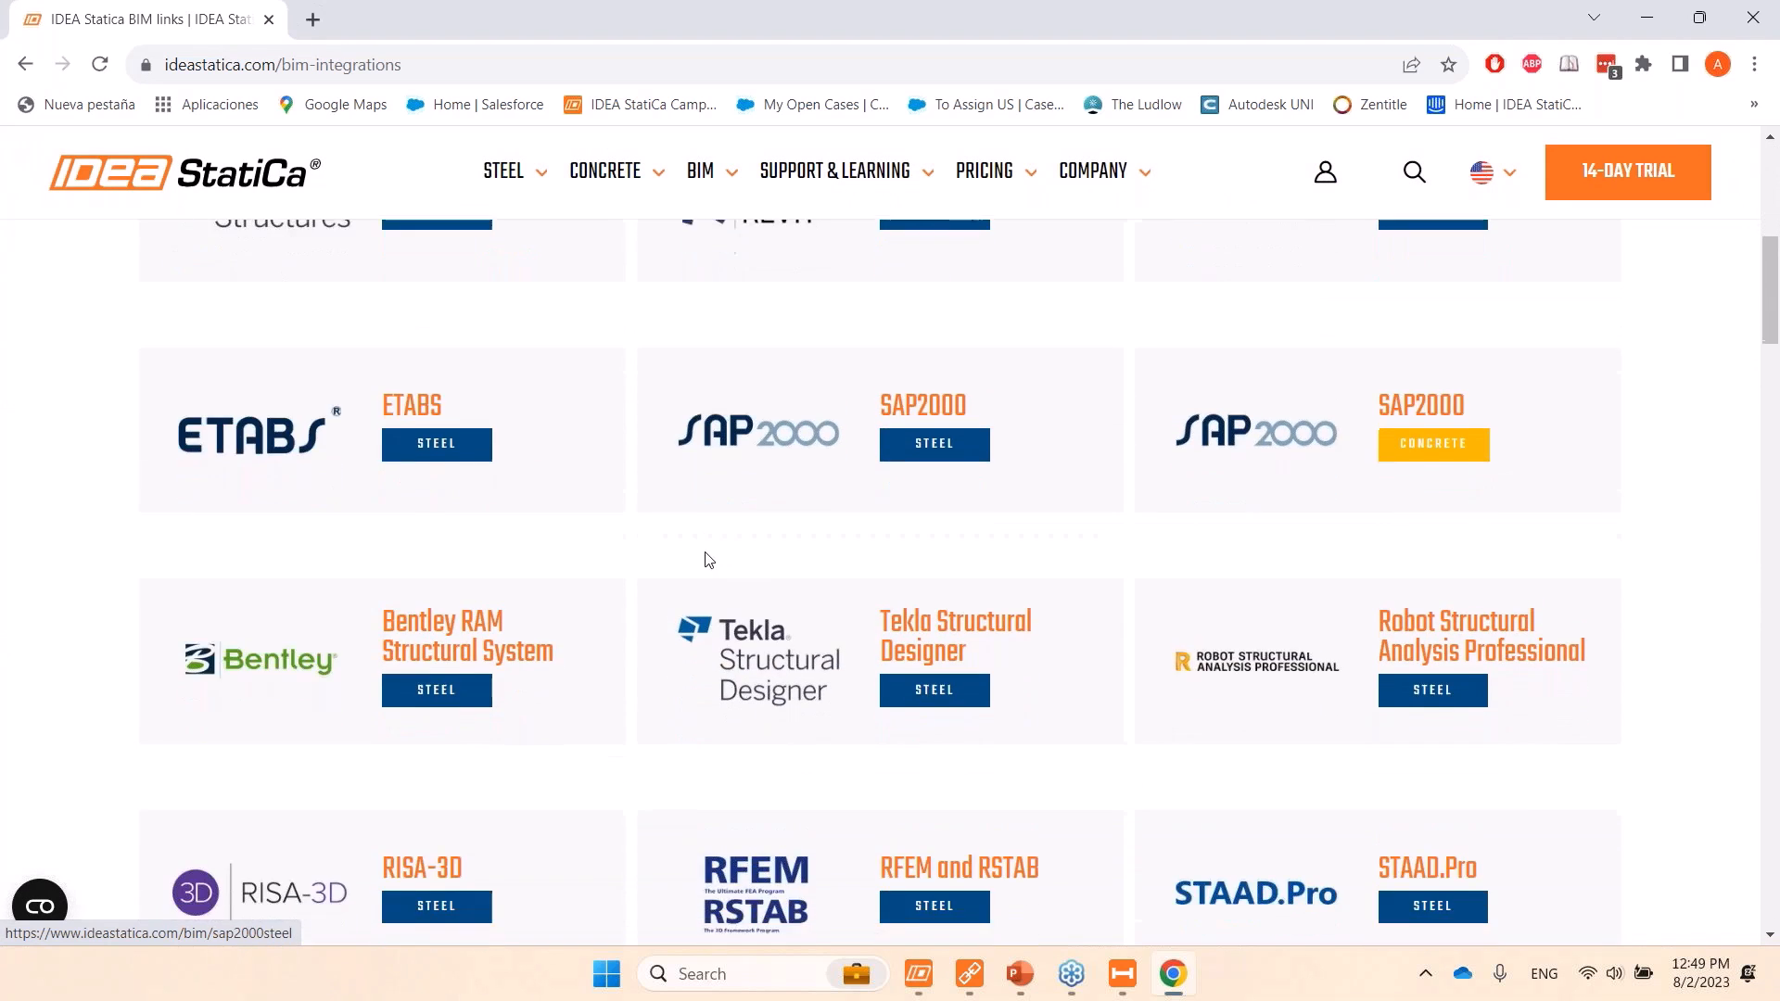
scroll(715, 557, "down", 5)
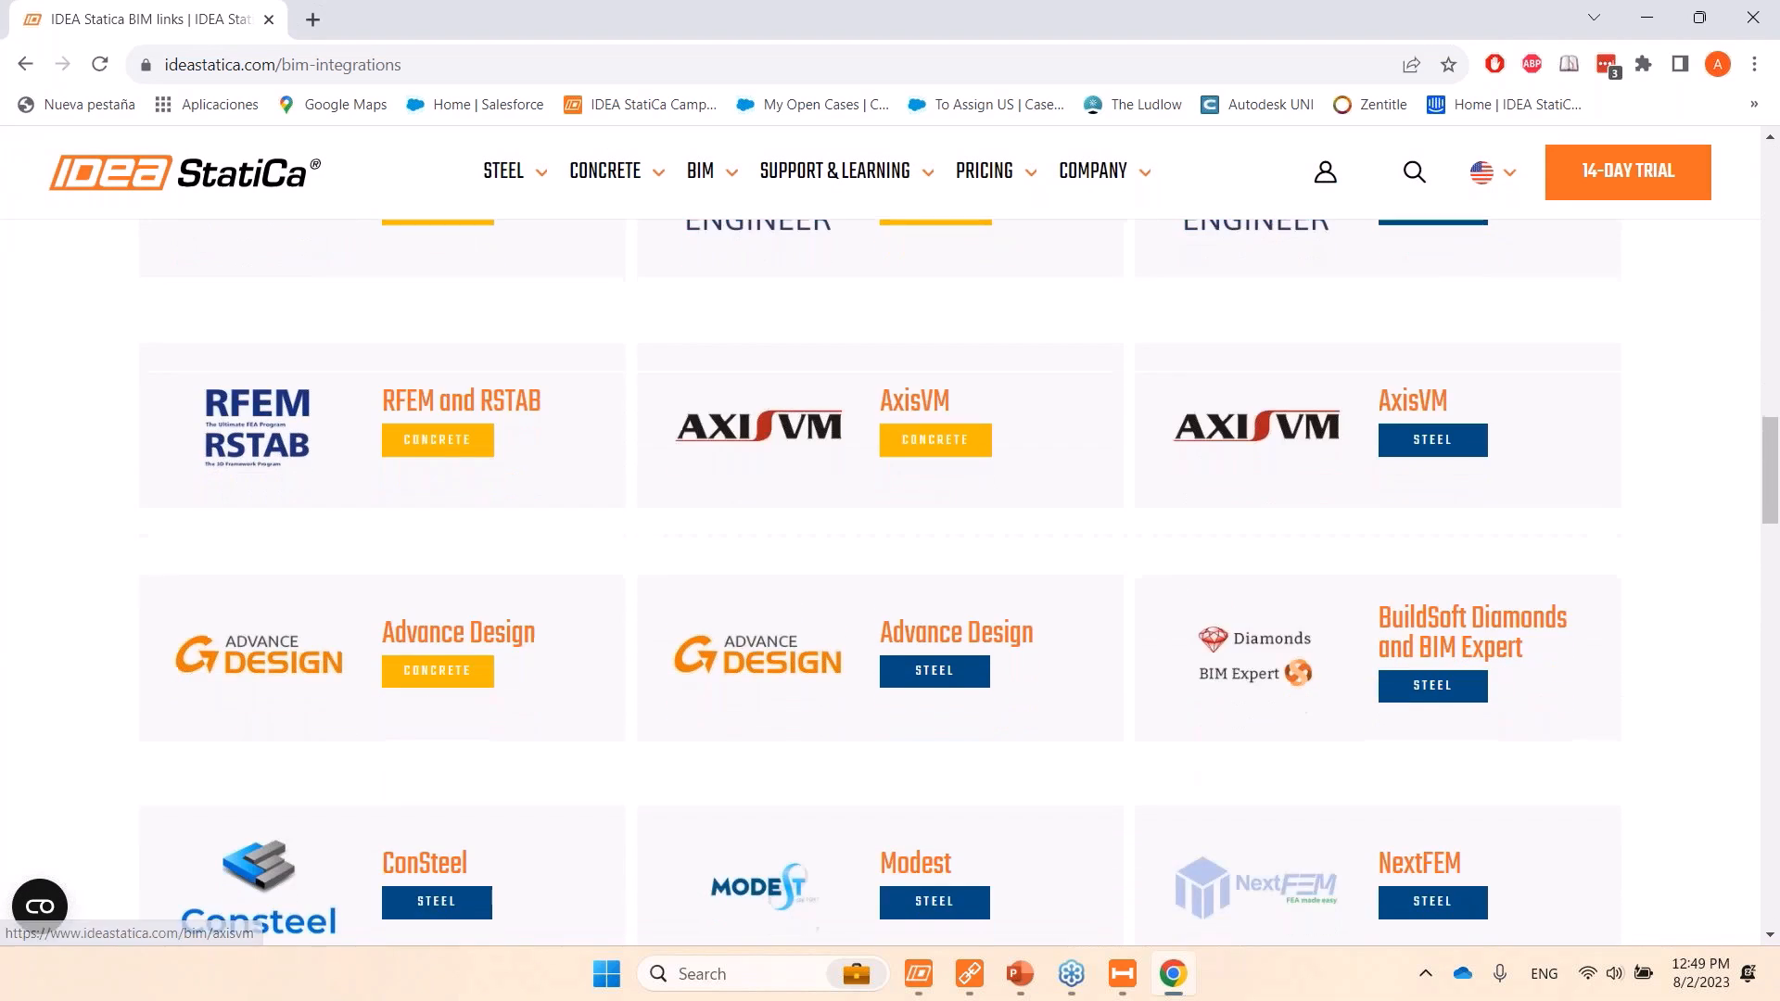
Open the Advance Design steel integration page and check the linked applications under "Scope of the BIM link".
left_click(337, 677)
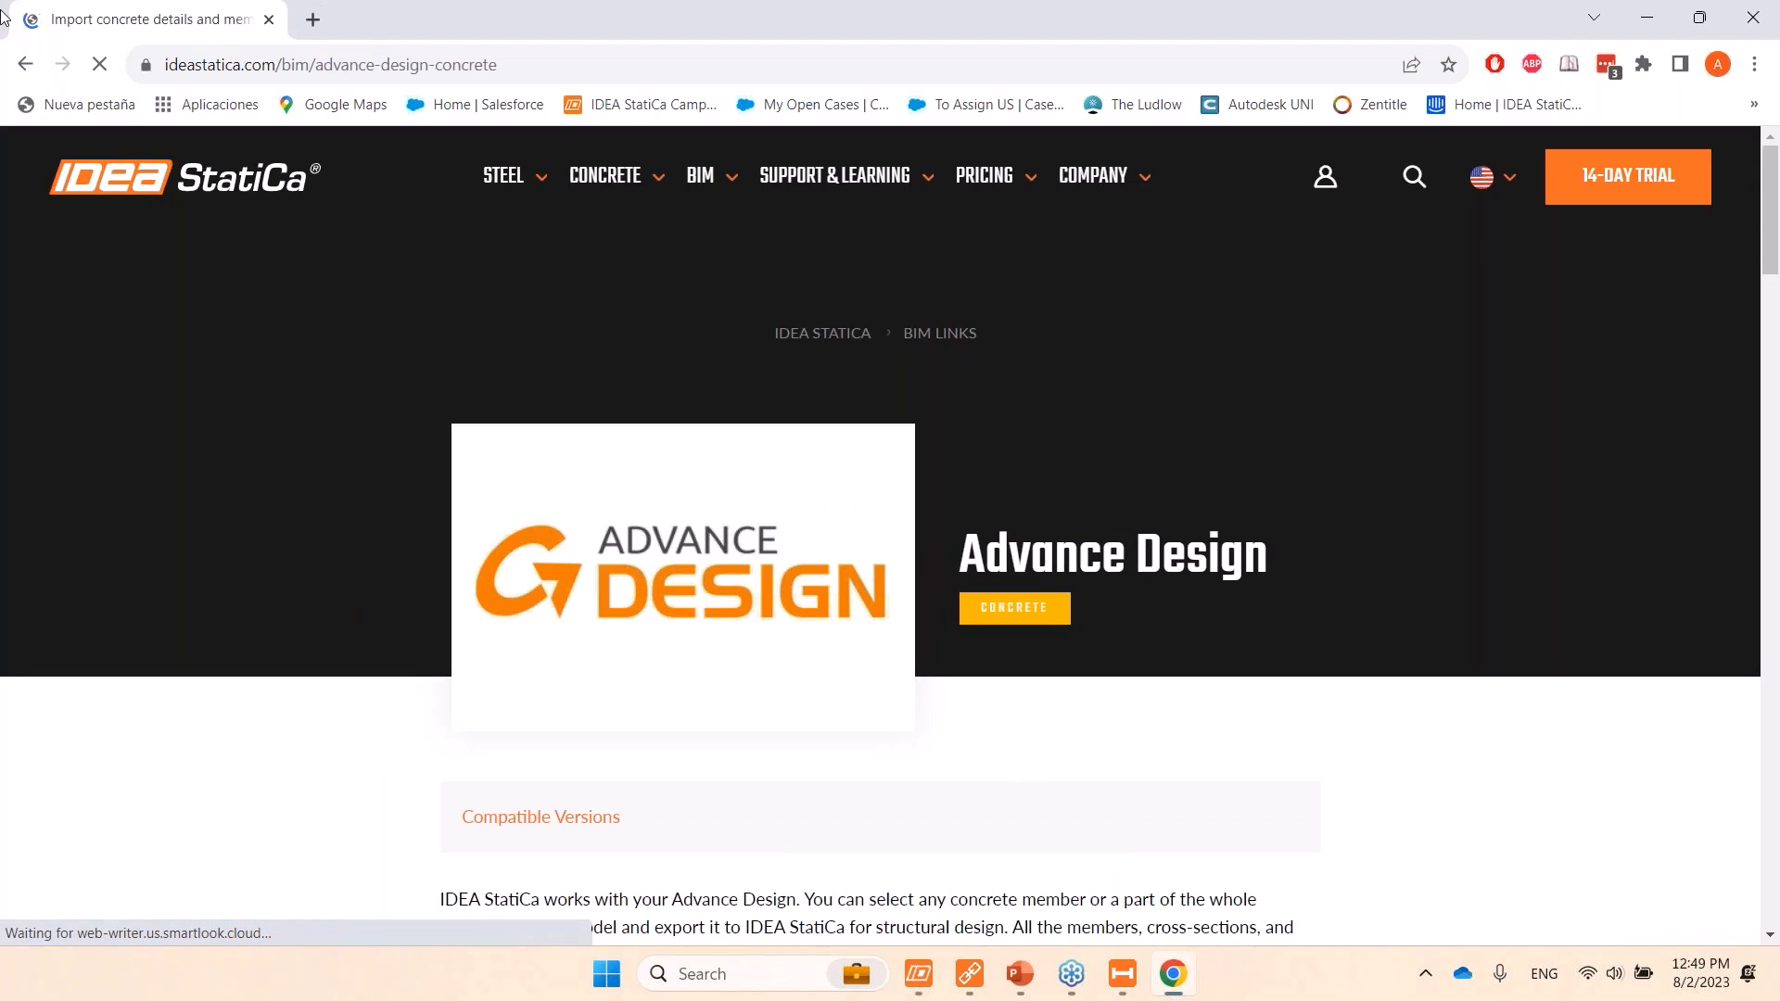
key("alt+Left")
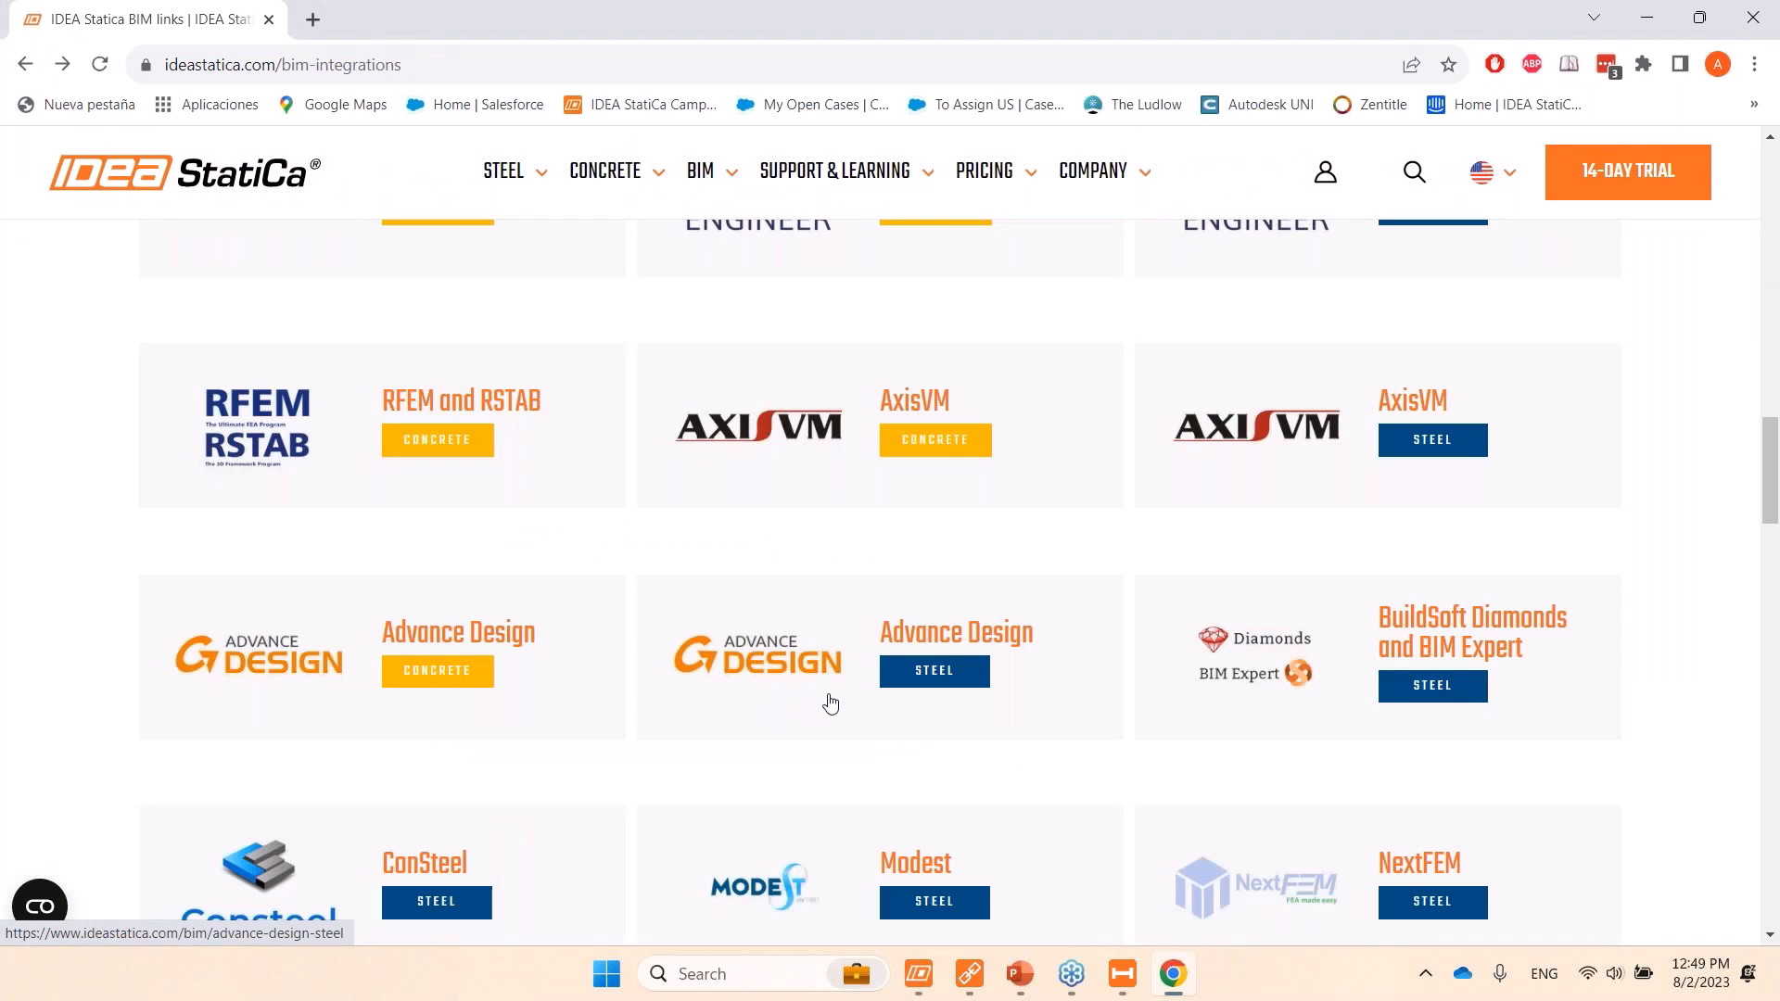
left_click(825, 703)
scroll(866, 675, "down", 12)
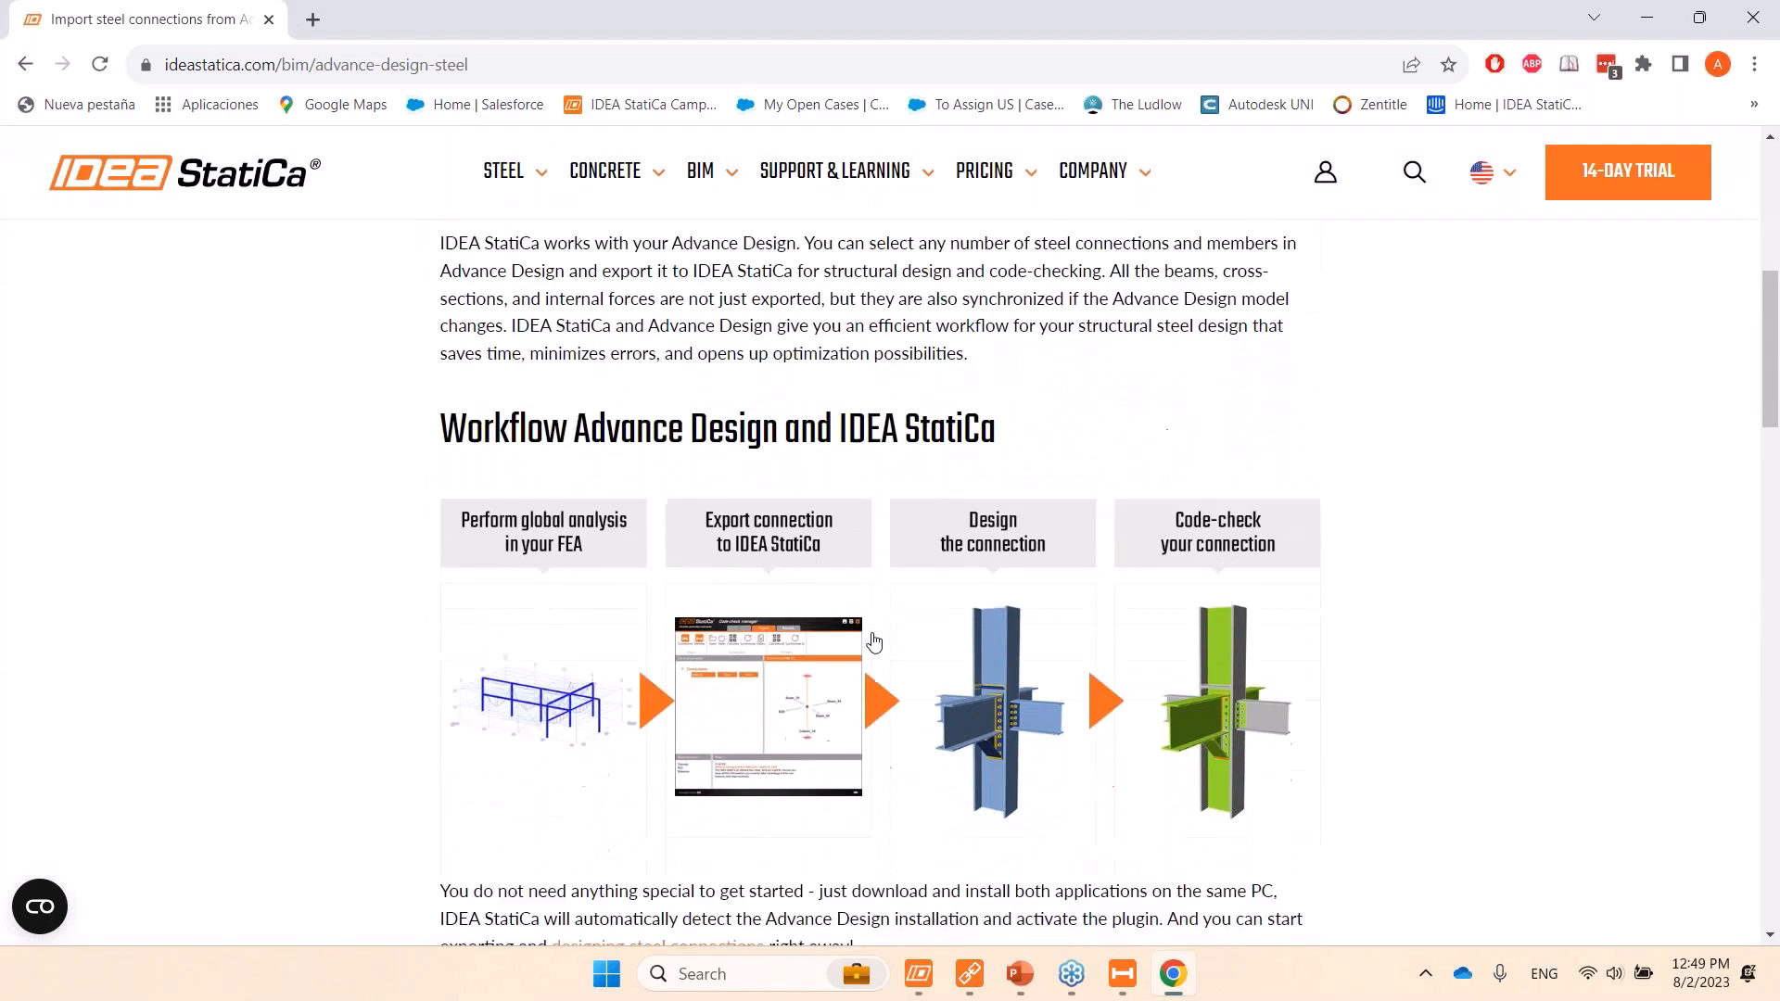
scroll(887, 629, "down", 3)
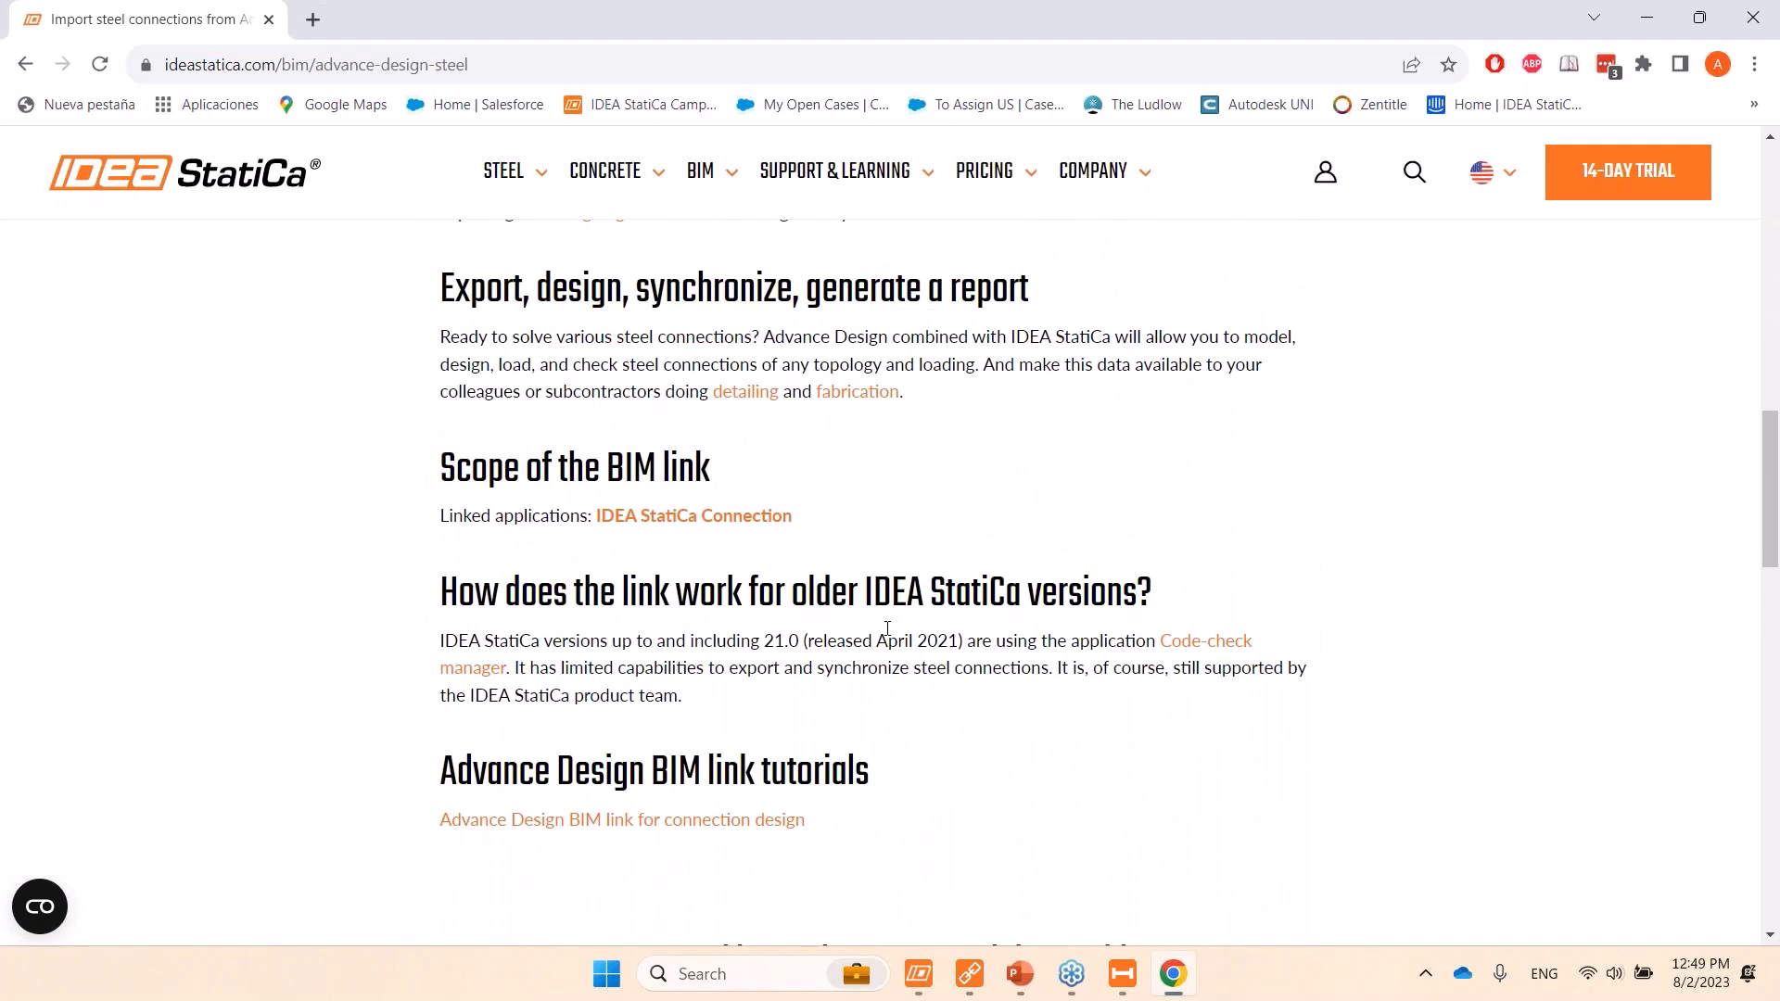
scroll(887, 629, "up", 1)
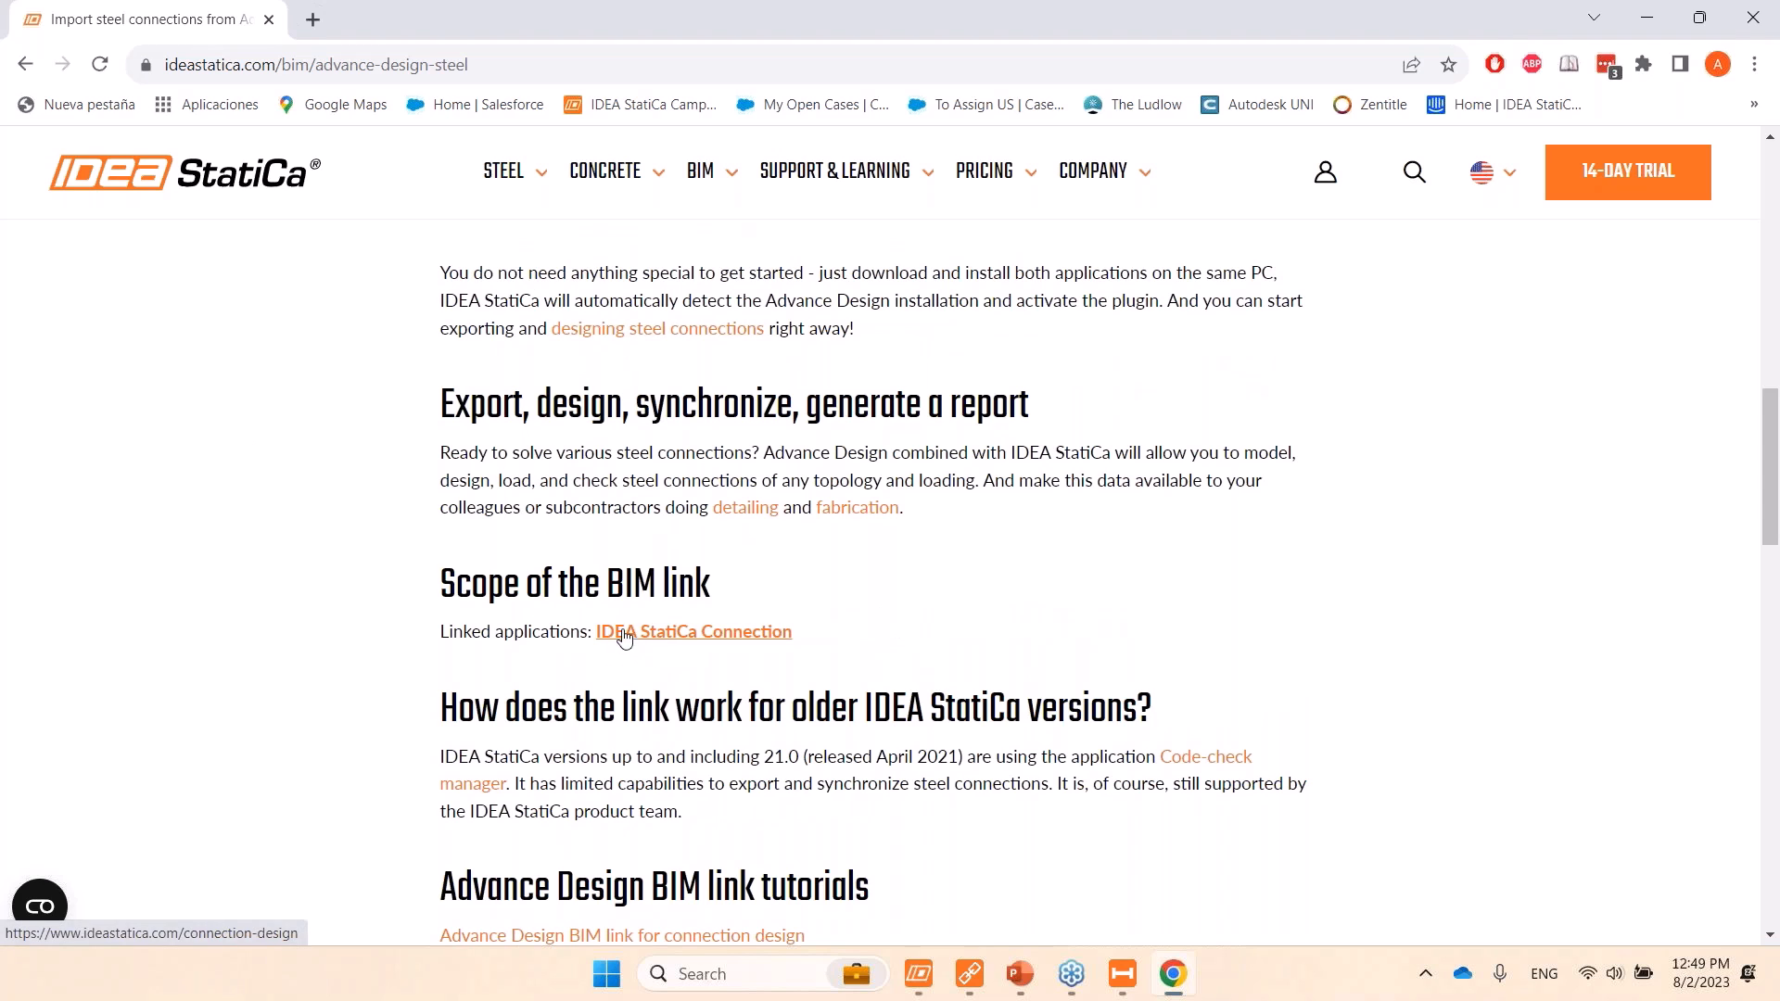
left_click_drag(449, 633, 549, 633)
left_click(549, 633)
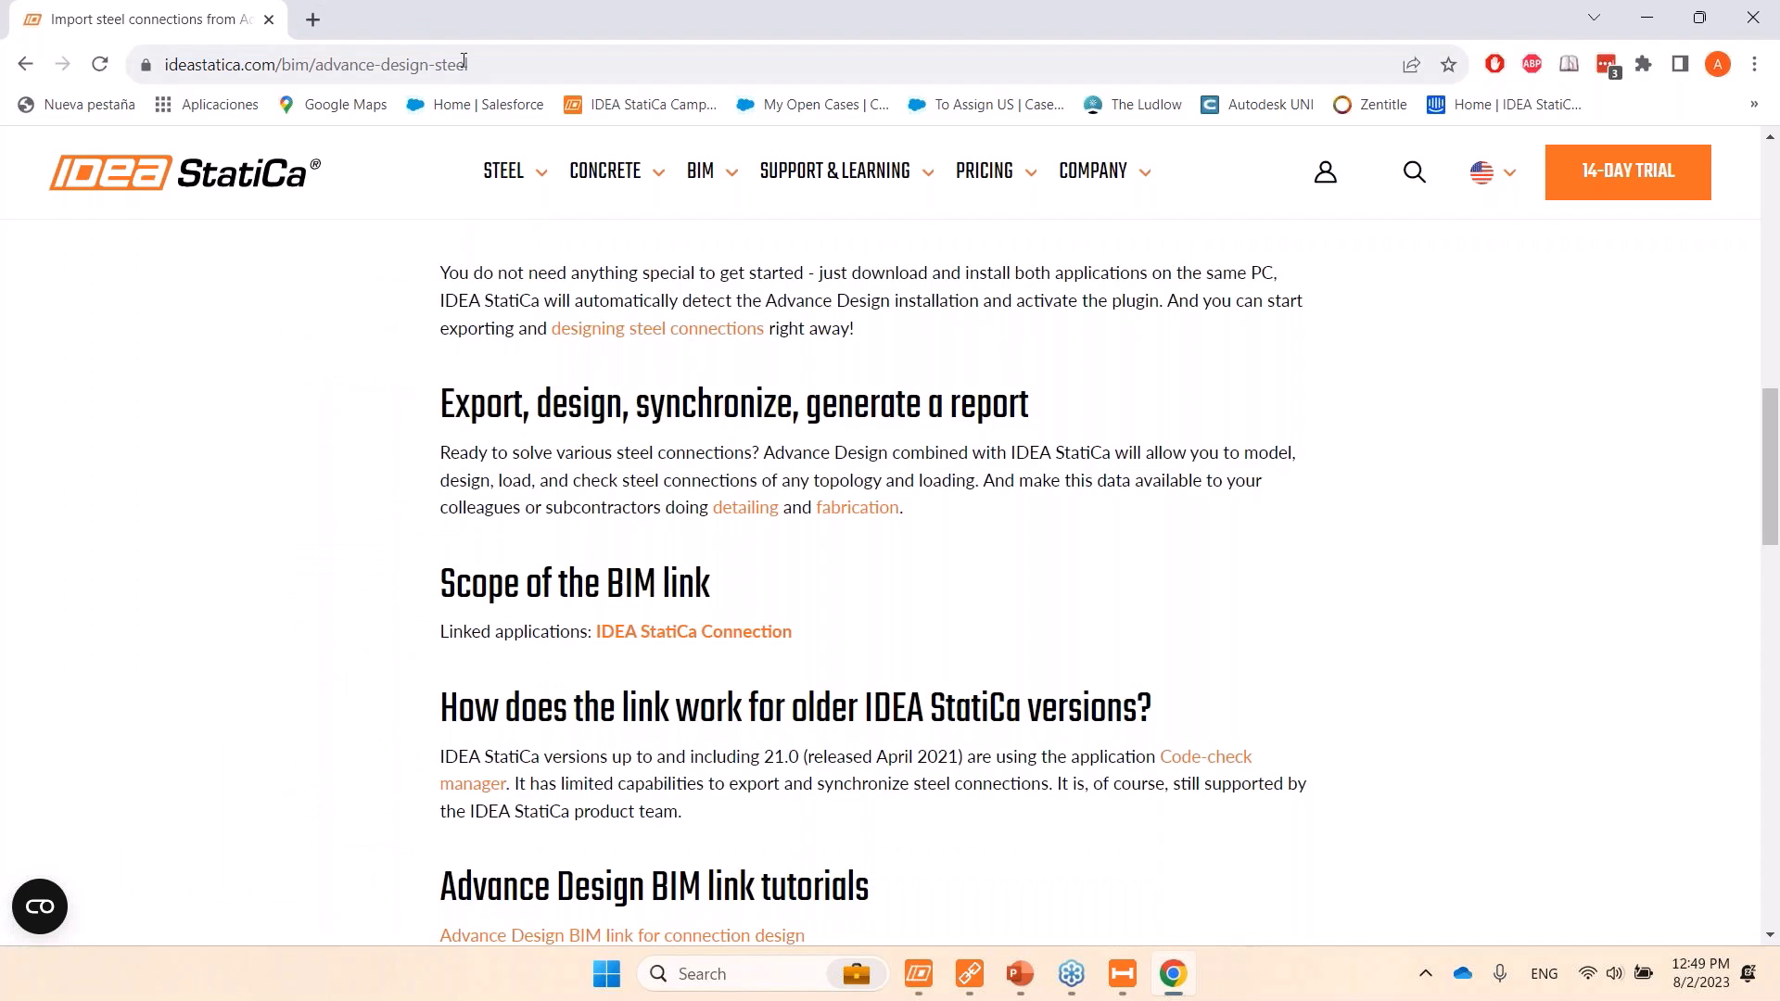
Copy the web address of the Advance Design steel page and return to the PowerPoint slideshow.
left_click(440, 69)
right_click(440, 69)
left_click(498, 198)
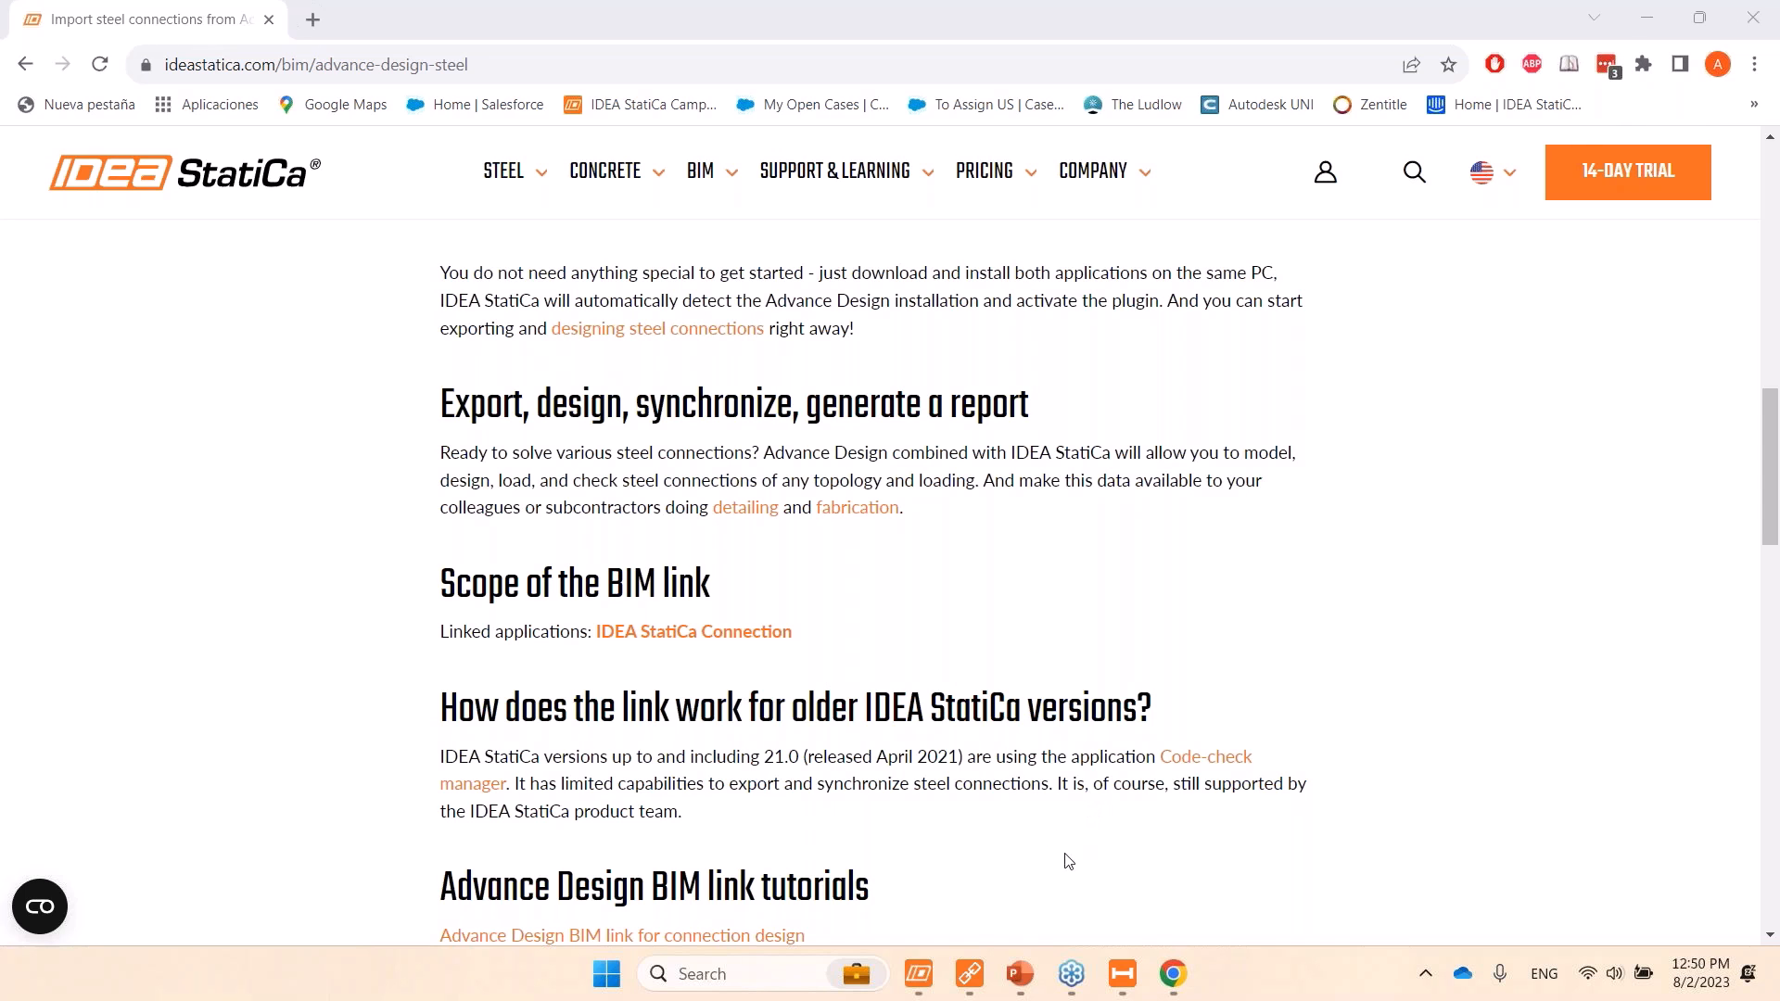
mouse_move(1021, 974)
left_click(1067, 881)
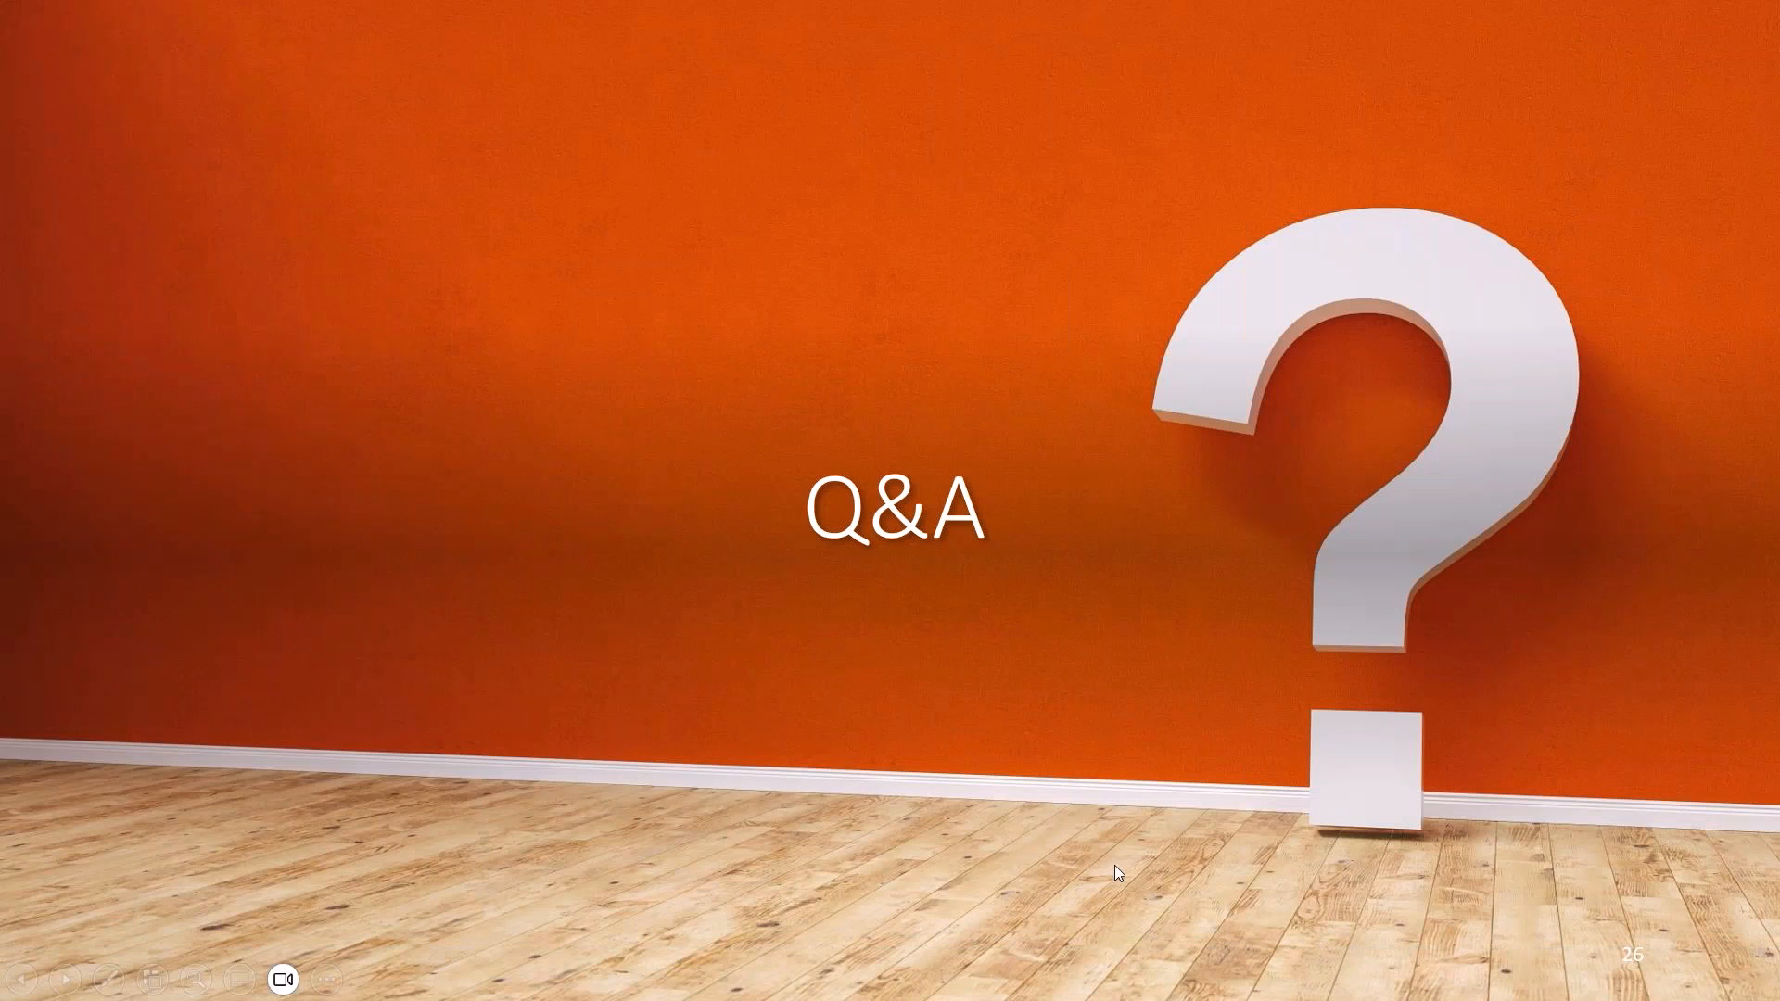